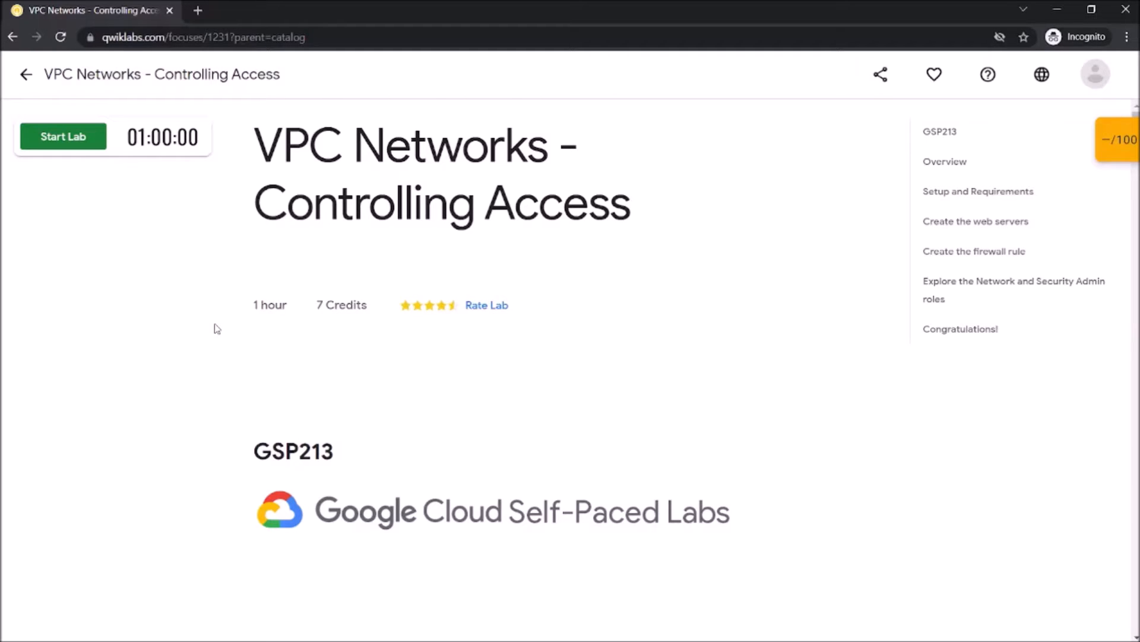
Start the VPC Networks - Controlling Access lab, charging it to the subscription
scroll(293, 413, down, 6)
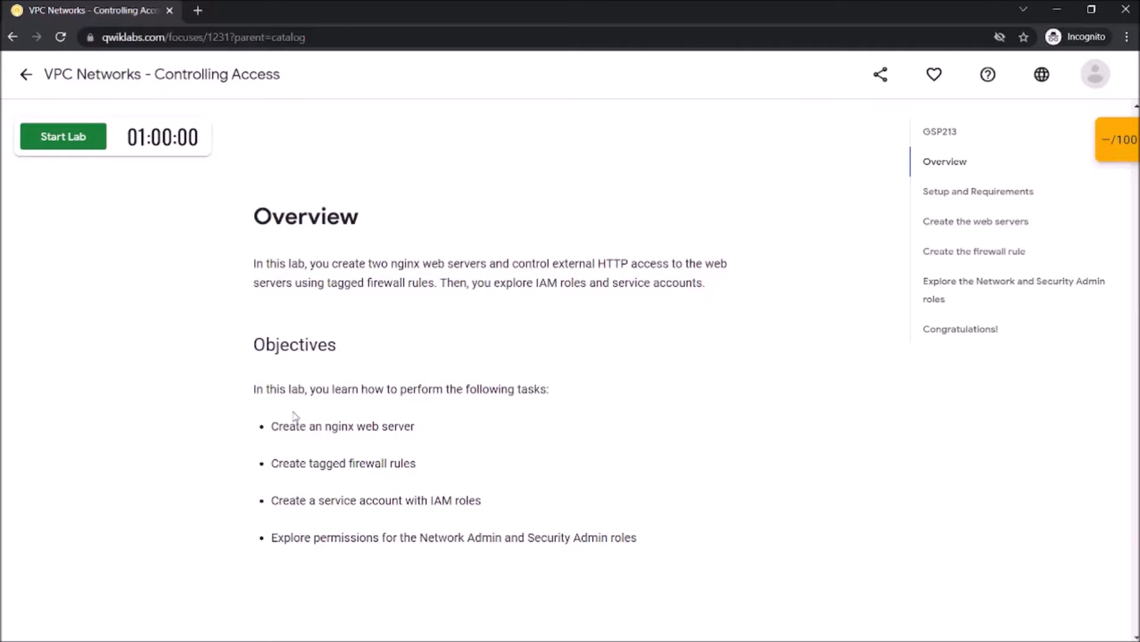
scroll(295, 415, down, 5)
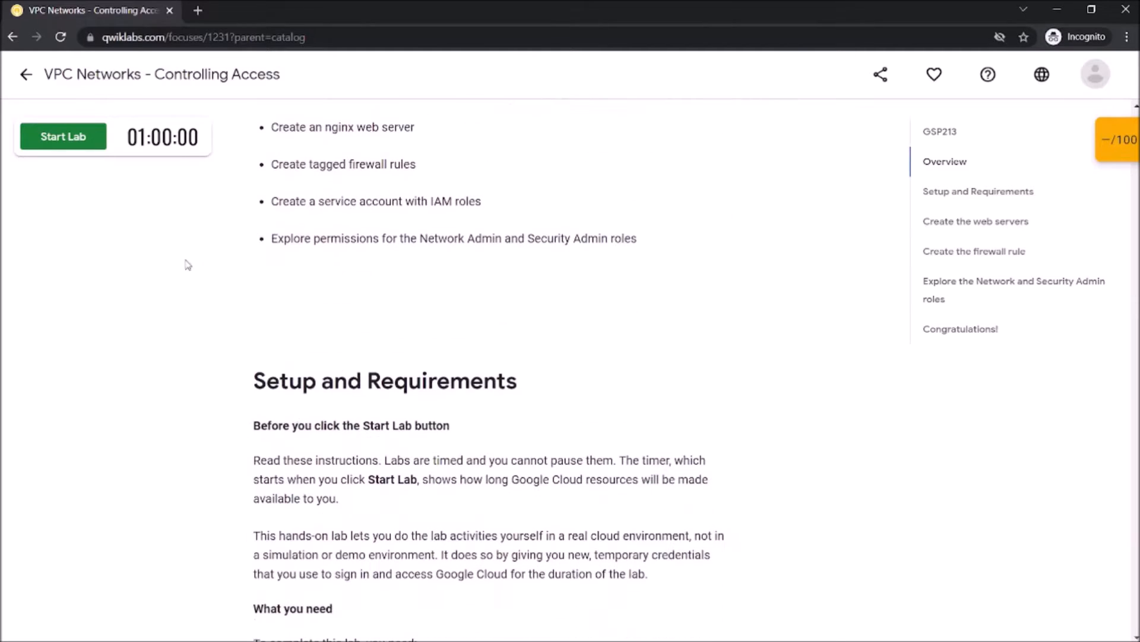
click(93, 146)
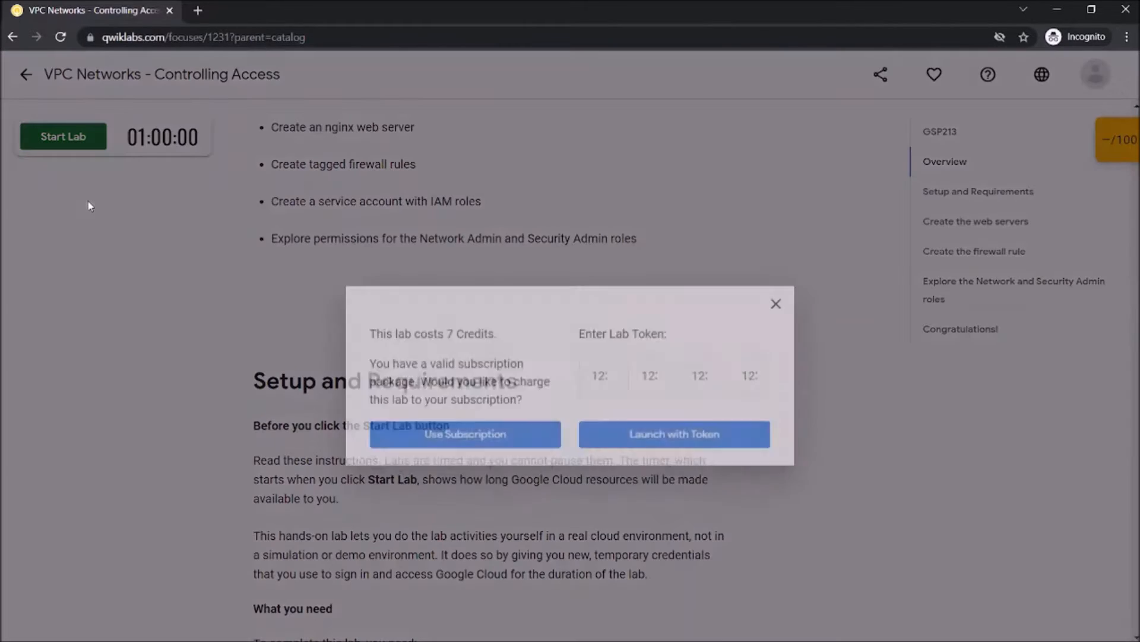
click(478, 409)
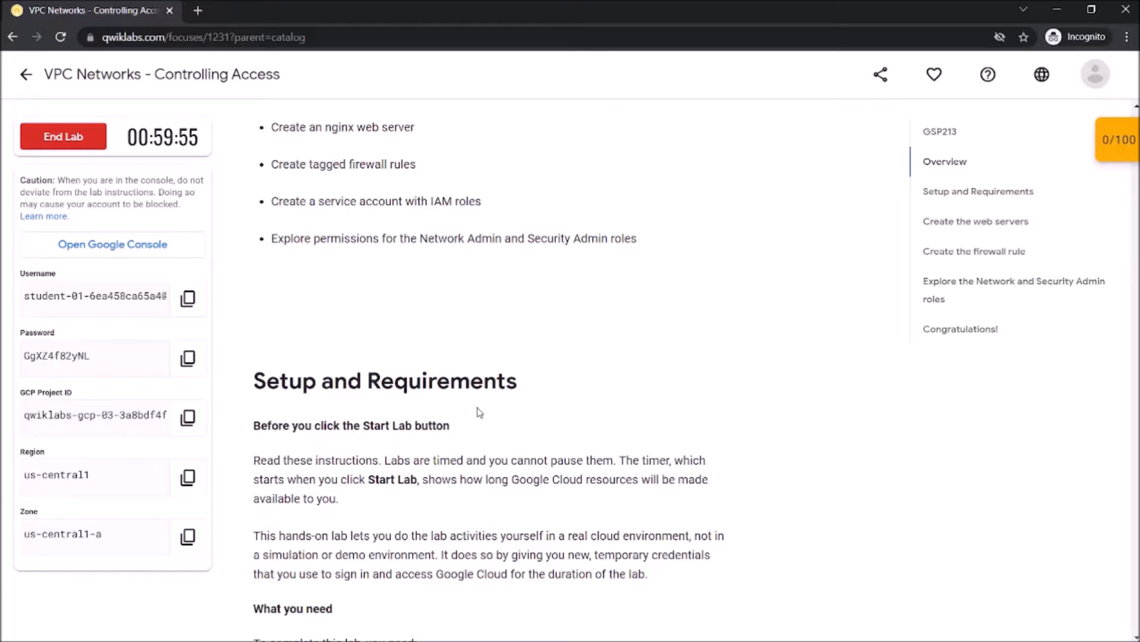
Open the Google Console, sign in with the prefilled lab username and the lab's account password, and accept the new account terms
click(66, 260)
click(119, 11)
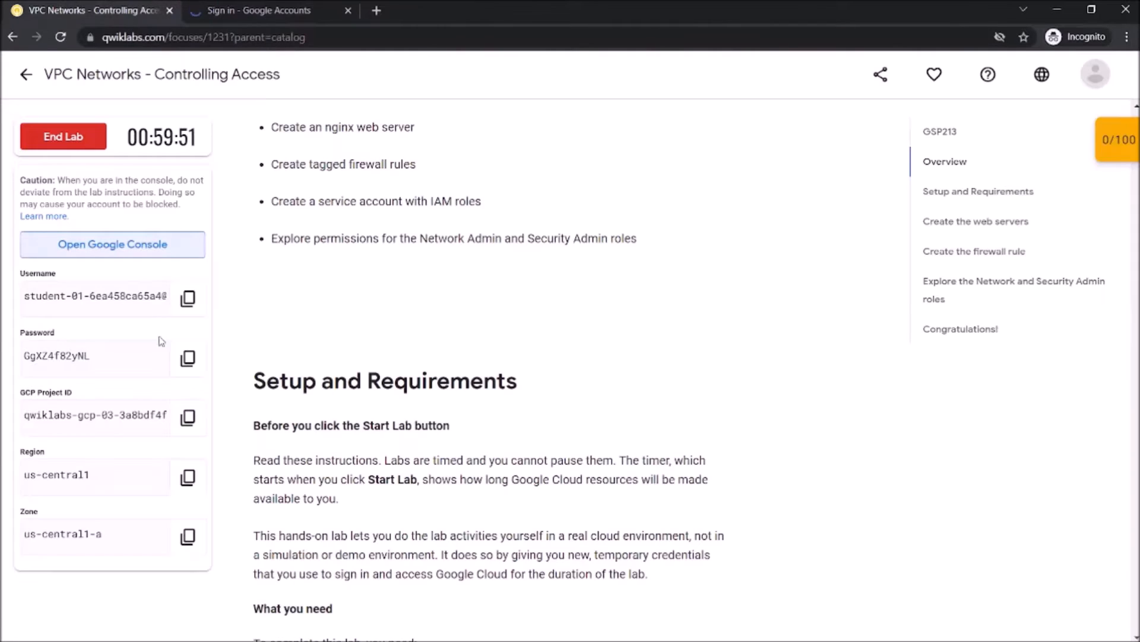
click(187, 358)
click(252, 10)
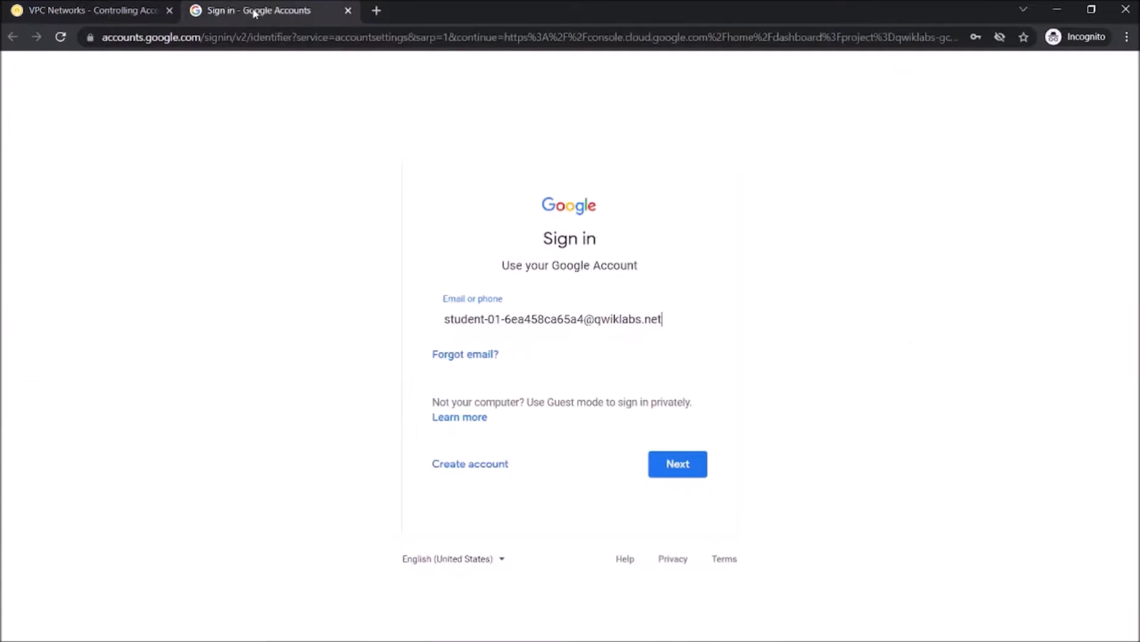
click(670, 462)
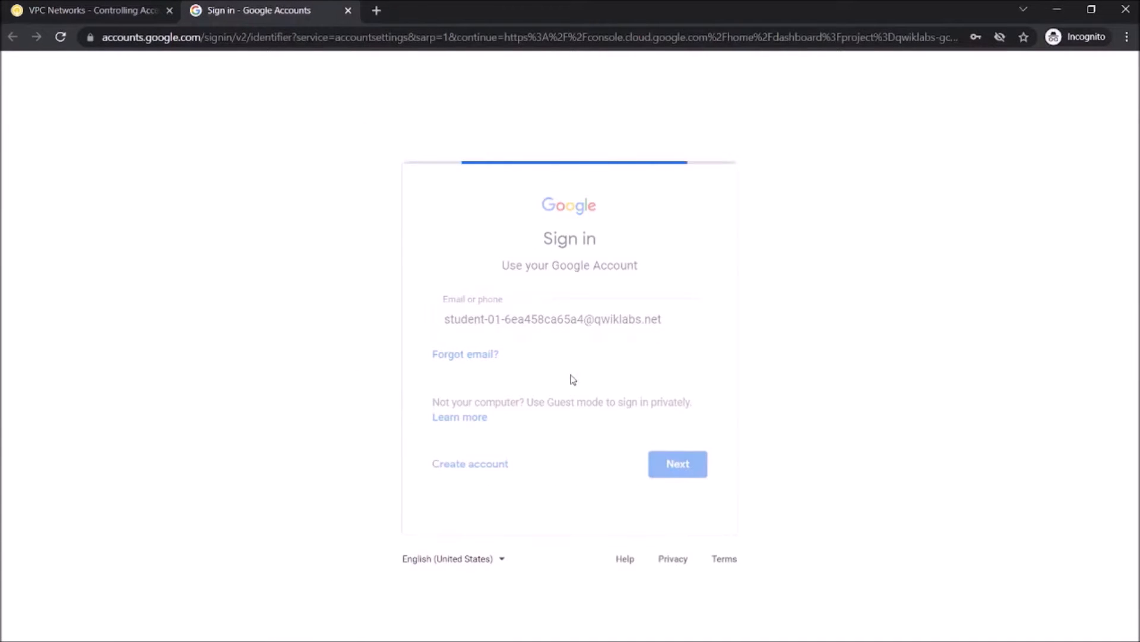
key(ctrl+v)
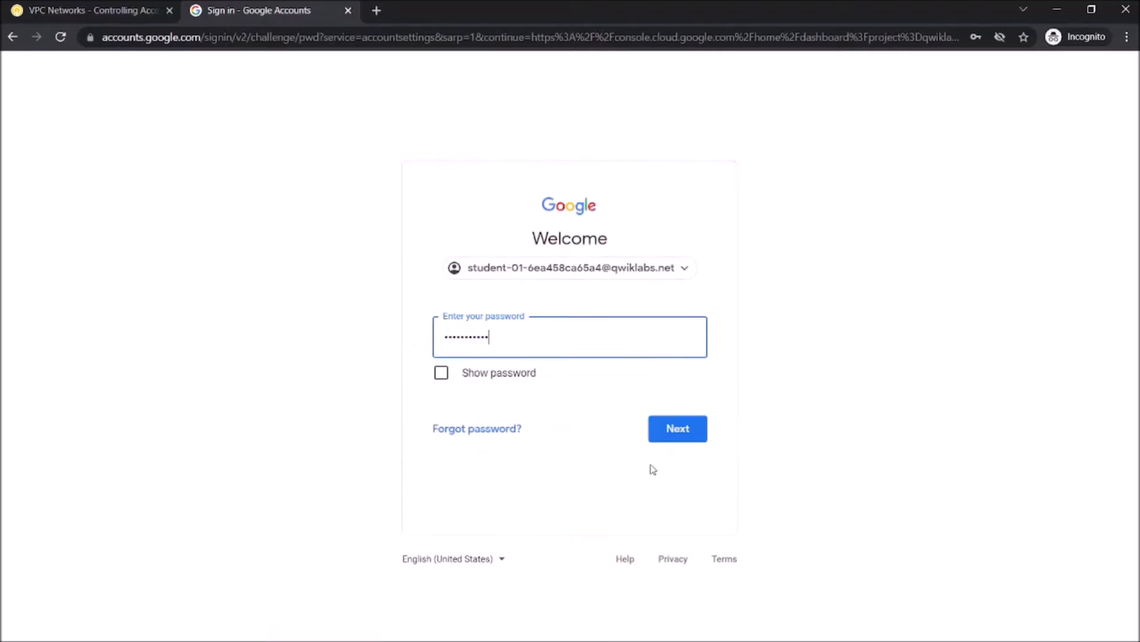
click(676, 444)
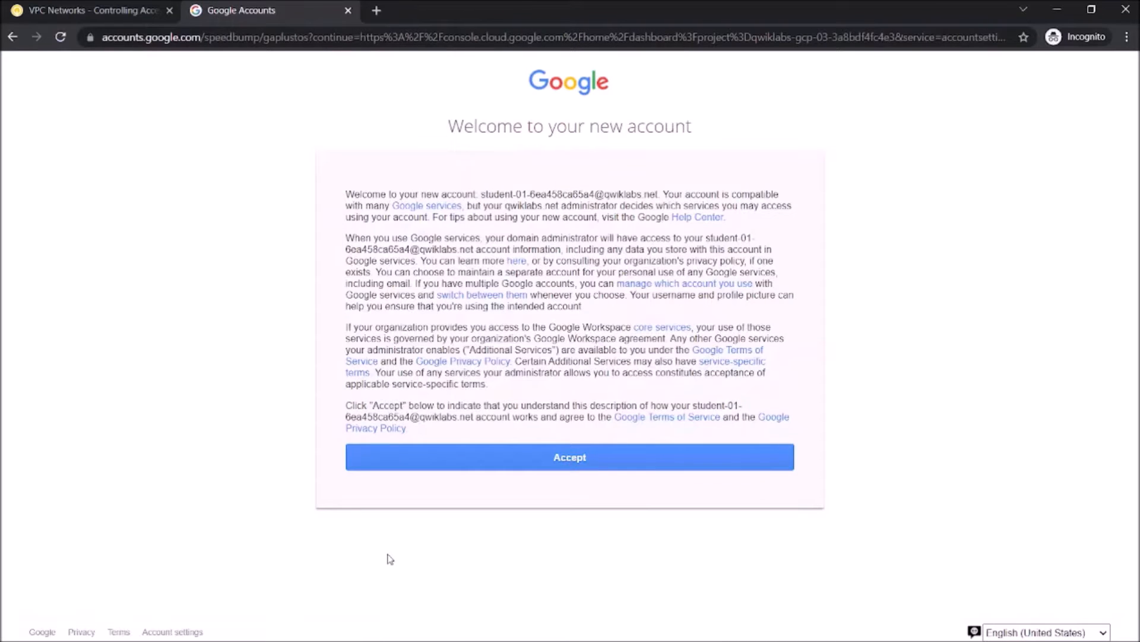
click(474, 465)
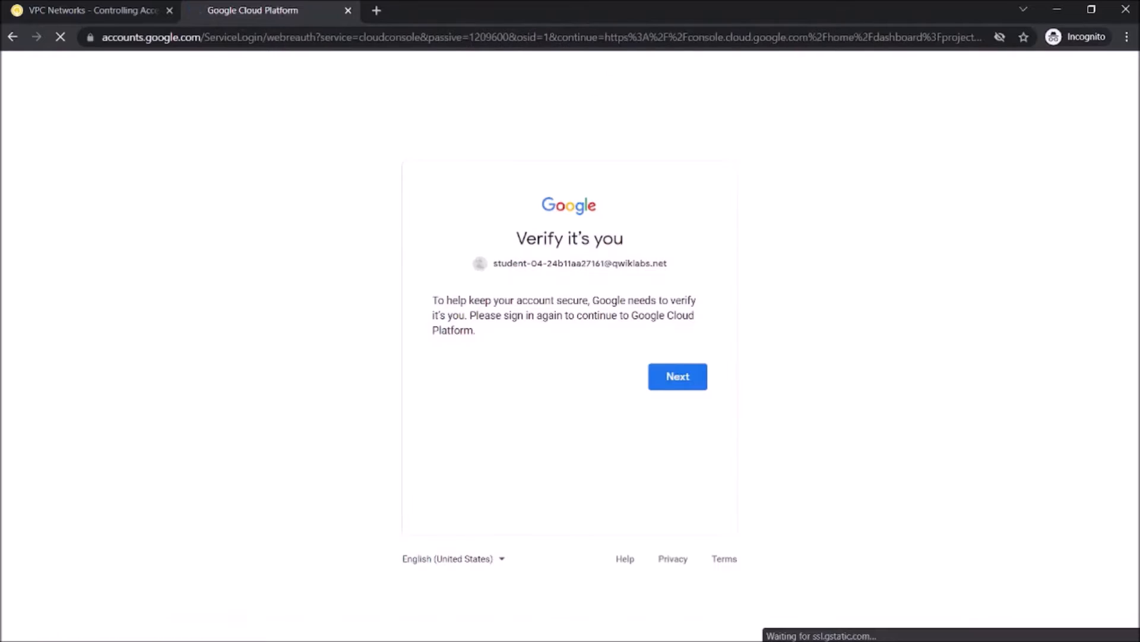
Switch the identity check to another account and submit the lab's username as the sign-in email
click(661, 384)
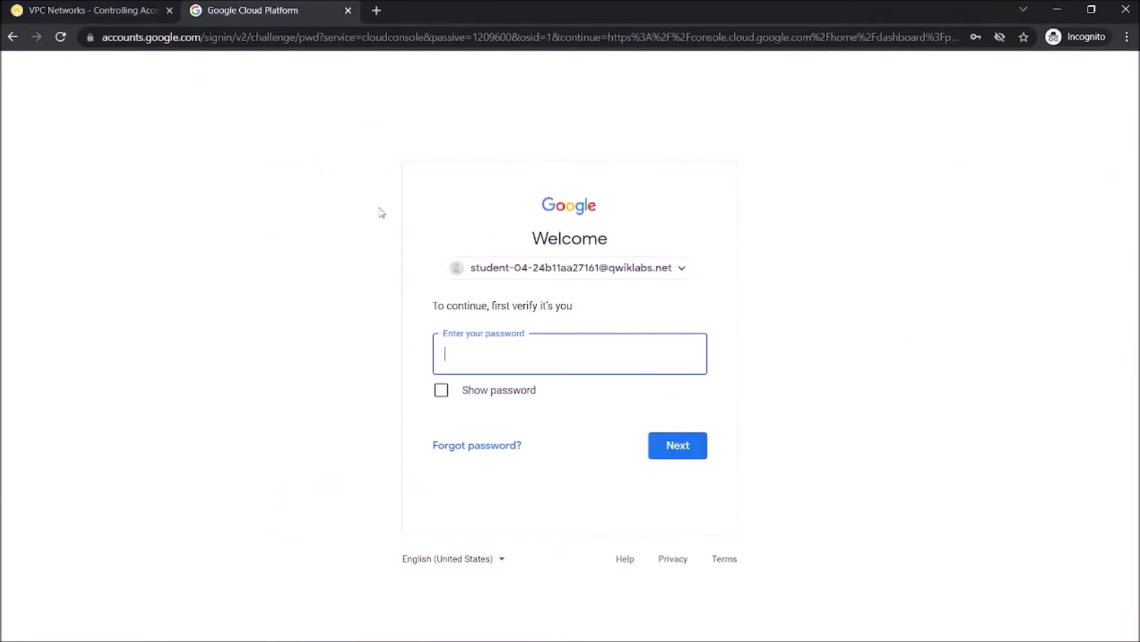
click(503, 268)
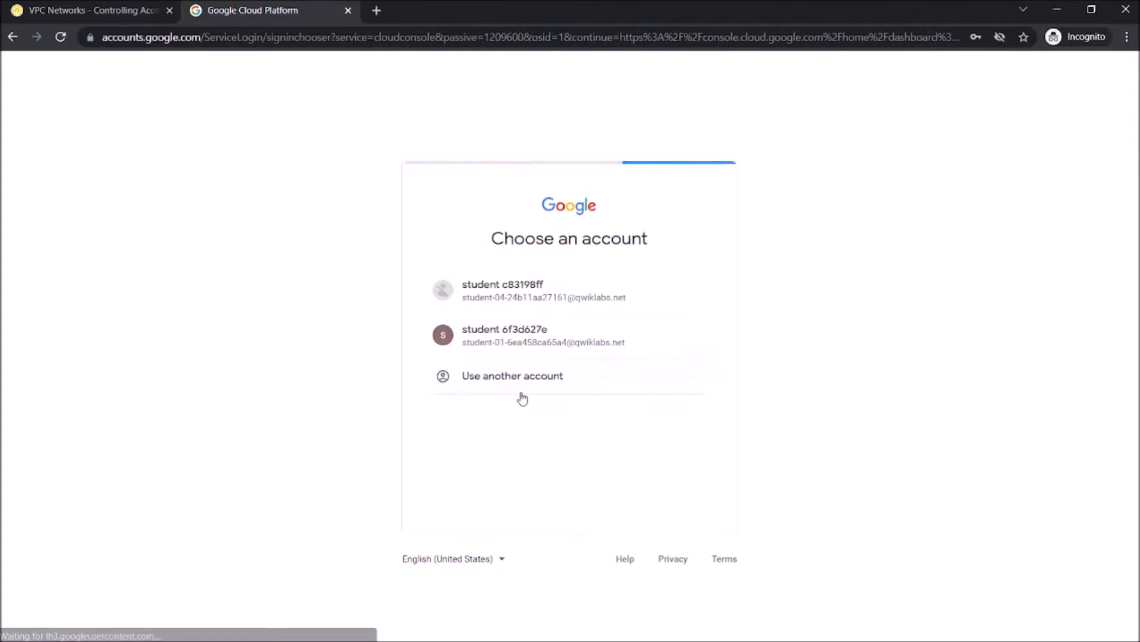
click(526, 391)
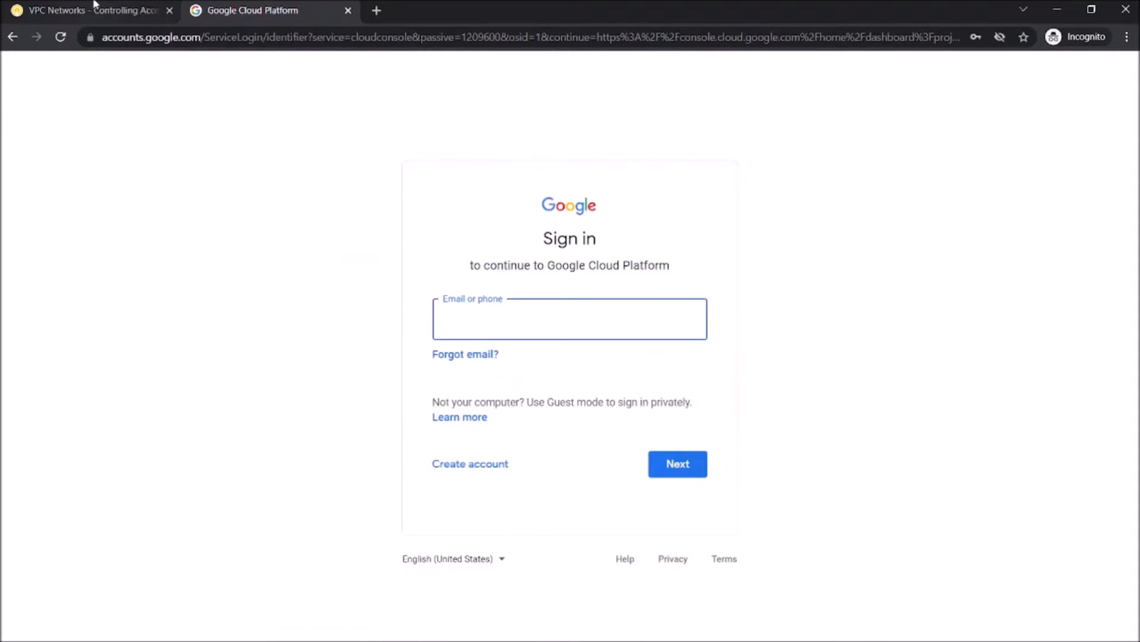
click(89, 10)
click(187, 298)
click(262, 11)
key(ctrl+v)
click(677, 463)
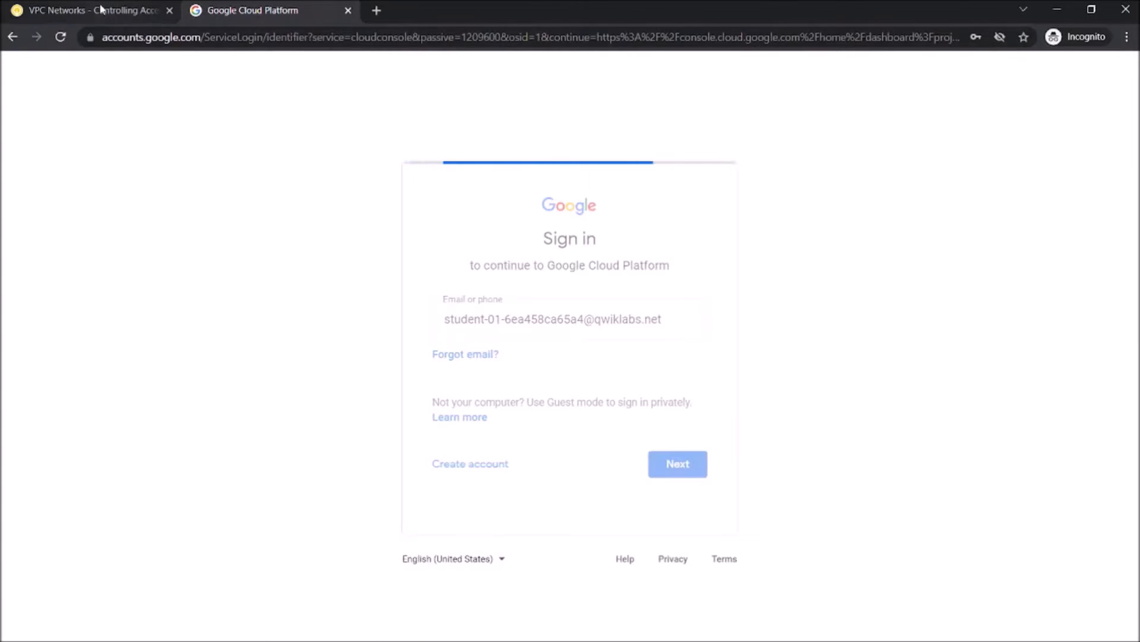
Enter the lab's account password to complete the sign-in, and confirm the account recovery options without adding any
click(101, 10)
click(188, 358)
click(259, 10)
key(ctrl+v)
click(660, 438)
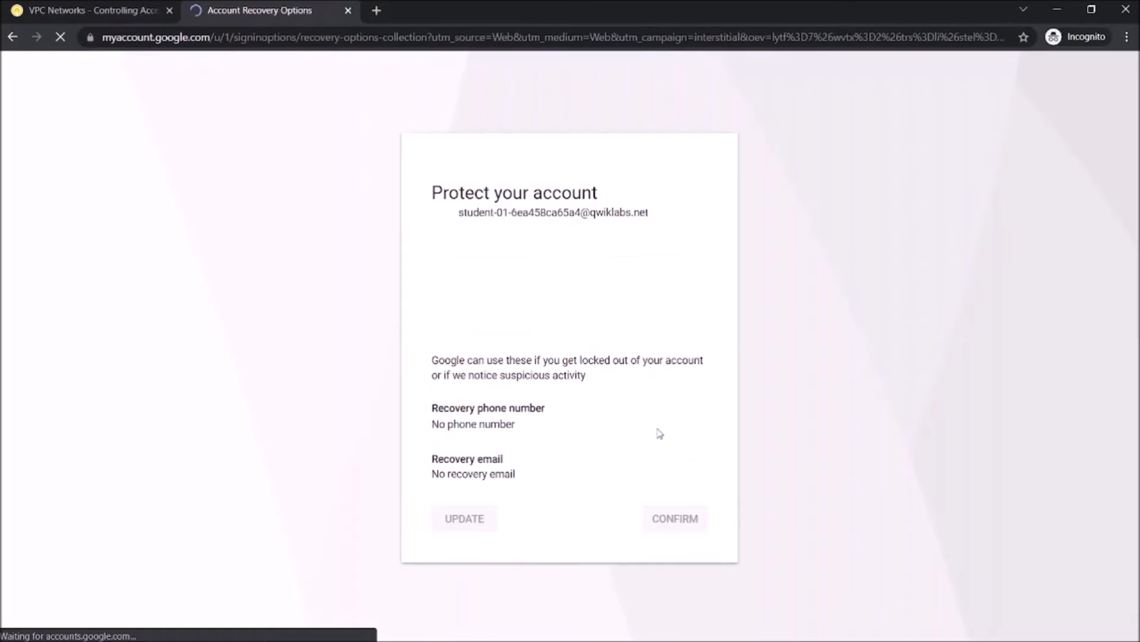
click(664, 534)
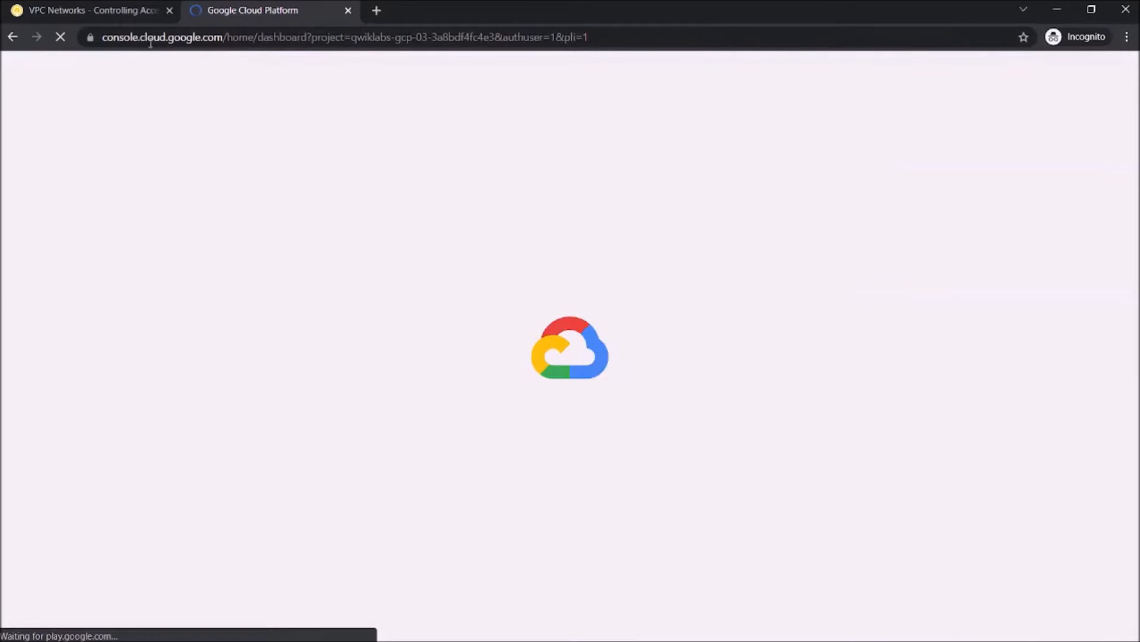
Check the lab's Cloud Shell instructions, then agree to the Google Cloud Platform welcome terms and activate Cloud Shell
click(134, 10)
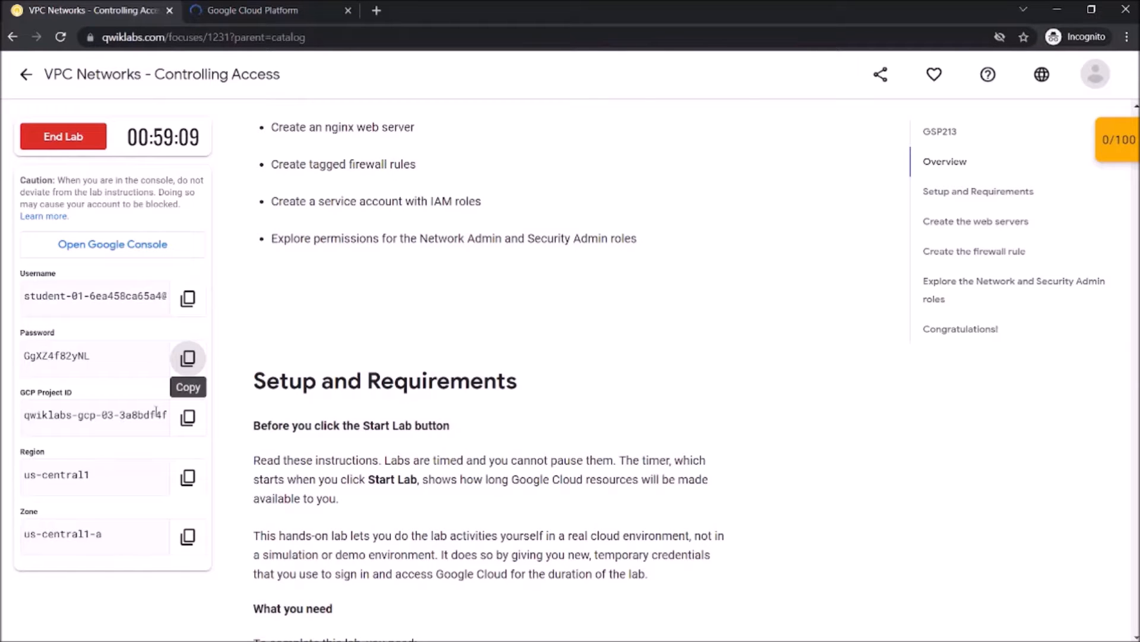
scroll(456, 423, down, 15)
scroll(456, 423, down, 15)
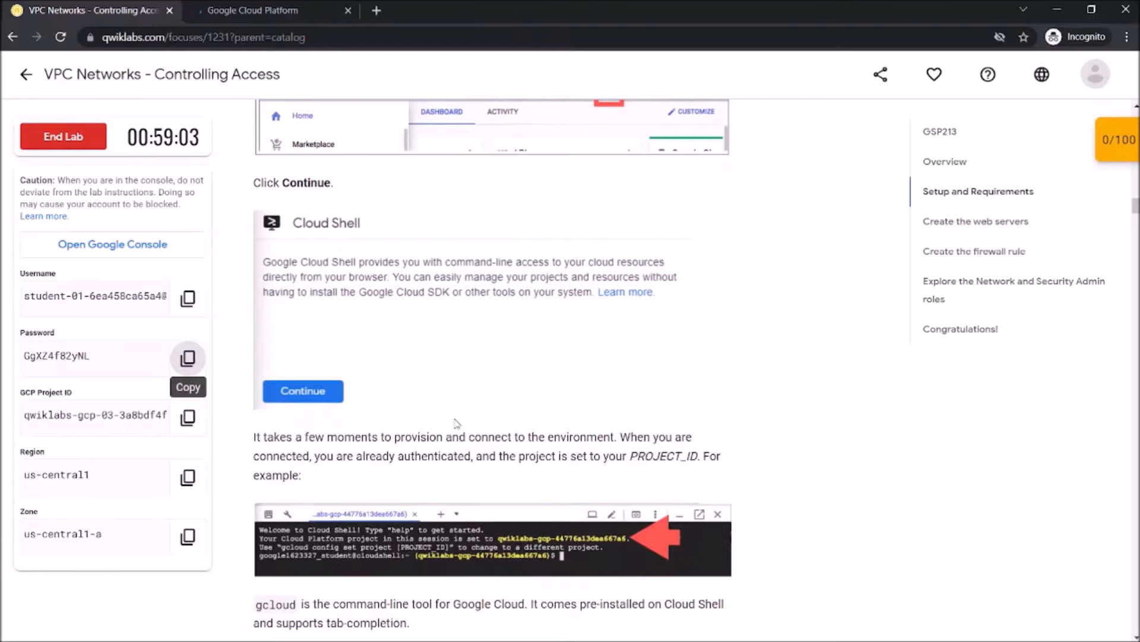
scroll(357, 244, down, 7)
scroll(368, 249, down, 8)
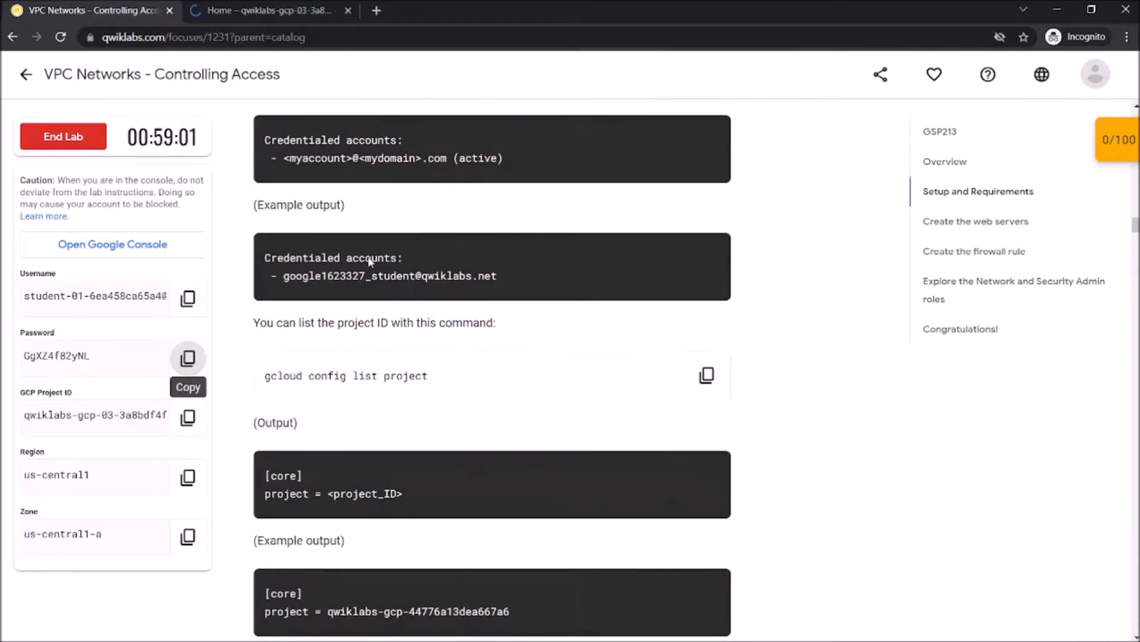
scroll(368, 249, up, 4)
click(274, 17)
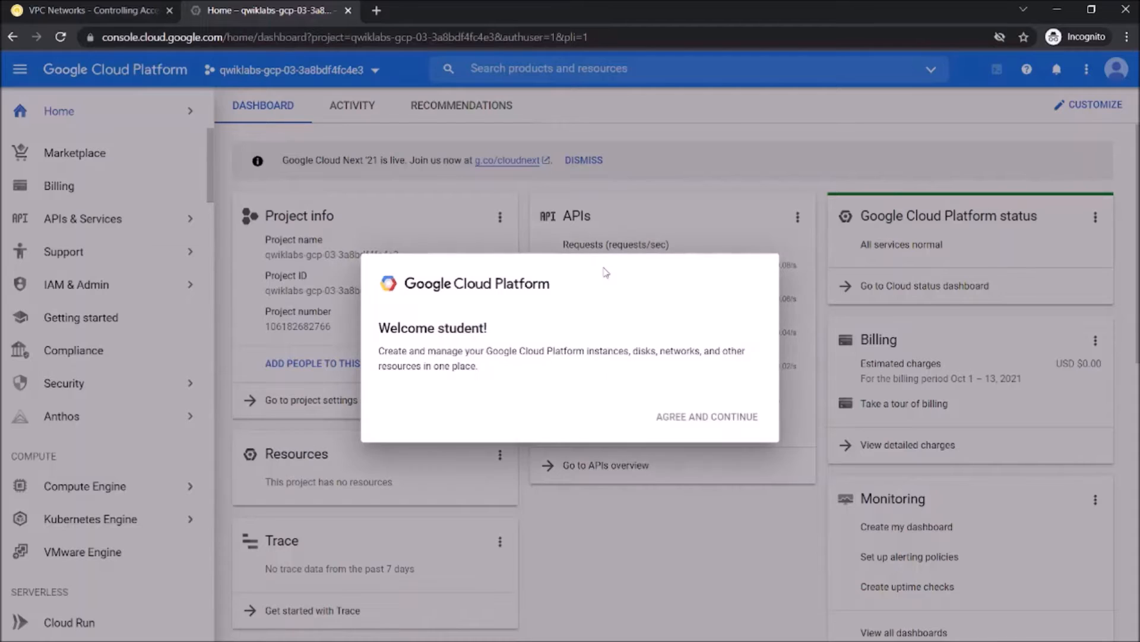
click(385, 414)
click(700, 497)
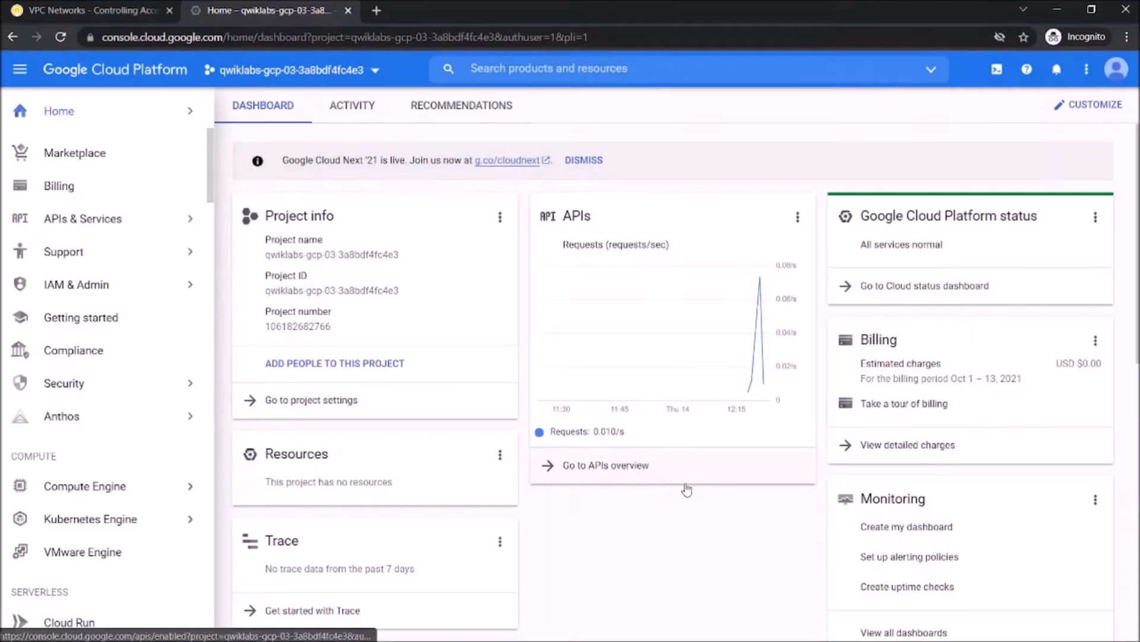
click(997, 68)
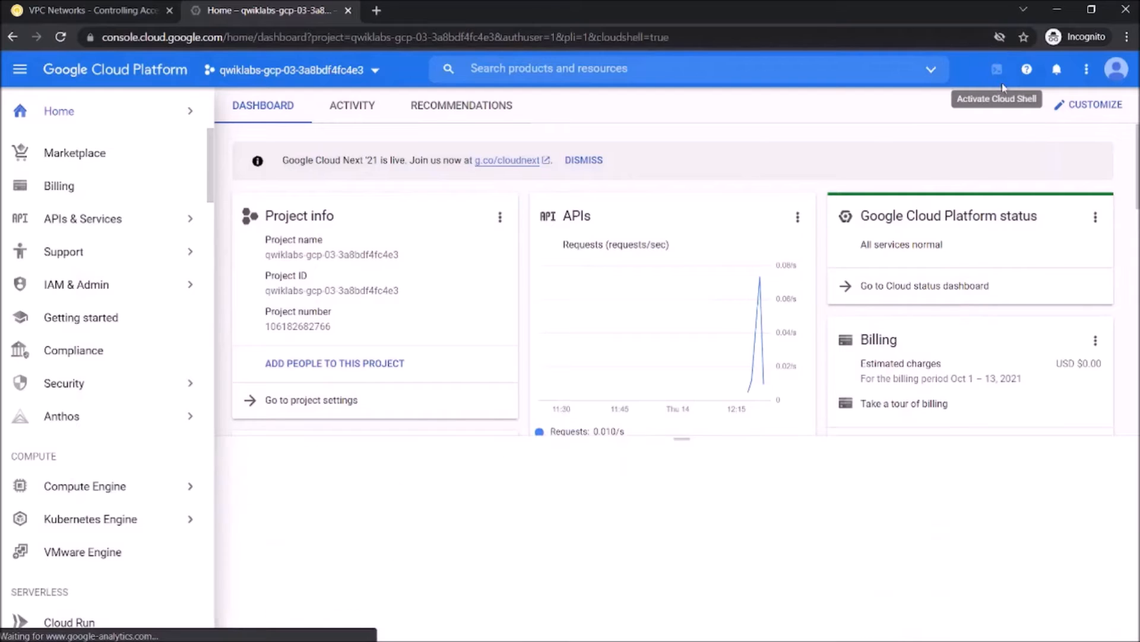
Run the lab's gcloud auth list command in Cloud Shell and authorize it to use the account's credentials
click(84, 11)
scroll(366, 378, down, 5)
scroll(367, 378, up, 5)
scroll(367, 379, up, 9)
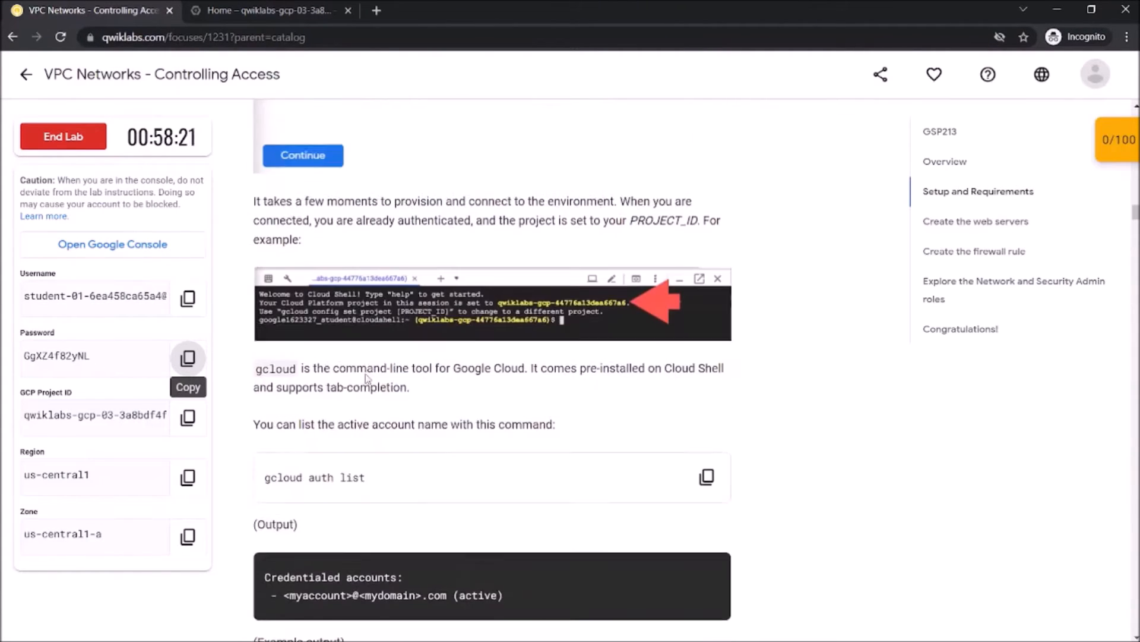
click(707, 488)
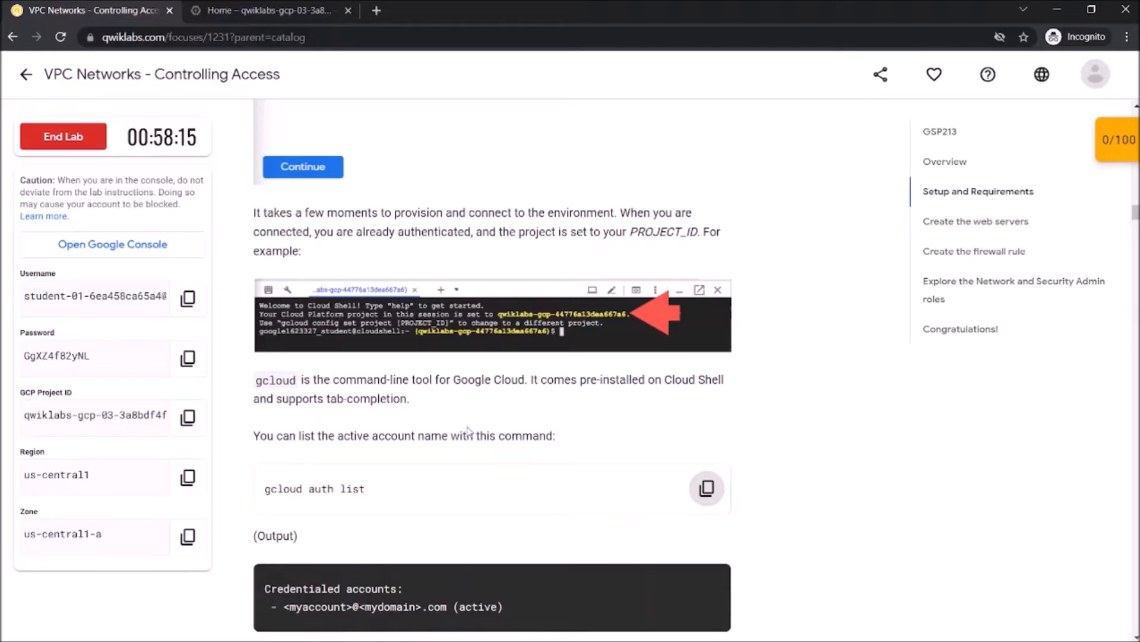
scroll(469, 432, down, 6)
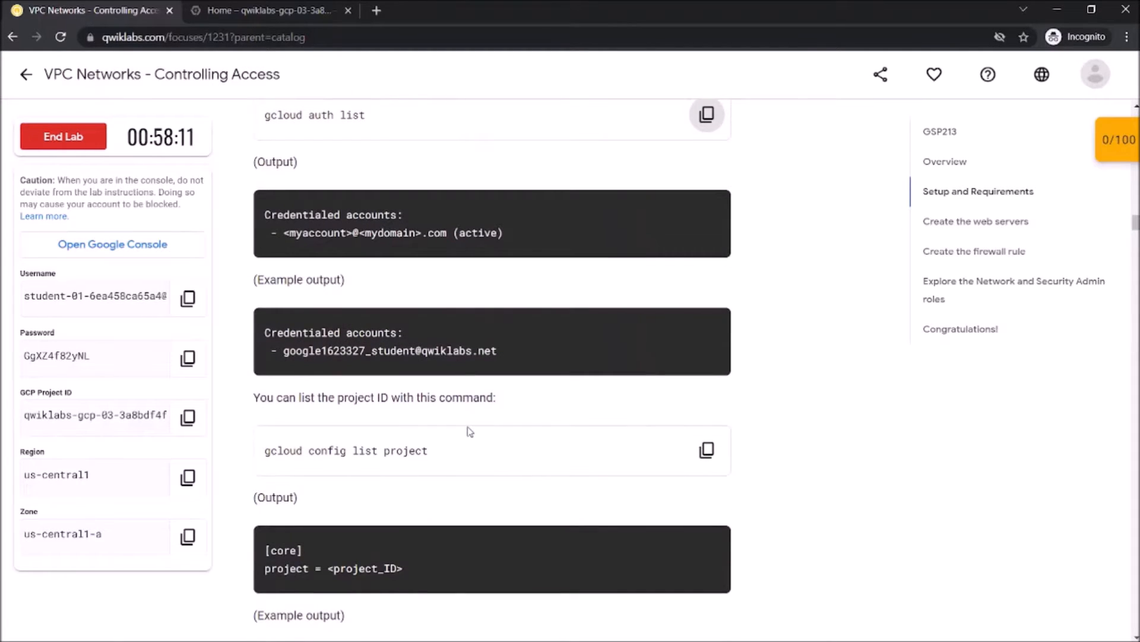
scroll(469, 432, up, 5)
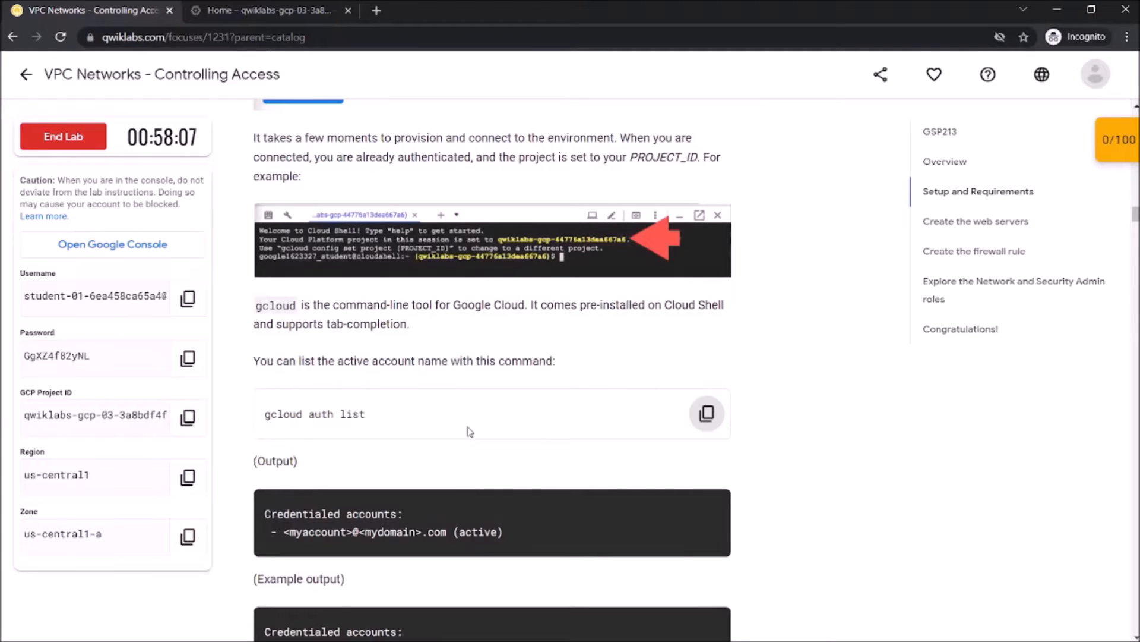
scroll(470, 432, down, 6)
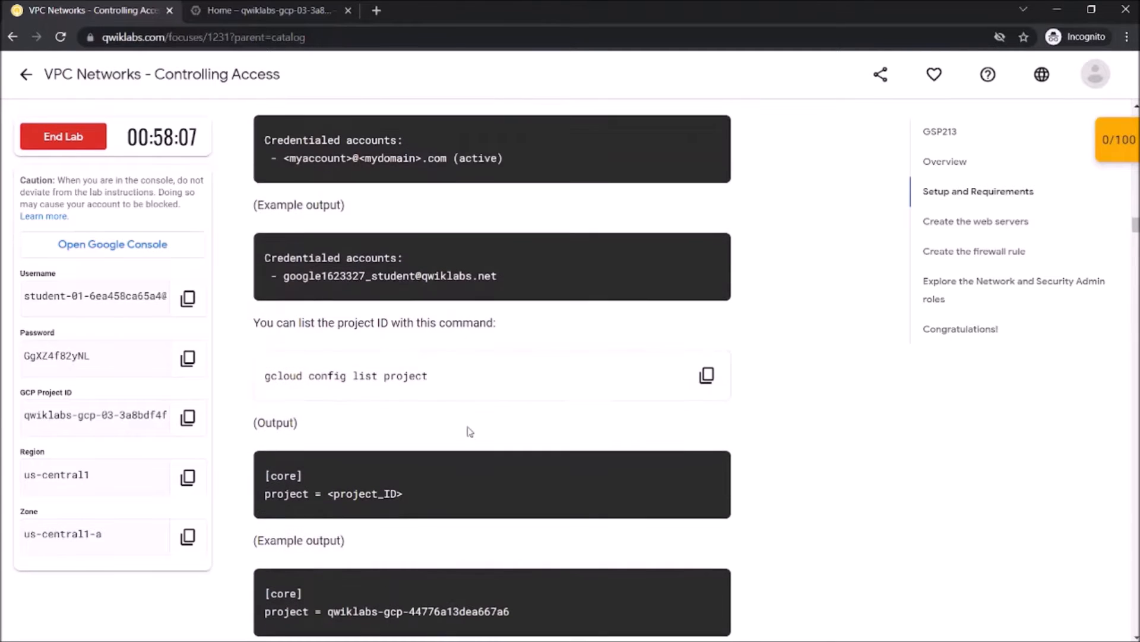
click(312, 10)
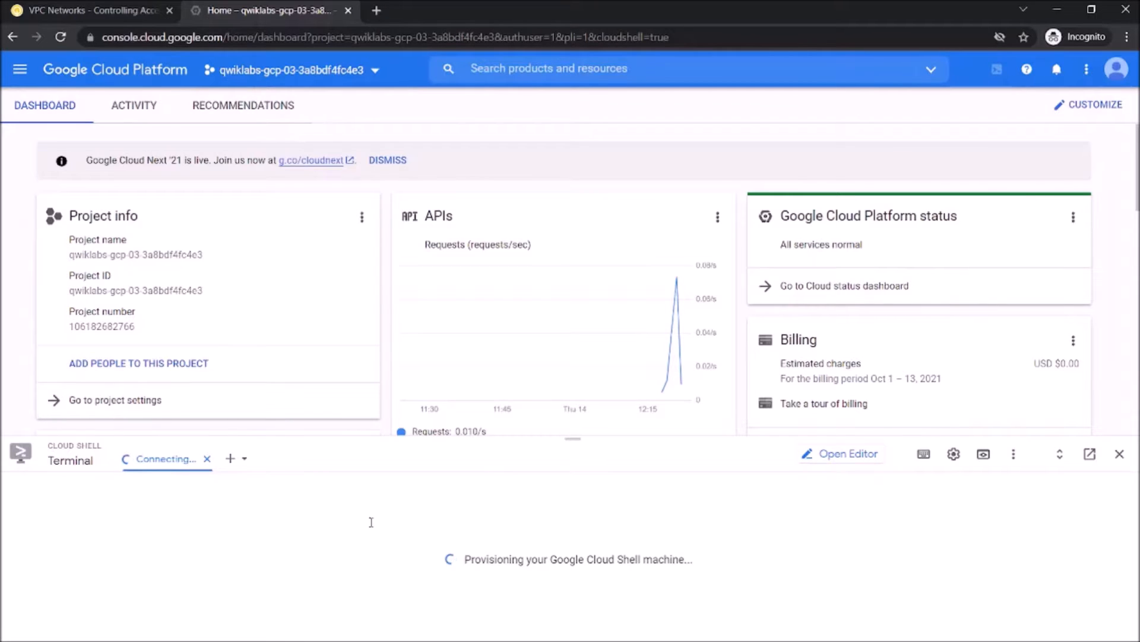
key(ctrl+v)
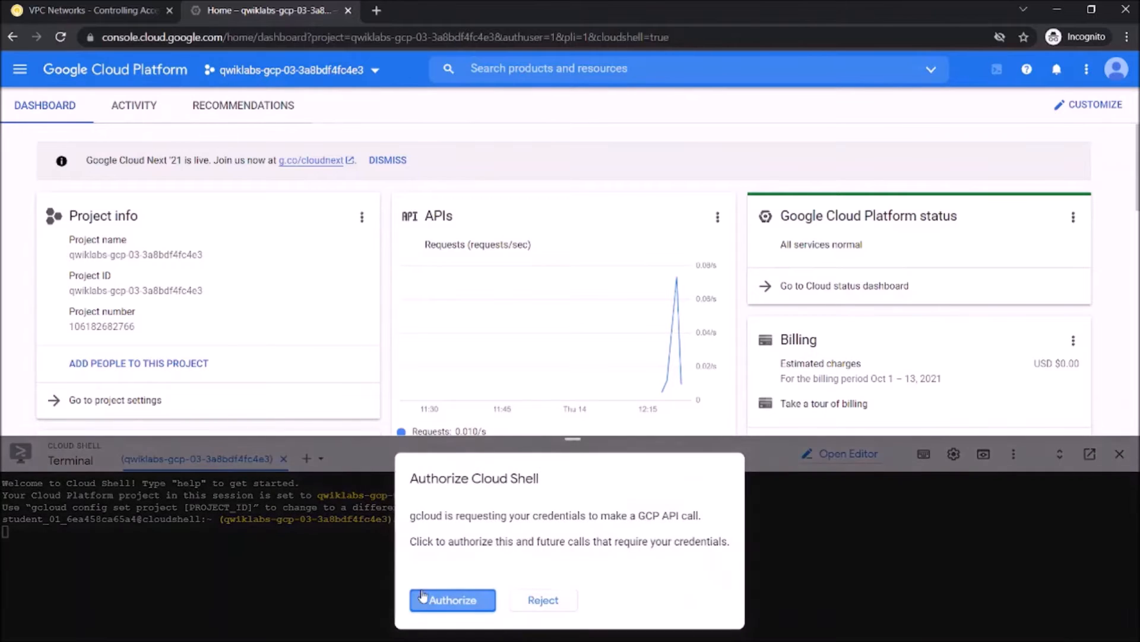
click(425, 597)
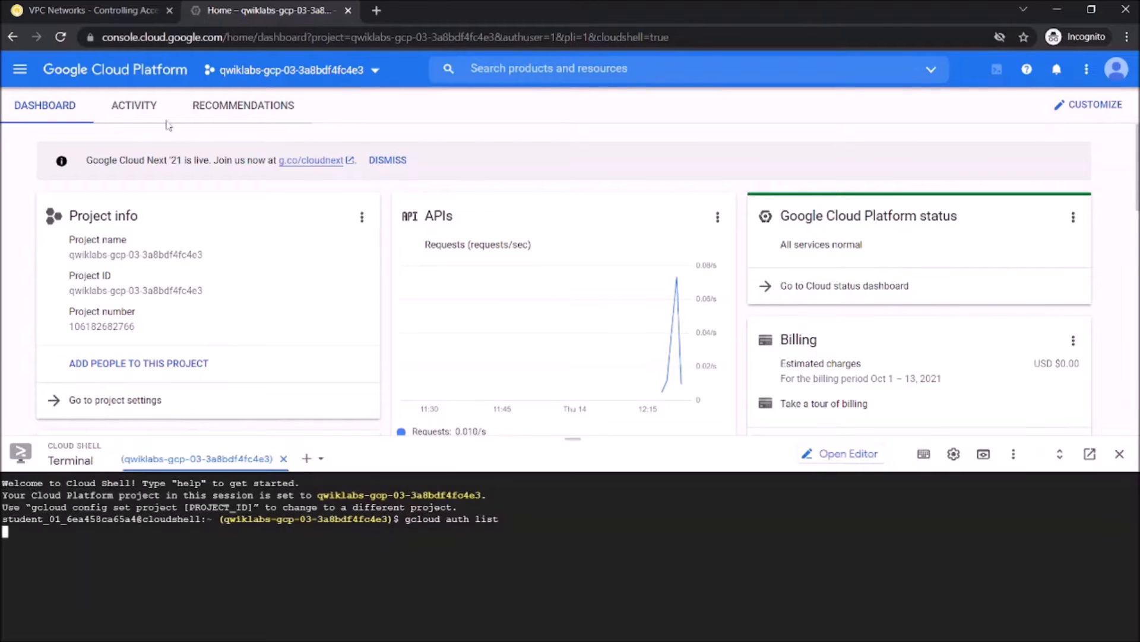
Copy gcloud config list project from the lab instructions and run it in Cloud Shell
click(136, 13)
scroll(594, 237, down, 3)
click(707, 151)
click(271, 10)
key(ctrl+v)
key(Return)
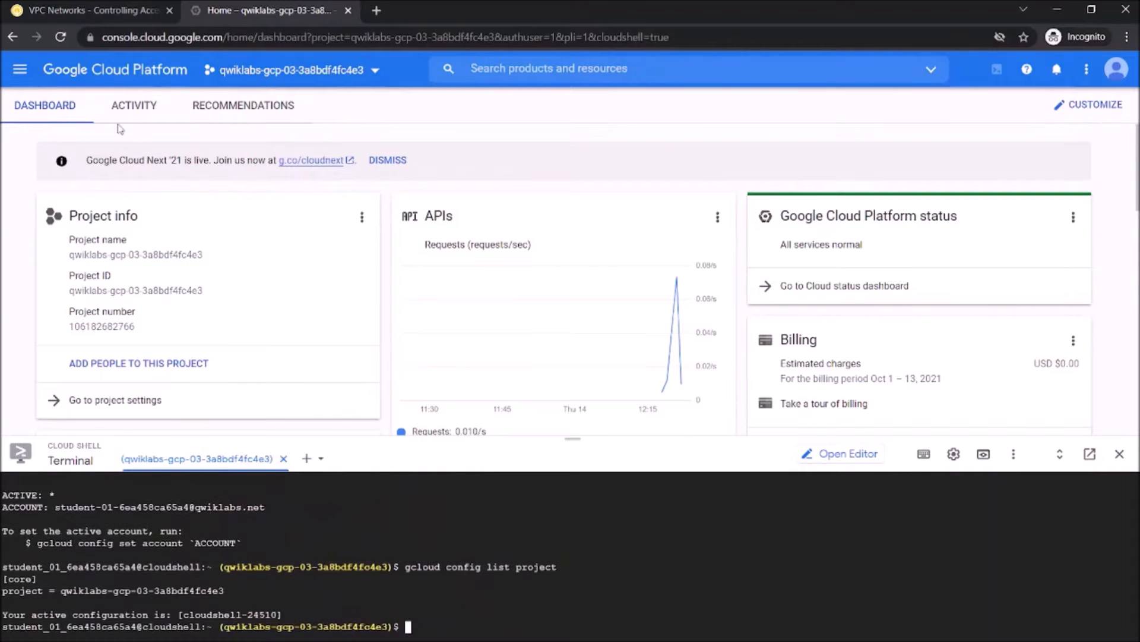
Consult the lab's web server creation section and open the Compute Engine VM instances page in the Google Cloud console
click(95, 10)
scroll(368, 373, down, 3)
scroll(367, 373, down, 3)
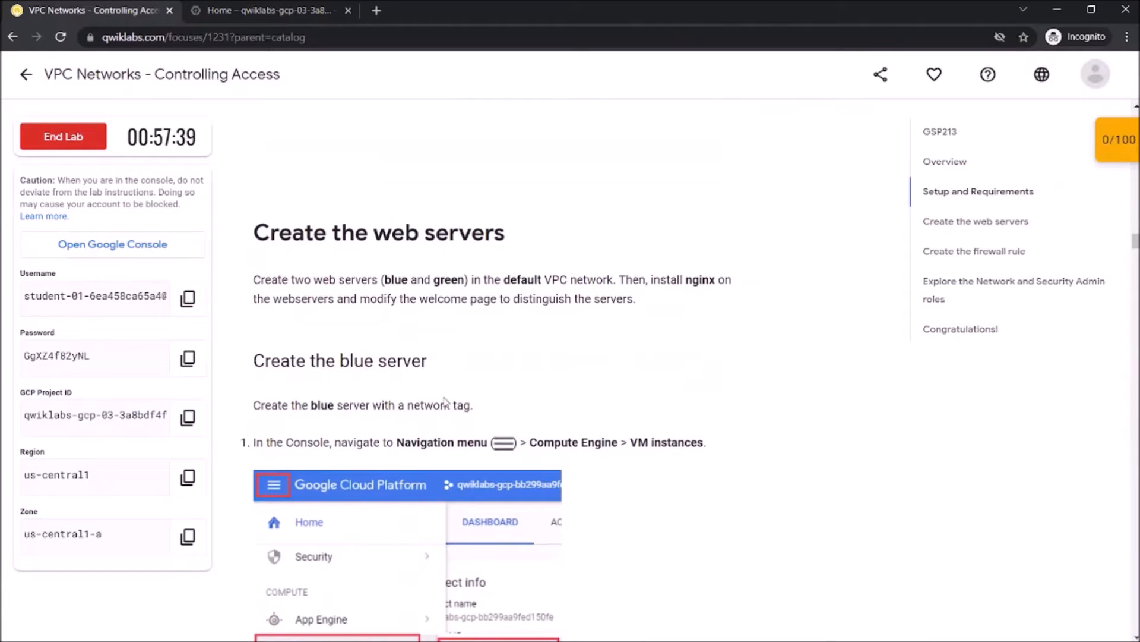
click(231, 9)
click(141, 8)
click(266, 11)
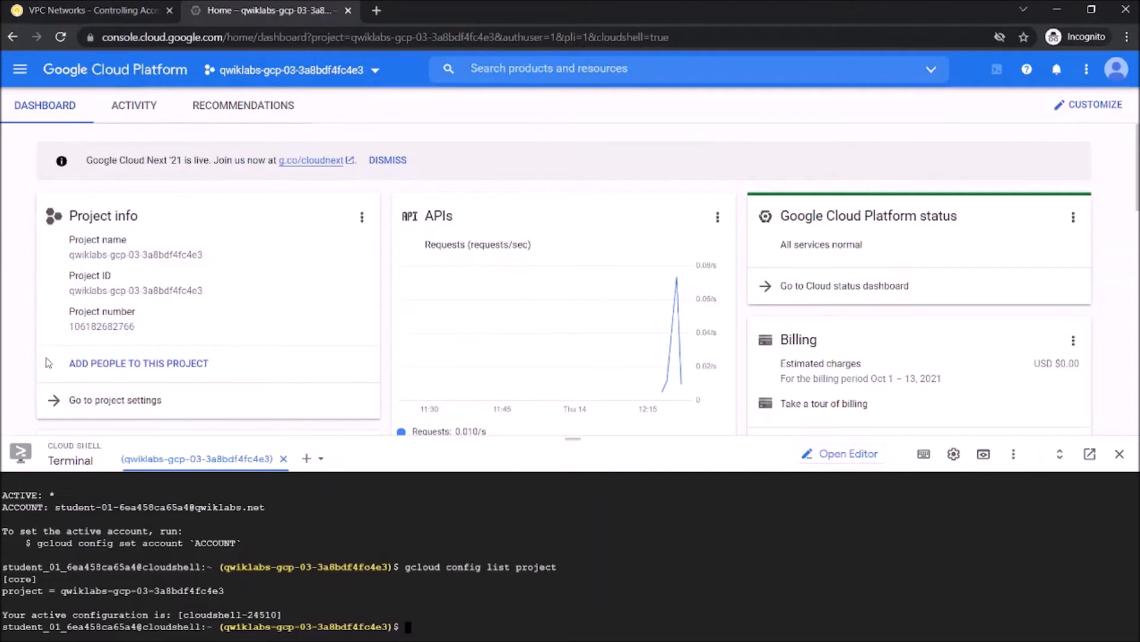
click(19, 69)
mouse_move(160, 485)
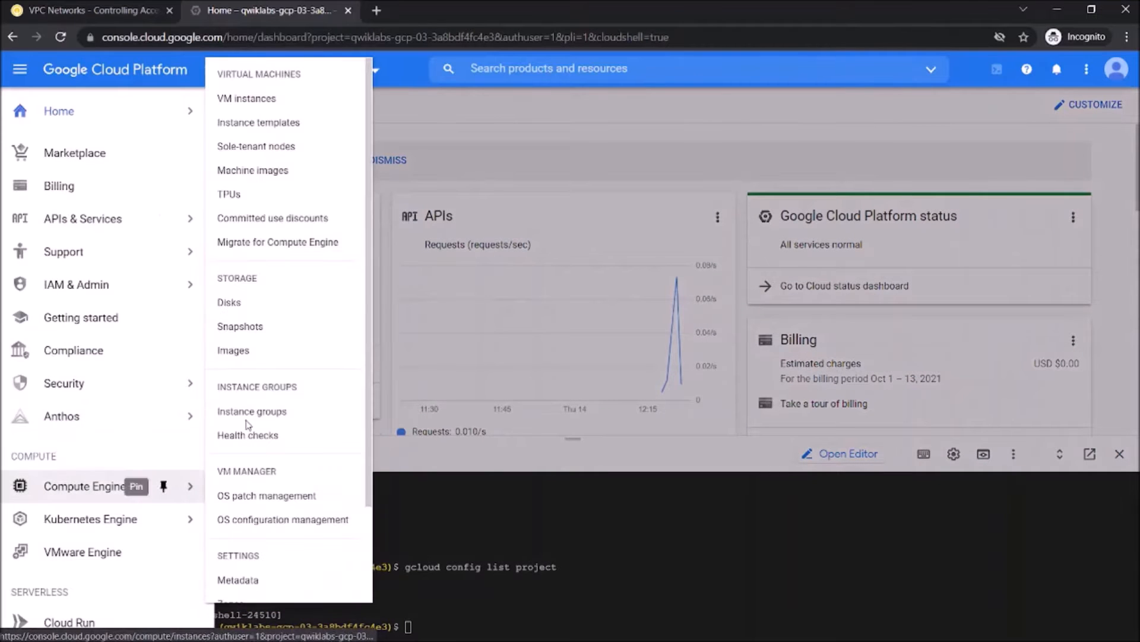
click(230, 97)
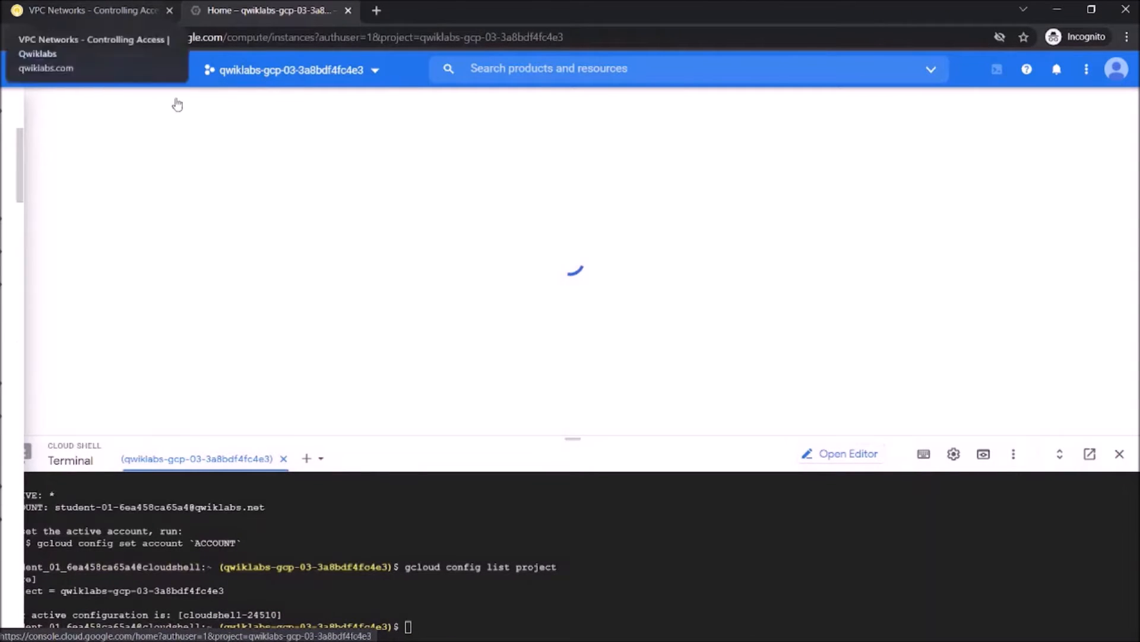
Check the lab's blue server settings, then start creating a VM instance in the Google Cloud console
click(113, 15)
scroll(476, 229, down, 4)
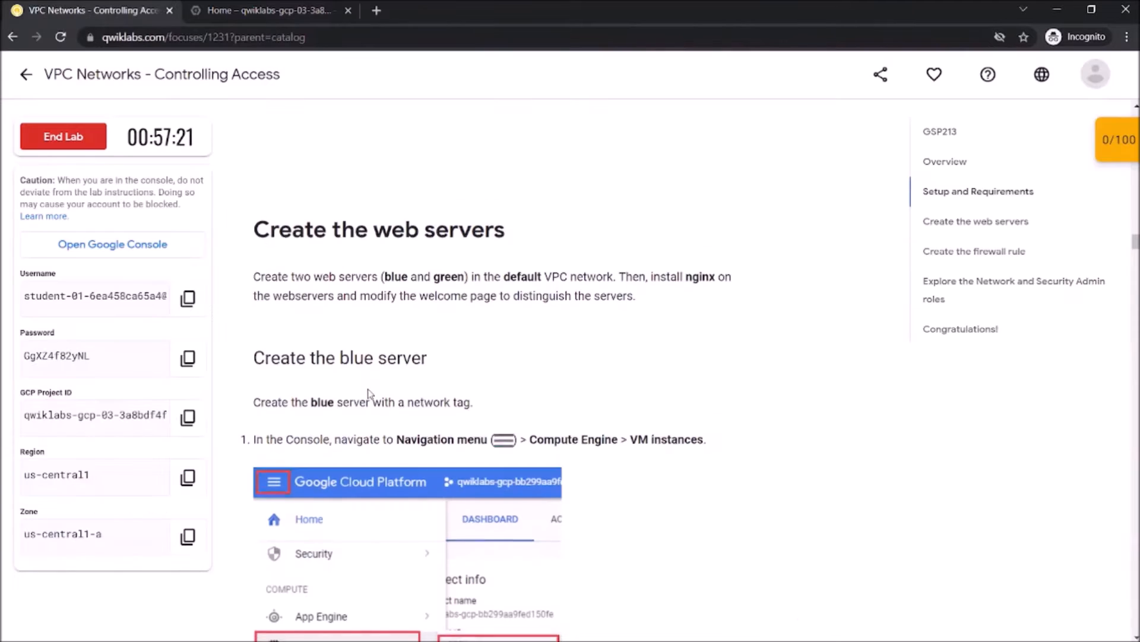
scroll(476, 311, down, 5)
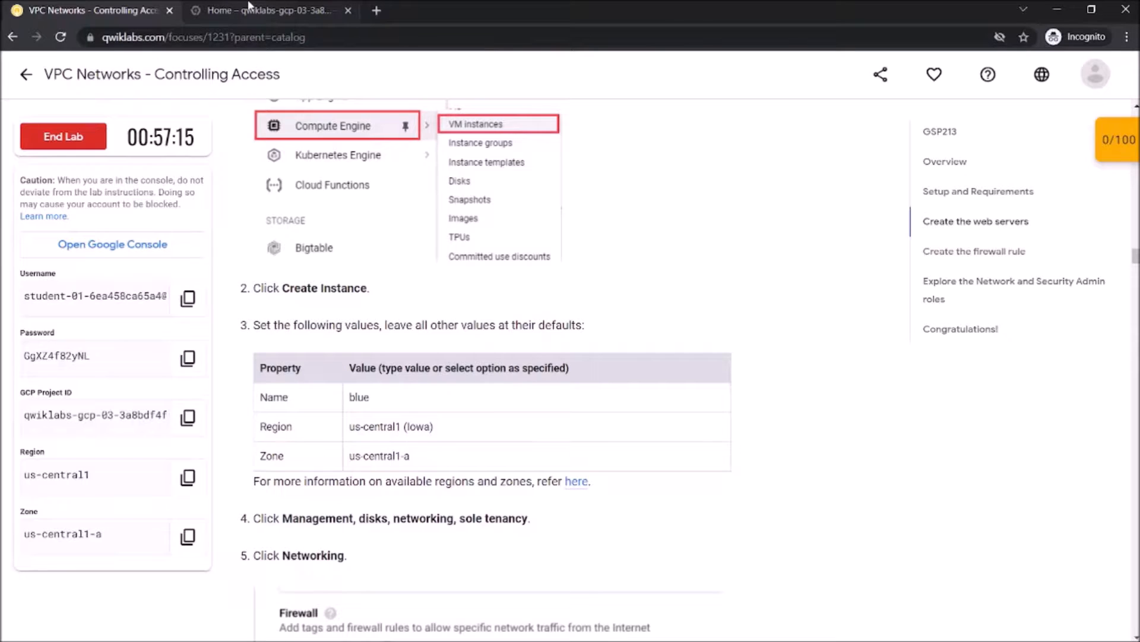
click(248, 5)
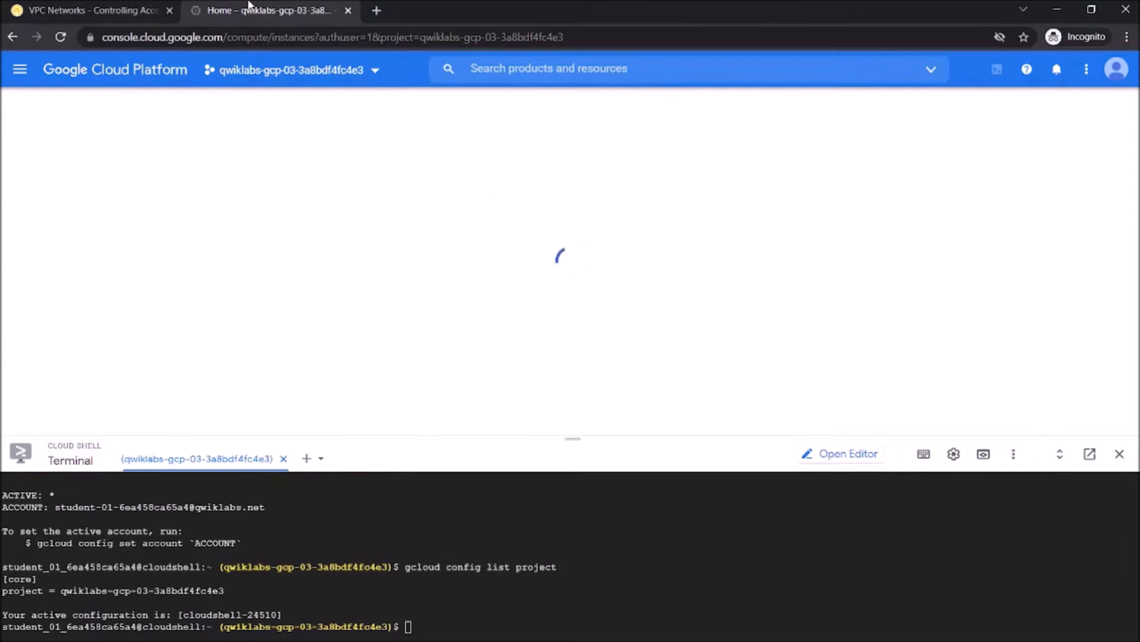
click(109, 12)
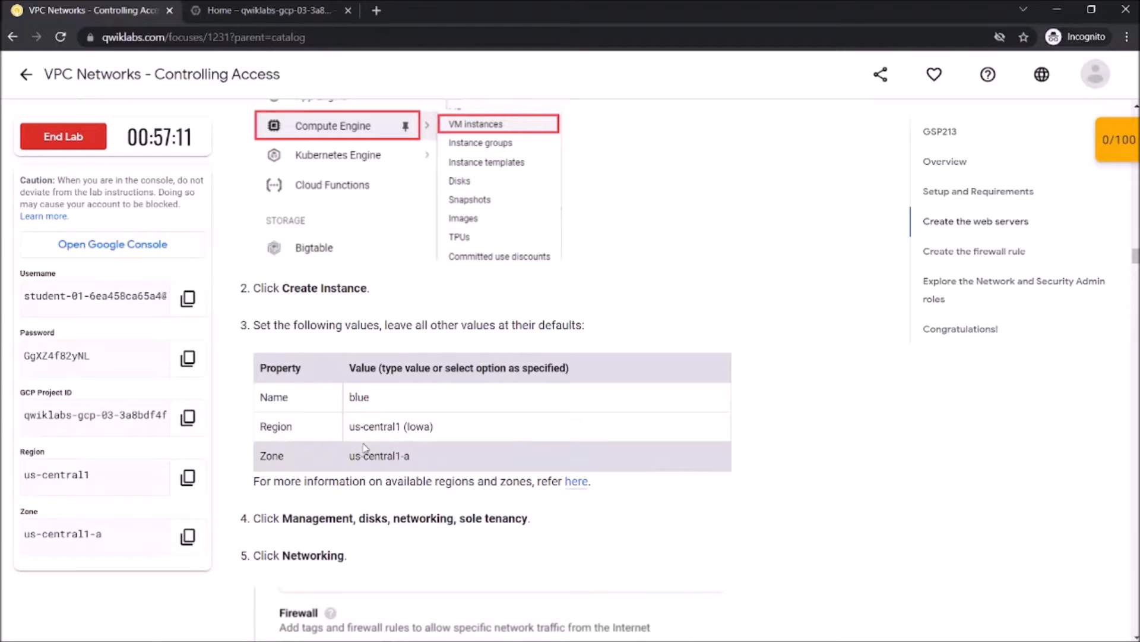
scroll(344, 451, up, 4)
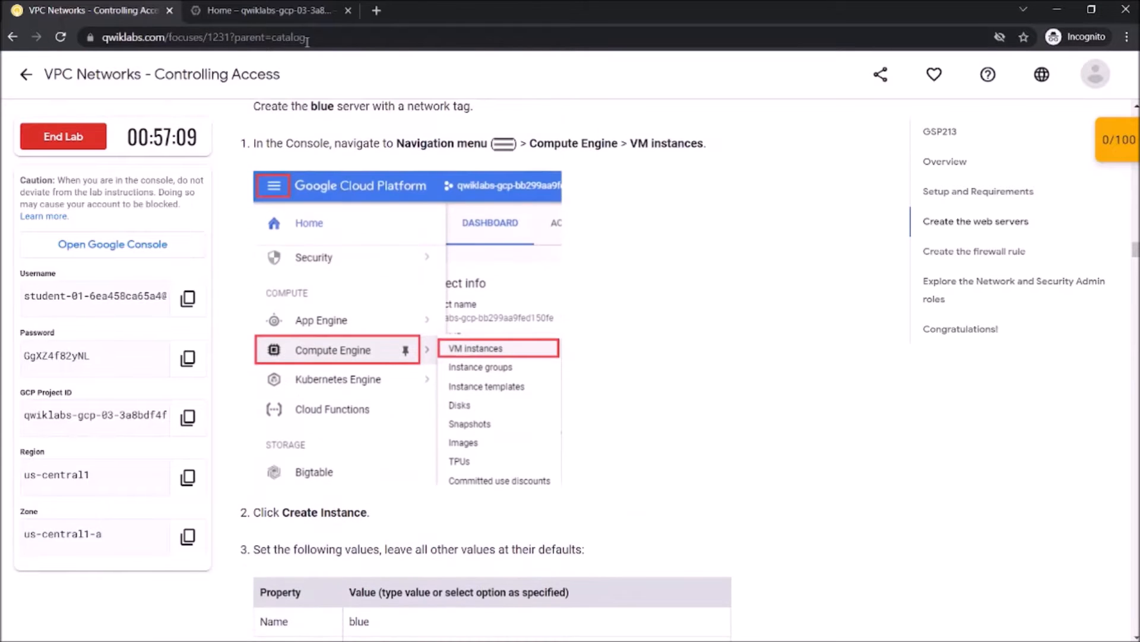
click(284, 15)
click(382, 103)
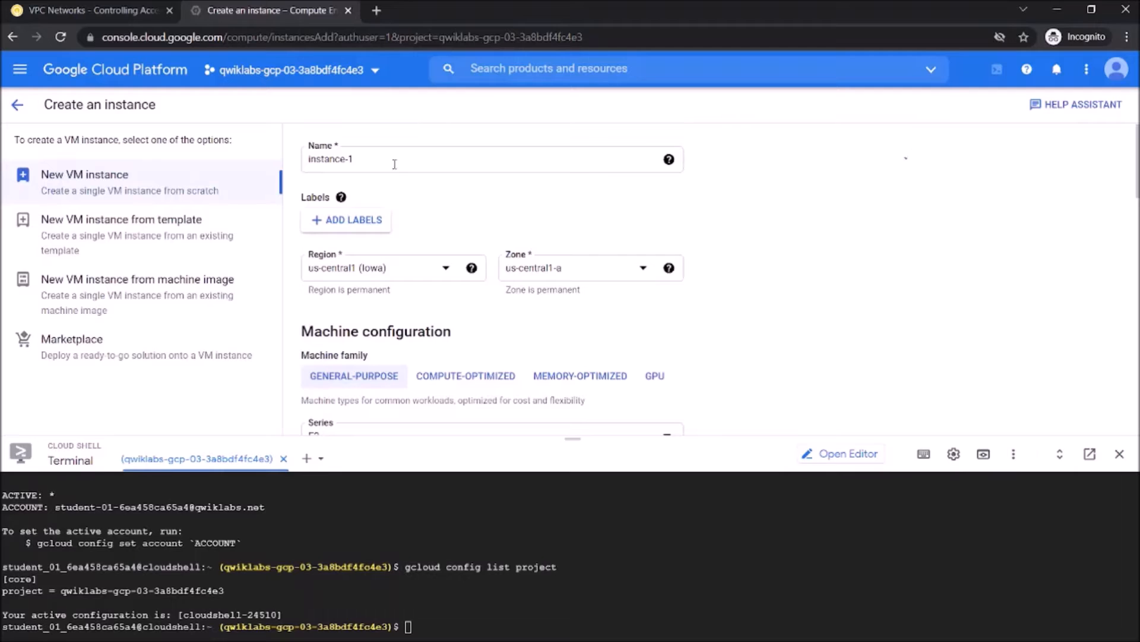
Copy the name blue from the lab's settings table and use it as the new VM instance's name
key(ctrl+v)
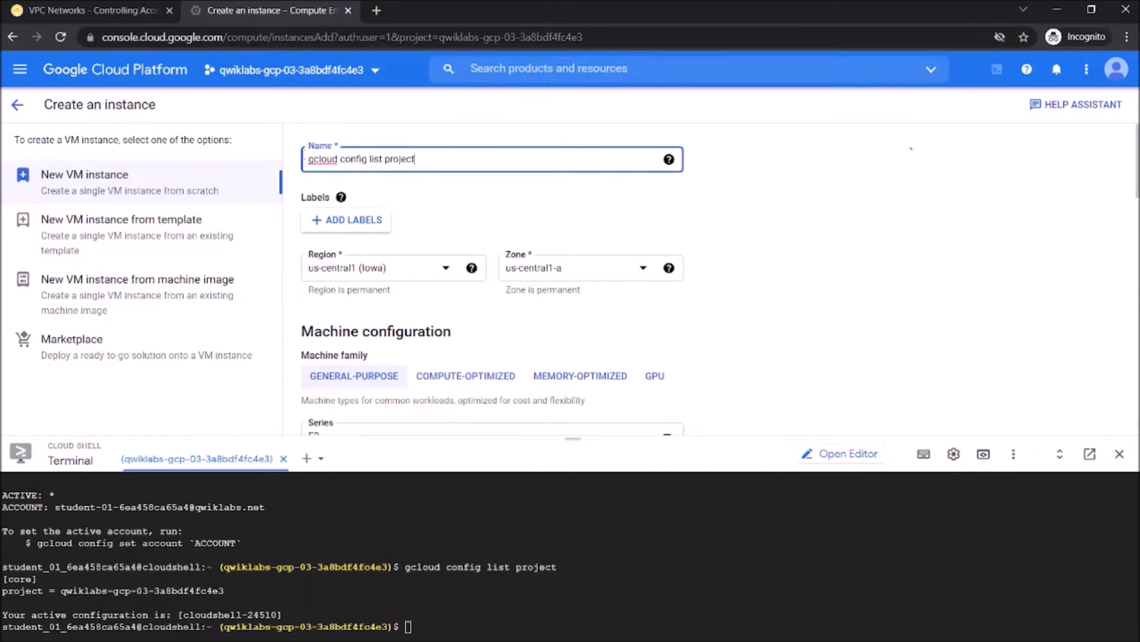
key(ctrl+z)
click(126, 8)
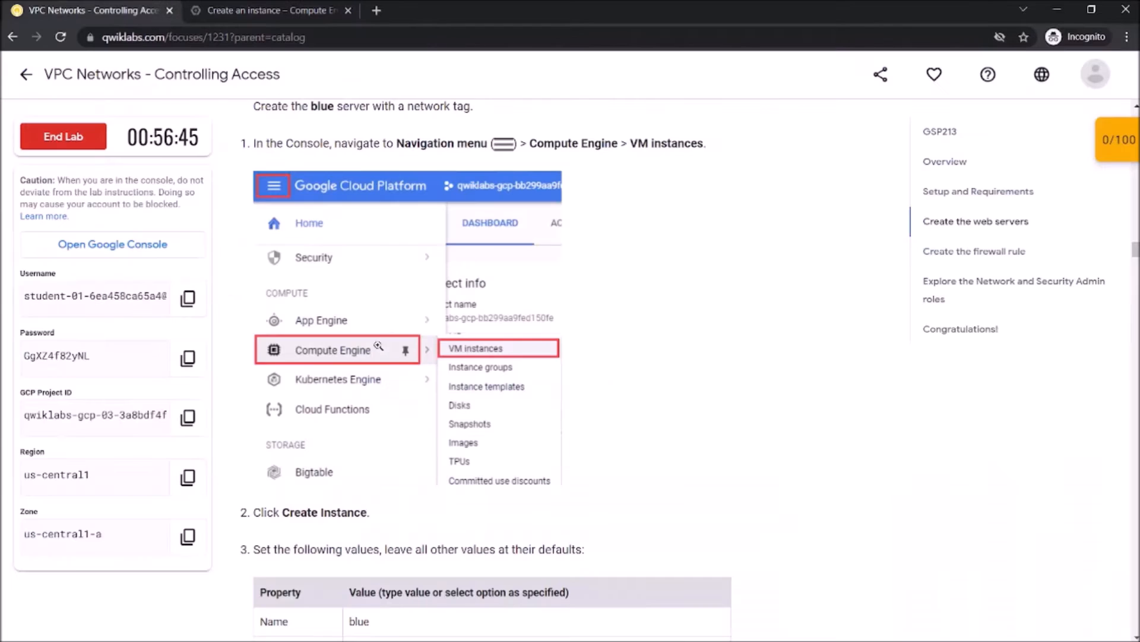
scroll(385, 545, down, 2)
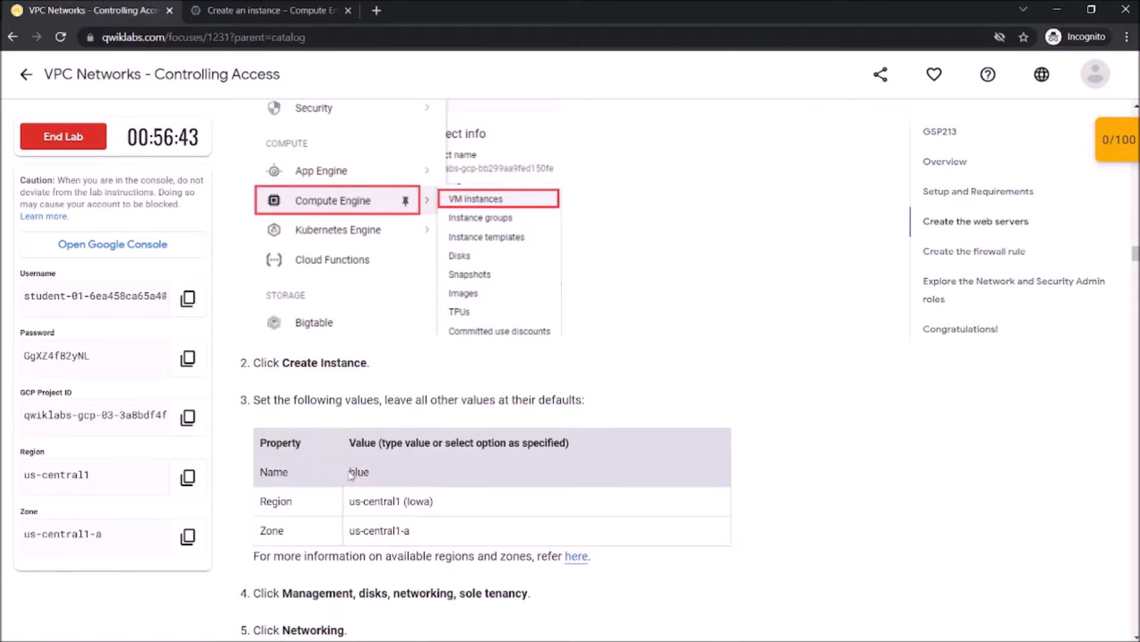
key(ctrl+c)
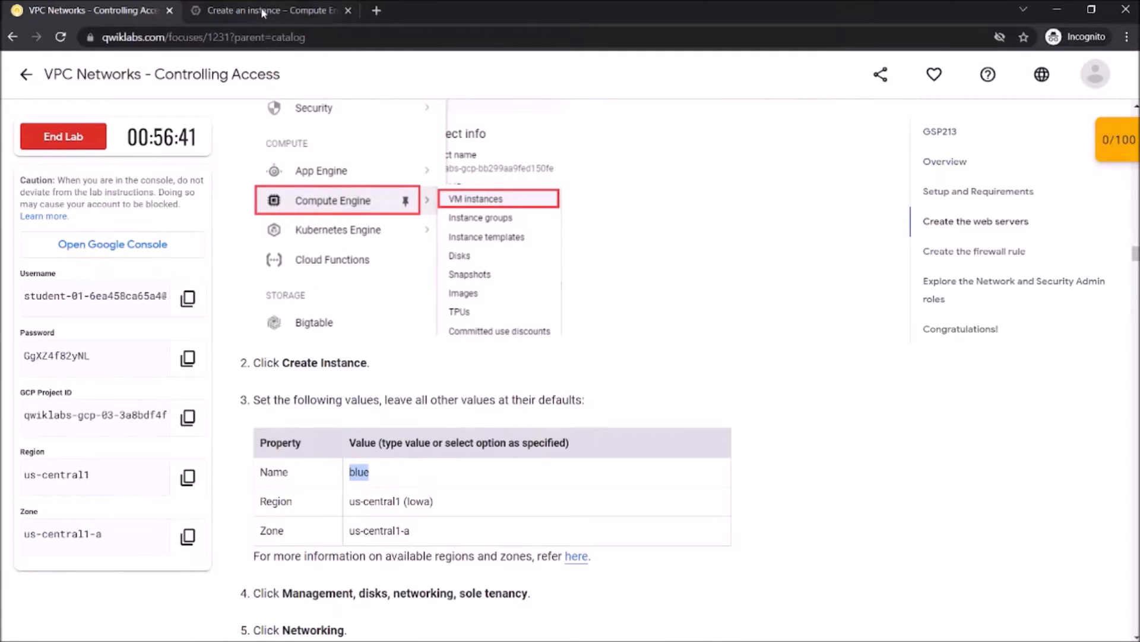
click(261, 10)
key(ctrl+v)
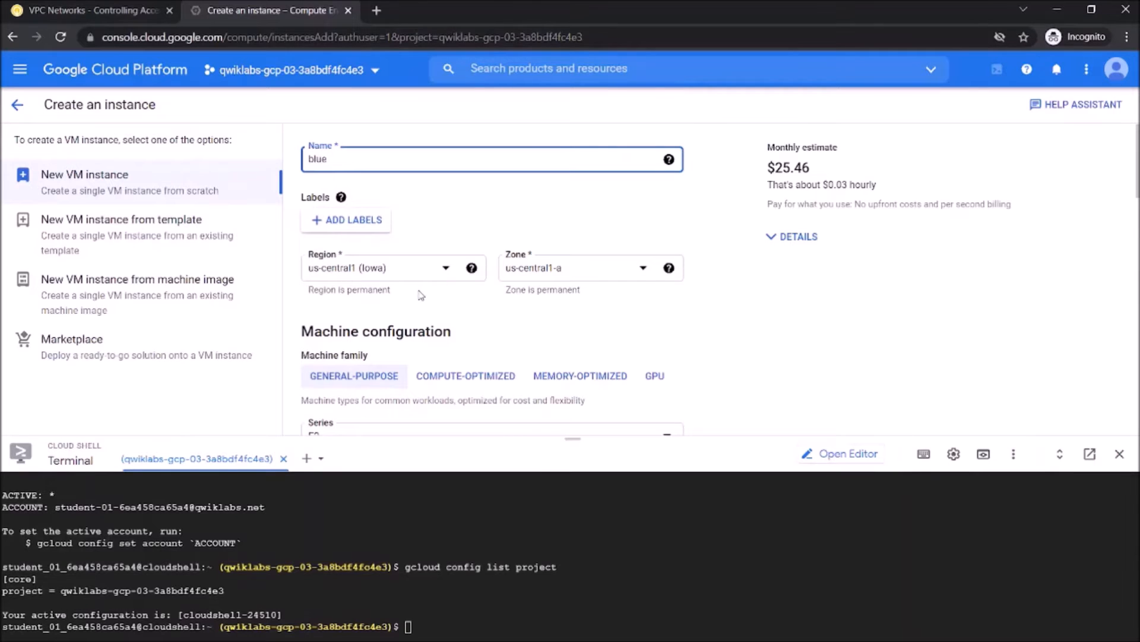
Add the network tag web-server in the networking options of the blue instance
scroll(419, 296, down, 12)
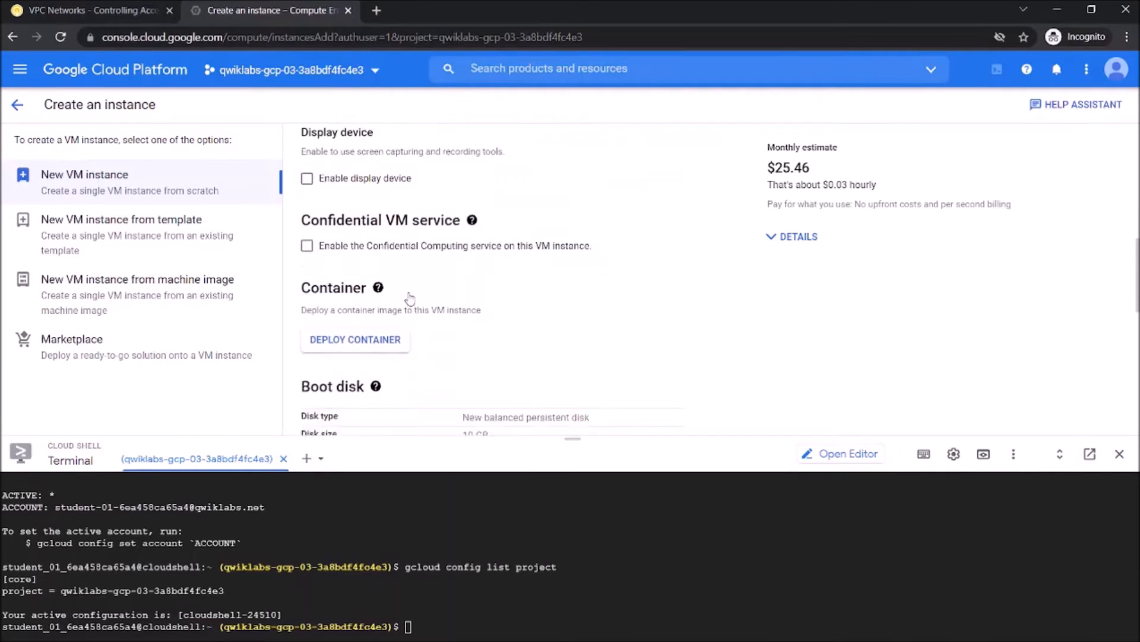
scroll(410, 297, down, 4)
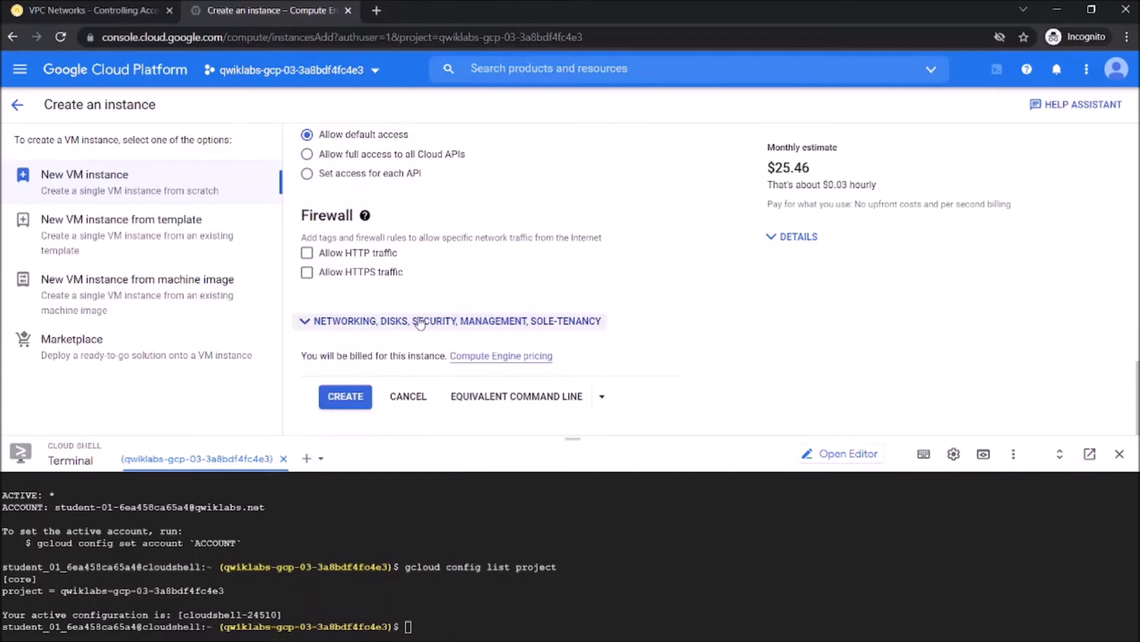
click(420, 322)
scroll(420, 324, down, 3)
scroll(523, 299, up, 4)
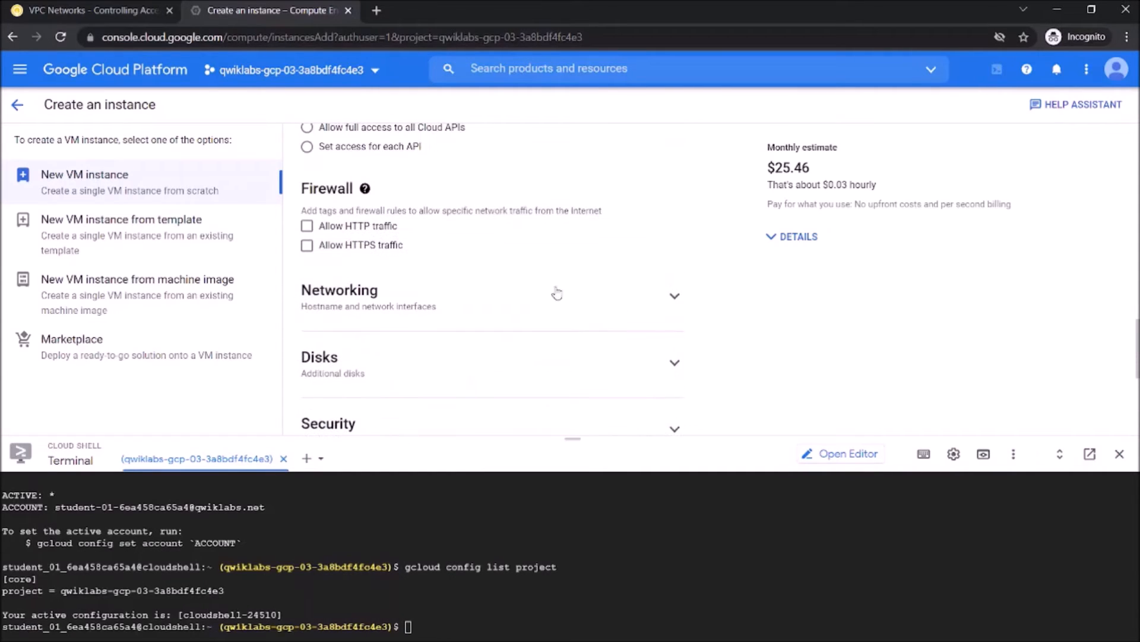
click(674, 296)
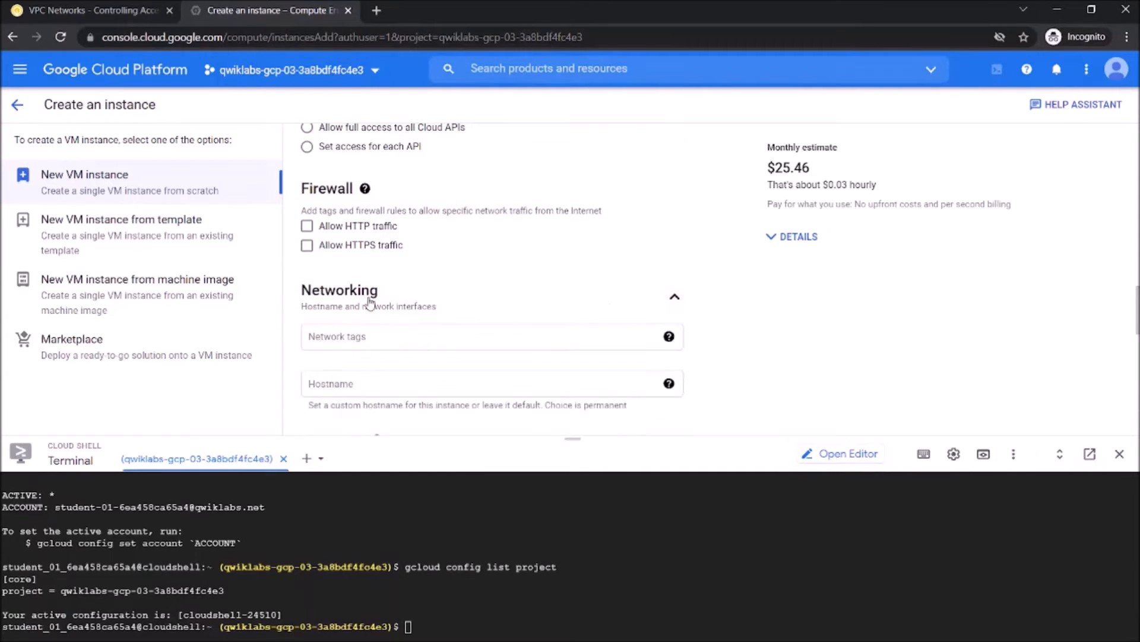
click(348, 336)
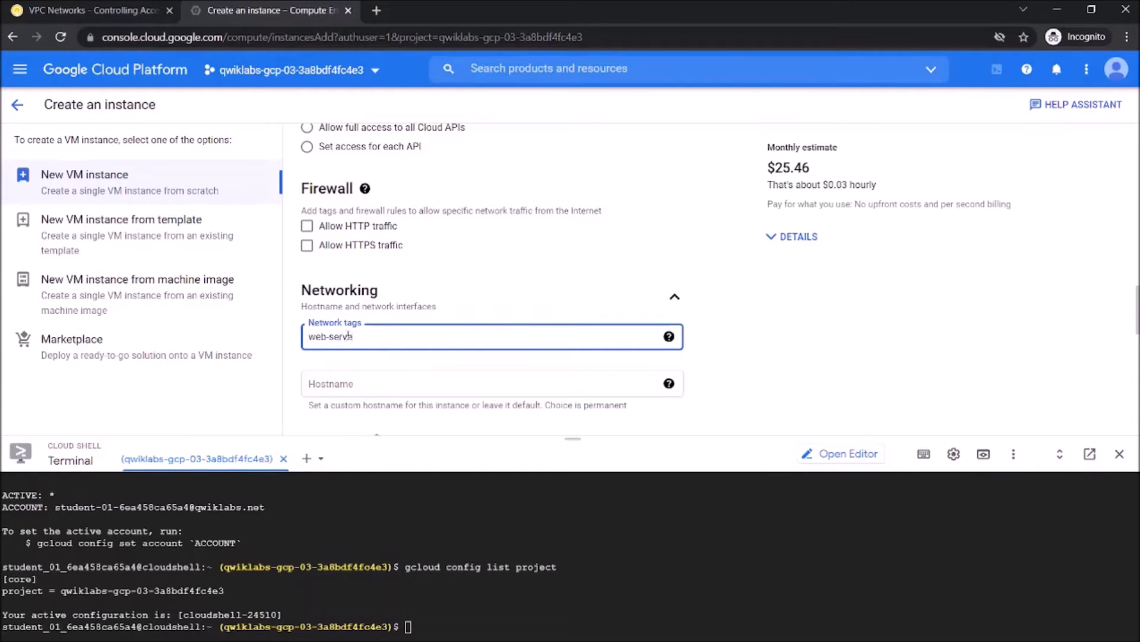
text(web-server)
key(Return)
Check the lab's network tag instructions and try to create the blue instance
click(126, 12)
scroll(287, 191, down, 5)
scroll(287, 191, down, 7)
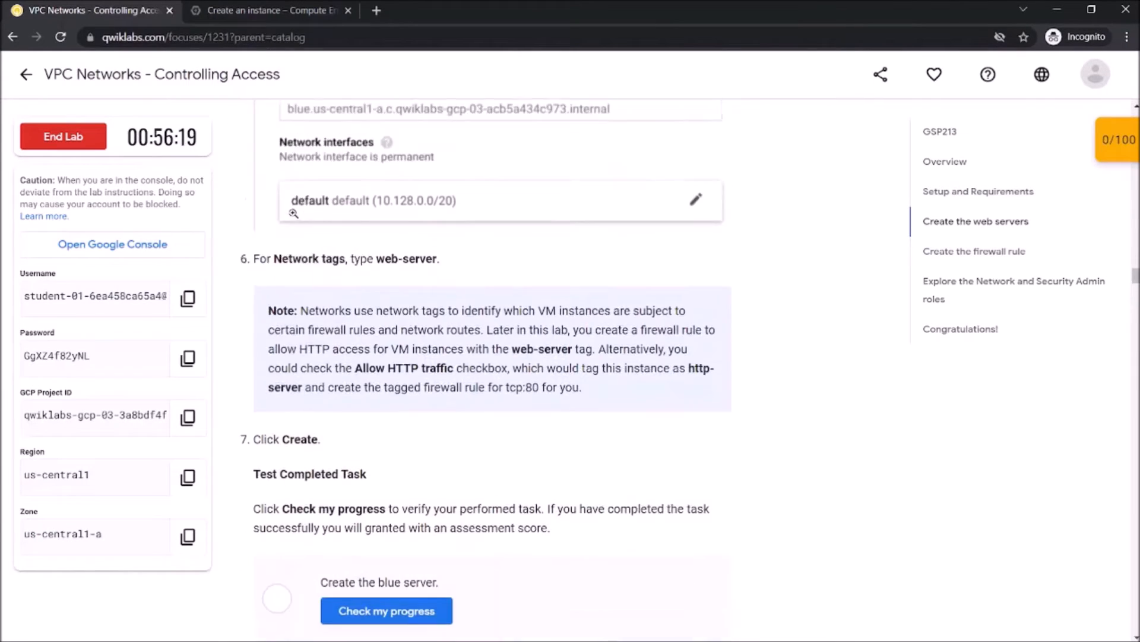
click(265, 11)
scroll(345, 357, down, 6)
click(344, 406)
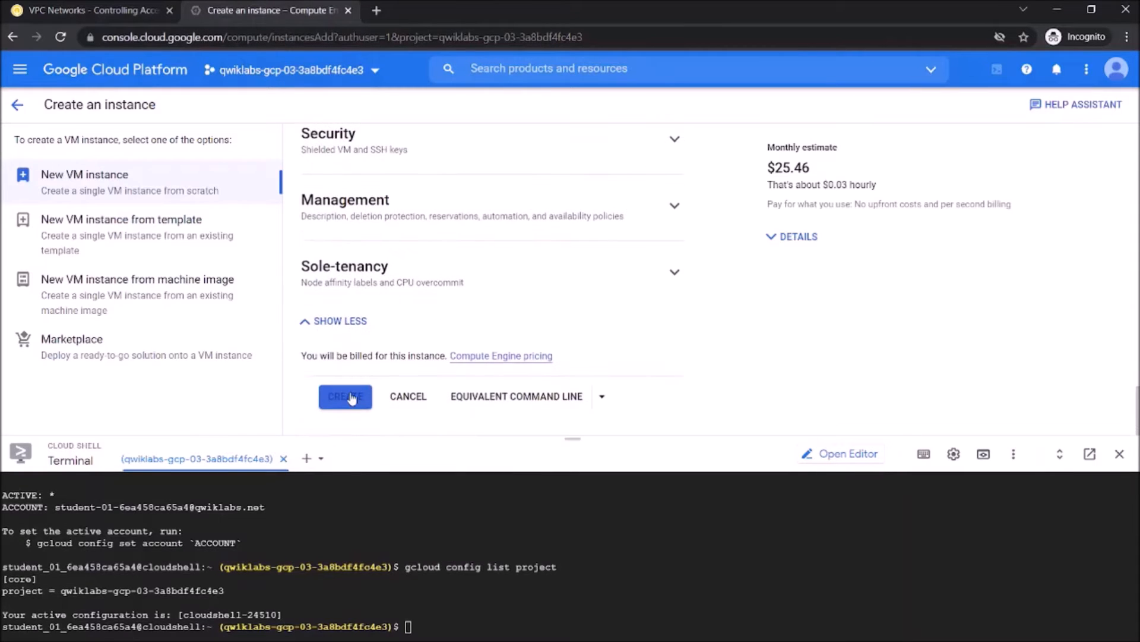
Check the lab's green server section for the required values and select the name green
click(123, 11)
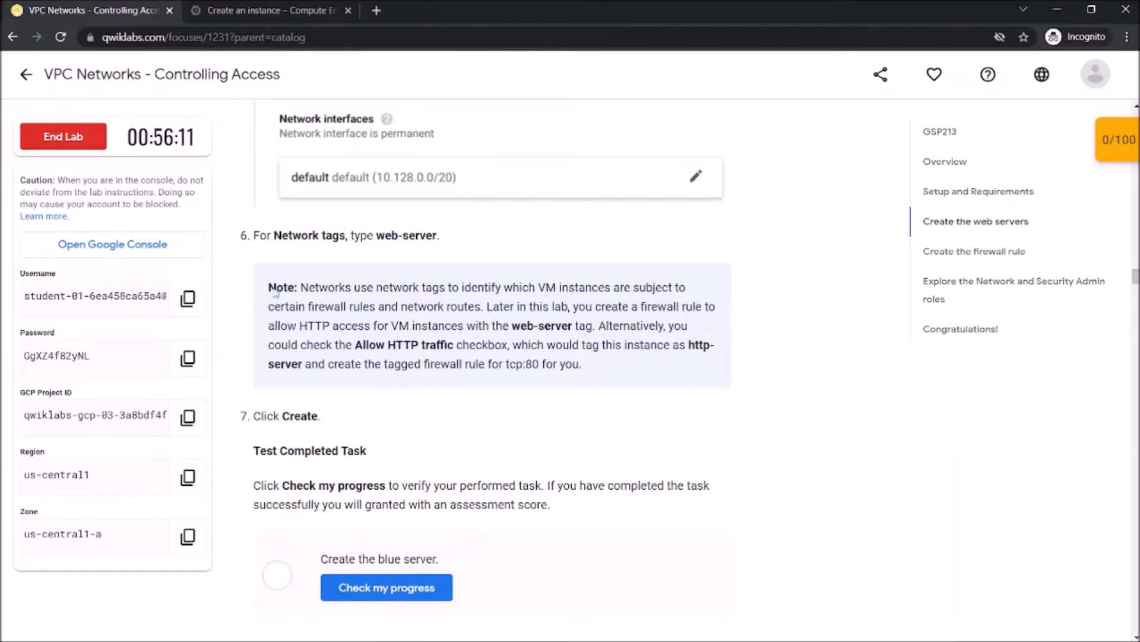
scroll(297, 267, down, 3)
scroll(297, 267, down, 6)
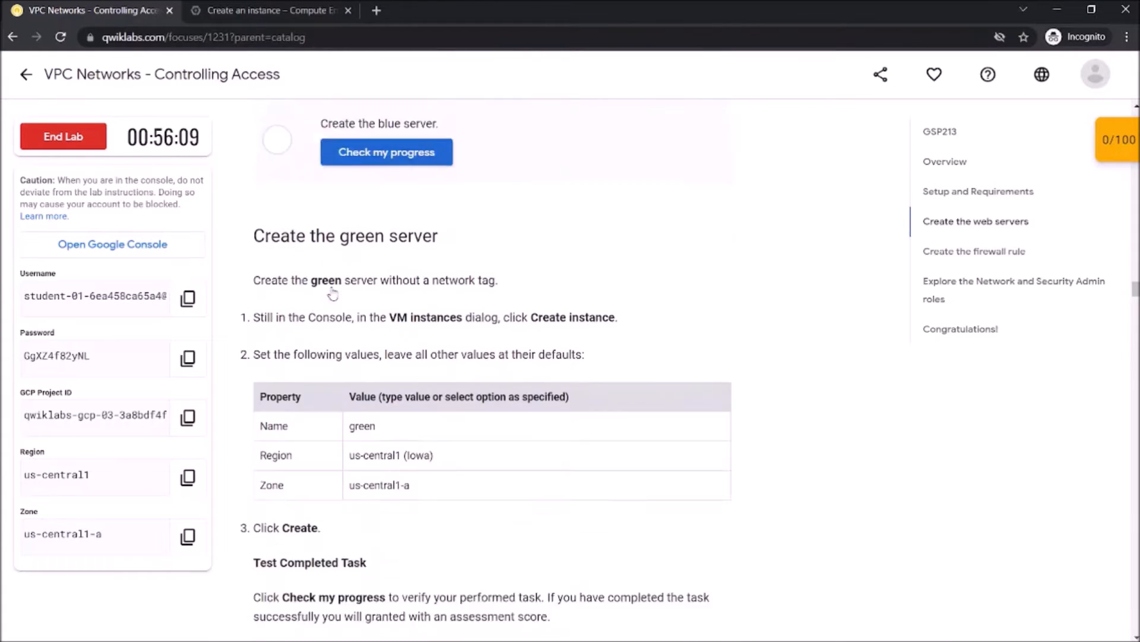
drag(350, 338, 384, 343)
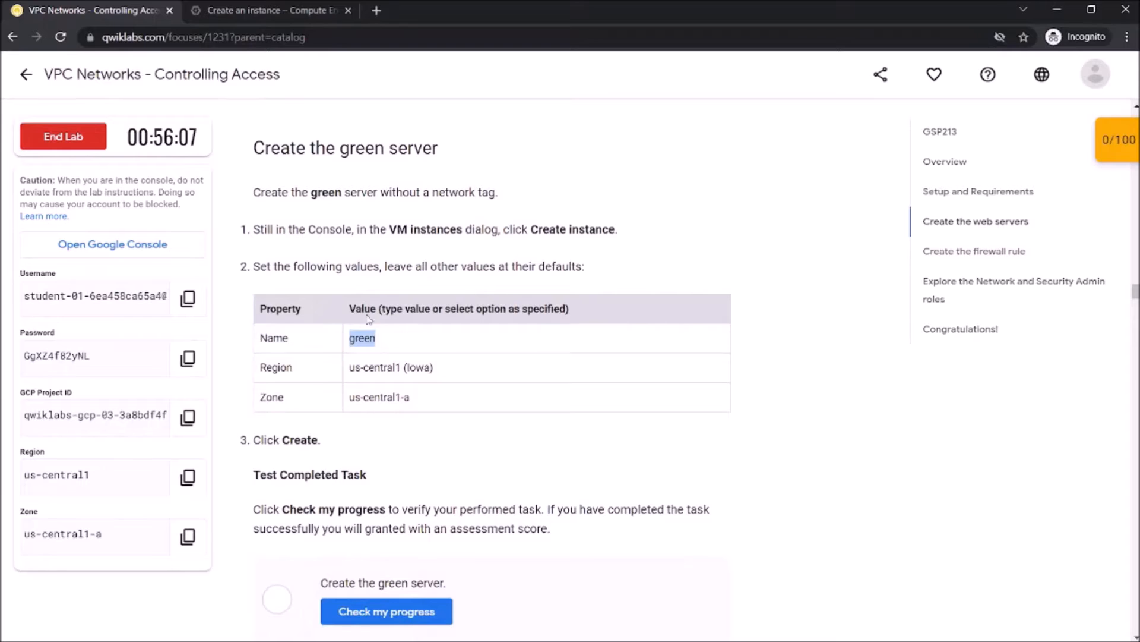
Dismiss the error message in the Google Cloud console and leave the instance form for the VM instances page
click(234, 10)
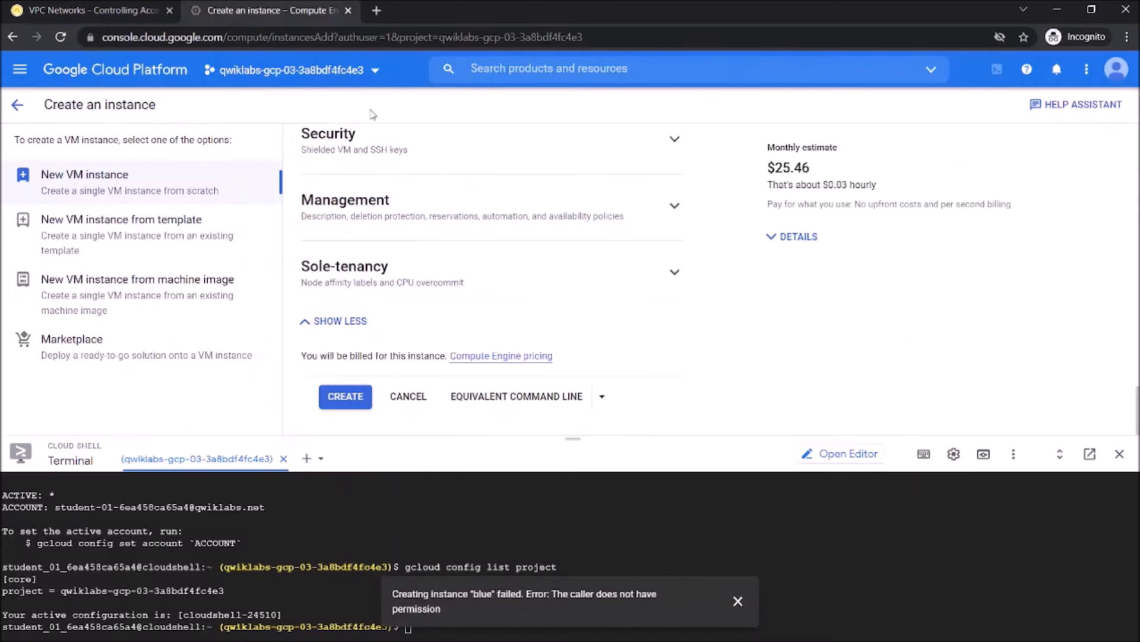
scroll(398, 175, up, 10)
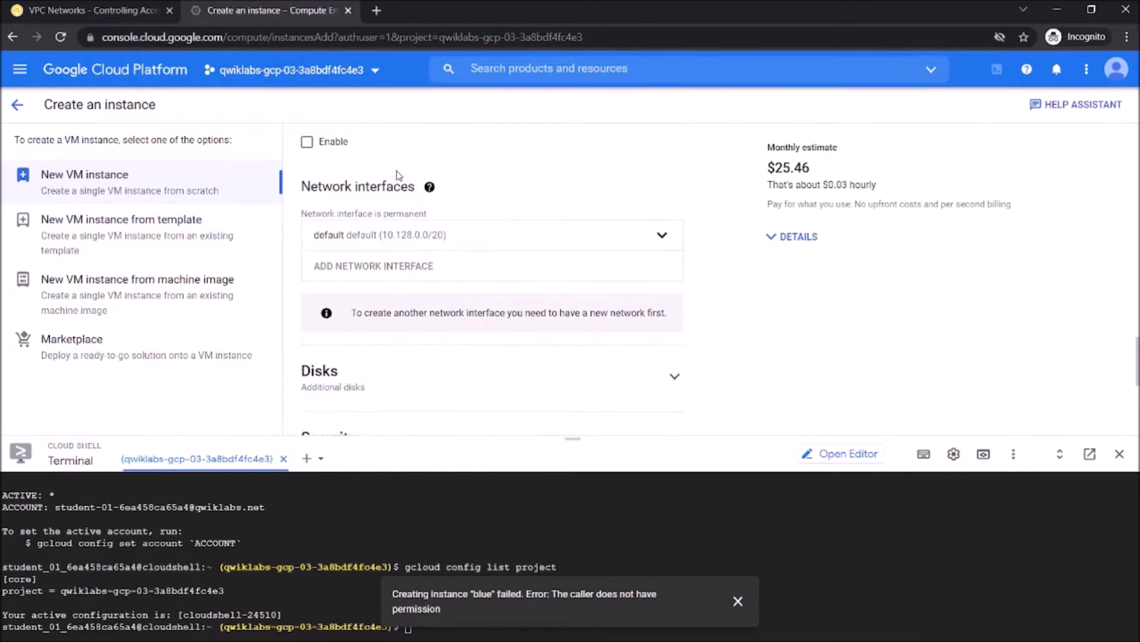
scroll(398, 175, up, 10)
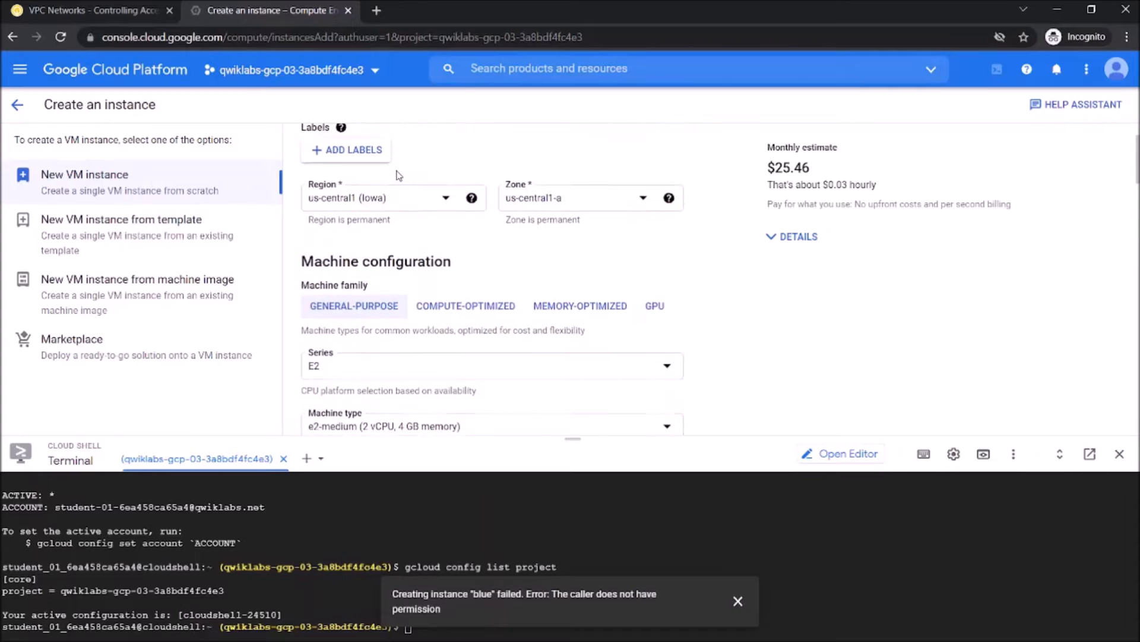
scroll(398, 175, down, 4)
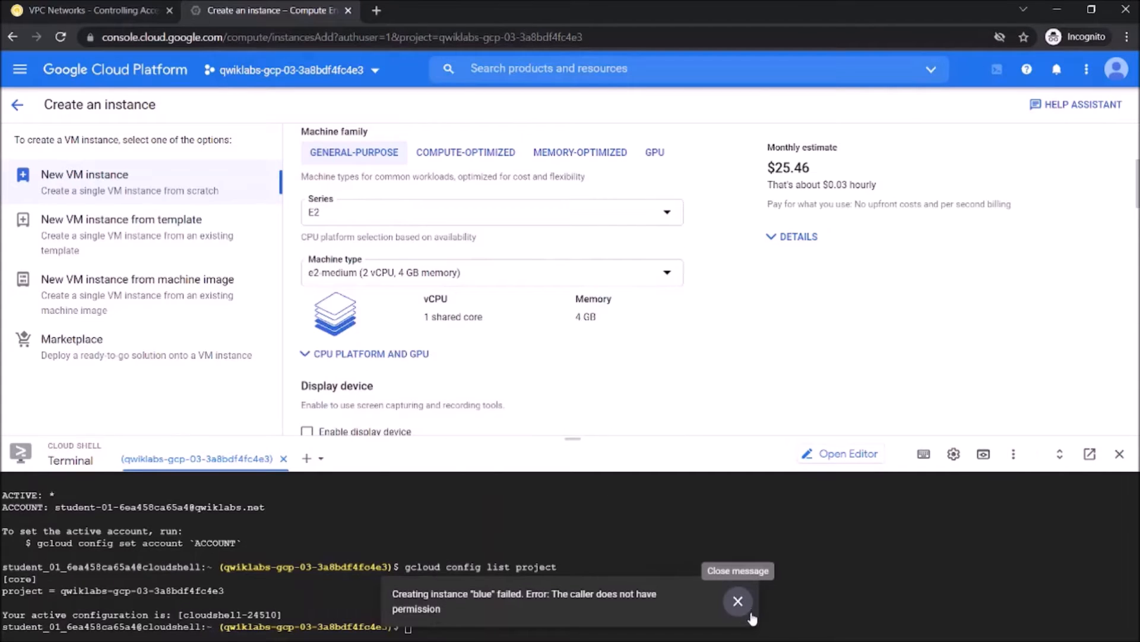
click(737, 602)
scroll(366, 179, down, 10)
scroll(367, 180, up, 1)
scroll(366, 179, up, 10)
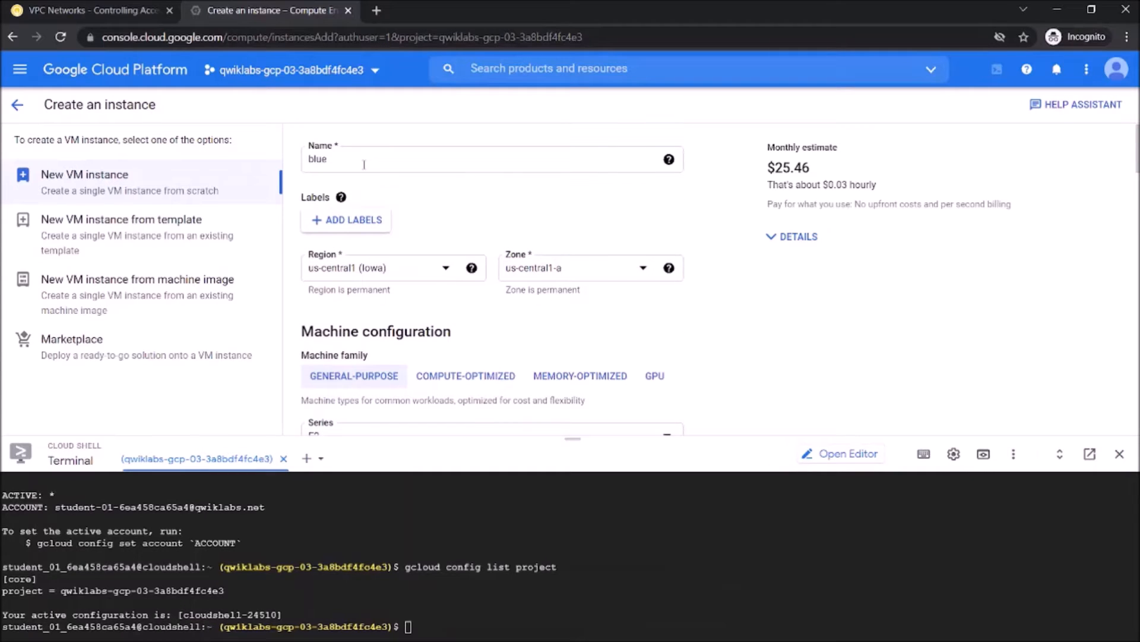
click(12, 107)
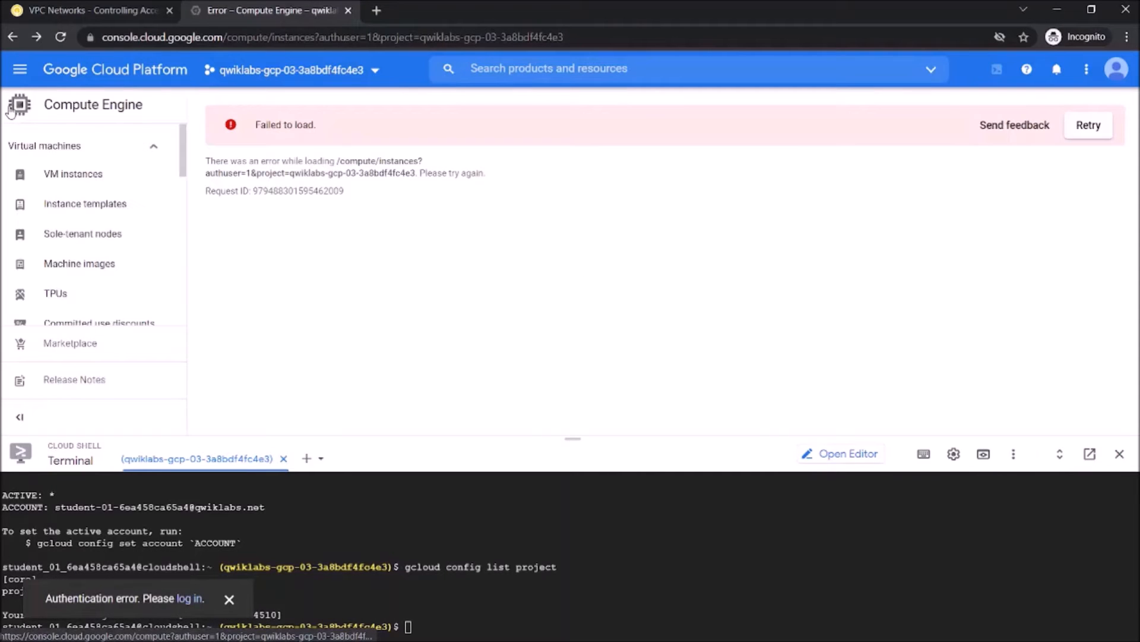
Retry loading the VM instances page and try to sign in with the first saved student account
click(1101, 129)
click(645, 123)
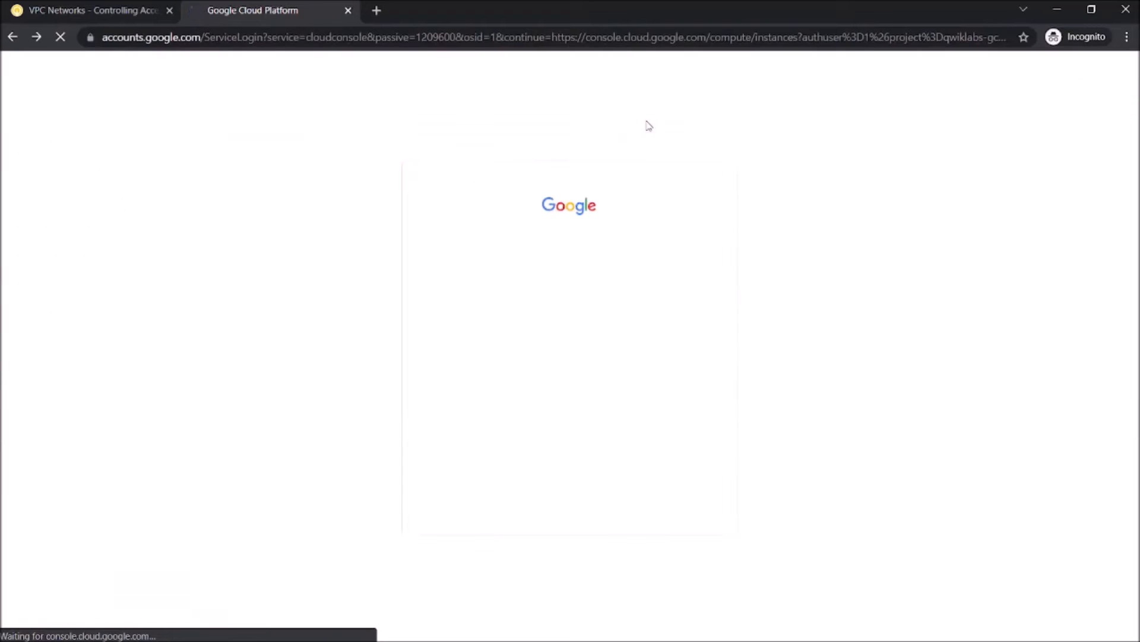
click(439, 292)
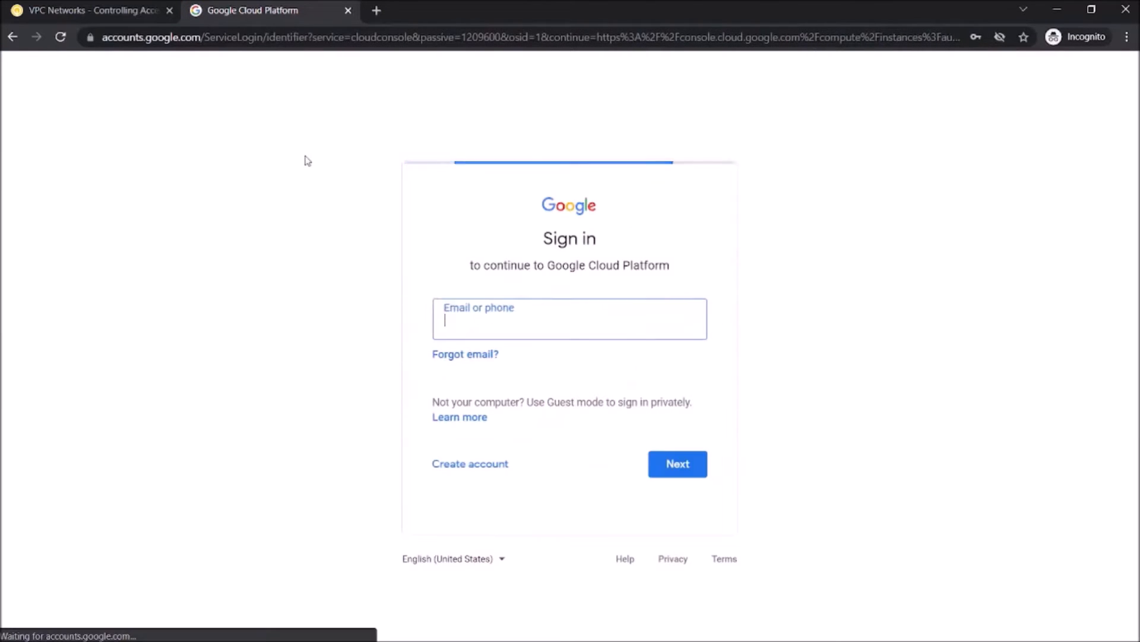
click(152, 10)
click(270, 18)
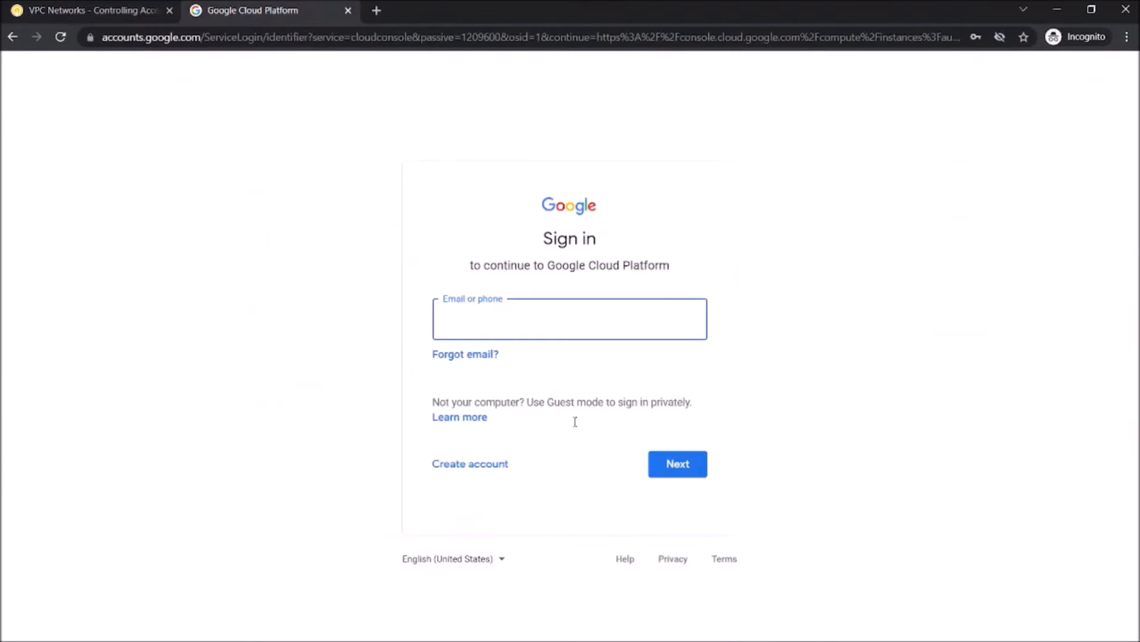
click(13, 36)
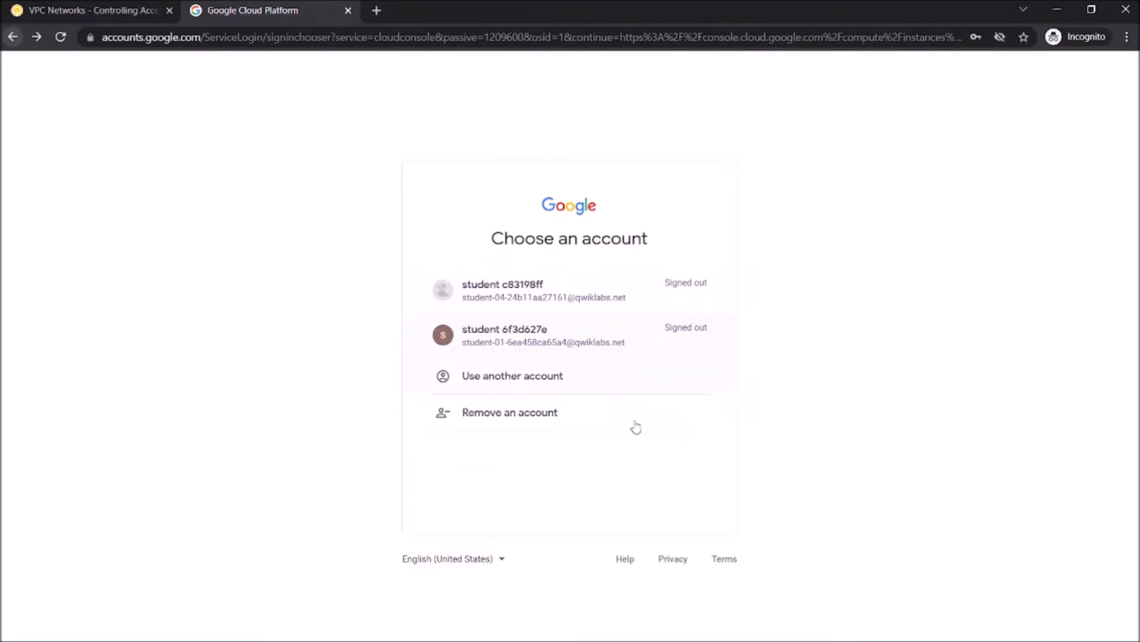
Remove both signed-out student accounts from the browser's Google account chooser
click(558, 409)
click(696, 362)
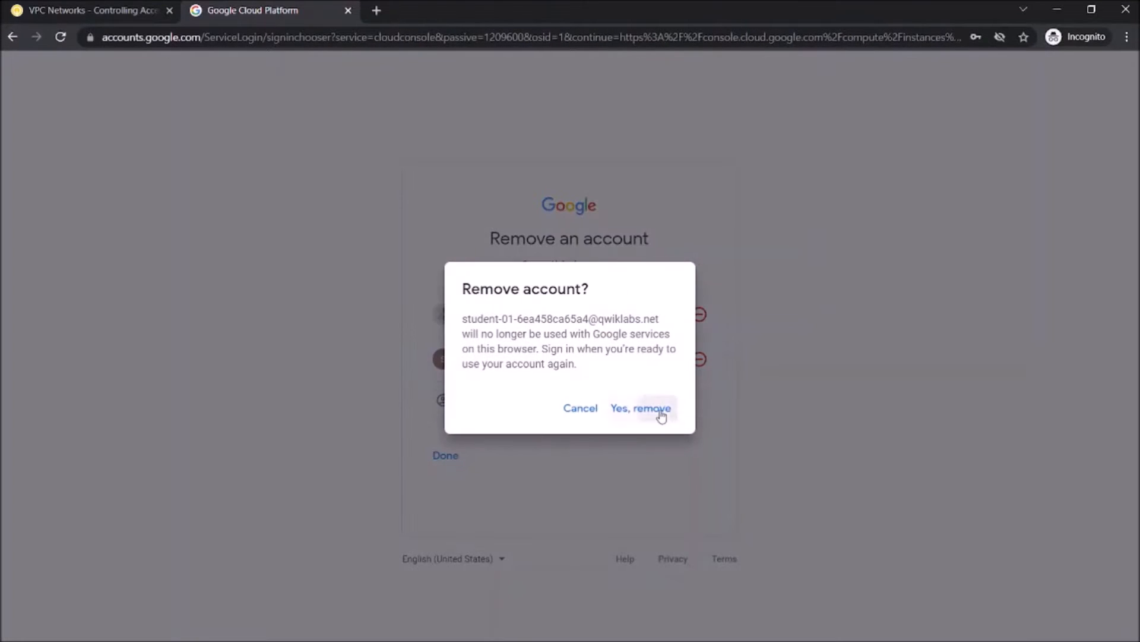
click(656, 407)
click(689, 373)
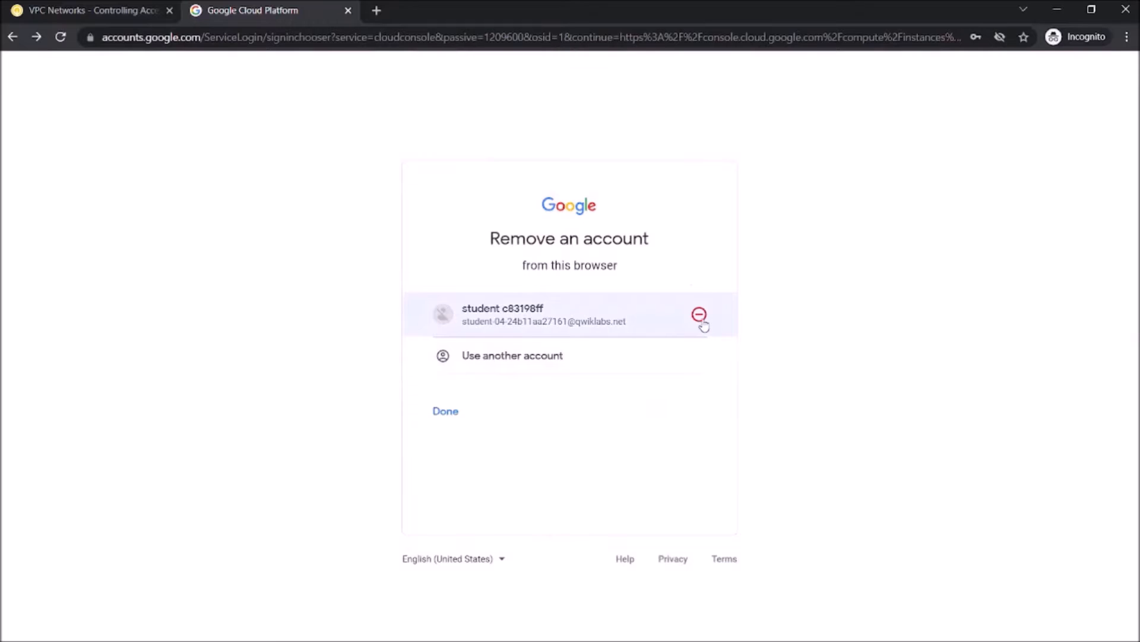
click(701, 317)
key(Return)
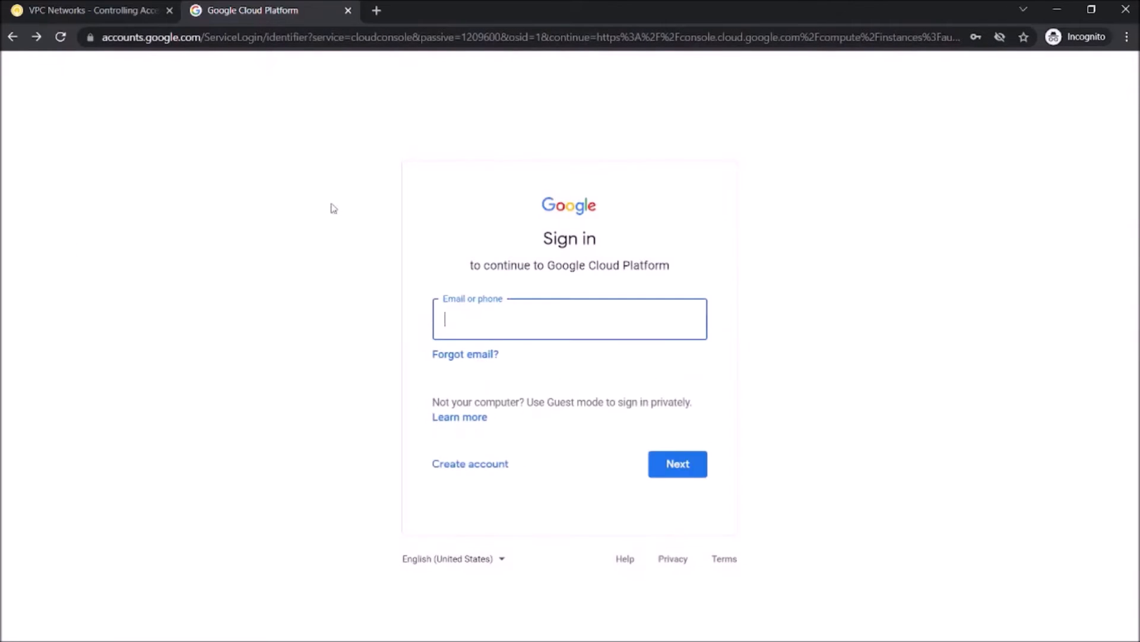
Copy the lab's student username and submit it as the account on the Google sign-in page
click(113, 9)
click(189, 295)
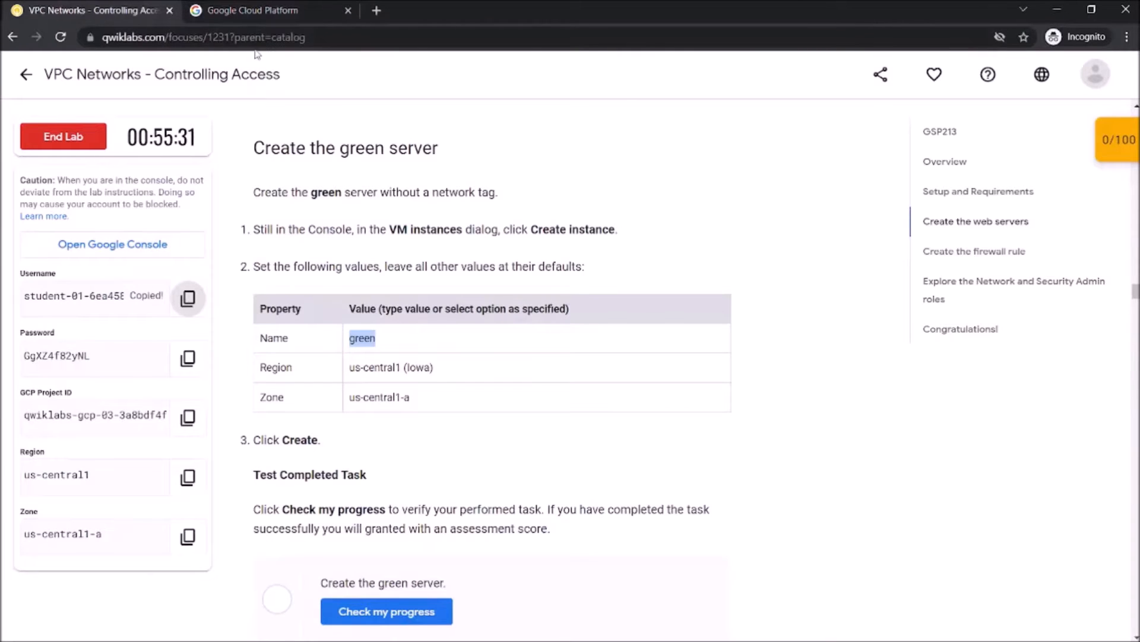
click(255, 10)
key(ctrl+v)
click(672, 462)
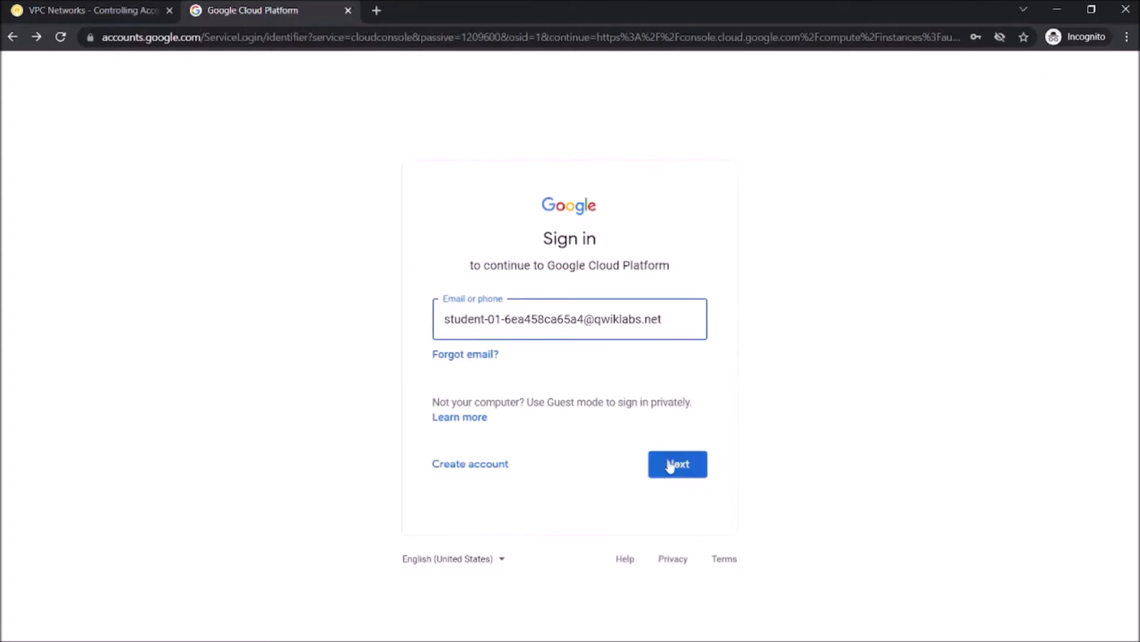
Copy the lab account's password into the Google password field and sign in to the Cloud console
click(146, 10)
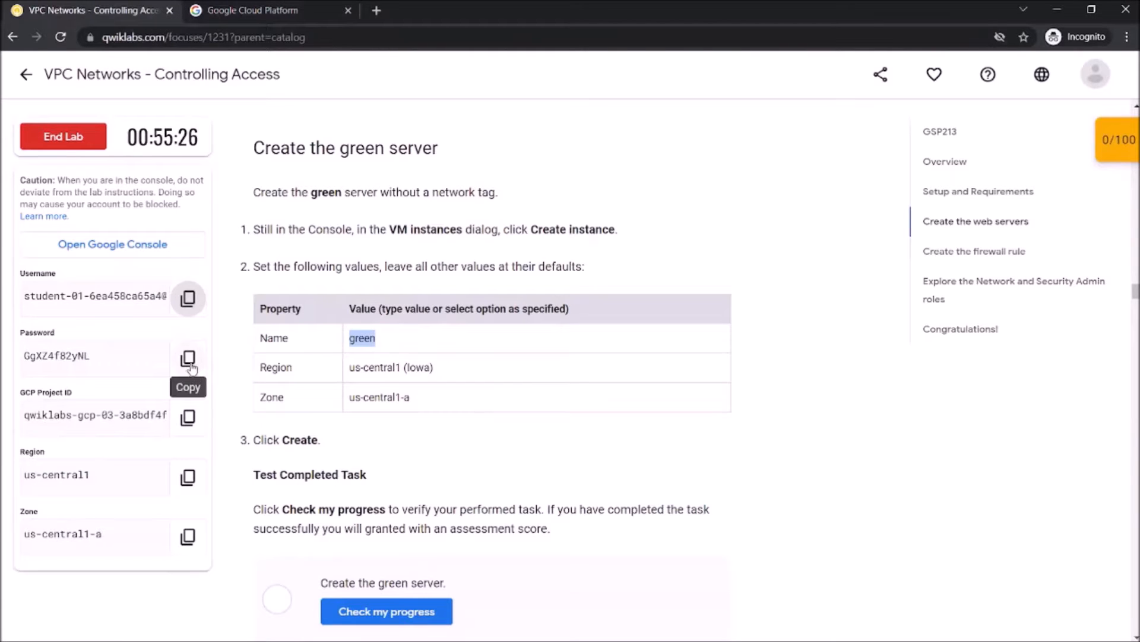
click(188, 358)
click(252, 10)
key(ctrl+v)
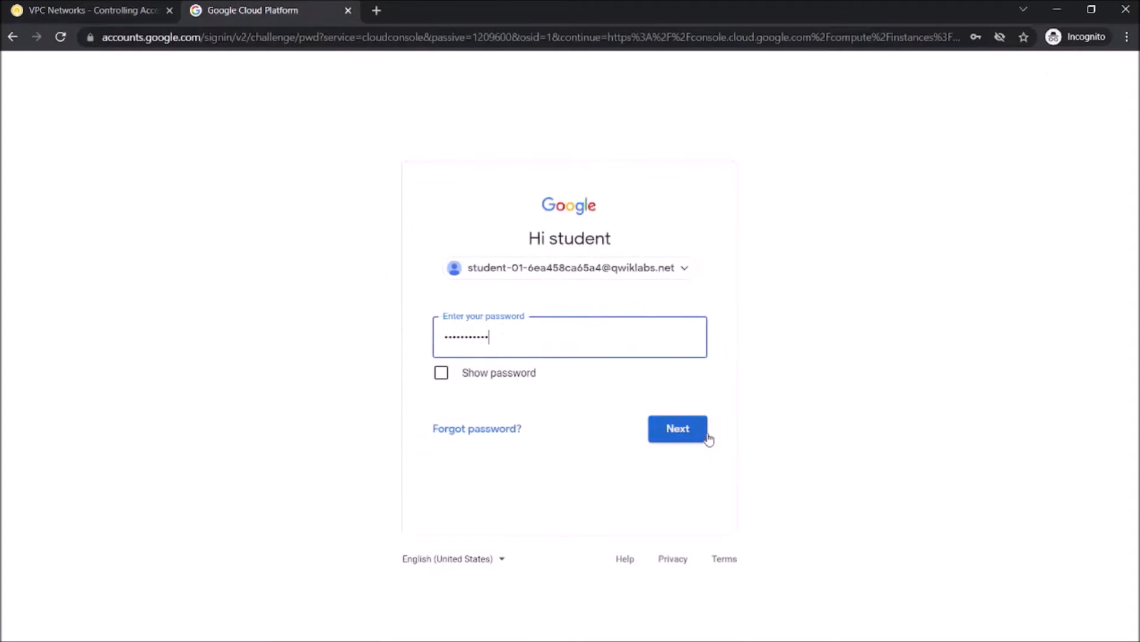
click(701, 432)
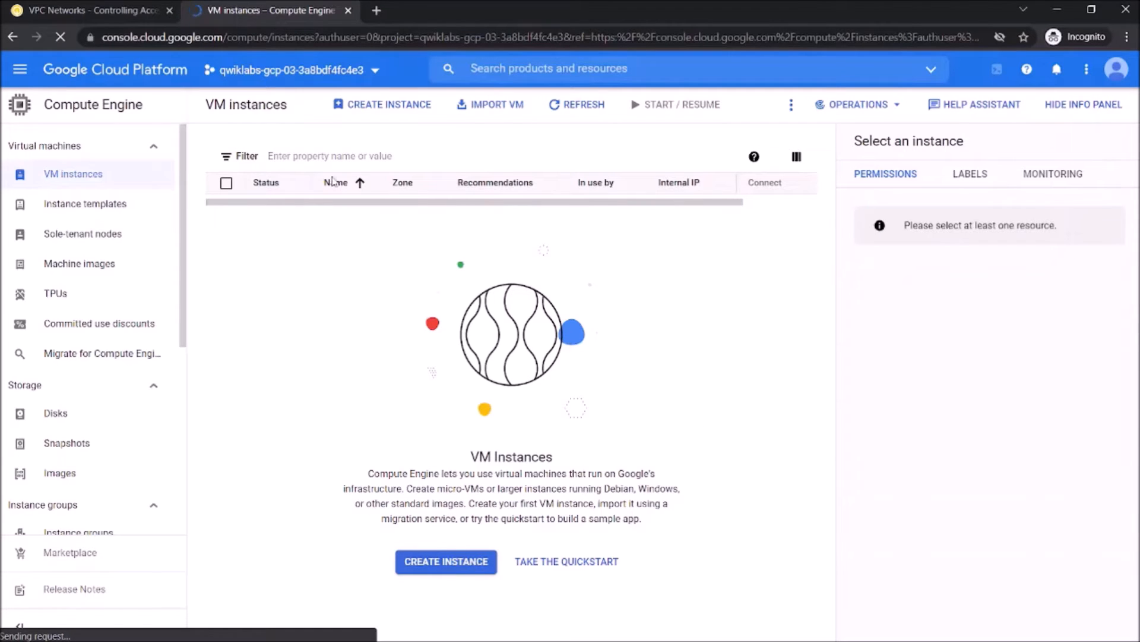
Start a new VM instance and name it blue, as given in the lab's blue server instructions
click(386, 106)
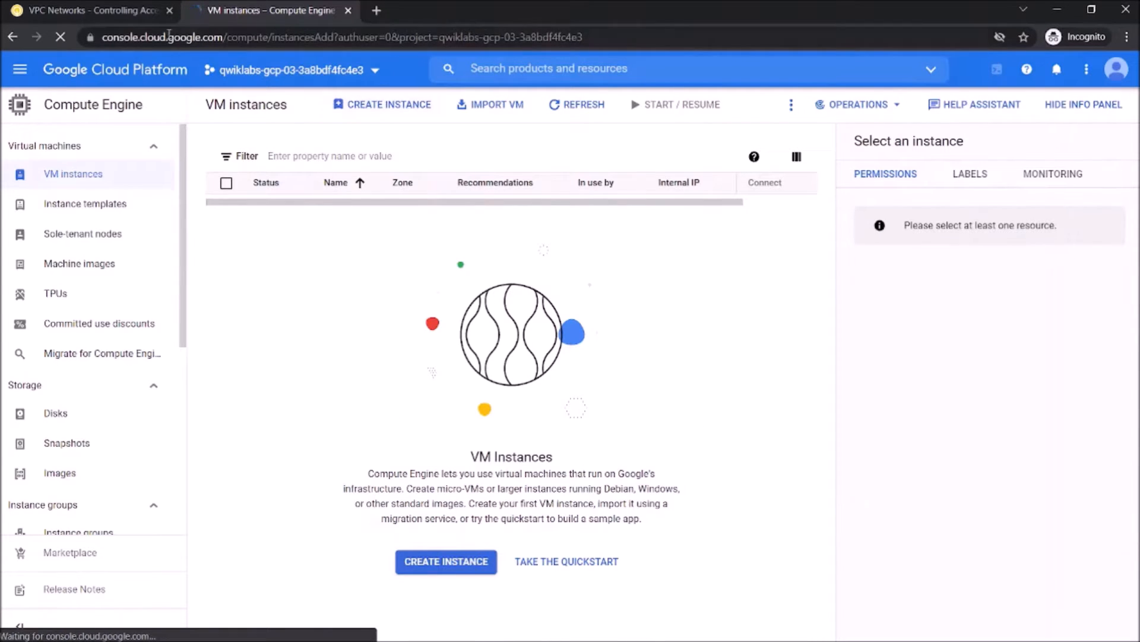
click(138, 11)
scroll(357, 281, up, 6)
scroll(355, 280, up, 10)
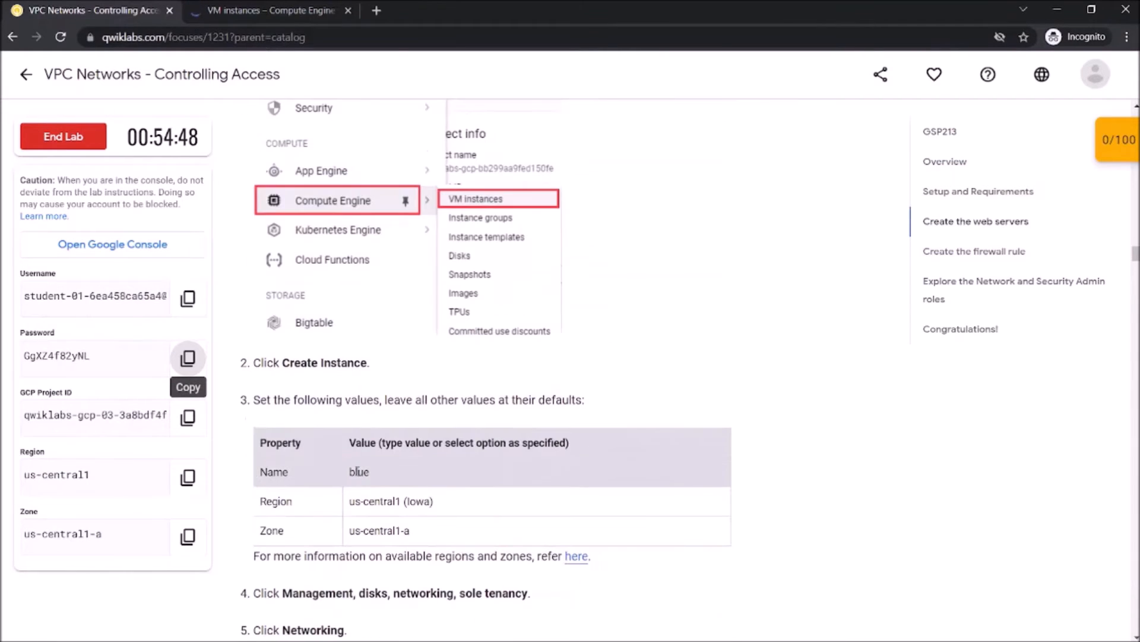
double_click(356, 473)
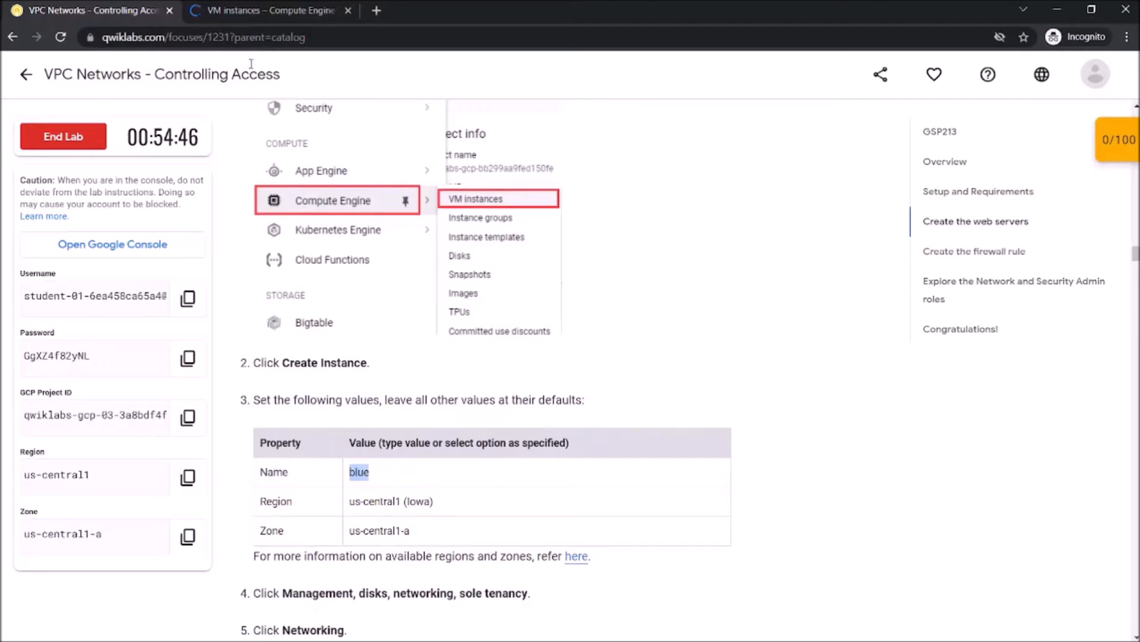
click(271, 10)
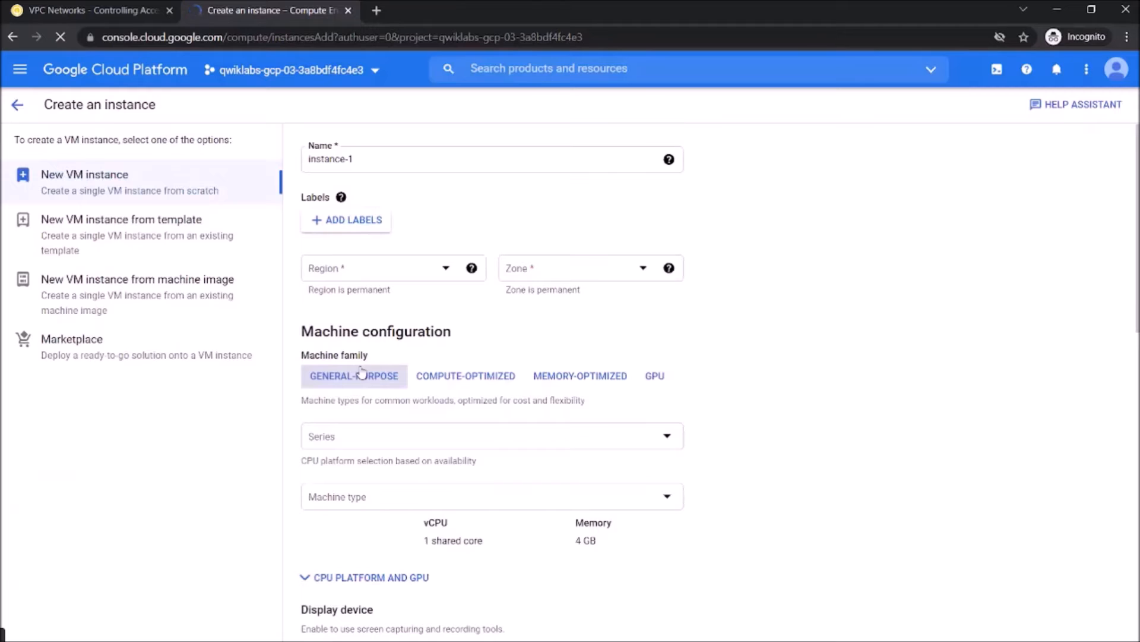
click(363, 166)
key(ctrl+a)
text(blue)
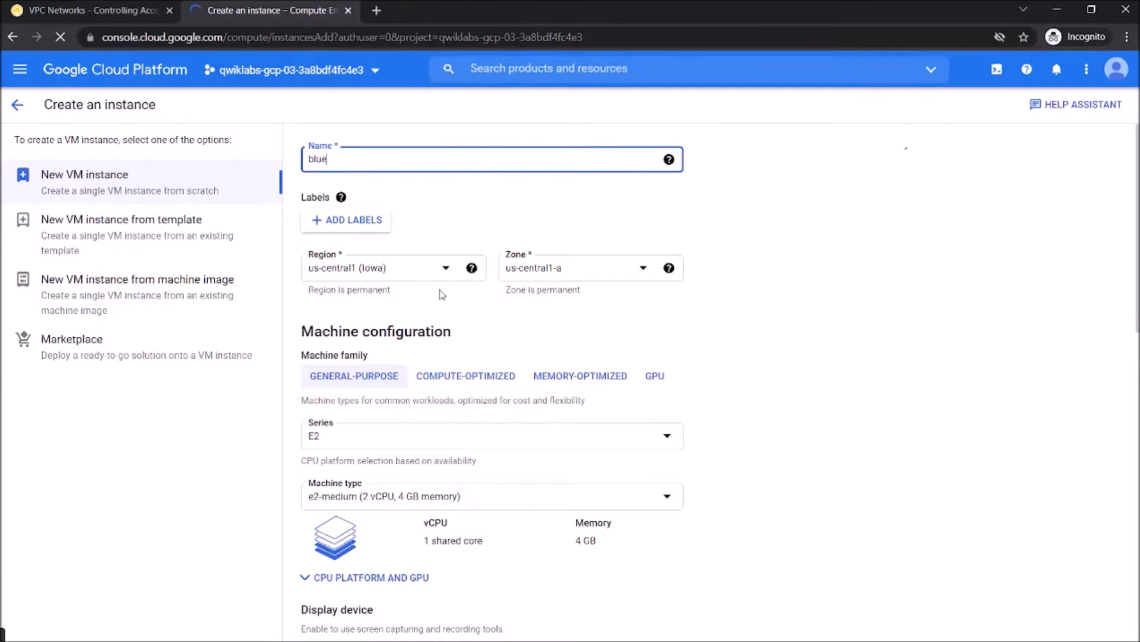
Add the network tag web-server in the instance's Networking settings and create the blue VM instance
scroll(576, 289, down, 3)
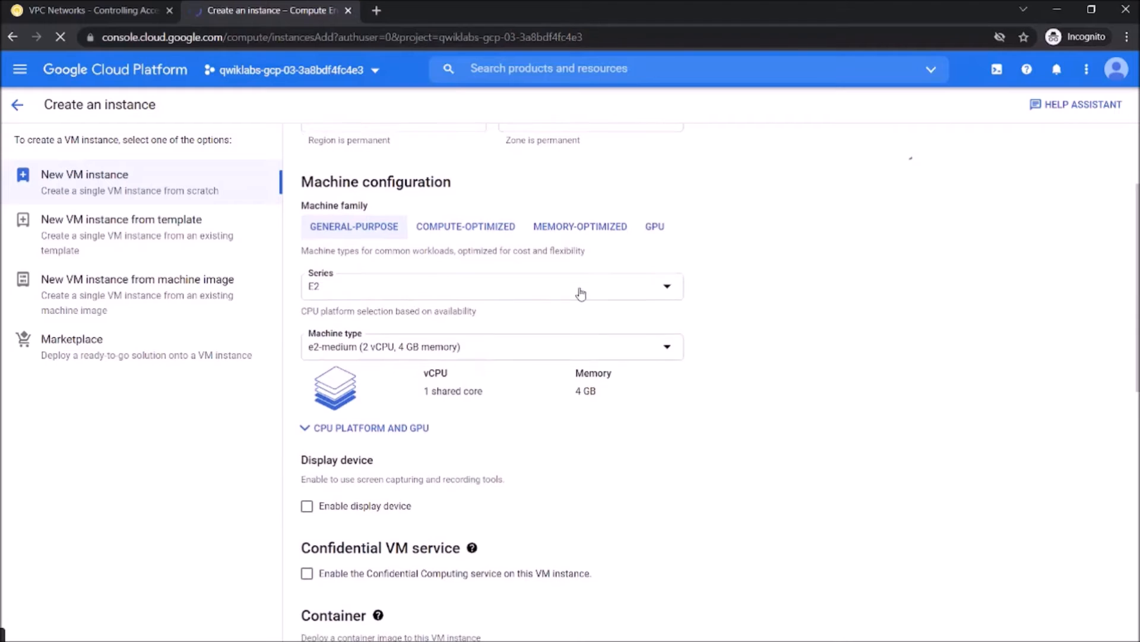
scroll(581, 288, down, 3)
scroll(438, 453, down, 5)
scroll(412, 488, down, 1)
click(407, 535)
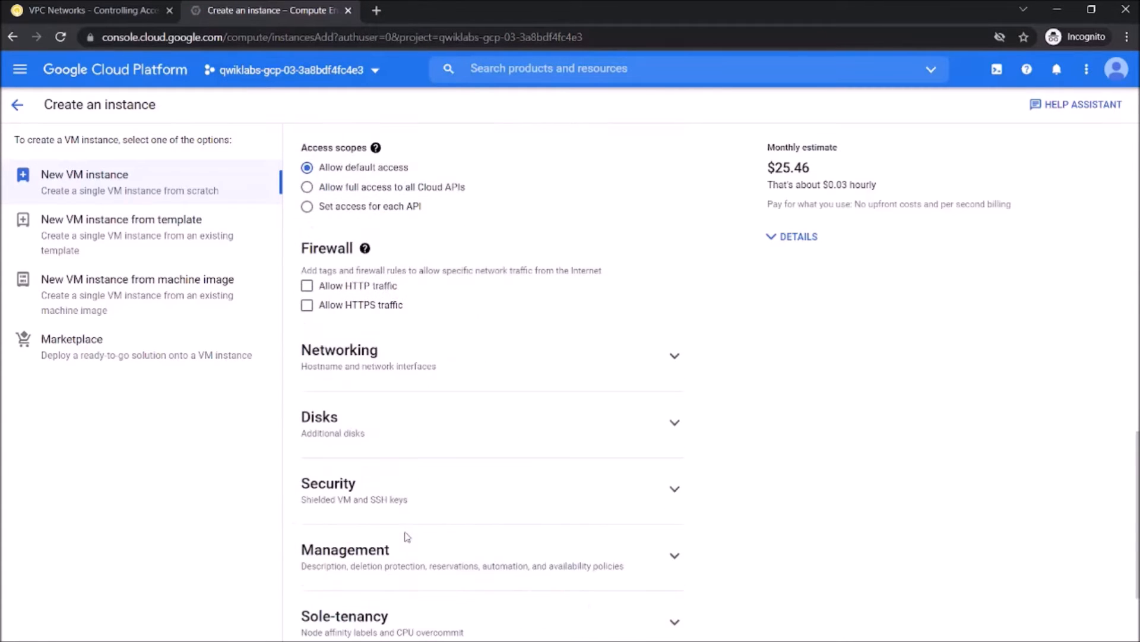
click(633, 359)
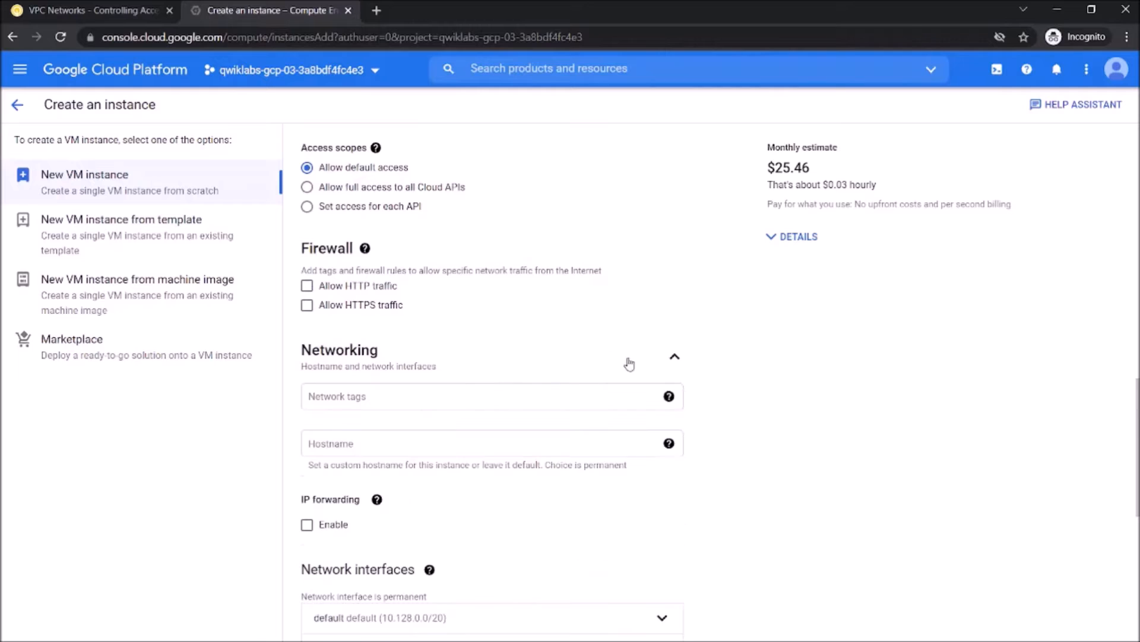
click(453, 398)
text(web-server)
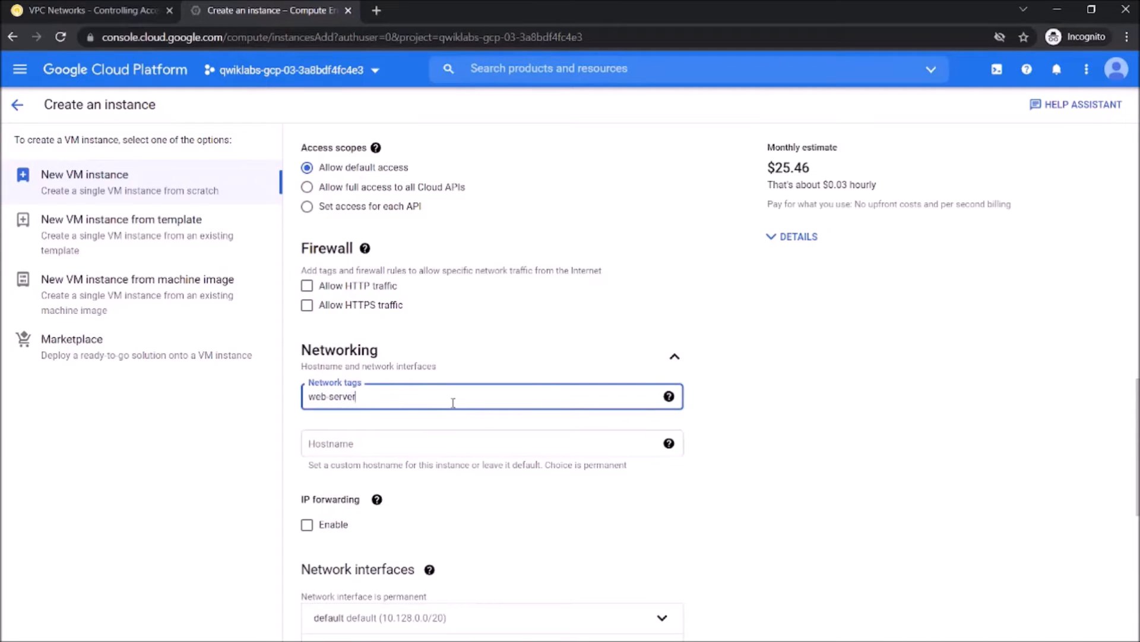
key(Return)
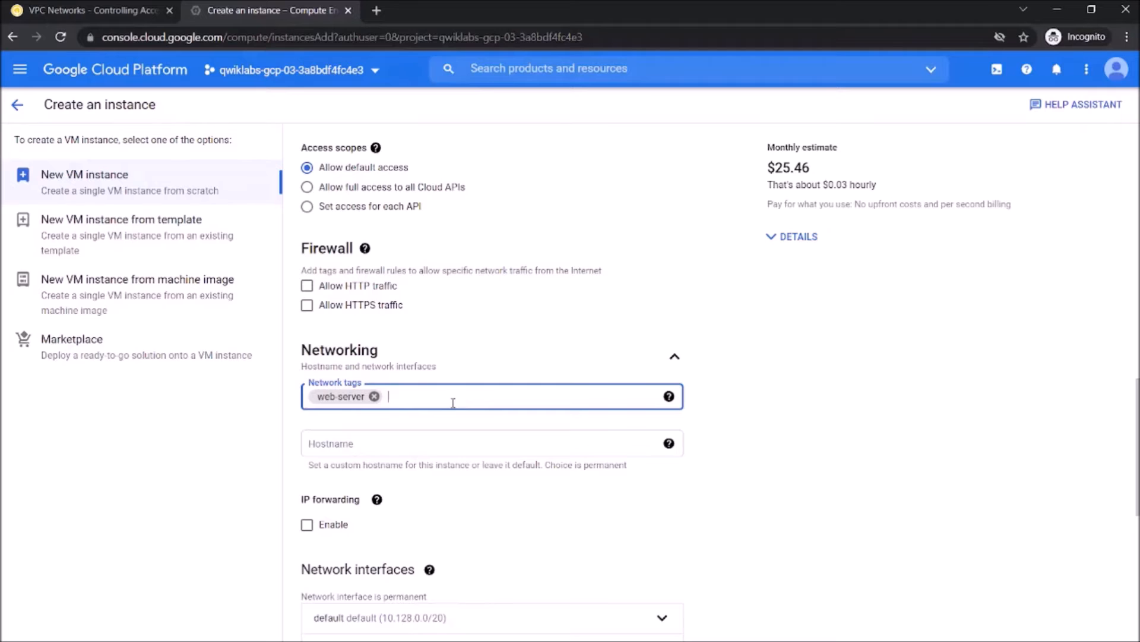
scroll(453, 399, down, 8)
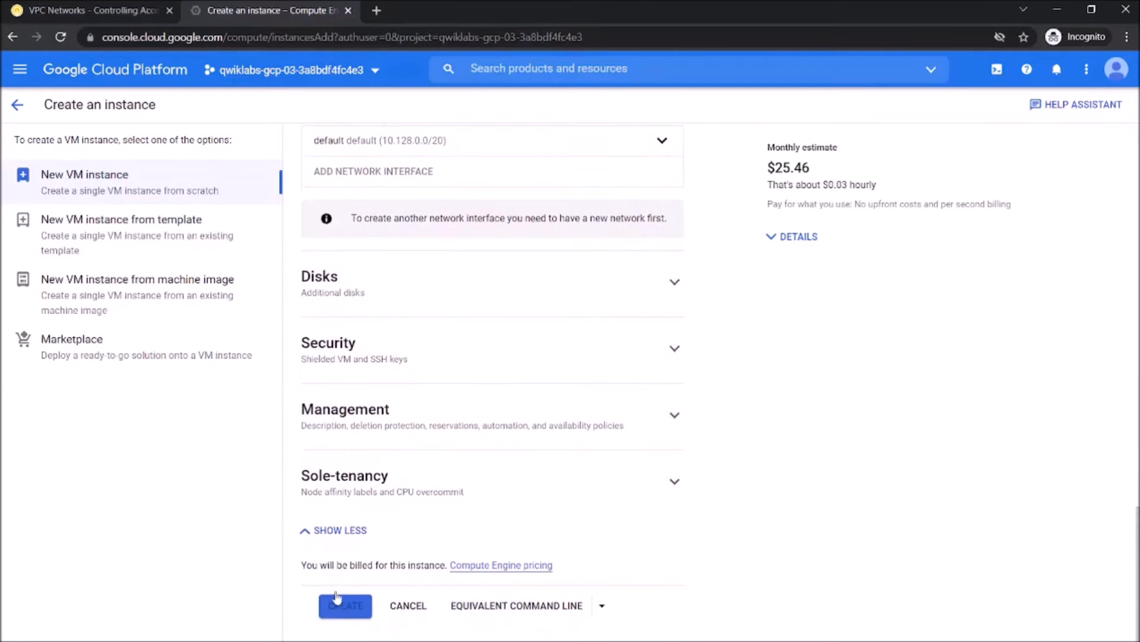
click(348, 612)
Review the lab's blue server instructions, including the region, zone and network tag settings, and check on the instance creation
click(166, 8)
scroll(371, 446, down, 5)
scroll(371, 446, down, 10)
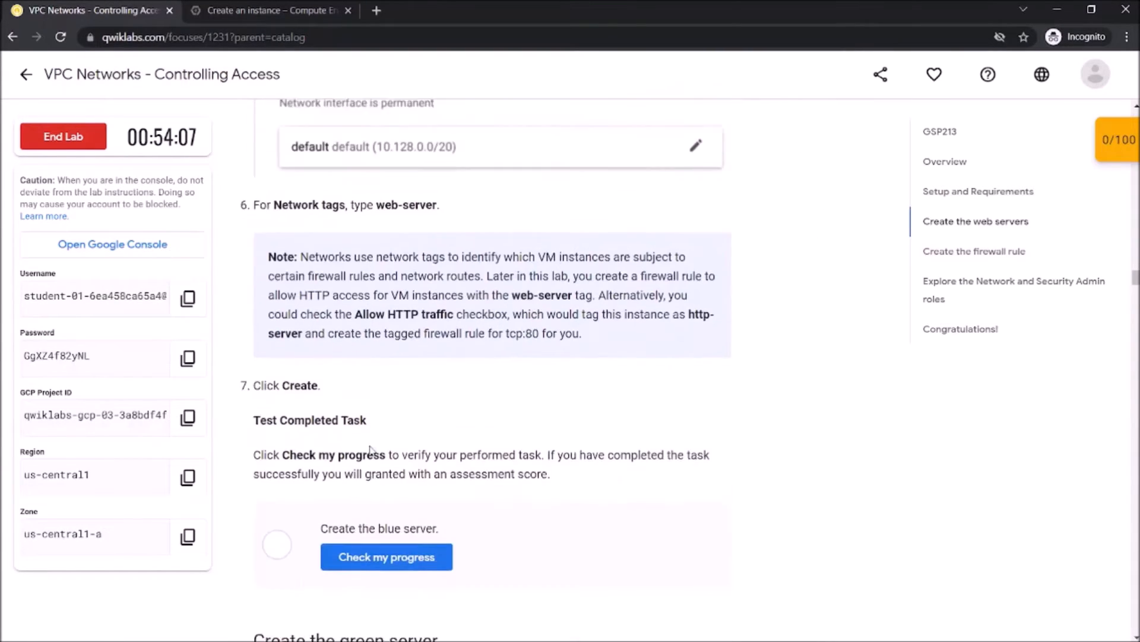
scroll(326, 201, up, 6)
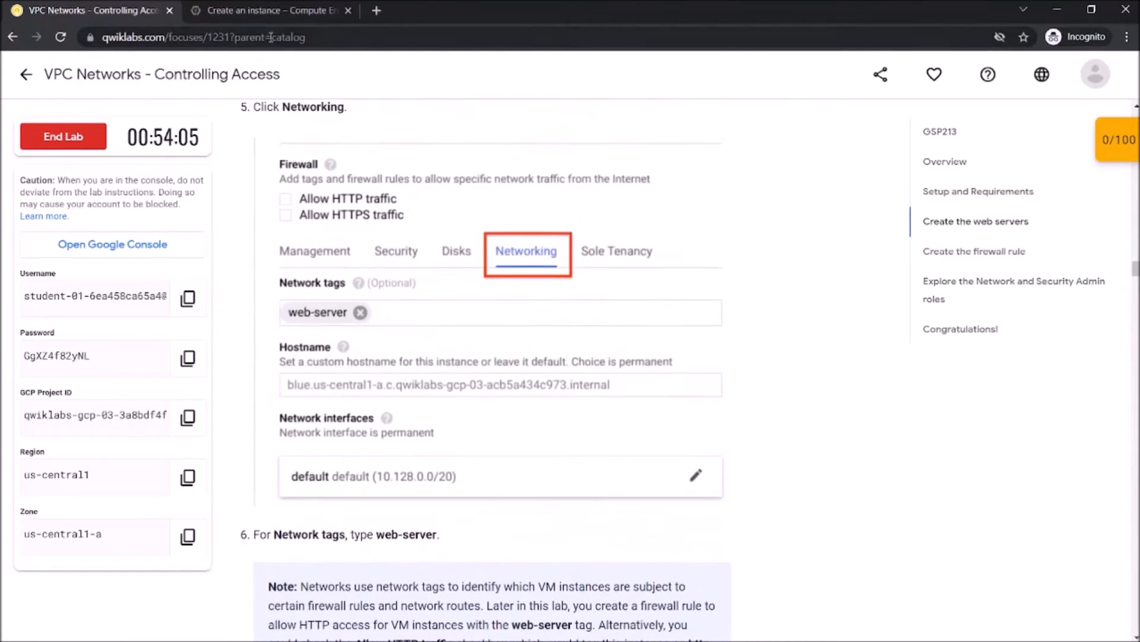
click(271, 10)
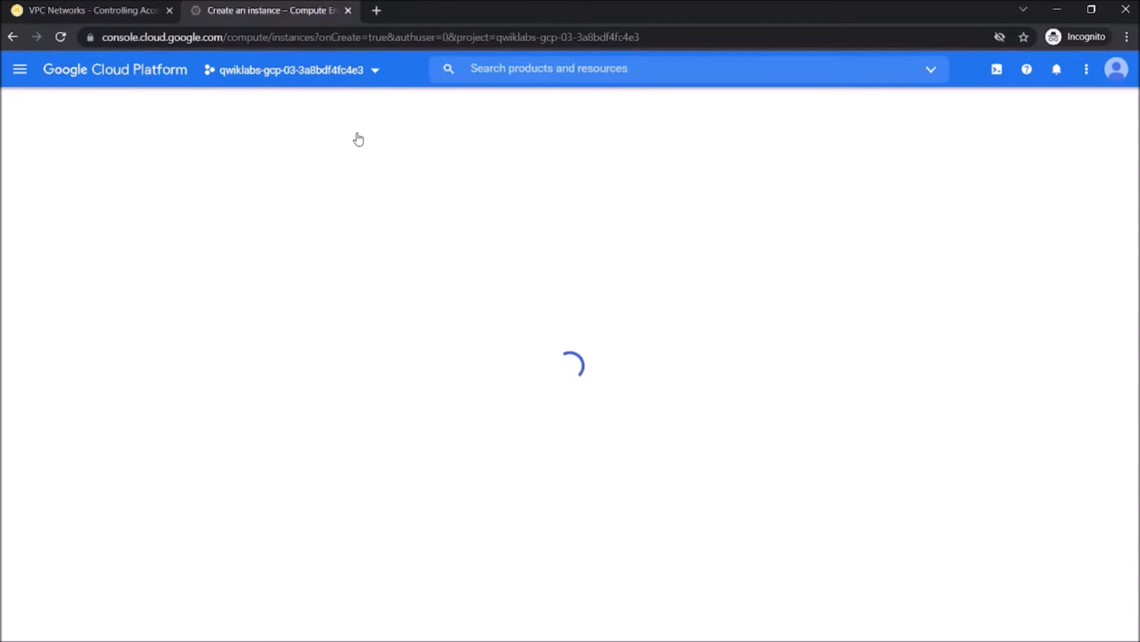
click(115, 5)
scroll(479, 389, down, 5)
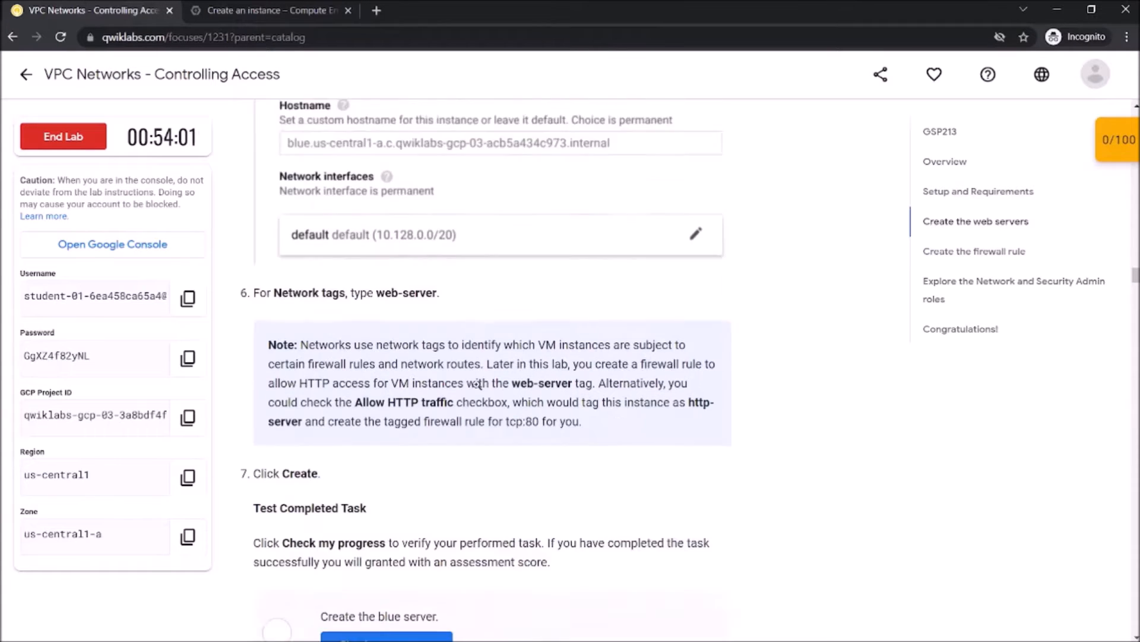
scroll(479, 389, up, 5)
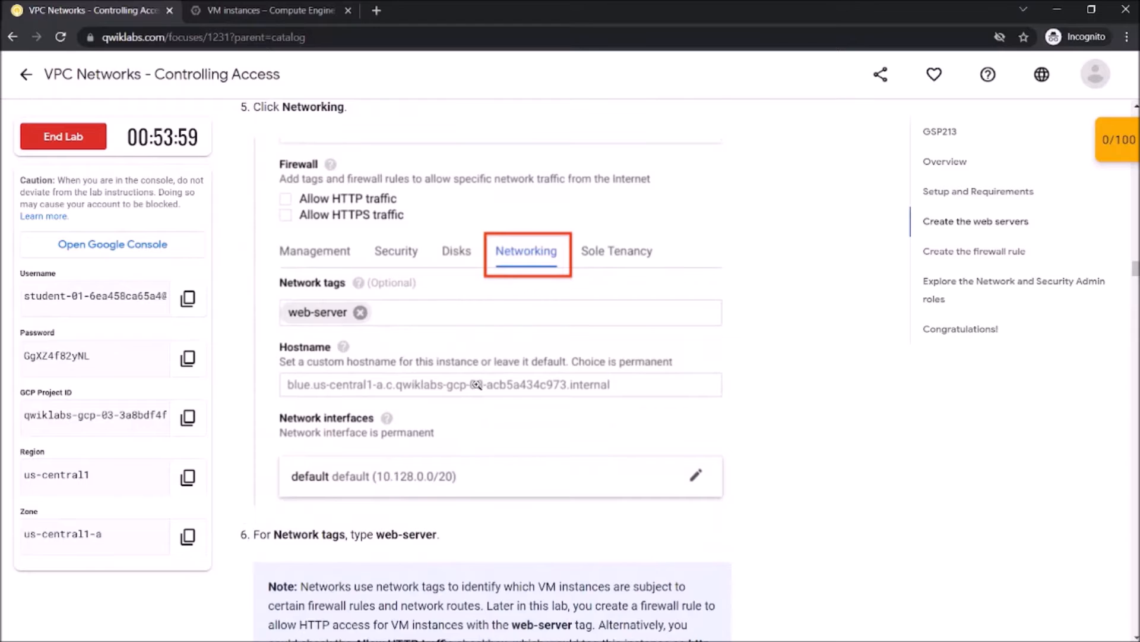
scroll(477, 384, up, 2)
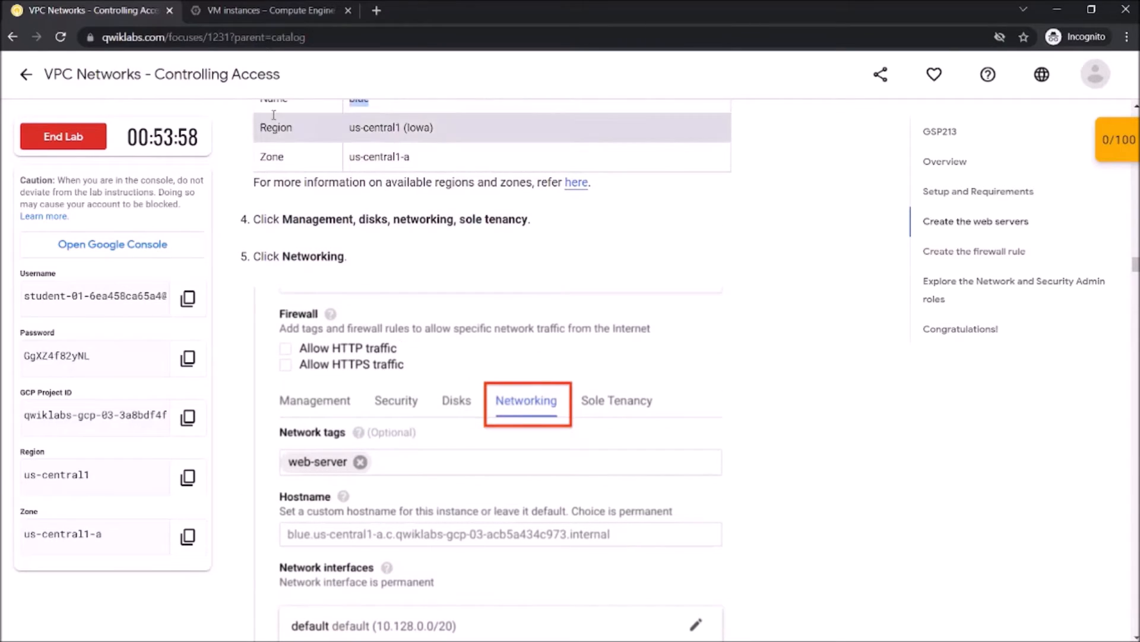
Create a second VM instance named green in us-central1-a with all other settings at their defaults, closing the tutorial panel
click(282, 15)
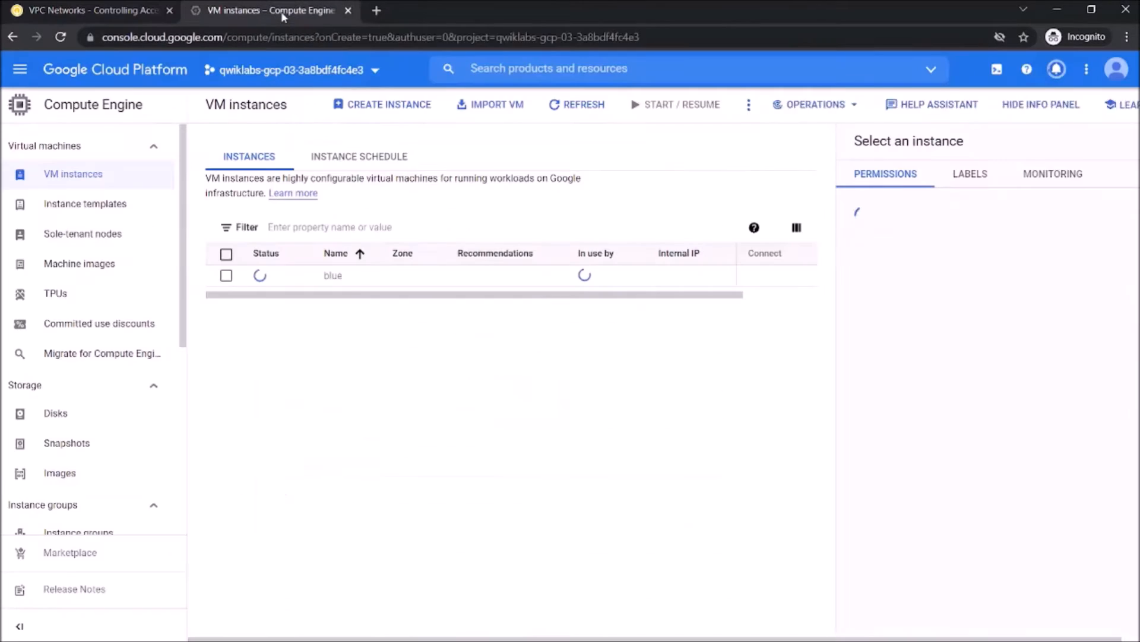
click(380, 106)
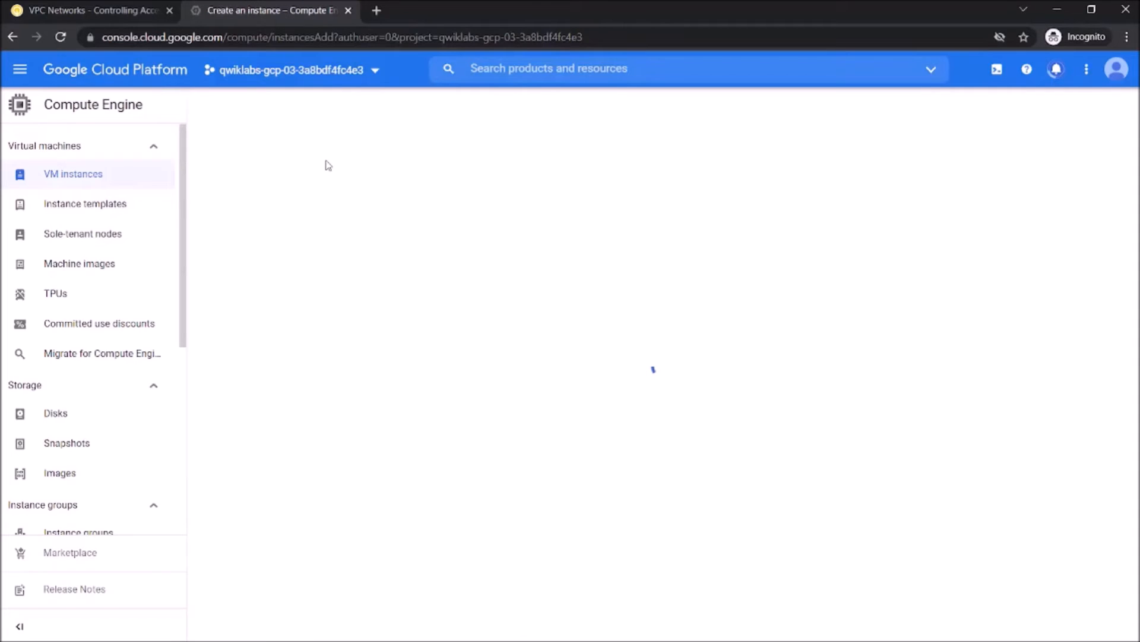
text(blue)
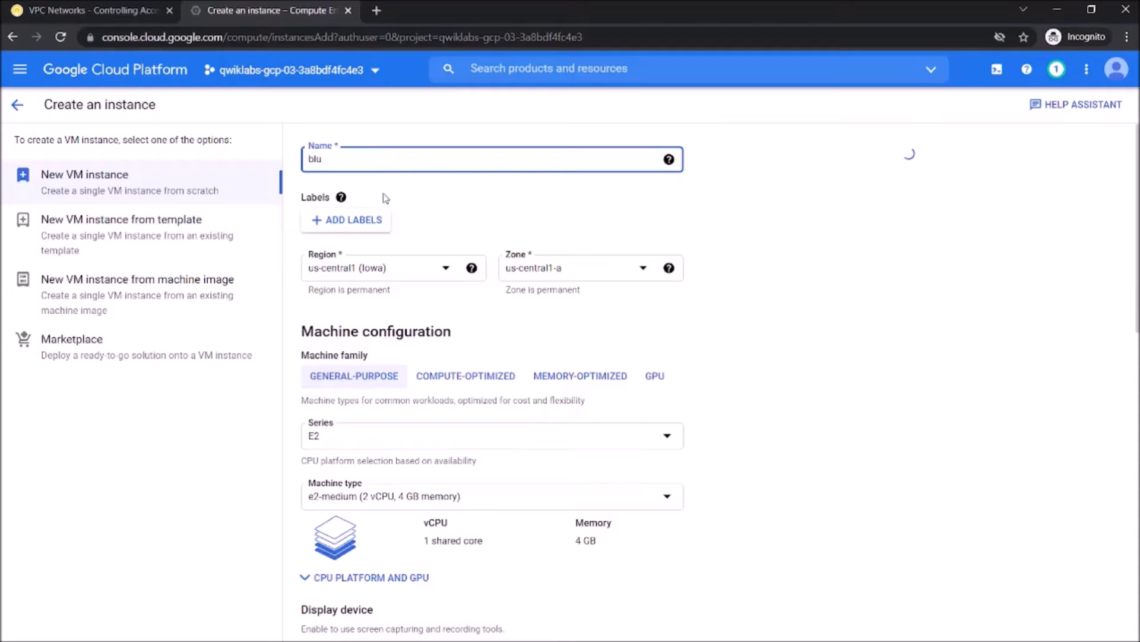
key(BackSpace)
key(BackSpace)
key(BackSpace)
scroll(385, 197, down, 1)
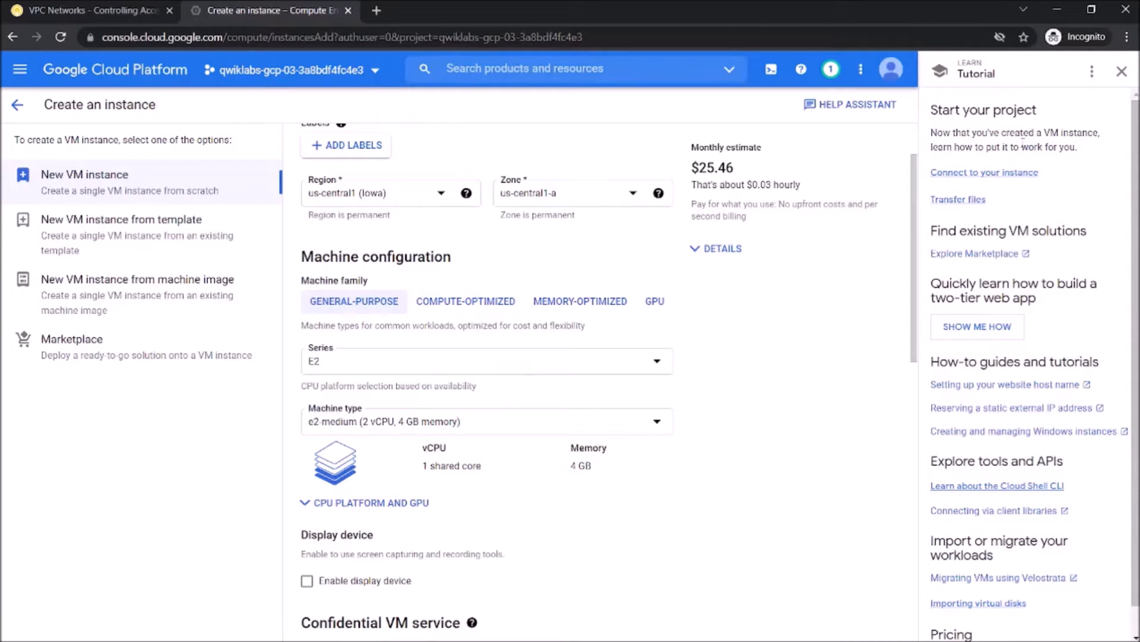
click(1121, 69)
scroll(470, 297, down, 10)
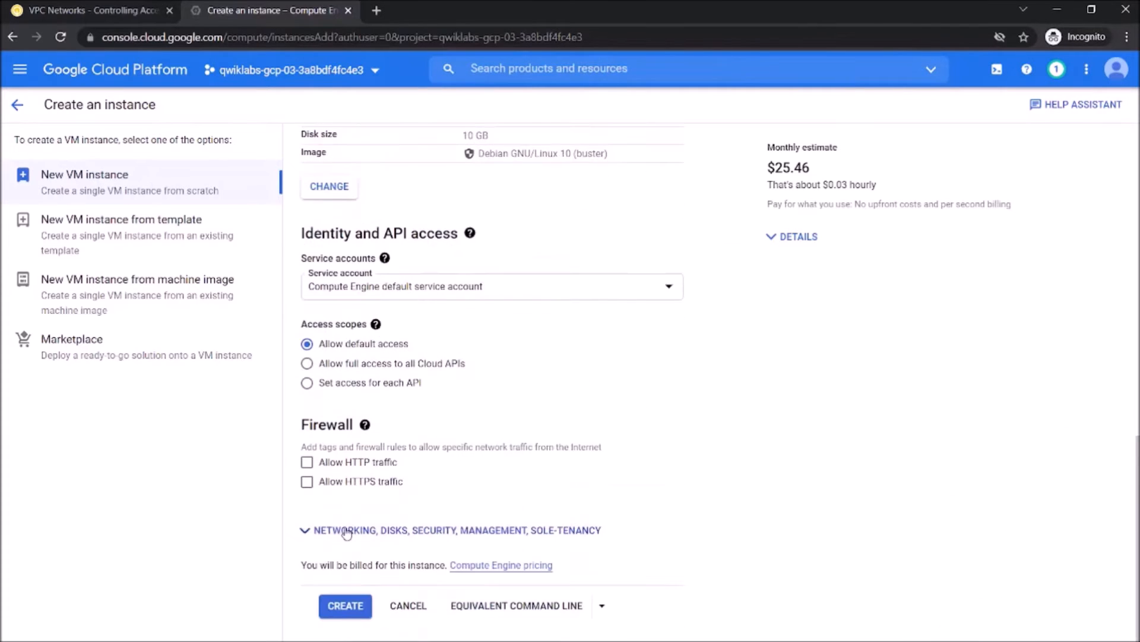
click(345, 609)
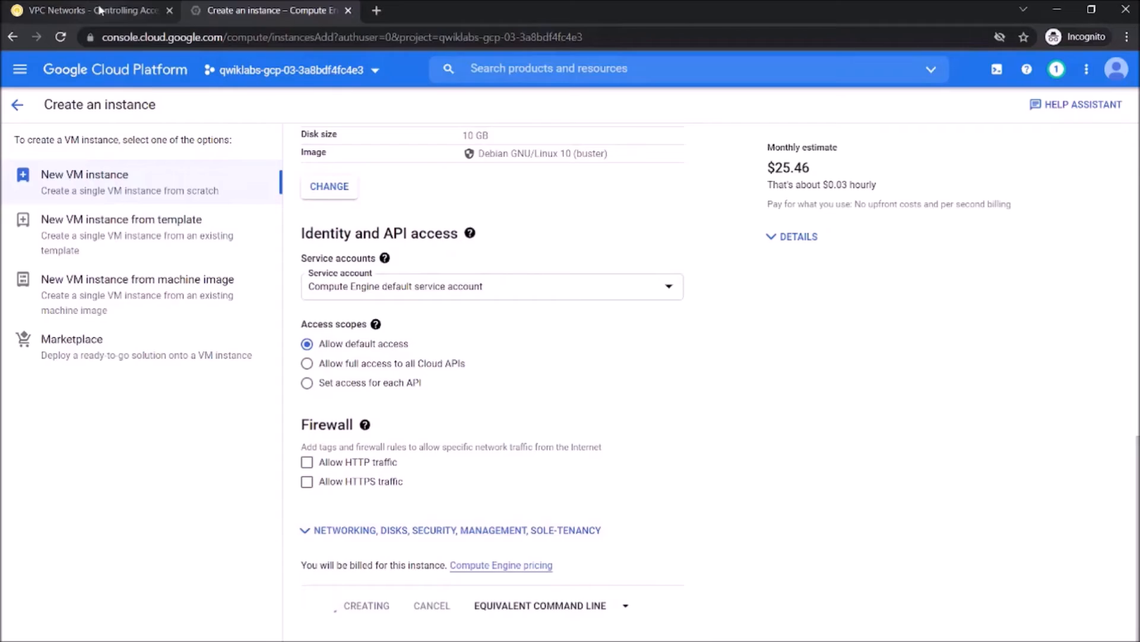
Read the lab's green server and nginx installation sections, and hide the info panel on the VM instances page
click(95, 10)
scroll(504, 272, down, 5)
scroll(504, 272, down, 10)
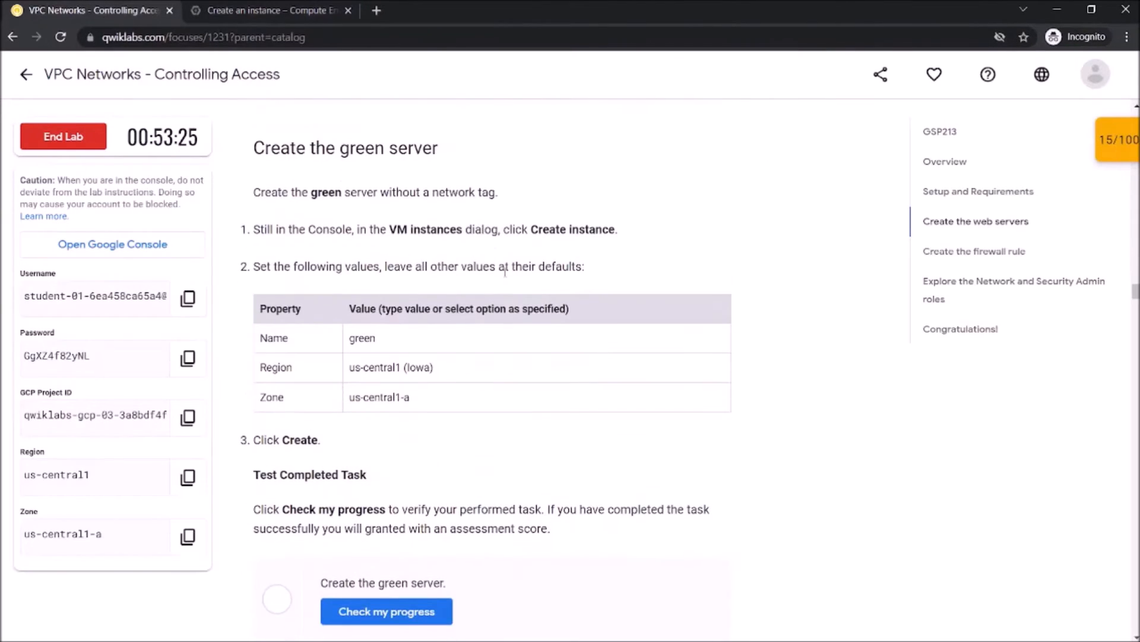
scroll(506, 273, down, 6)
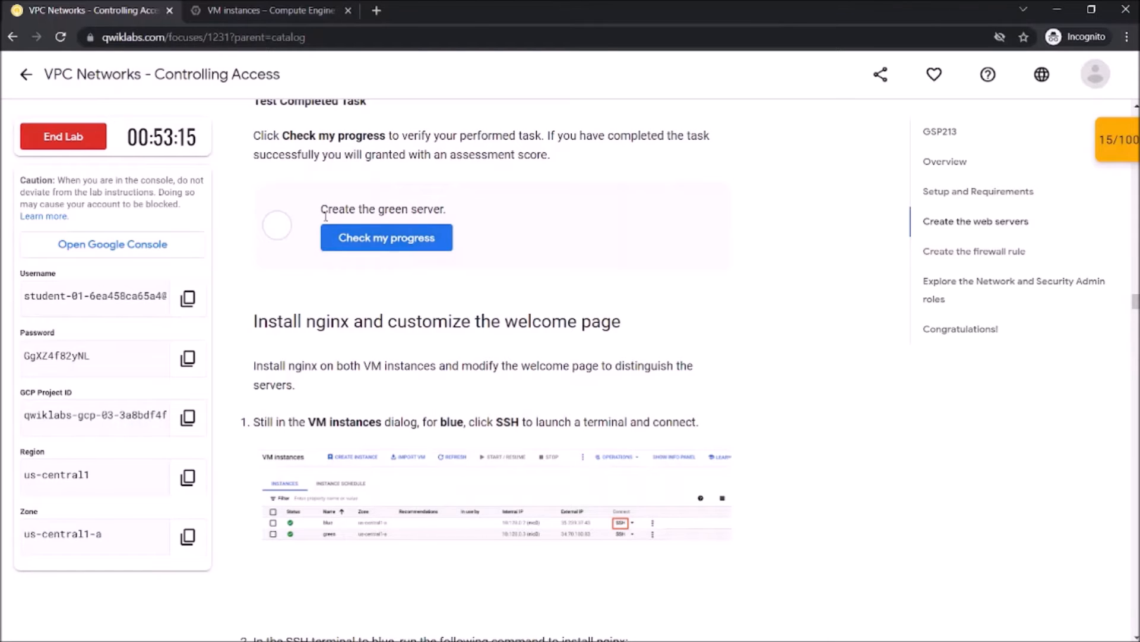
click(262, 10)
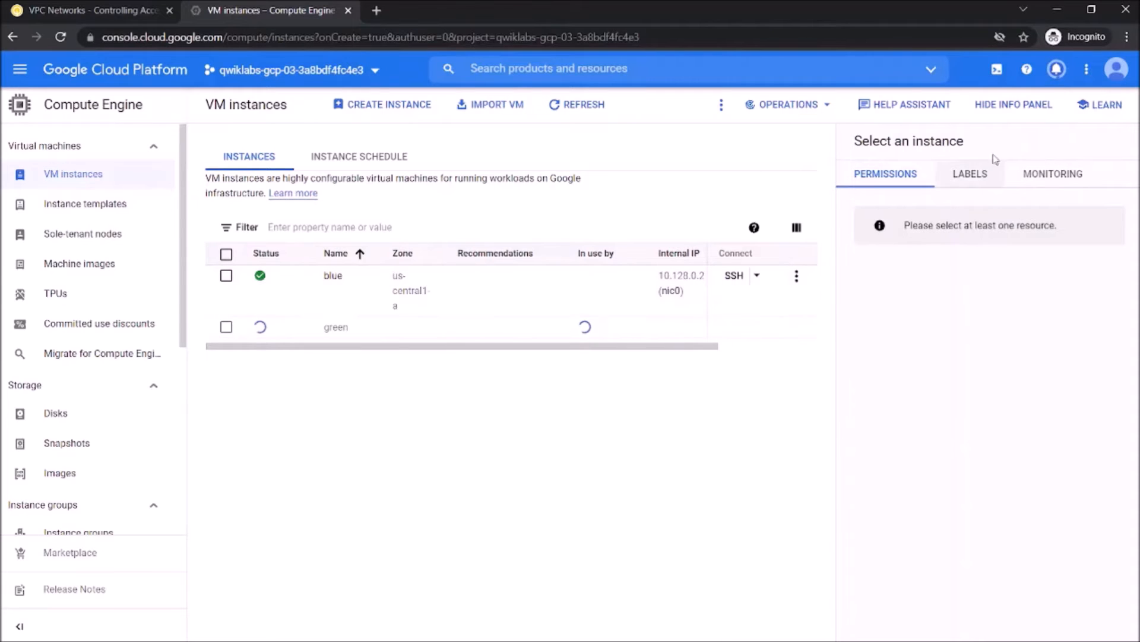
click(1013, 108)
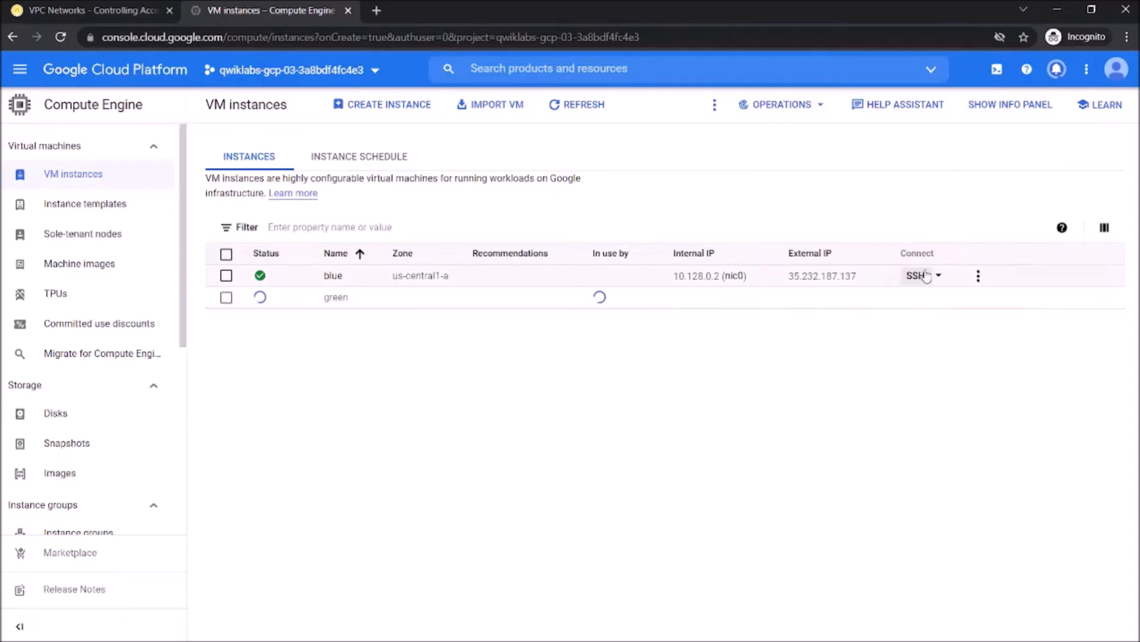
Run the lab's progress checks for the Create the blue server and Create the green server tasks
click(61, 10)
scroll(373, 237, up, 6)
scroll(371, 238, up, 2)
scroll(386, 345, down, 1)
drag(389, 345, 396, 369)
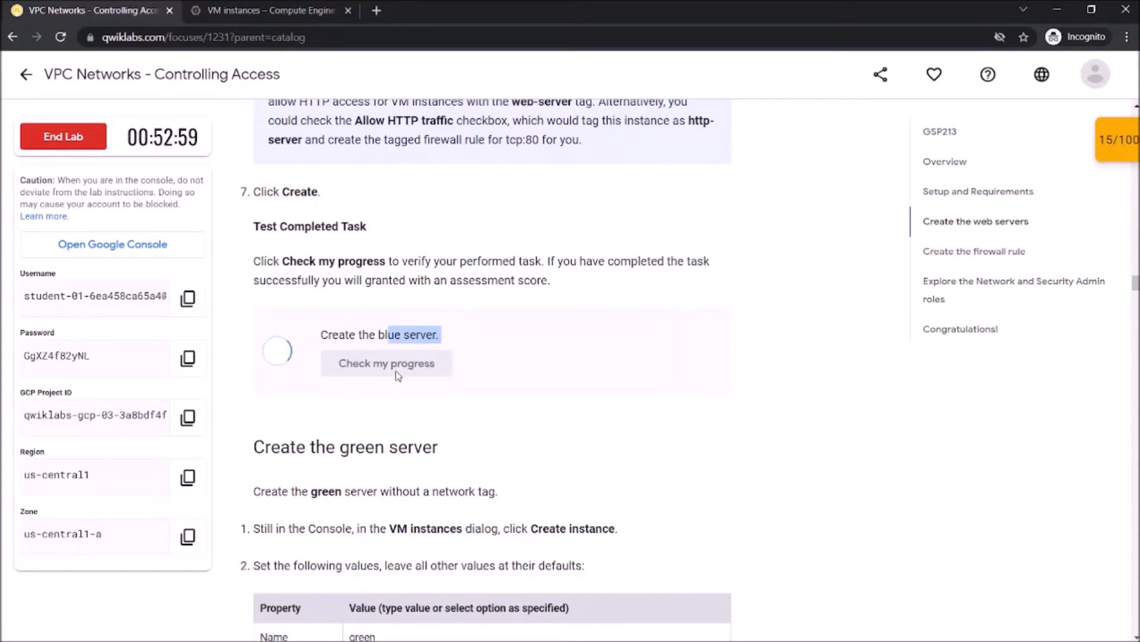
scroll(396, 380, down, 6)
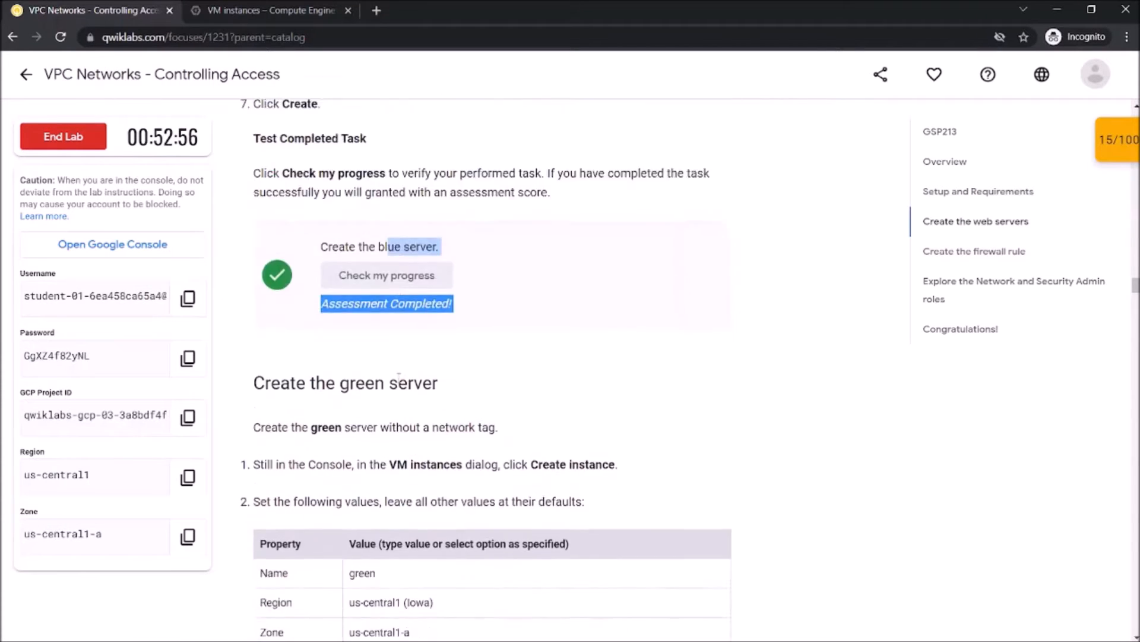
click(363, 564)
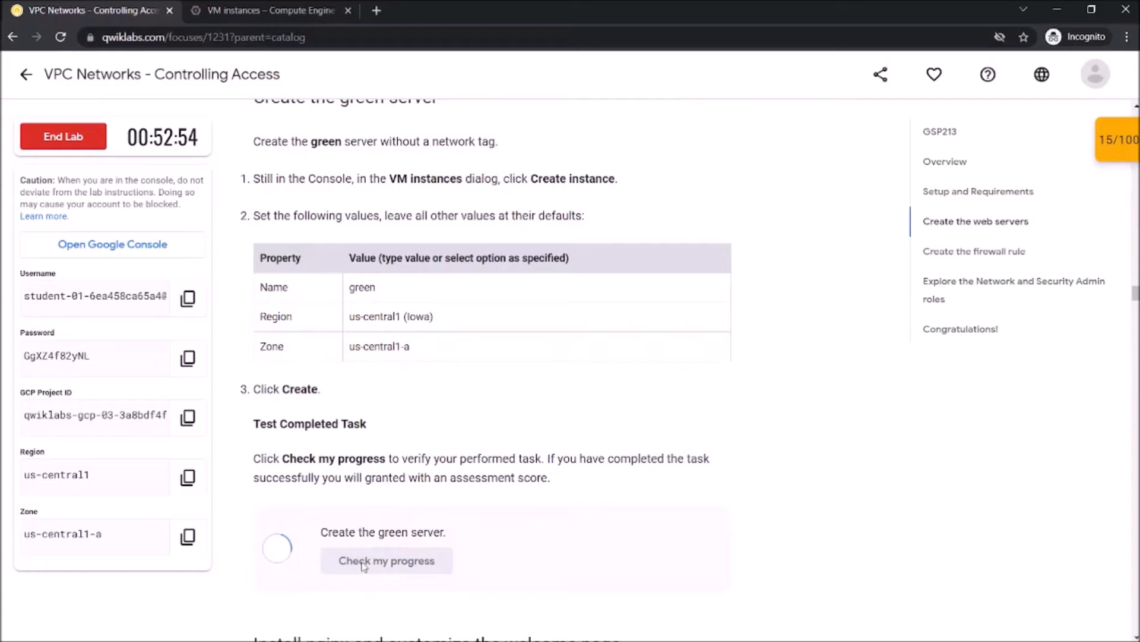
Open an SSH window for the blue VM instance, then return to the lab's nginx installation section
scroll(364, 564, down, 7)
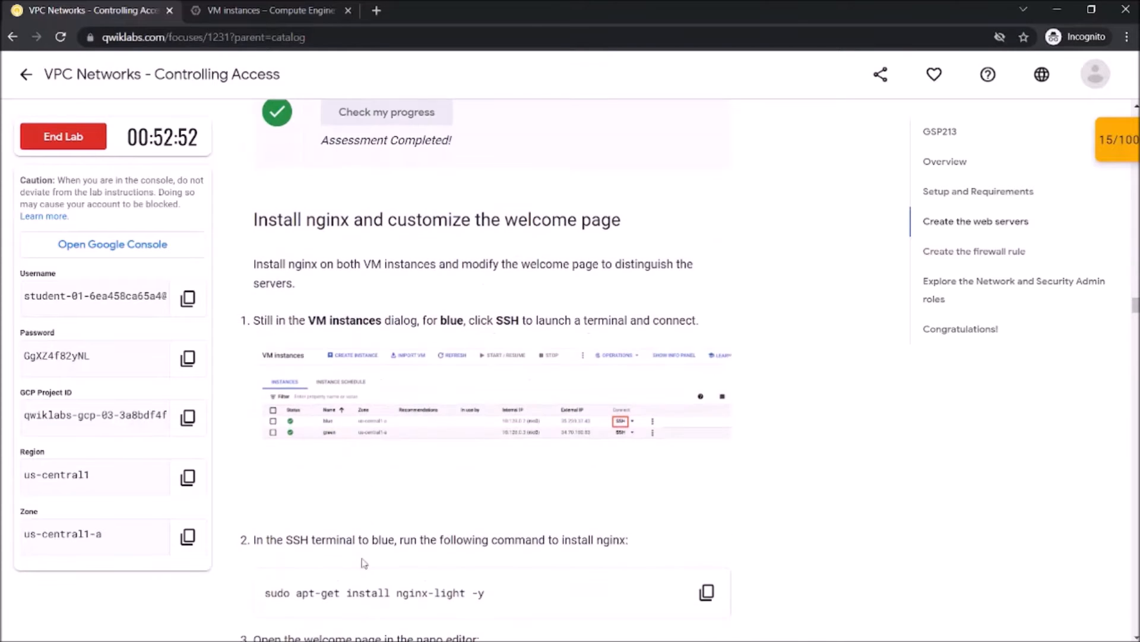
click(266, 10)
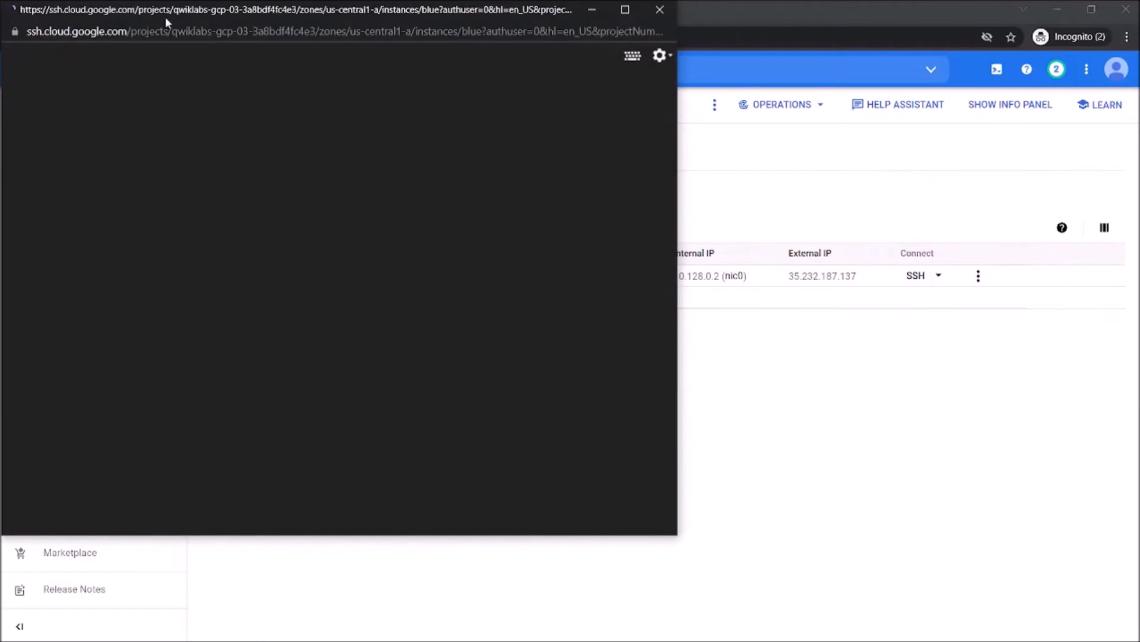
click(787, 479)
click(89, 10)
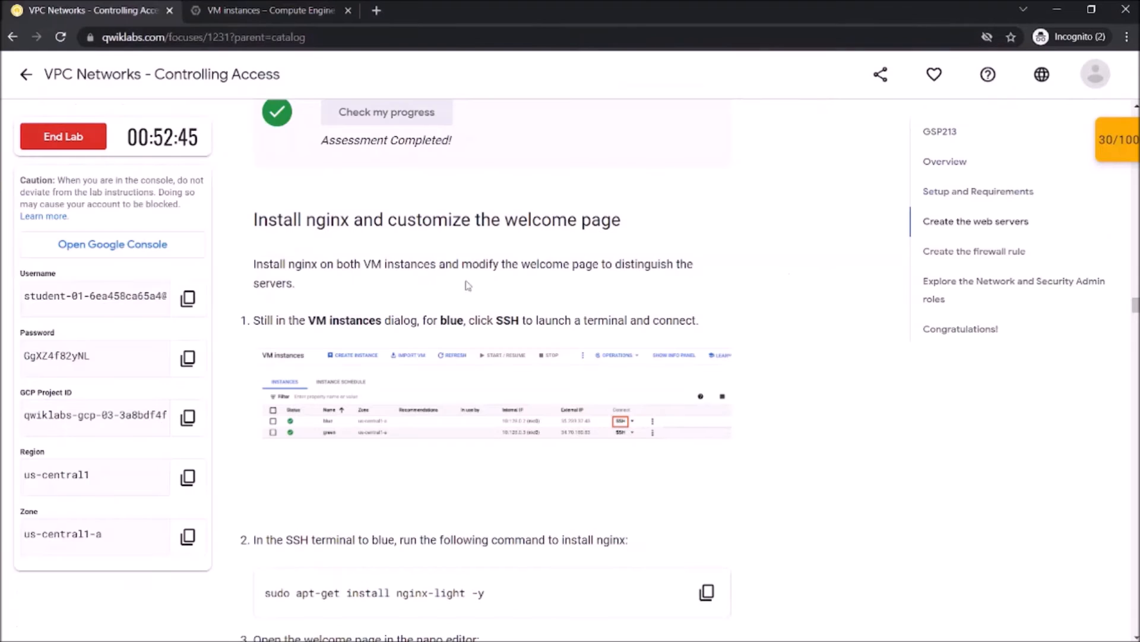
Connect to the blue instance over SSH and install nginx with the lab's command sudo apt-get install nginx-light -y
scroll(565, 350, down, 4)
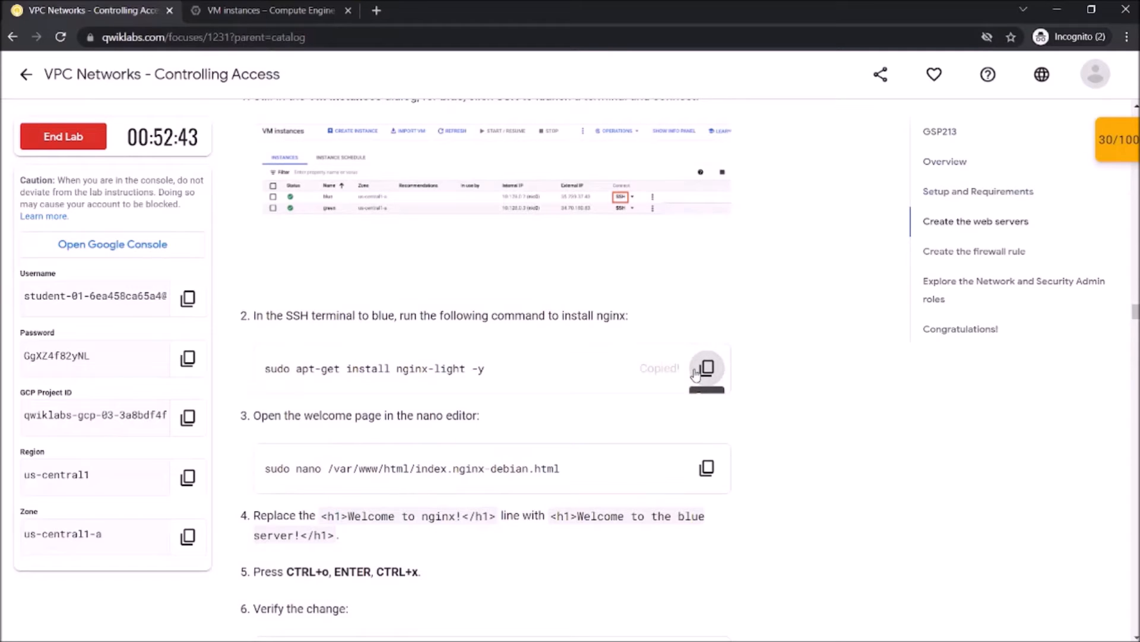
click(707, 368)
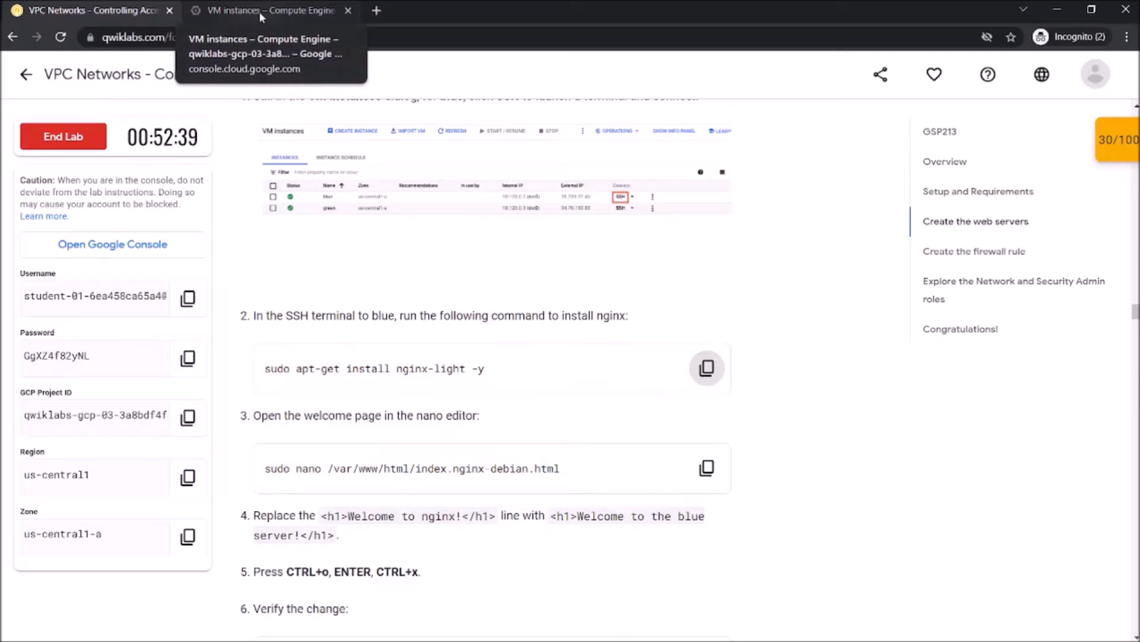
key(alt+Tab)
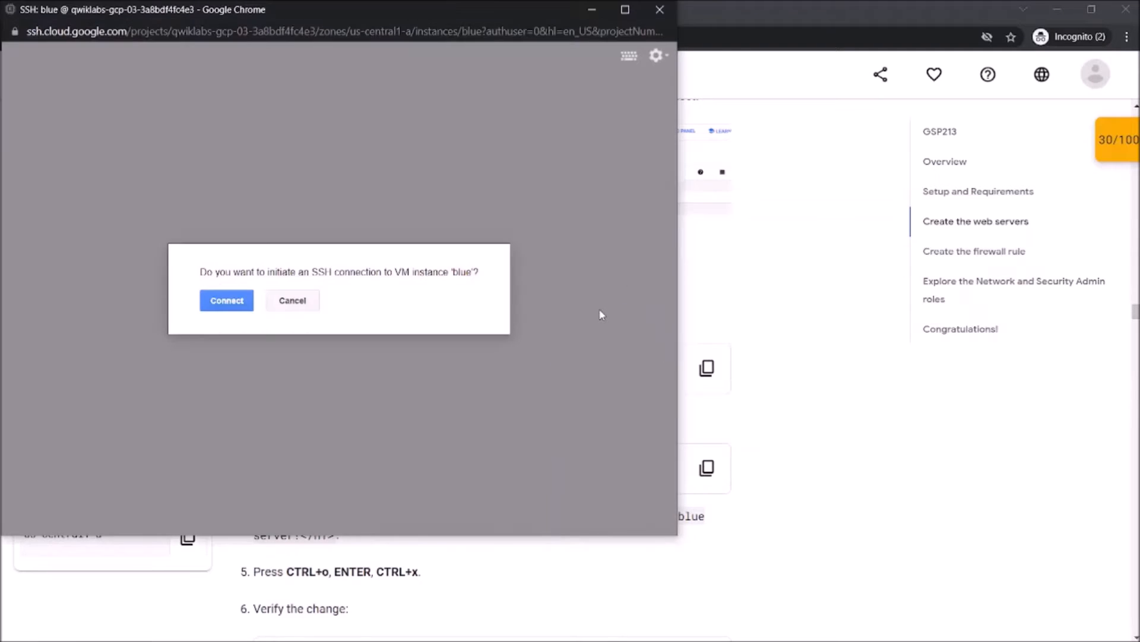
click(227, 300)
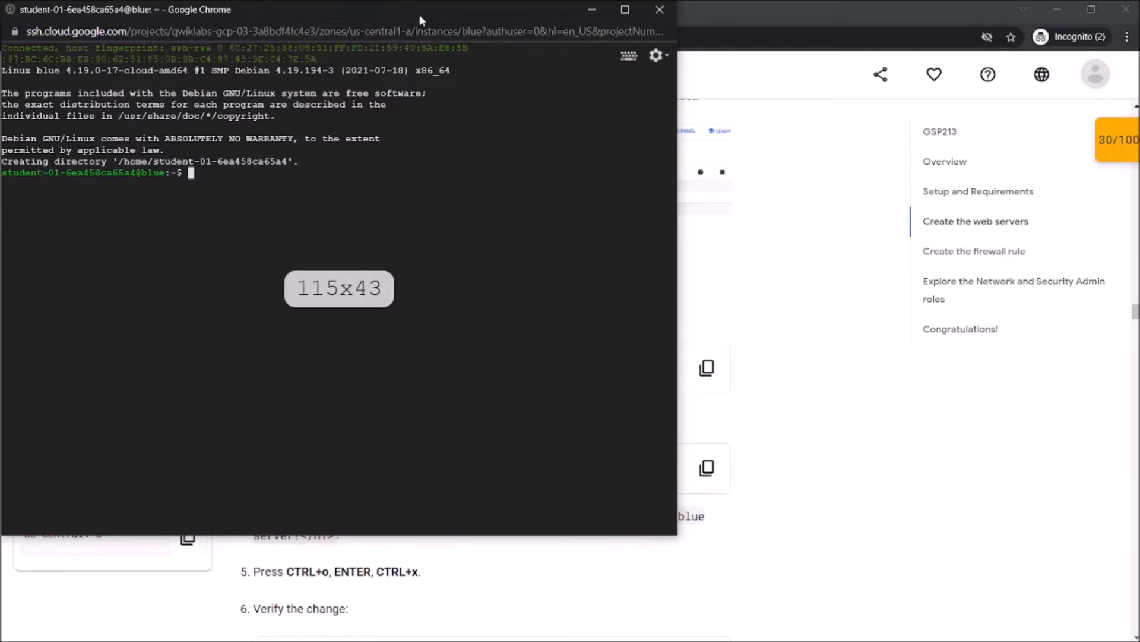
key(ctrl+v)
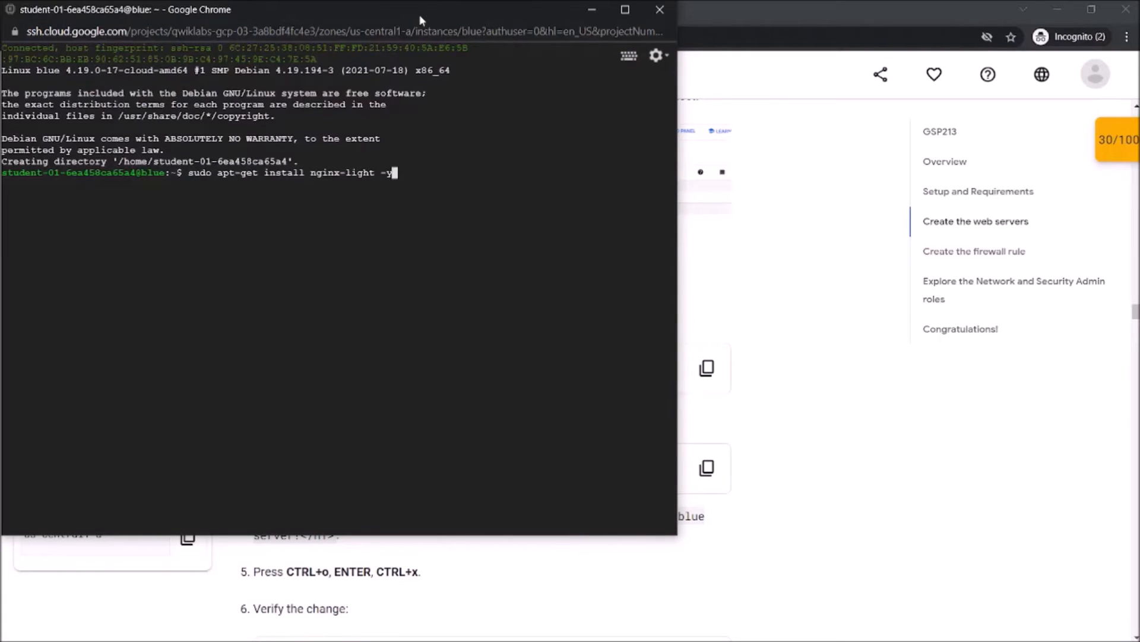
key(Return)
Open blue's welcome page in nano with the lab's command sudo nano /var/www/html/index.nginx-debian.html
click(792, 358)
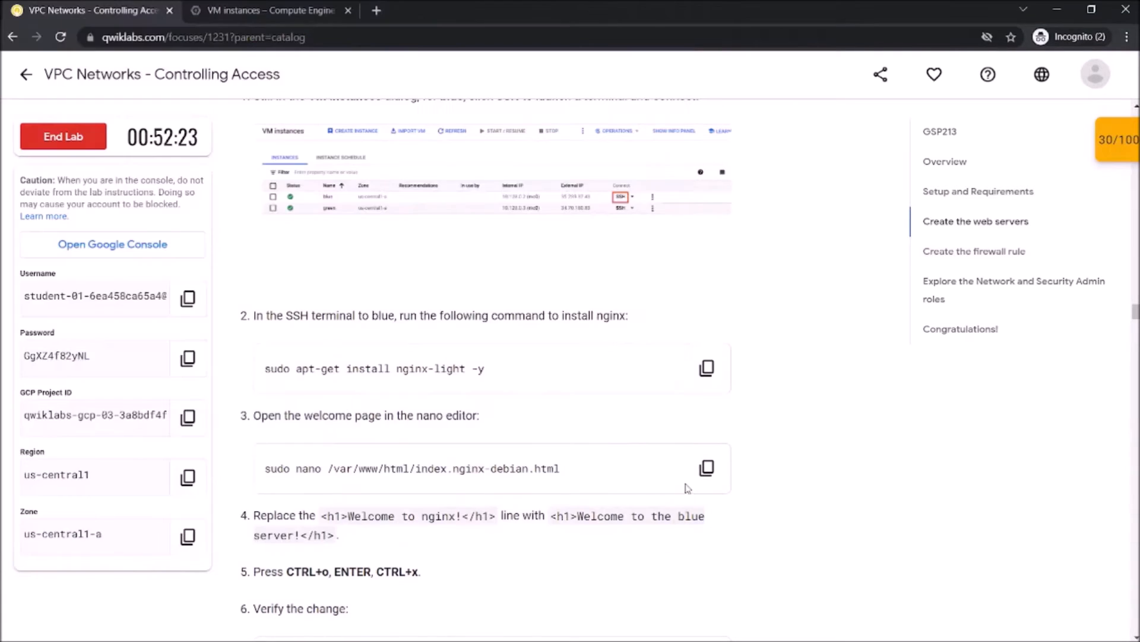
click(707, 469)
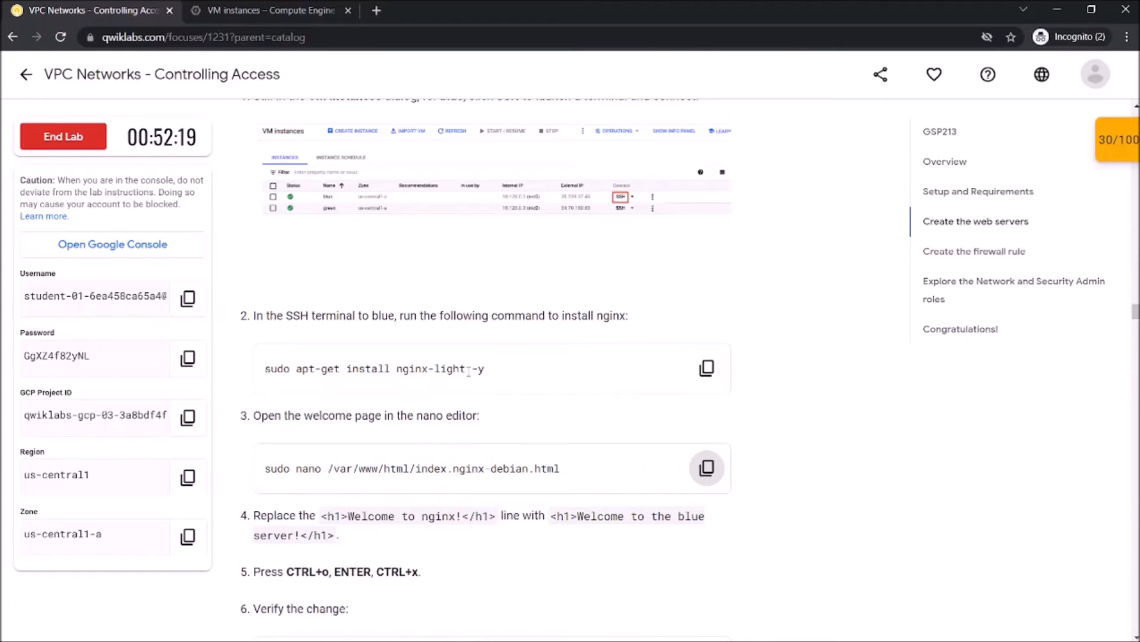
key(alt+Tab)
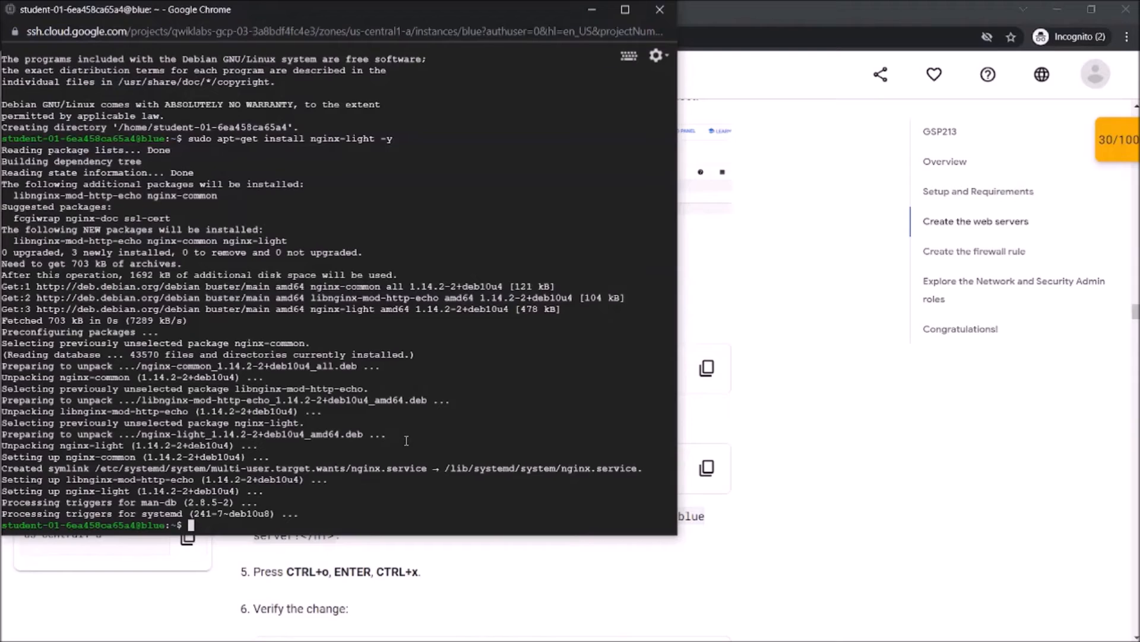
key(ctrl+v)
key(Return)
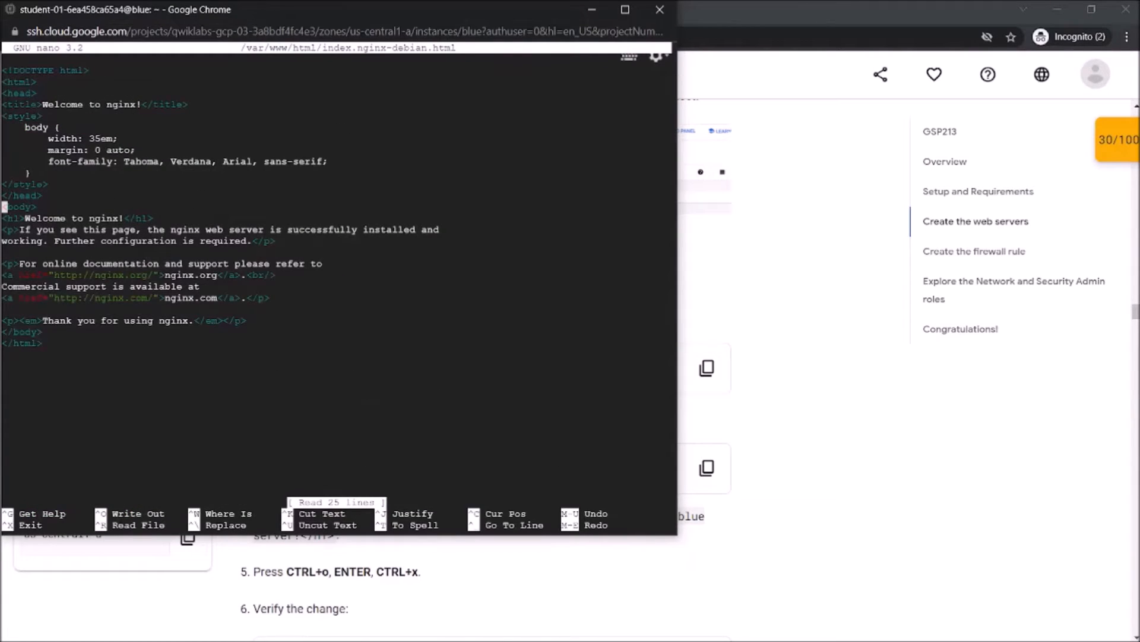
Change the h1 heading of blue's welcome page to "Welcome to the blue server"
key(Right)
key(Right)
key(Right)
key(Right)
key(Right)
key(Right)
key(Right)
key(Right)
key(Right)
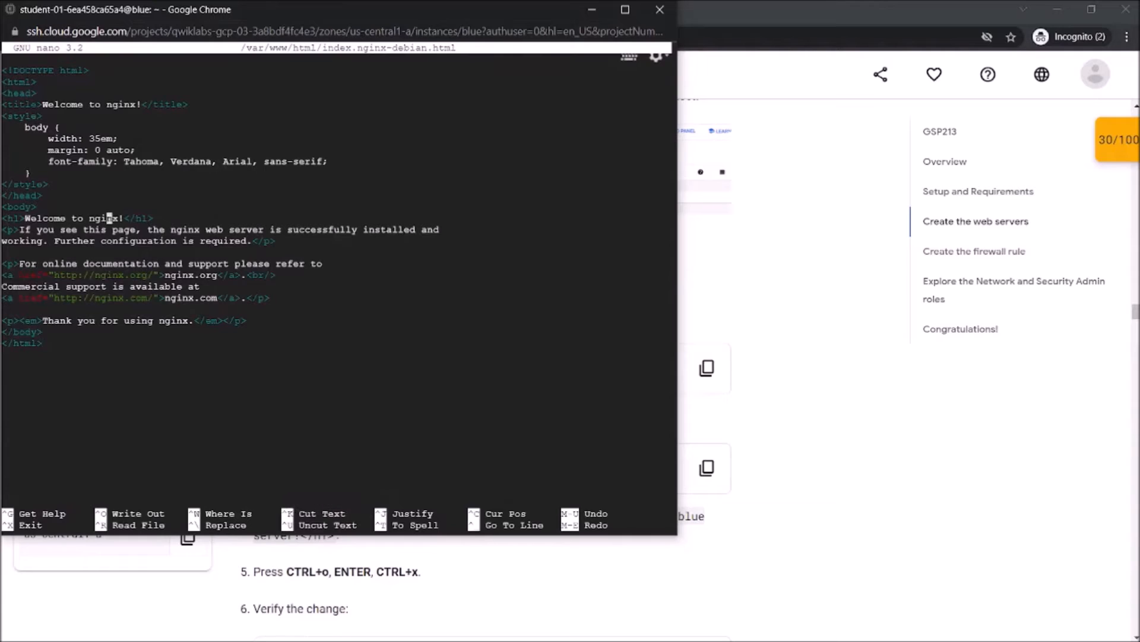
key(BackSpace)
key(BackSpace)
key(BackSpace)
key(BackSpace)
key(BackSpace)
key(BackSpace)
key(BackSpace)
text(the blue server)
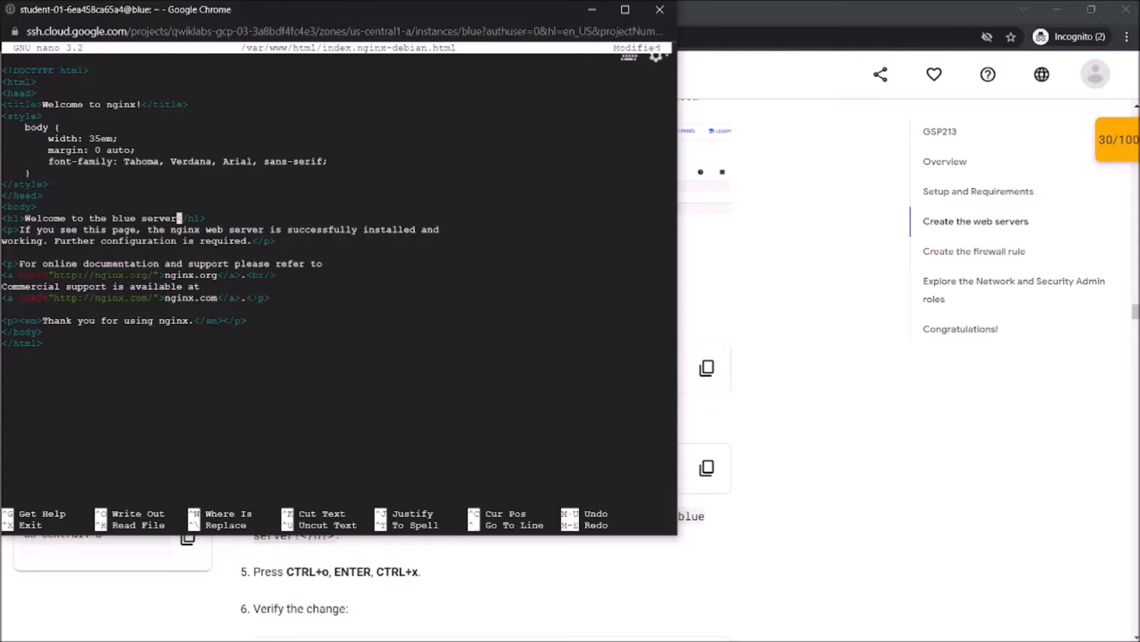
Save blue's edited welcome page under its existing file name and exit nano
key(ctrl+o)
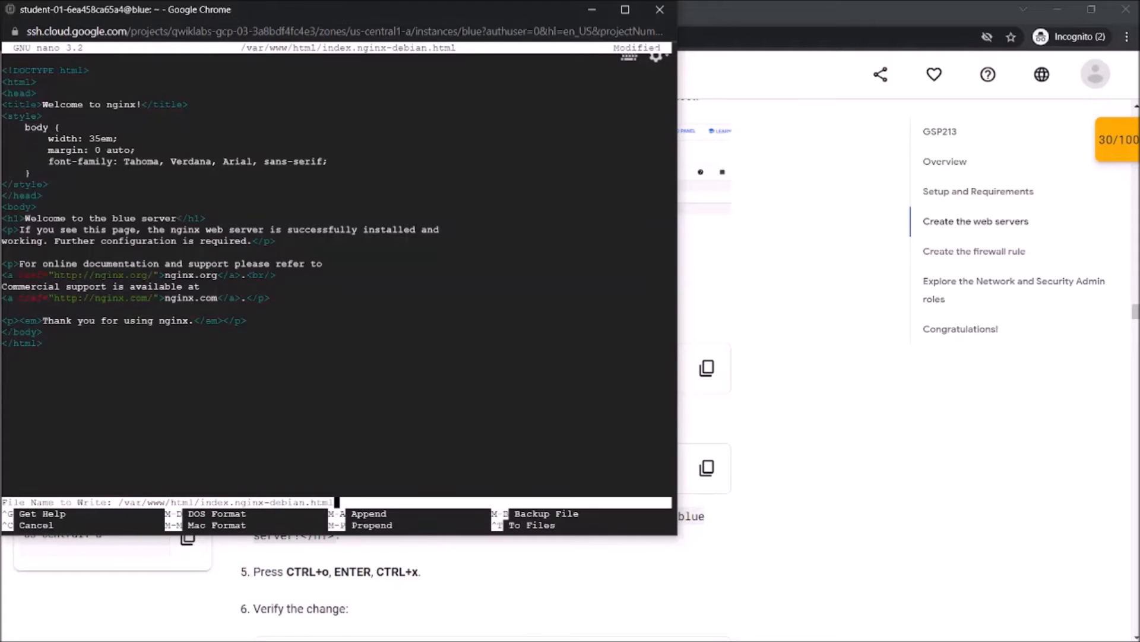
key(Return)
key(ctrl+x)
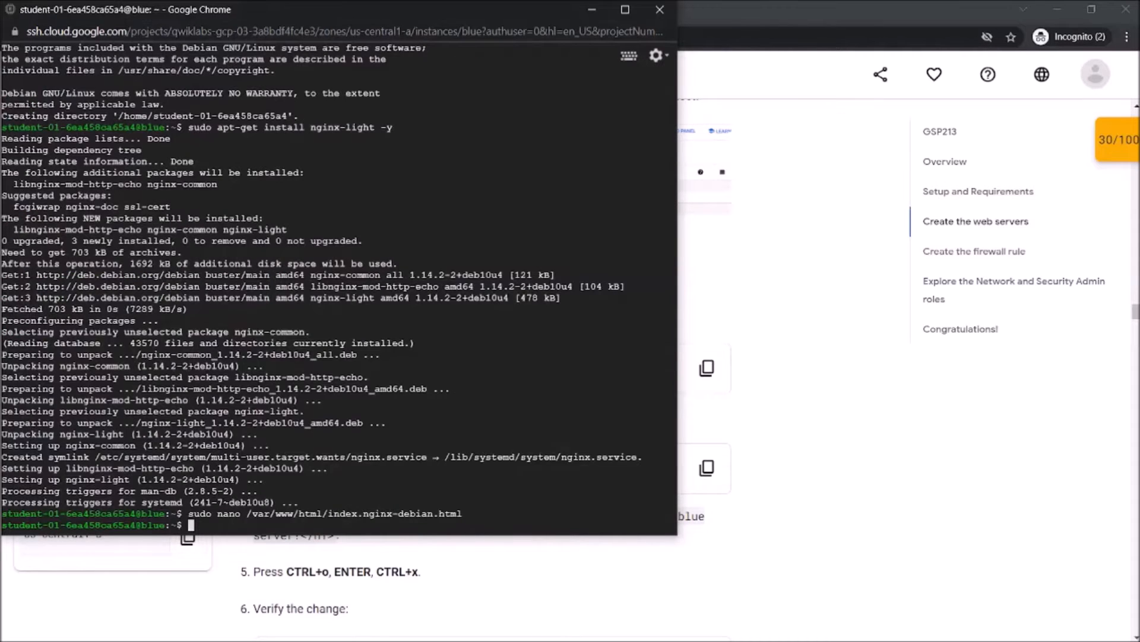
Verify the edited page on blue by running the lab's command cat /var/www/html/index.nginx-debian.html
click(807, 501)
scroll(695, 494, down, 4)
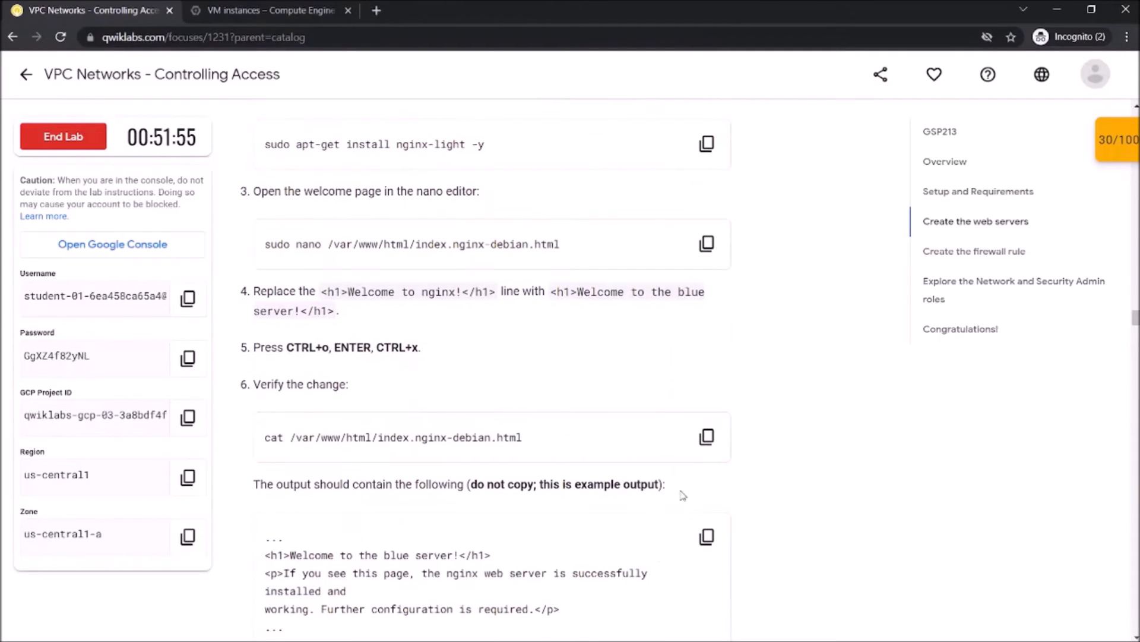
click(705, 438)
key(alt+Tab)
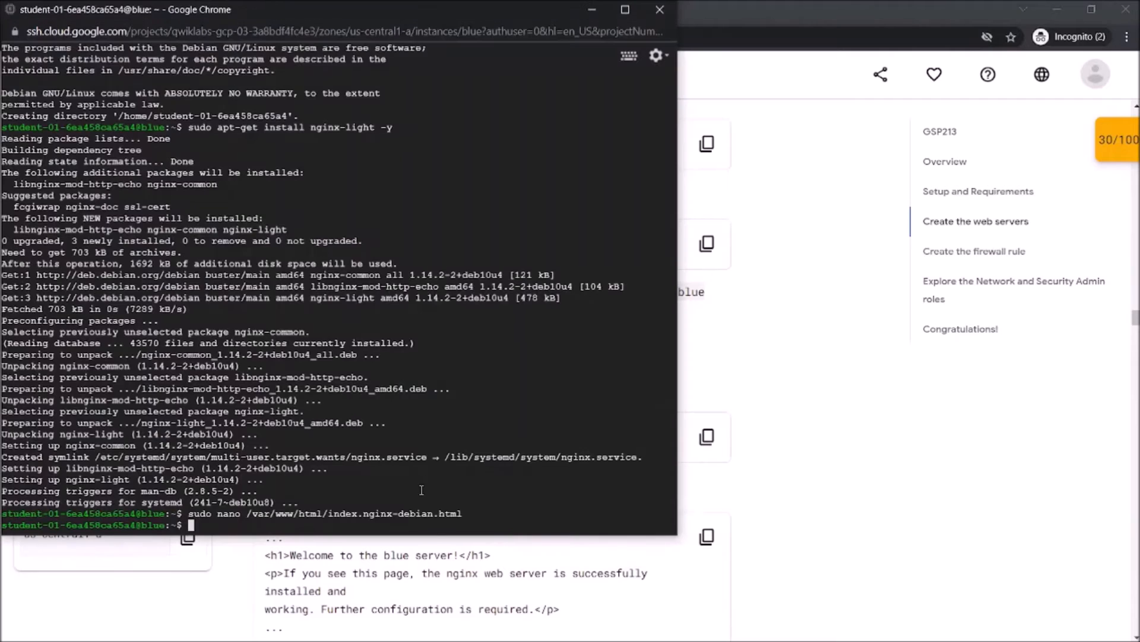
key(ctrl+v)
key(Return)
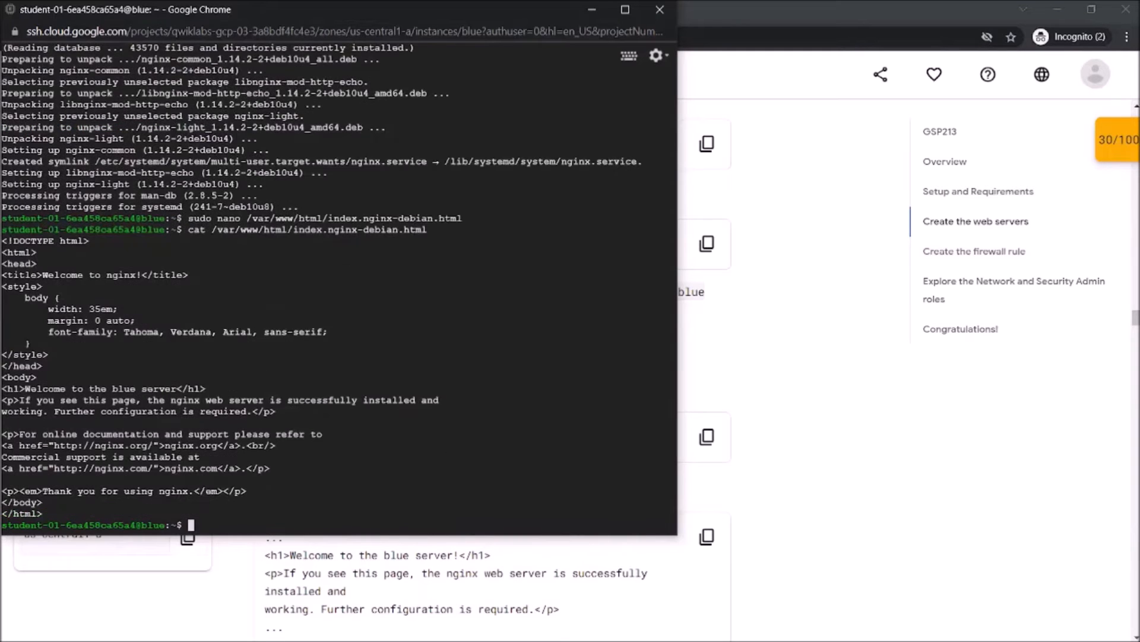
scroll(475, 477, up, 3)
scroll(106, 453, down, 3)
Read the lab's instructions for leaving blue and end its SSH session with the exit command
click(779, 425)
scroll(741, 443, down, 6)
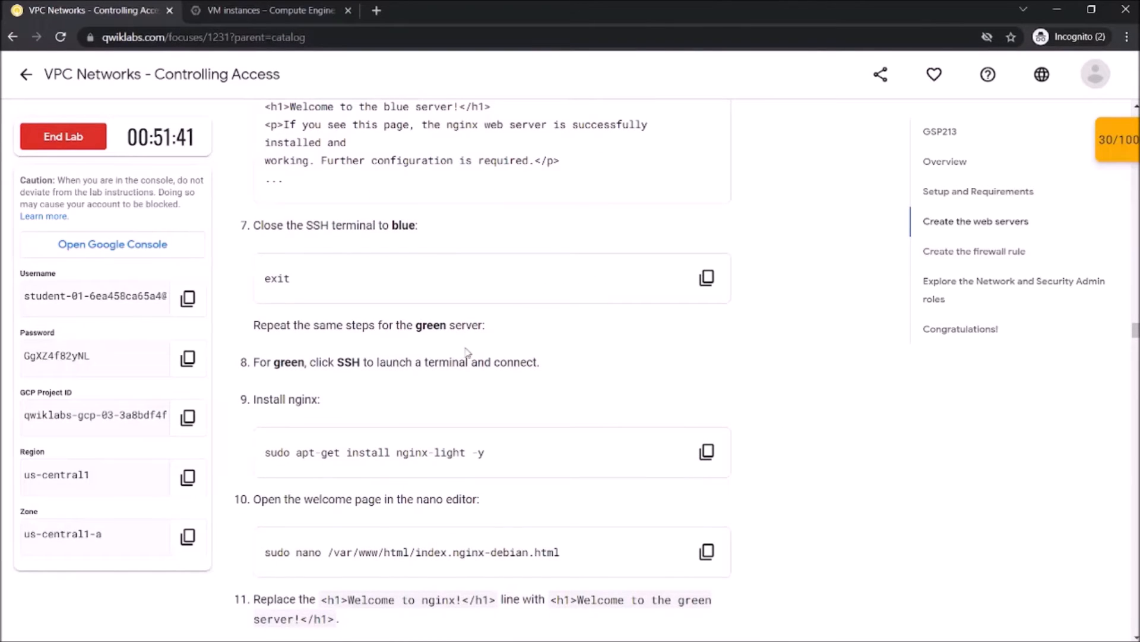
key(alt+Tab)
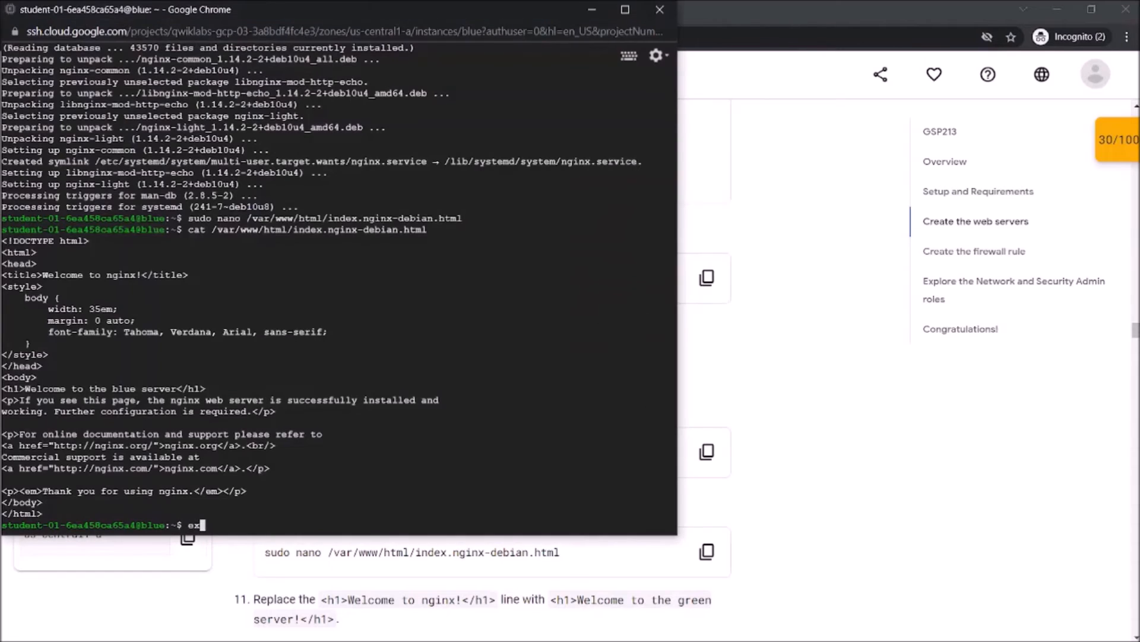
text(exit)
key(Return)
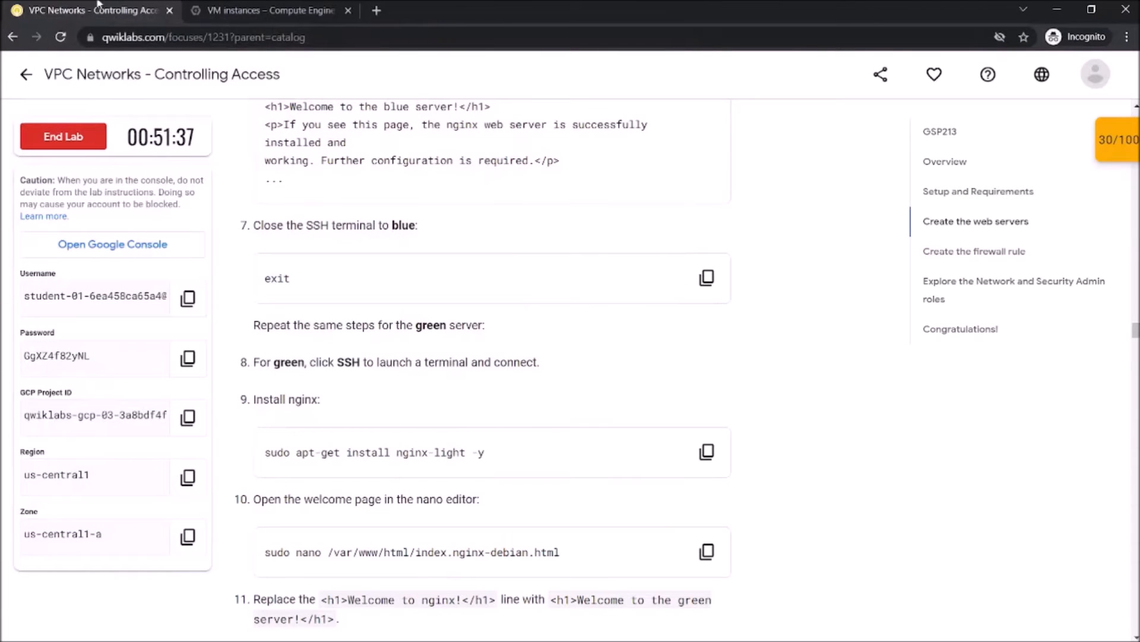
Open an SSH window for the green VM instance from the VM instances page and return to the lab instructions
click(243, 11)
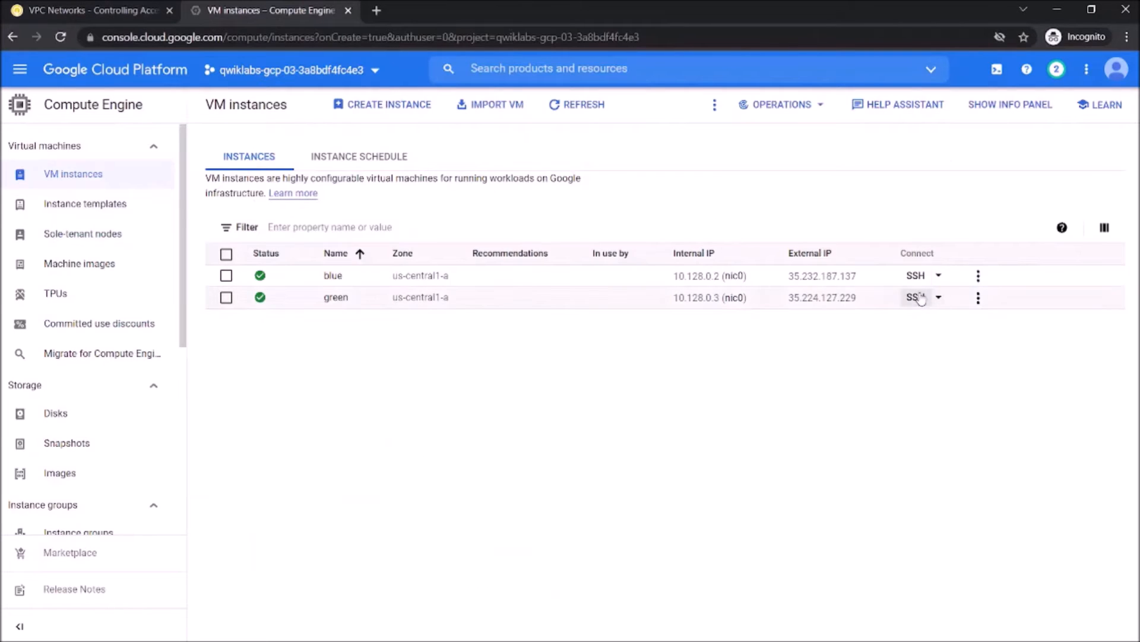
click(62, 8)
click(750, 342)
Connect to the green instance over SSH and install nginx with the lab's command sudo apt-get install nginx-light -y
scroll(527, 382, down, 6)
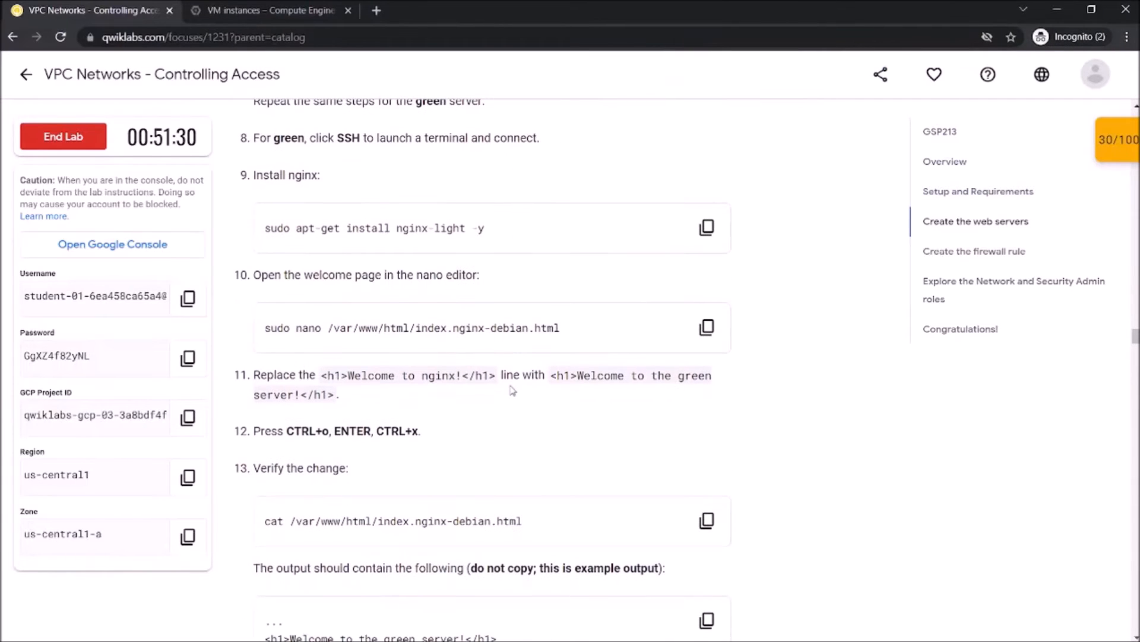
scroll(513, 390, down, 2)
scroll(511, 395, up, 6)
click(707, 302)
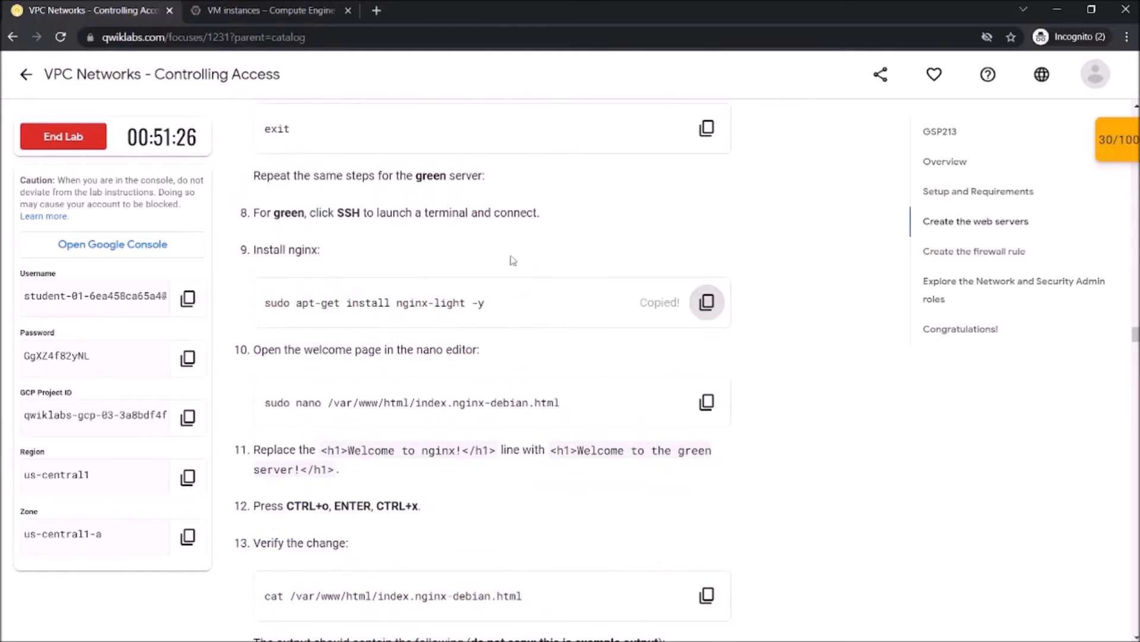
key(alt+Tab)
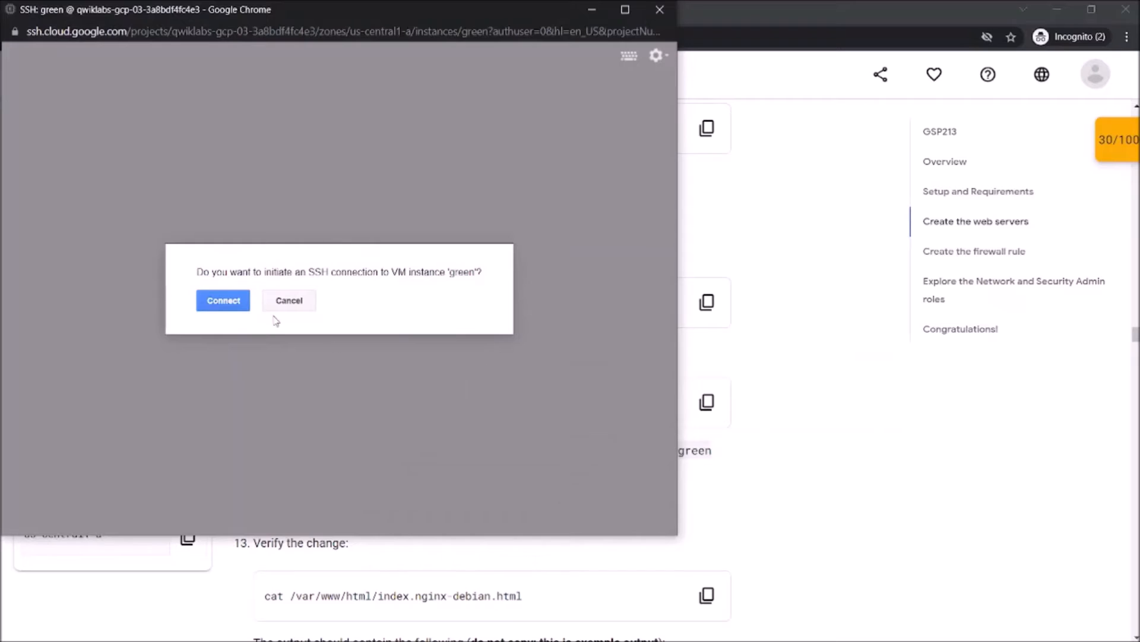
click(240, 307)
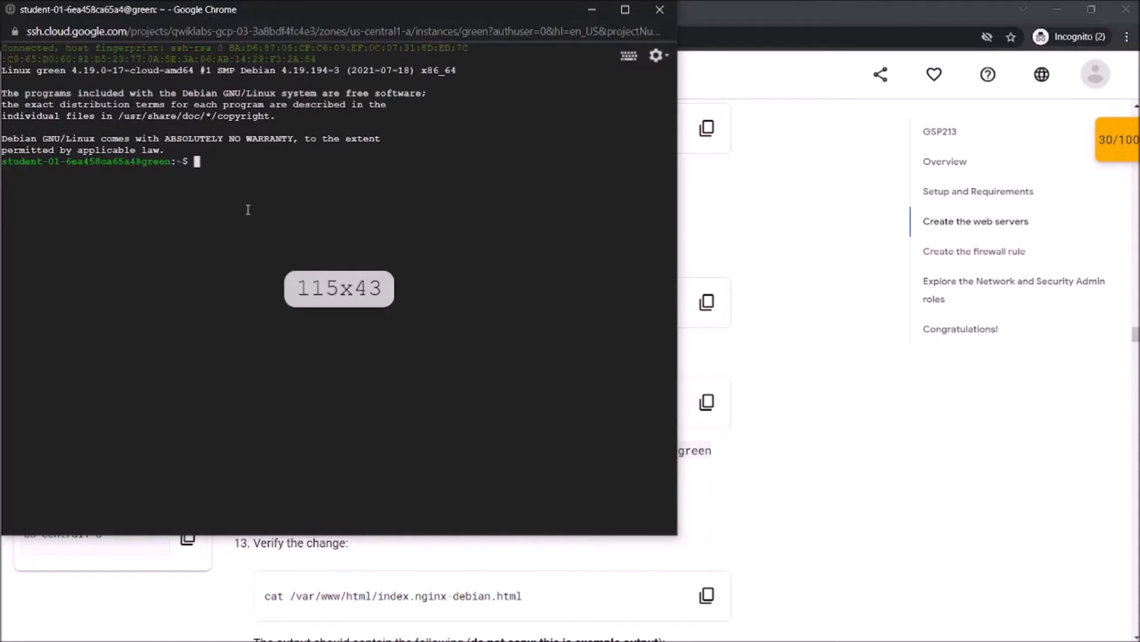
key(ctrl+v)
key(Return)
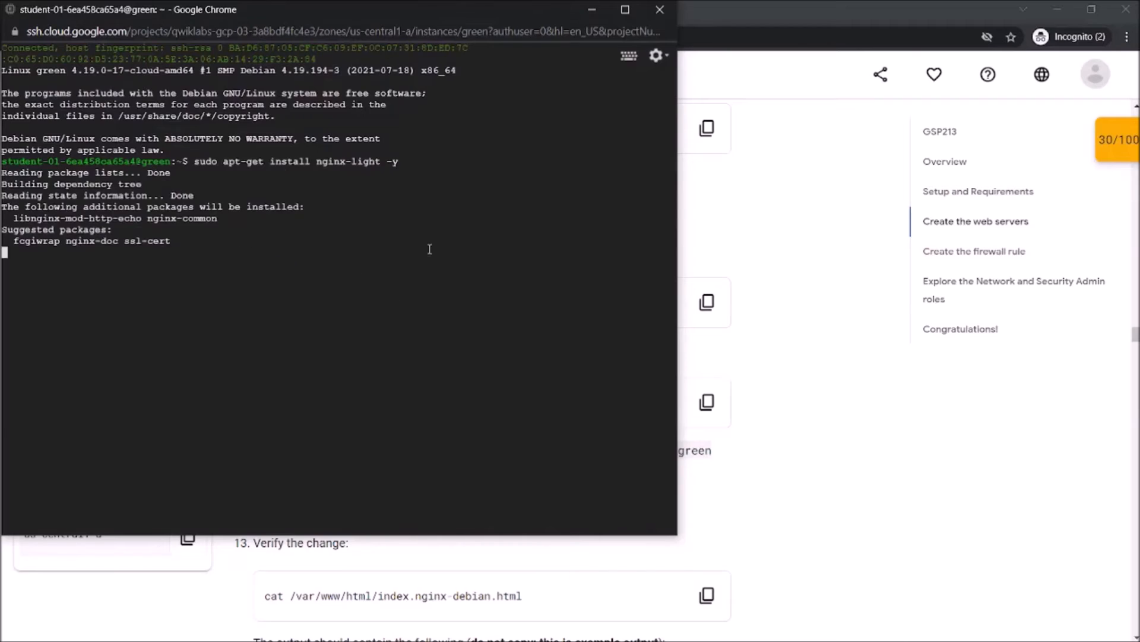
Try to run the lab's nano command for the welcome page in green's terminal
click(748, 446)
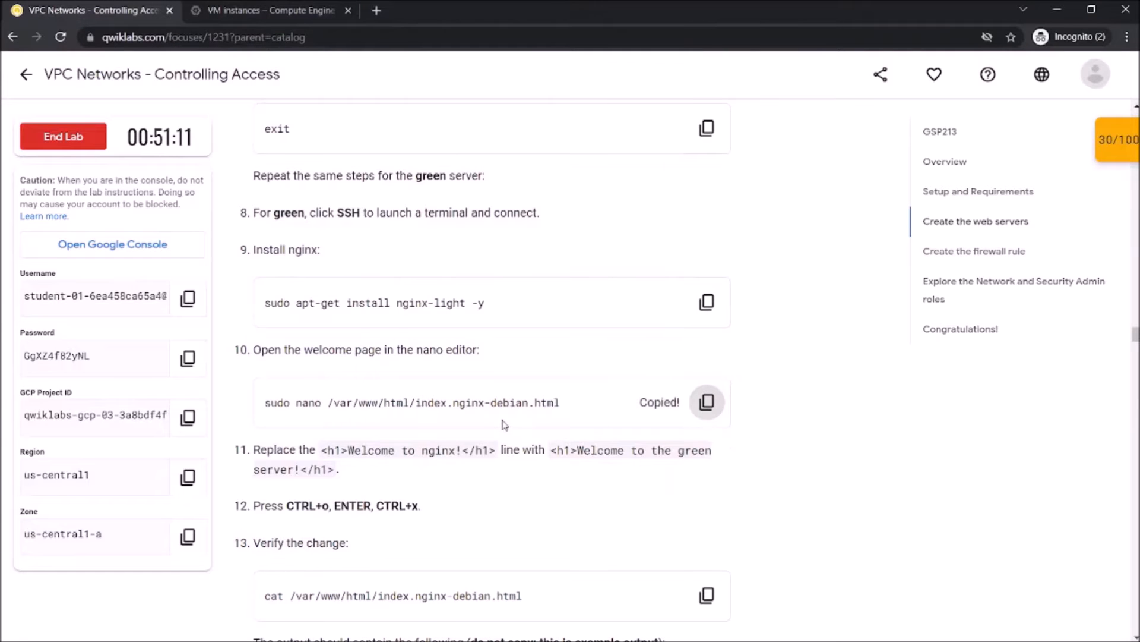
key(alt+Tab)
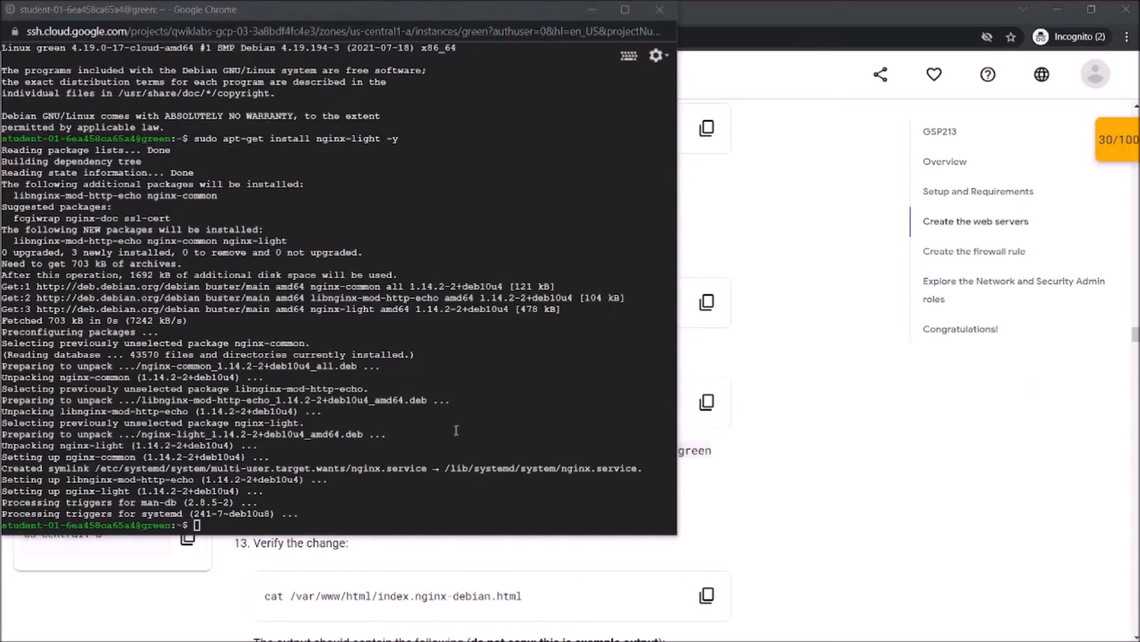
triple_click(425, 507)
right_click(424, 507)
key(Return)
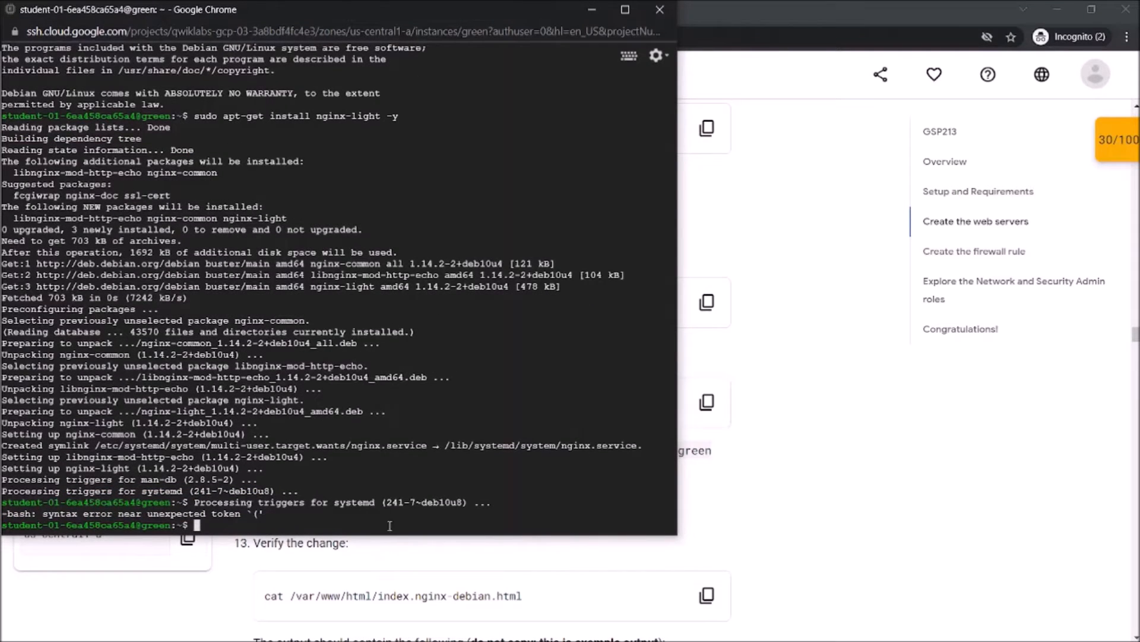
Copy sudo nano /var/www/html/index.nginx-debian.html from the lab again and run it on green to open the welcome page
click(879, 538)
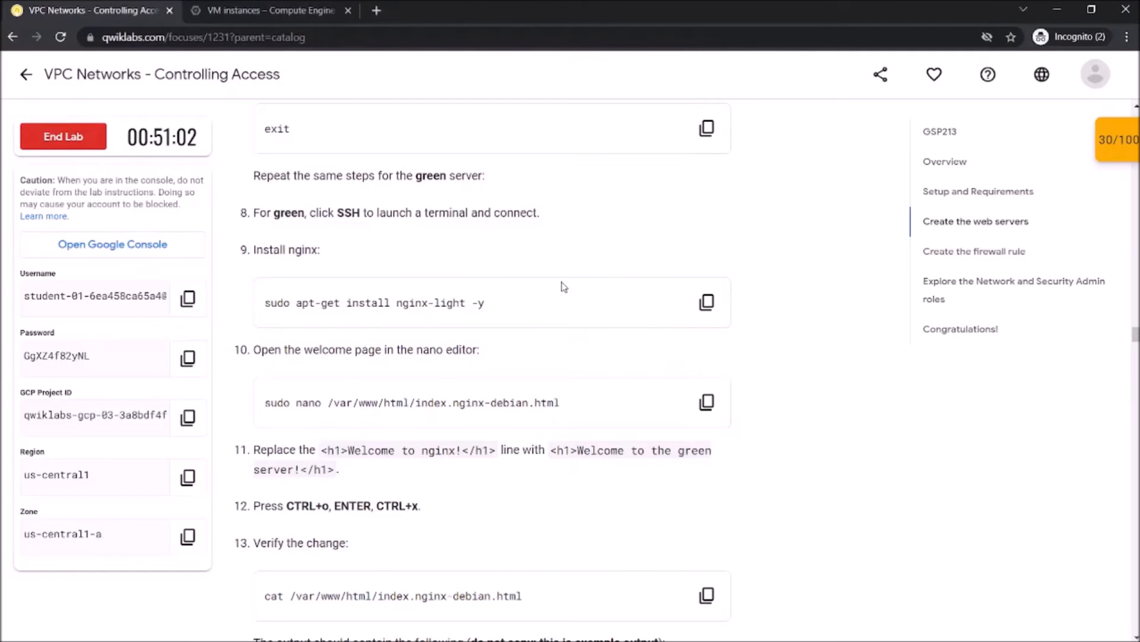
click(705, 402)
key(alt+Tab)
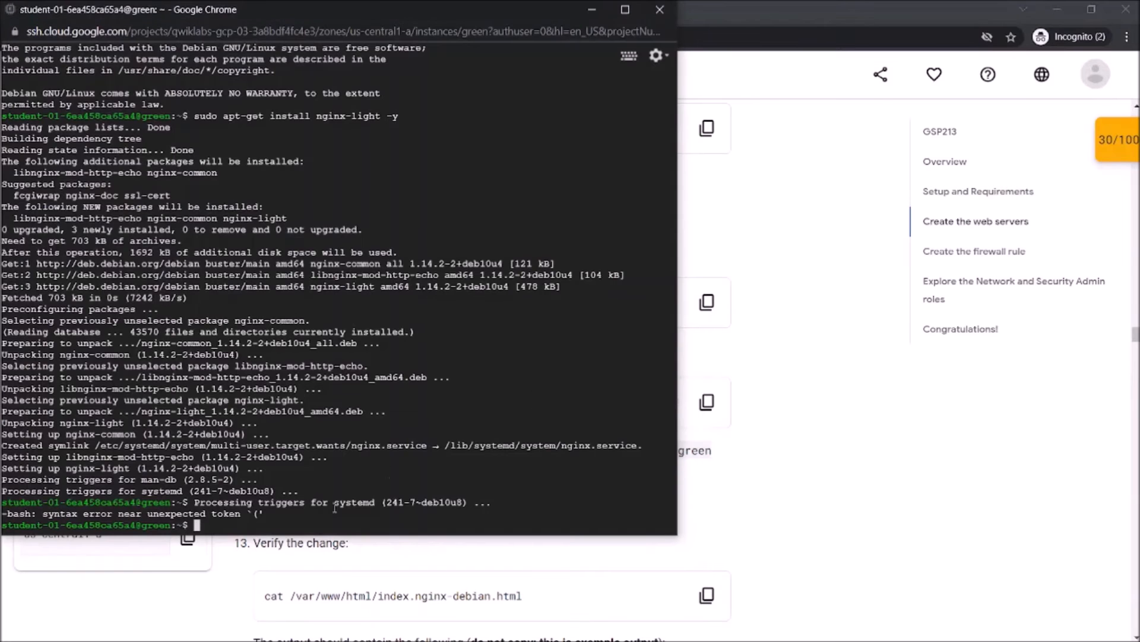
right_click(343, 506)
key(Return)
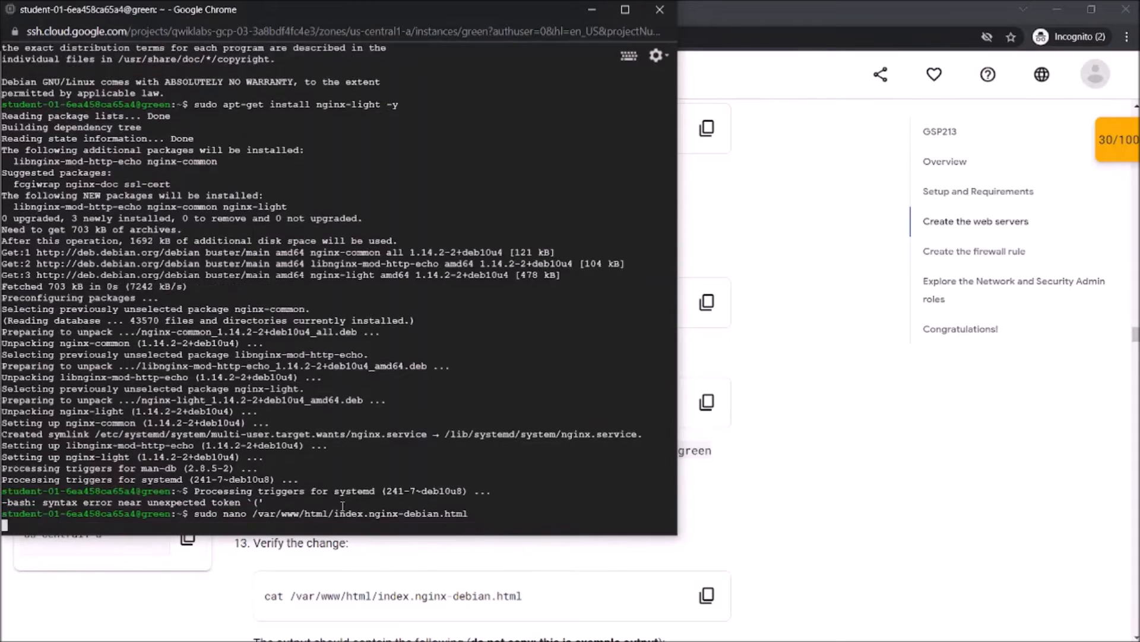
Change the page's h1 heading to "Welcome to the green server", save the file and exit nano
key(Down)
key(Down)
key(Down)
key(Down)
key(Down)
key(Down)
key(Down)
key(Down)
key(Down)
key(Down)
key(Down)
key(Down)
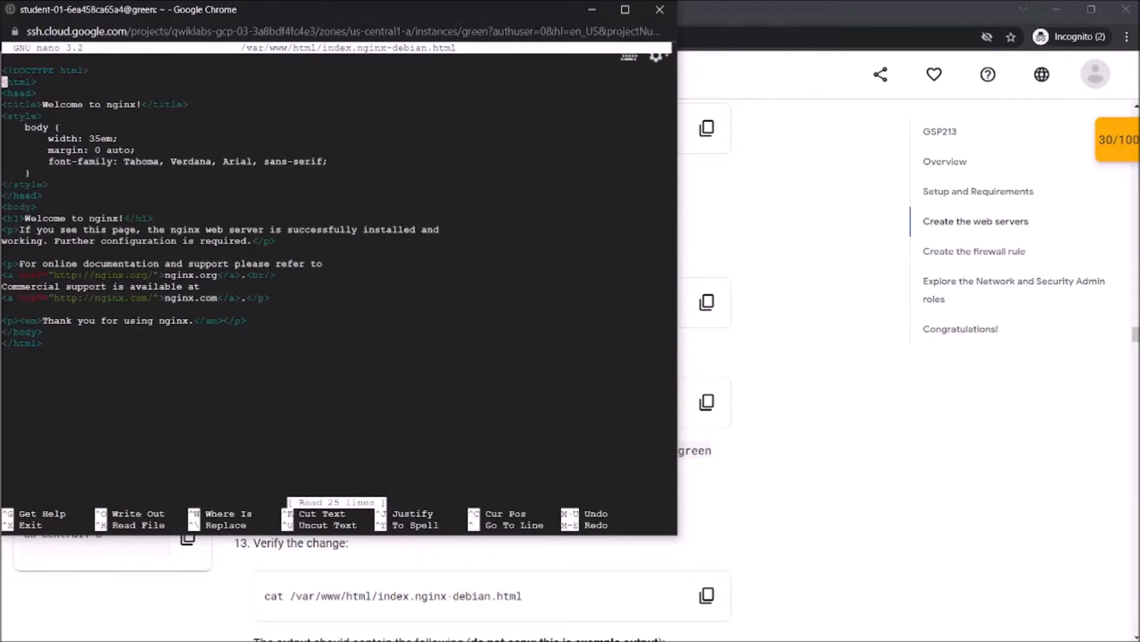
key(Down)
key(Right)
key(Right)
key(Right)
key(Right)
key(Right)
key(Right)
key(Right)
key(Right)
key(Right)
key(Right)
key(Right)
key(Right)
key(Right)
key(Right)
key(Right)
key(Right)
key(Right)
key(Right)
key(Right)
key(Right)
key(Delete)
key(BackSpace)
key(BackSpace)
key(BackSpace)
key(BackSpace)
key(BackSpace)
key(BackSpace)
text(the)
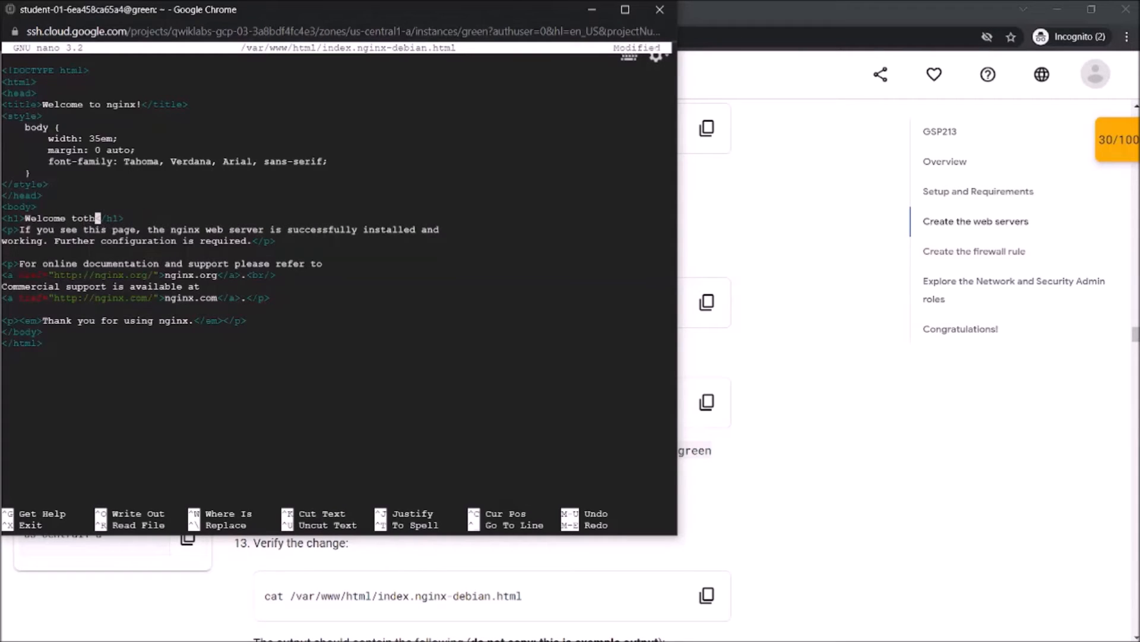
key(BackSpace)
key(BackSpace)
key(BackSpace)
key(BackSpace)
text(the green server)
key(ctrl+o)
key(Return)
key(ctrl+x)
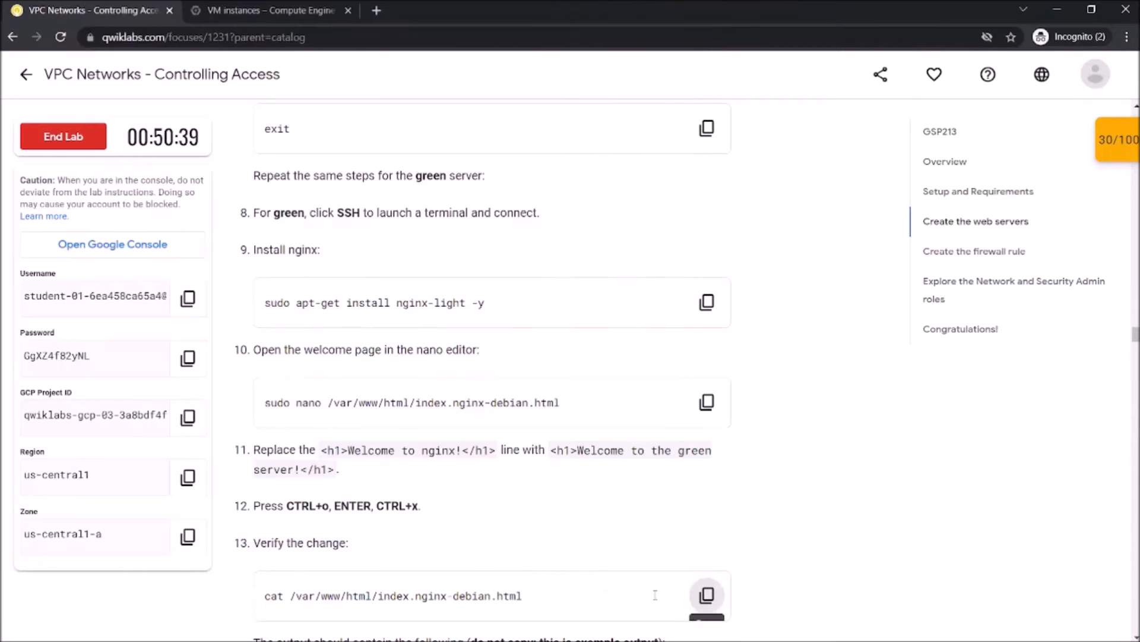
Copy cat /var/www/html/index.nginx-debian.html from the lab and run it on green to verify the edited page
click(707, 595)
key(alt+Tab)
key(ctrl+v)
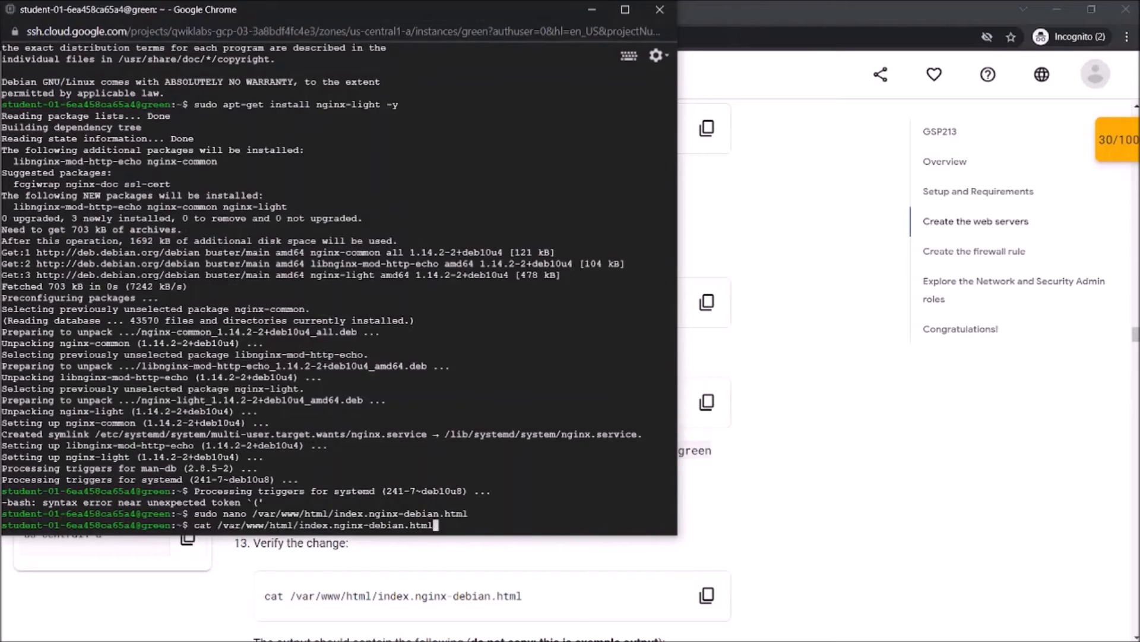
key(Return)
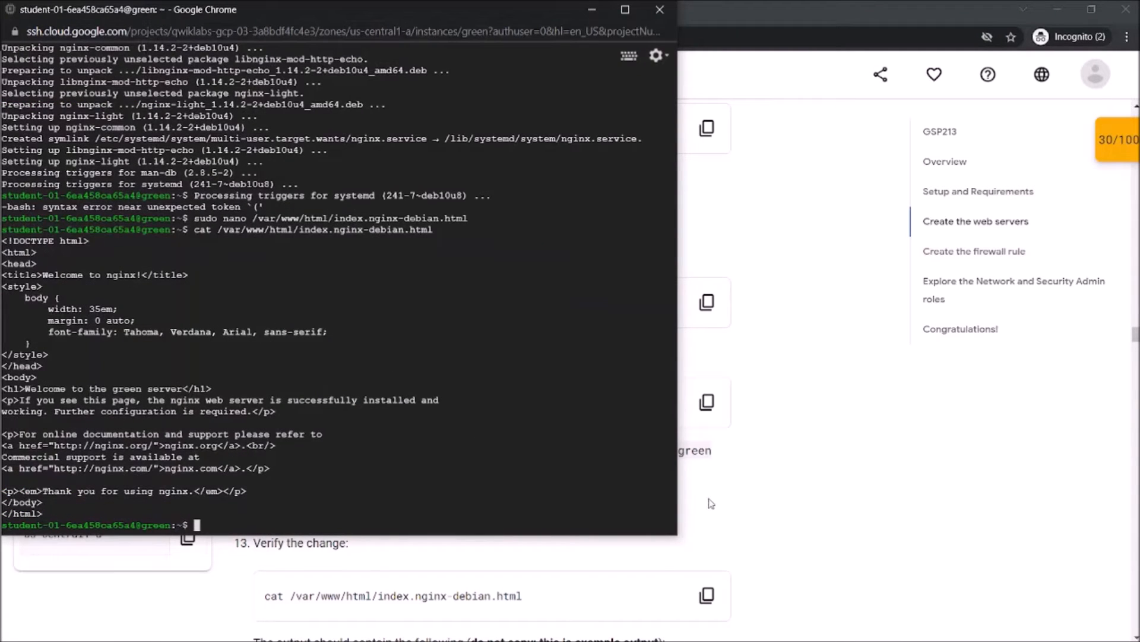
Exit green's SSH session and check the lab progress for "Install Nginx and customize the welcome page"
text(exit)
key(Return)
scroll(456, 506, down, 5)
scroll(456, 506, down, 6)
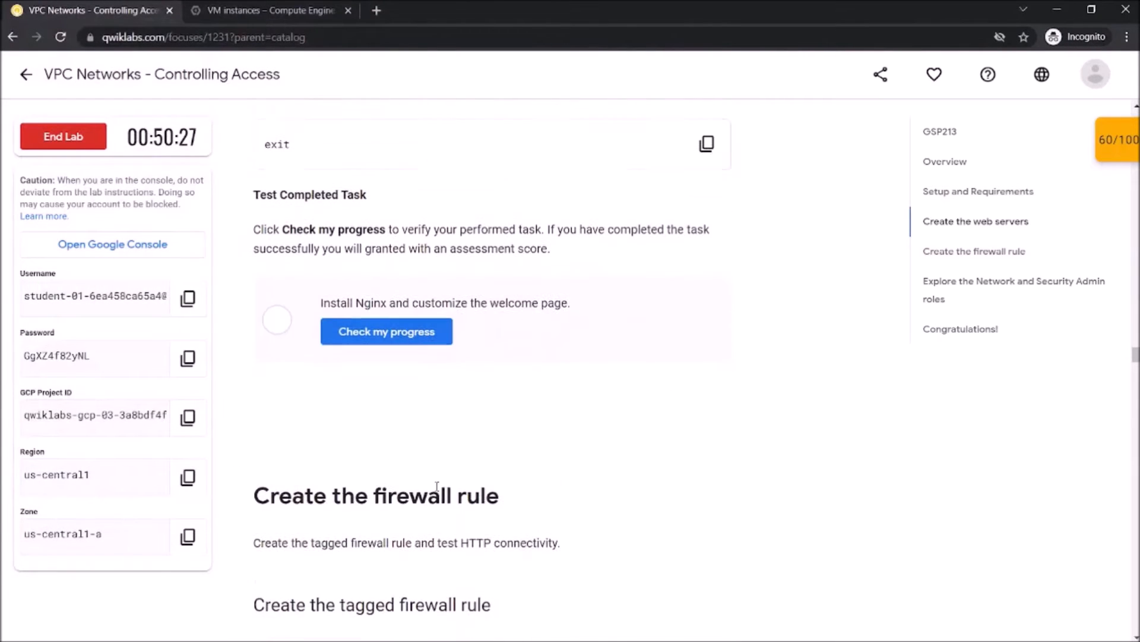
click(409, 325)
scroll(394, 421, down, 4)
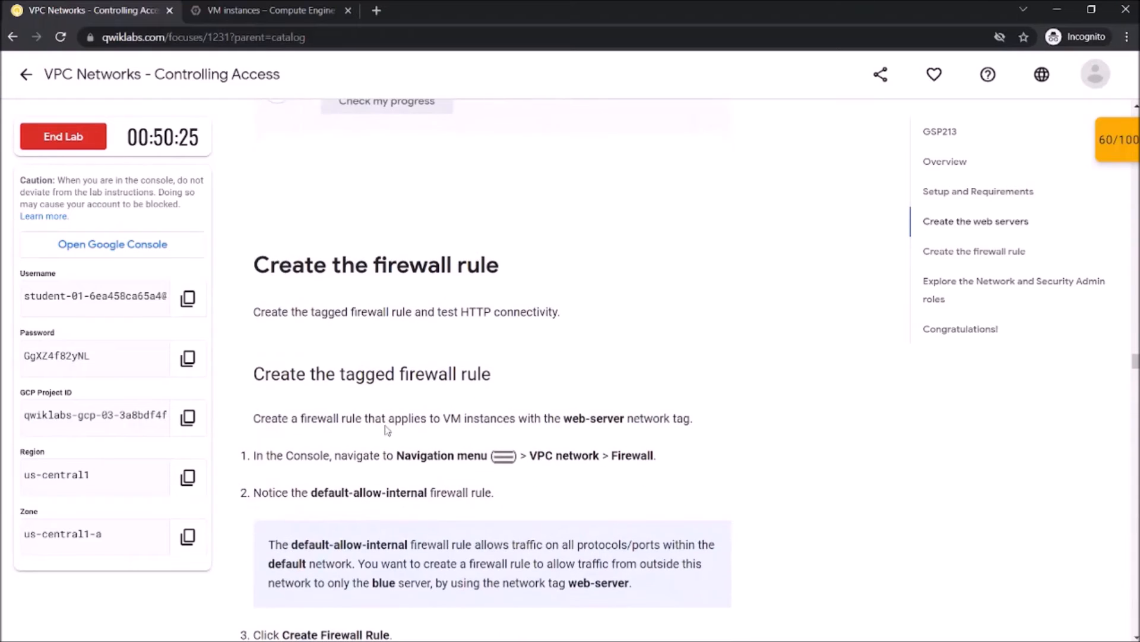
scroll(386, 426, up, 3)
scroll(386, 426, down, 3)
scroll(387, 428, up, 4)
scroll(387, 430, down, 4)
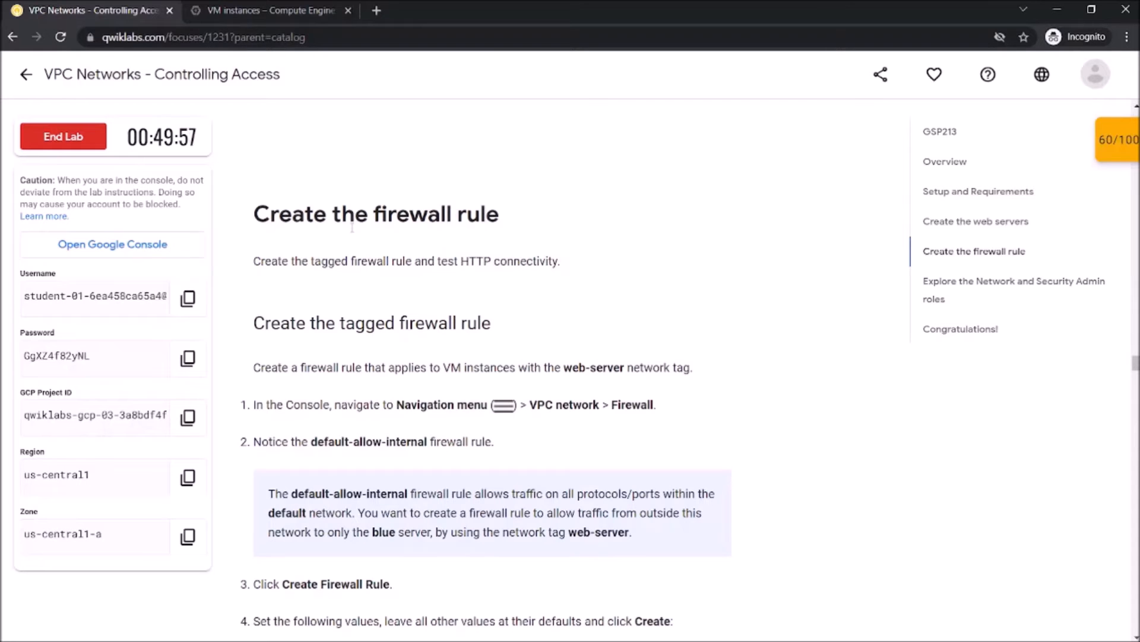
Open the VPC network's Firewall page in the Google Cloud console
click(279, 10)
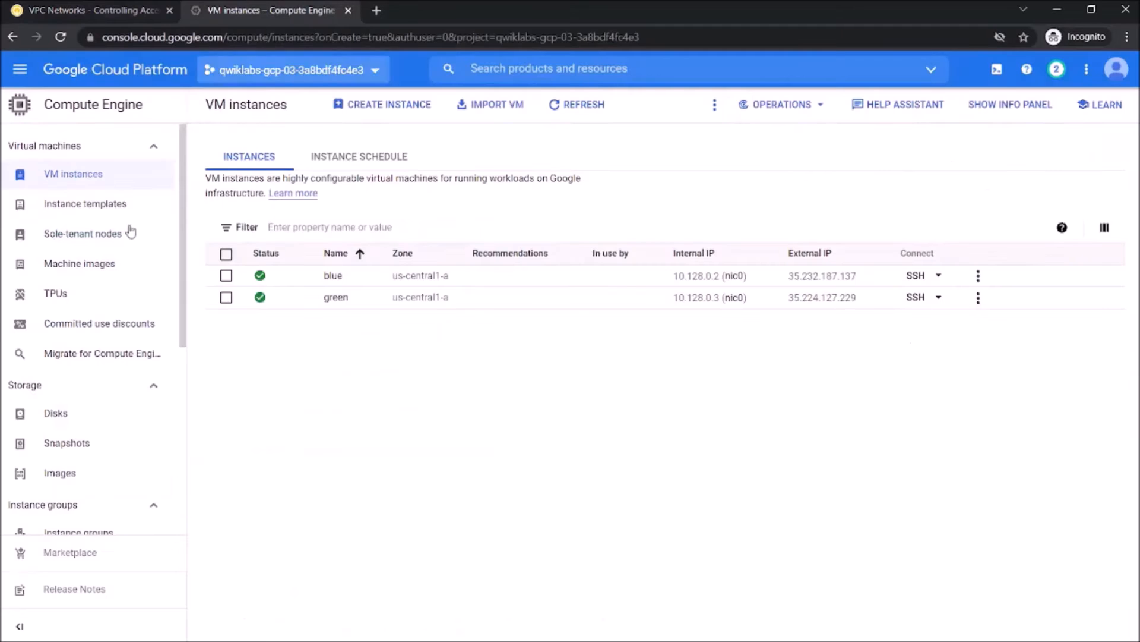
scroll(148, 214, down, 1)
click(20, 69)
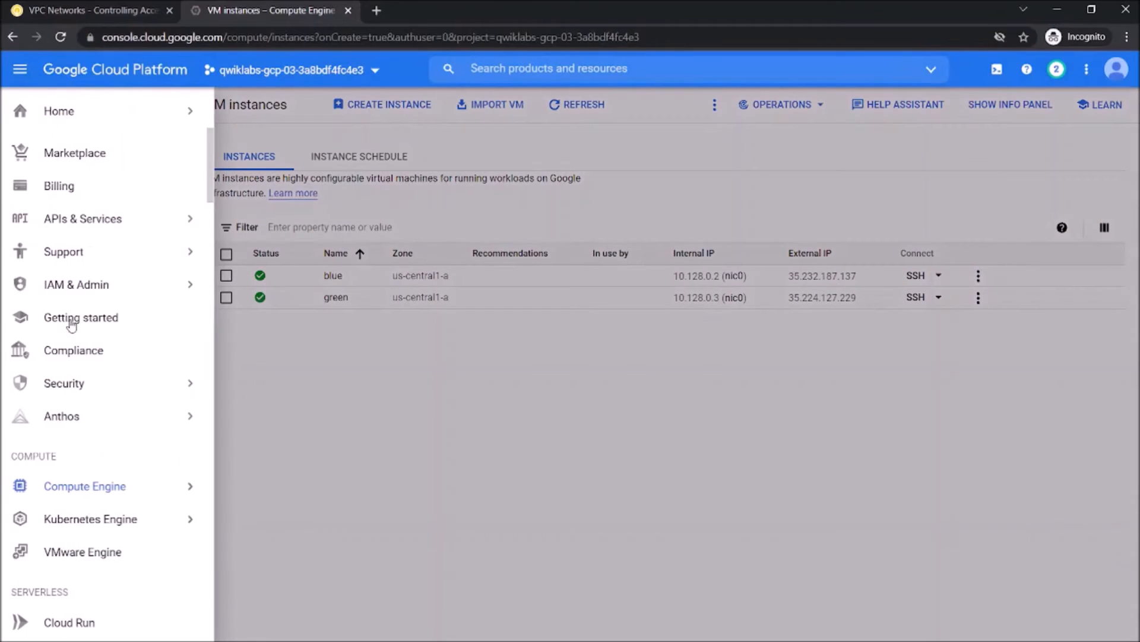
scroll(76, 382, down, 10)
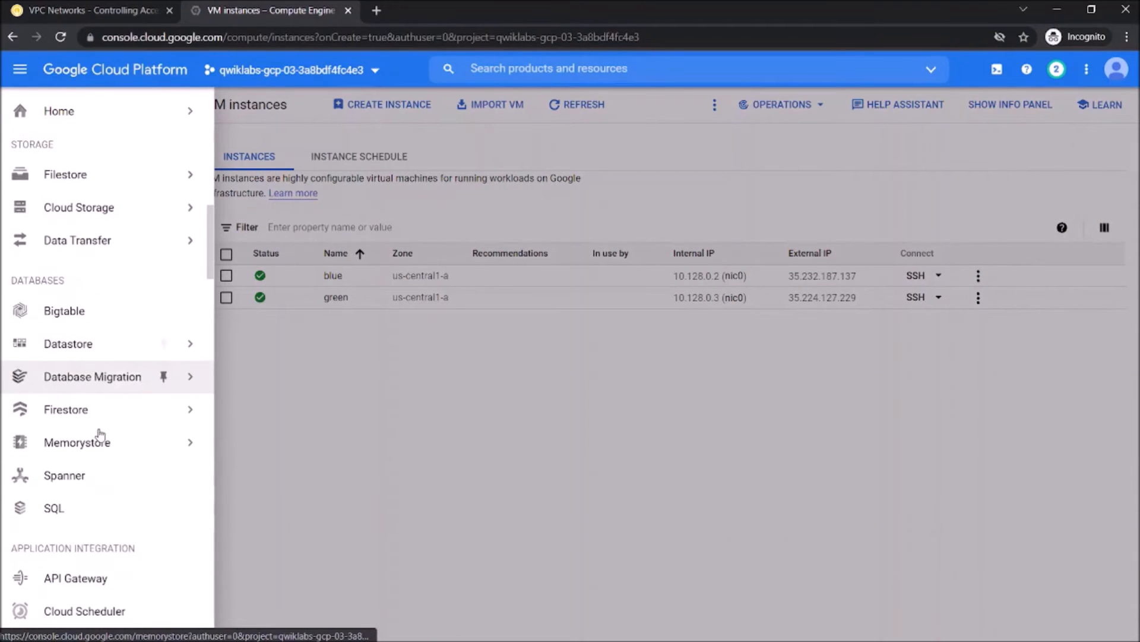
scroll(77, 457, down, 4)
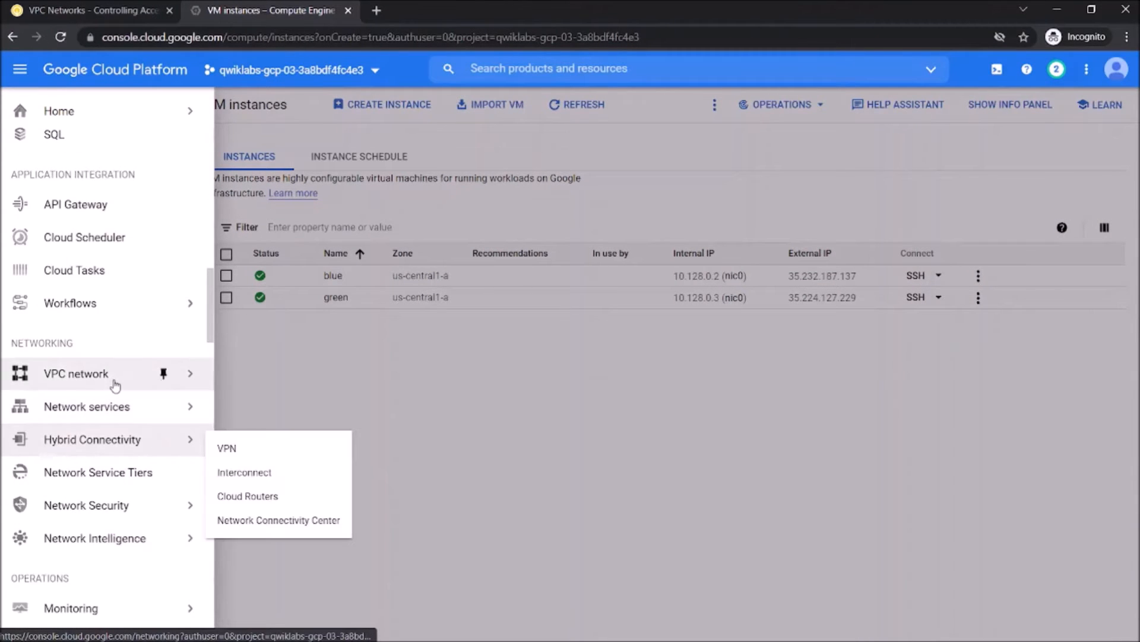
mouse_move(113, 375)
click(226, 380)
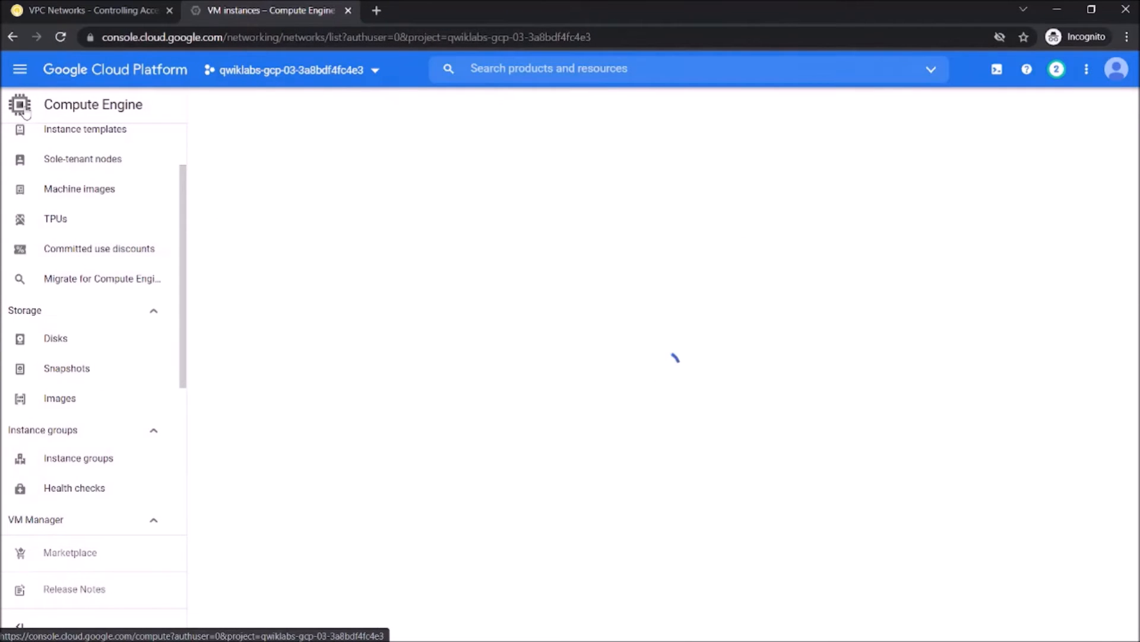
click(46, 10)
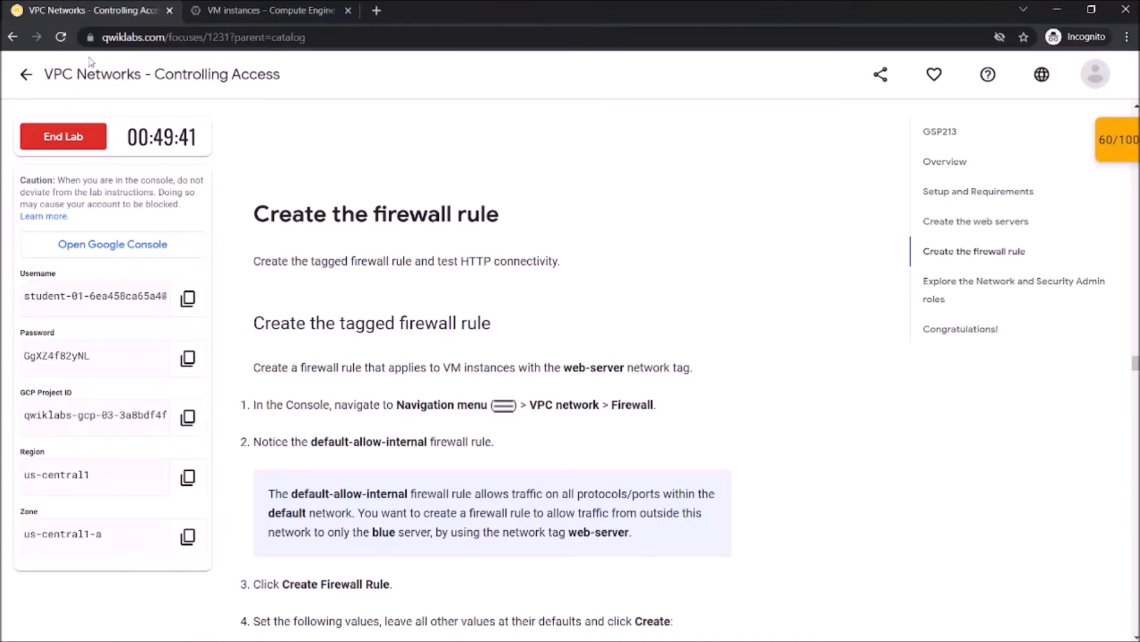
click(235, 11)
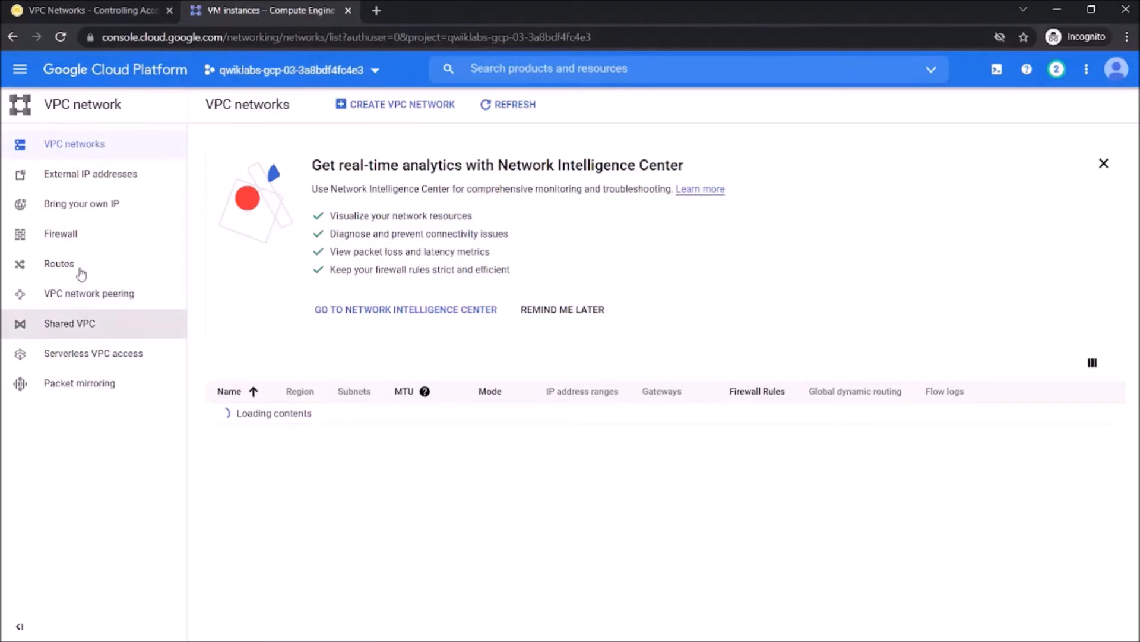
click(81, 235)
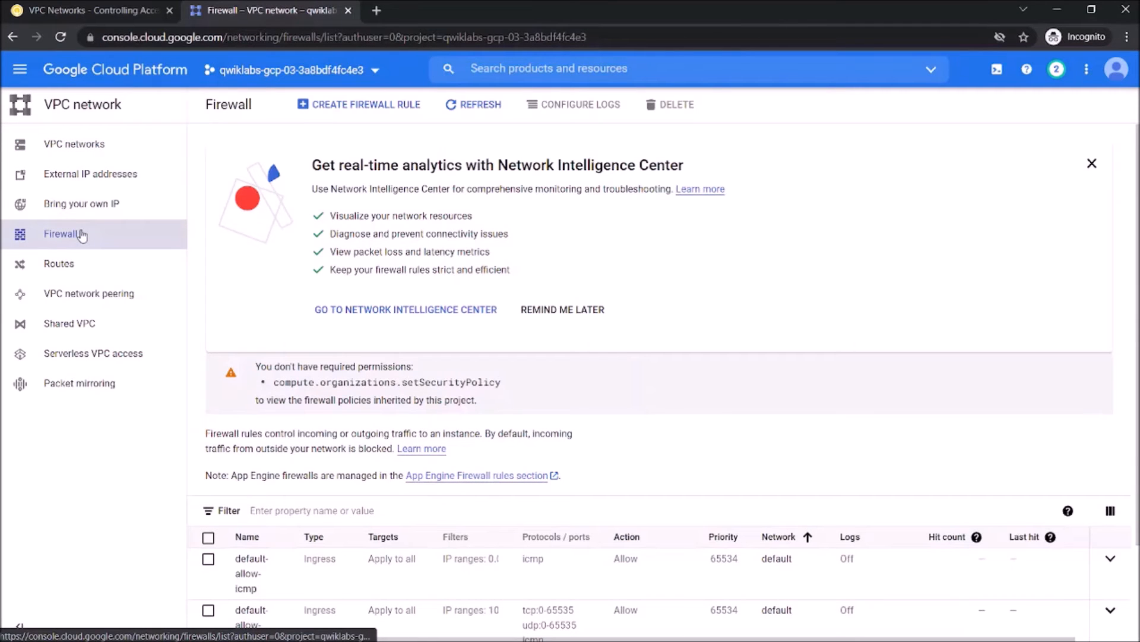
Start a new firewall rule and name it allow-http-web-server, copying the name from the lab instructions
scroll(261, 389, down, 2)
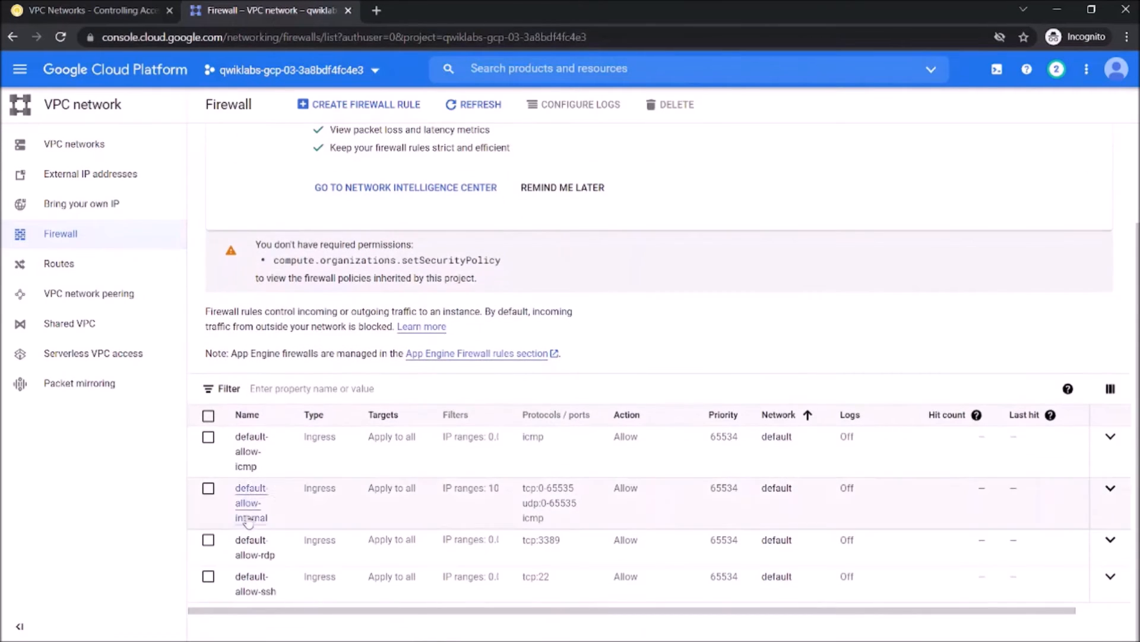
click(352, 105)
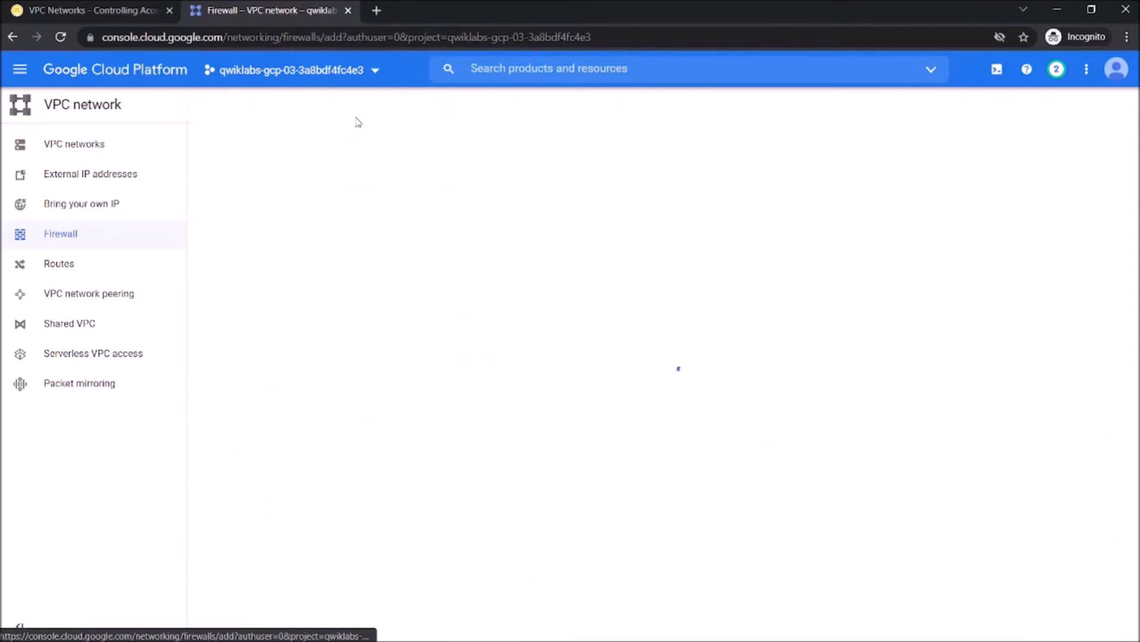
click(123, 8)
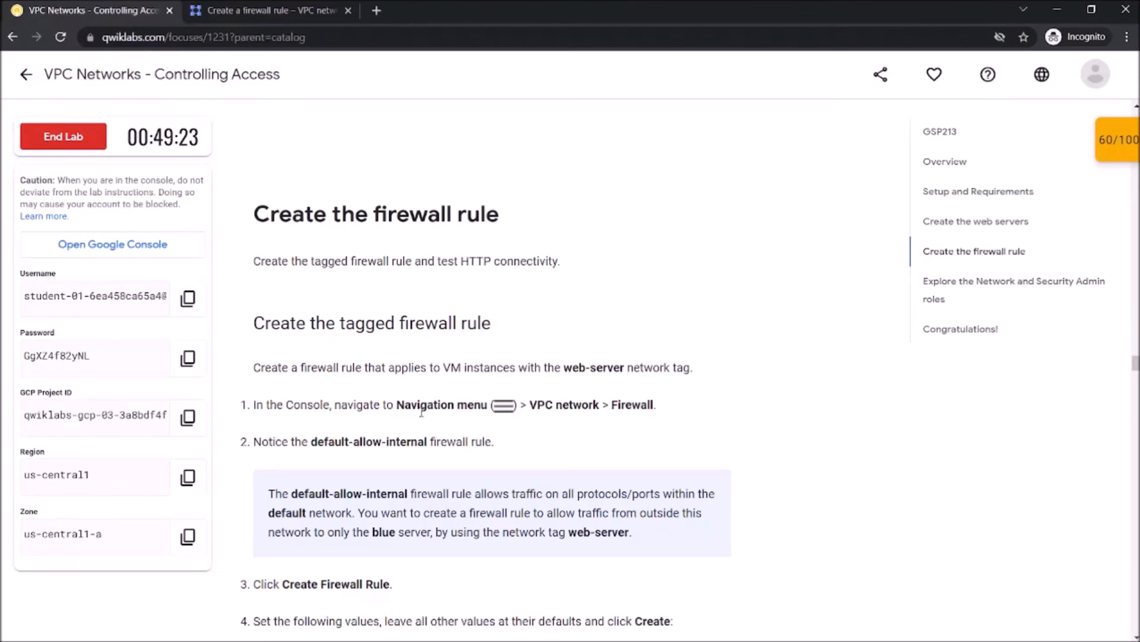
scroll(416, 403, down, 4)
scroll(428, 429, down, 3)
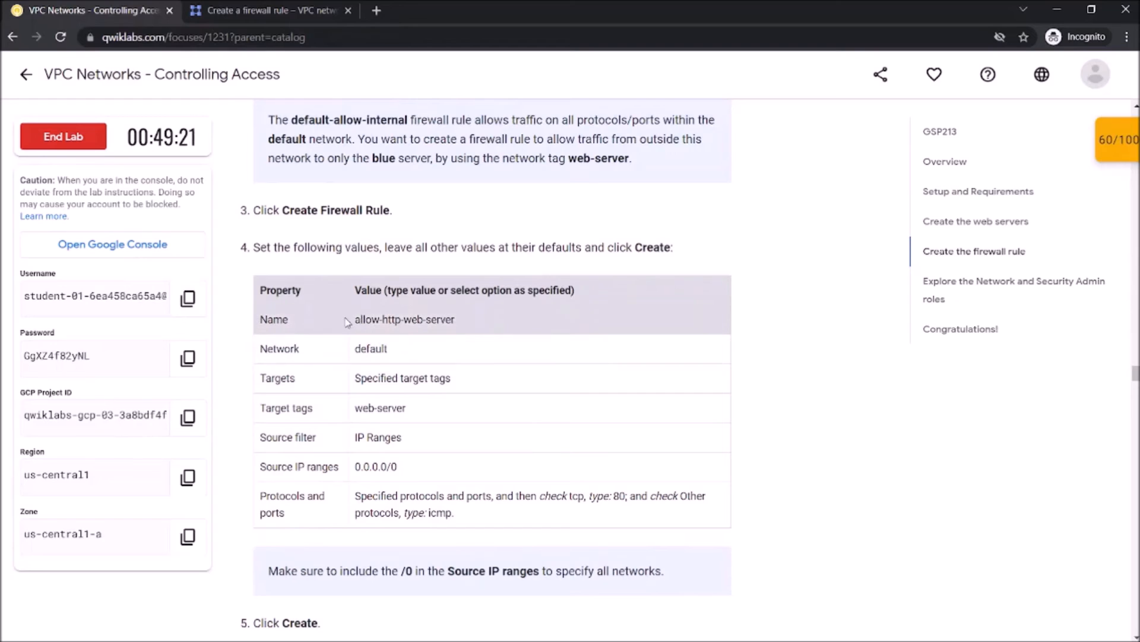
drag(355, 323, 462, 311)
right_click(435, 319)
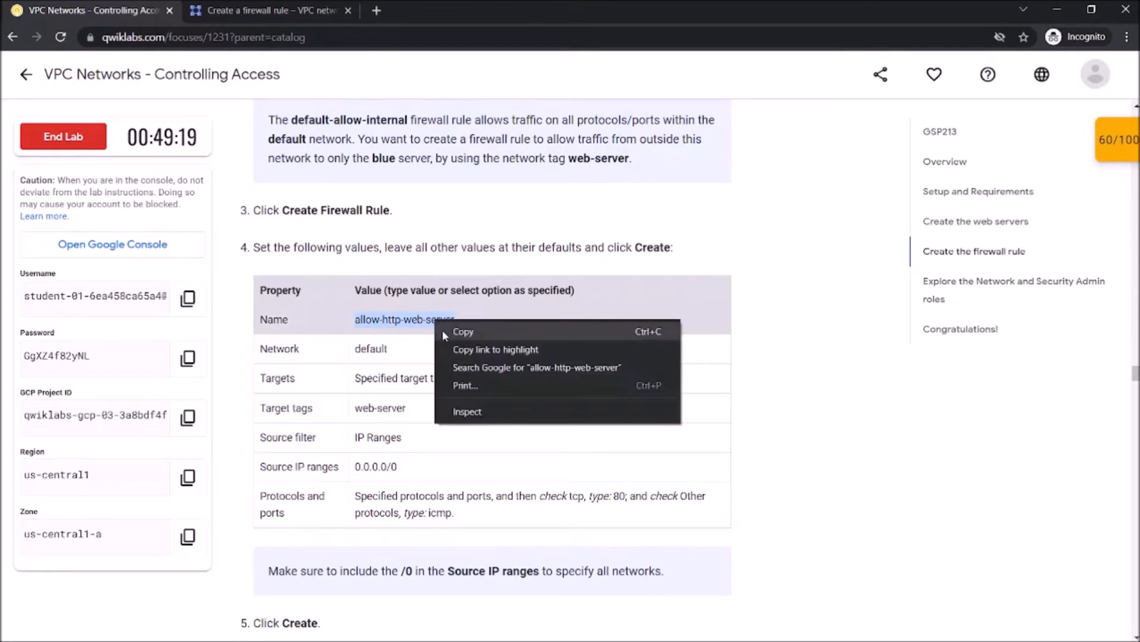
click(445, 328)
click(281, 10)
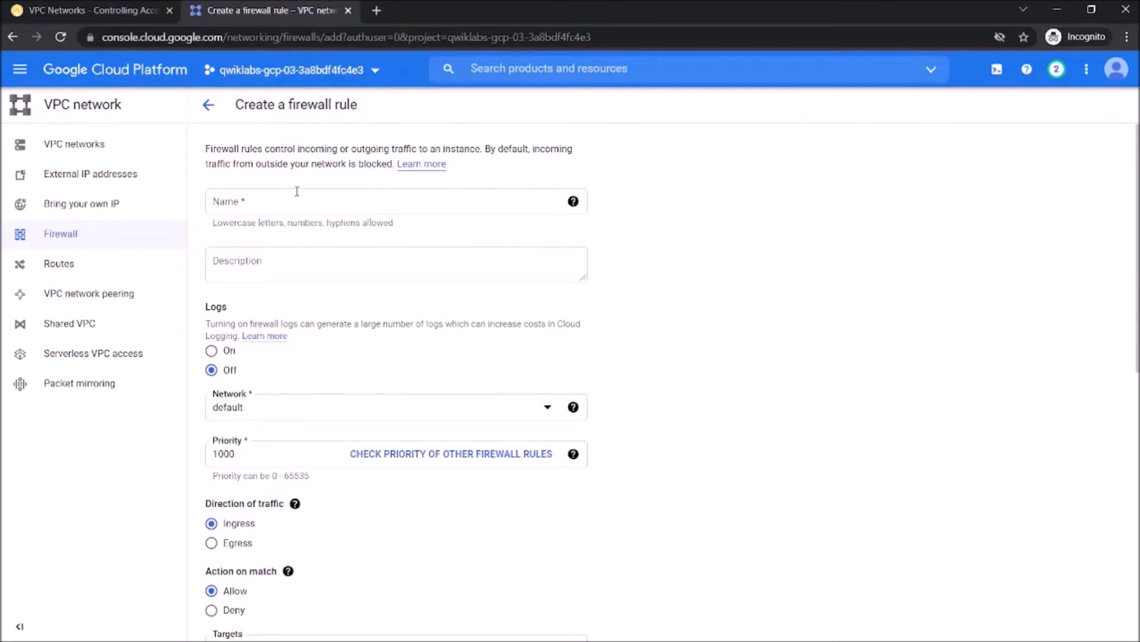
right_click(295, 190)
click(274, 197)
click(266, 202)
key(ctrl+v)
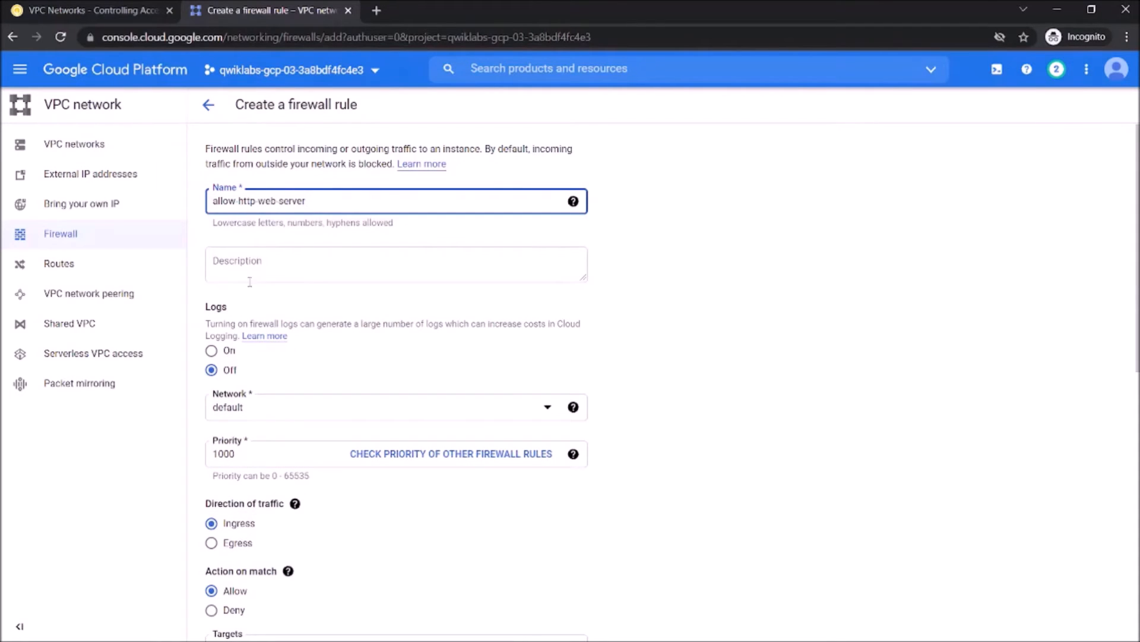
Copy web-server from the lab's table and enter it as the firewall rule's target tag
scroll(237, 359, down, 2)
scroll(237, 359, down, 1)
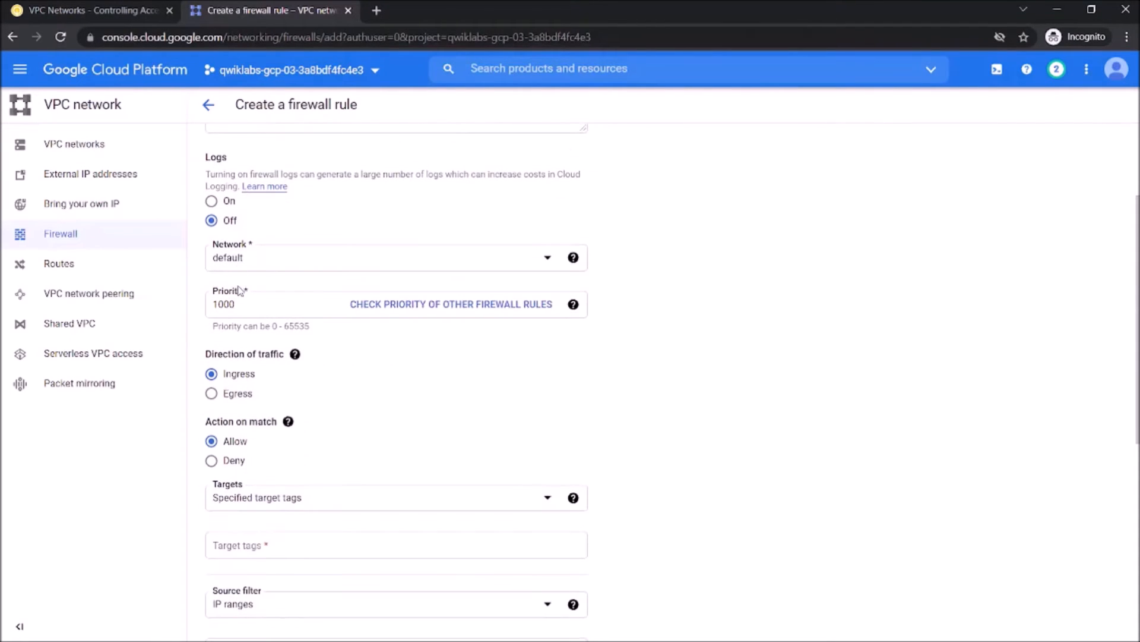
scroll(235, 363, down, 3)
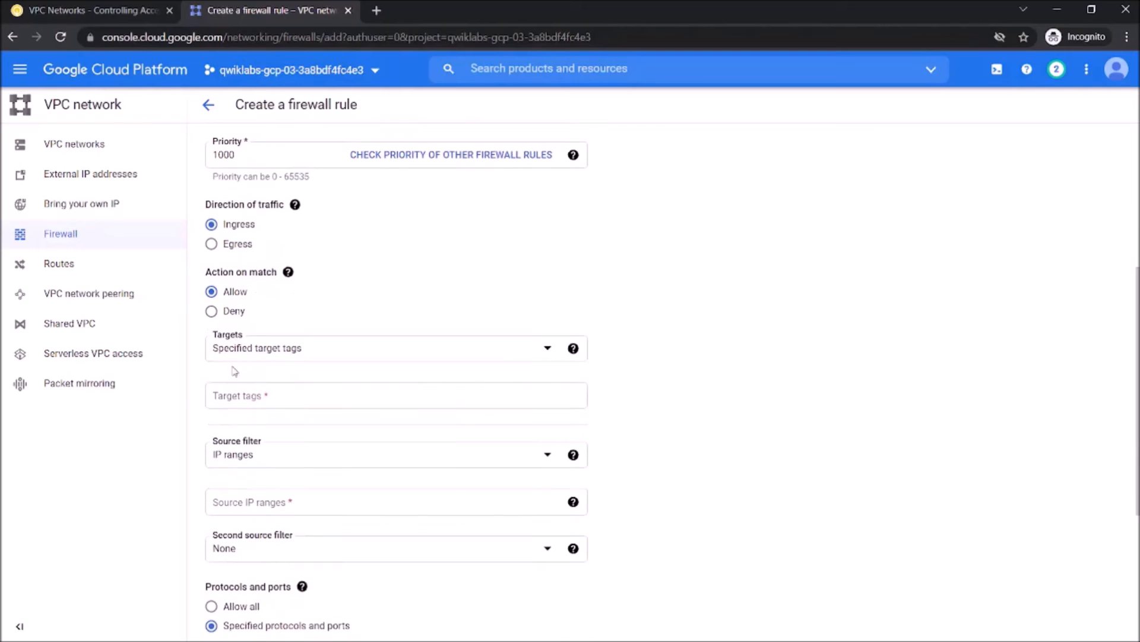
click(112, 14)
drag(354, 408, 407, 408)
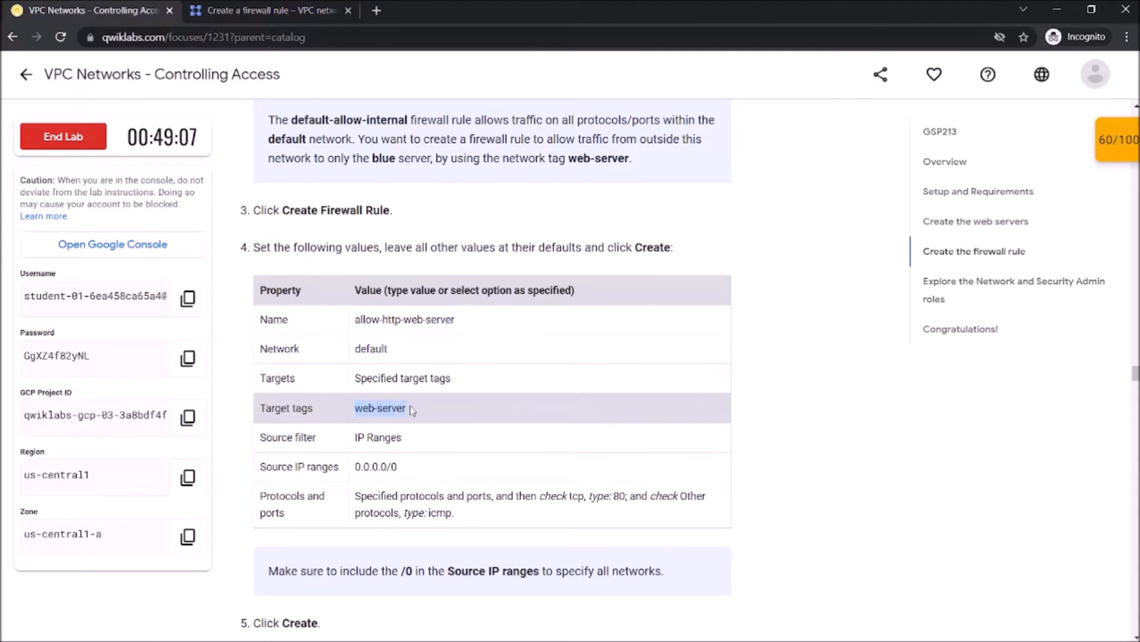
click(289, 9)
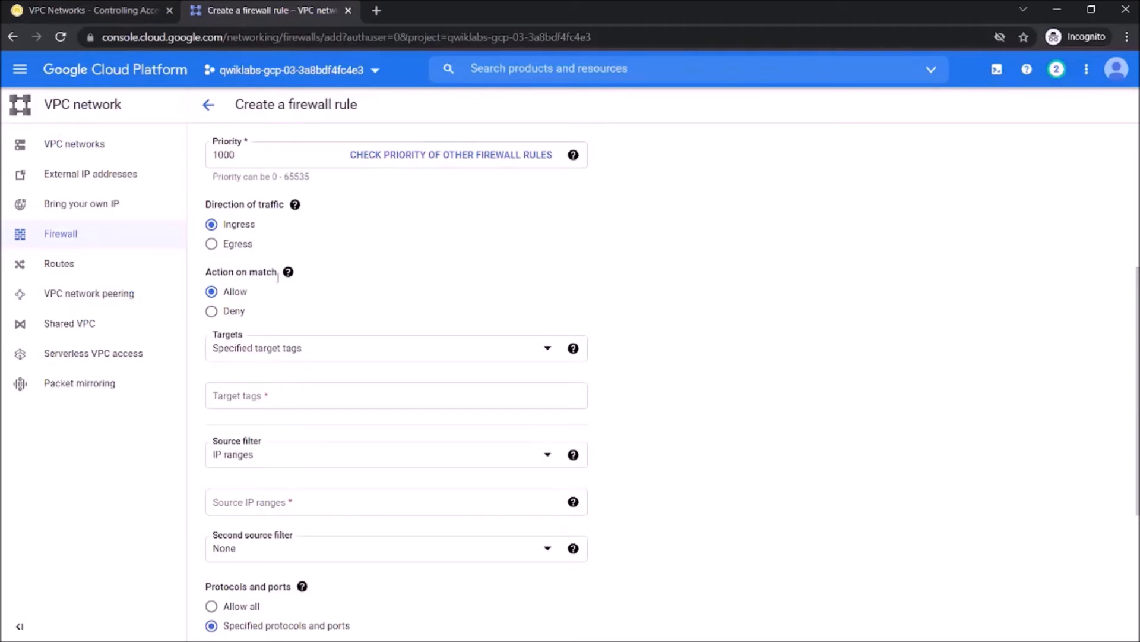
click(291, 398)
key(ctrl+v)
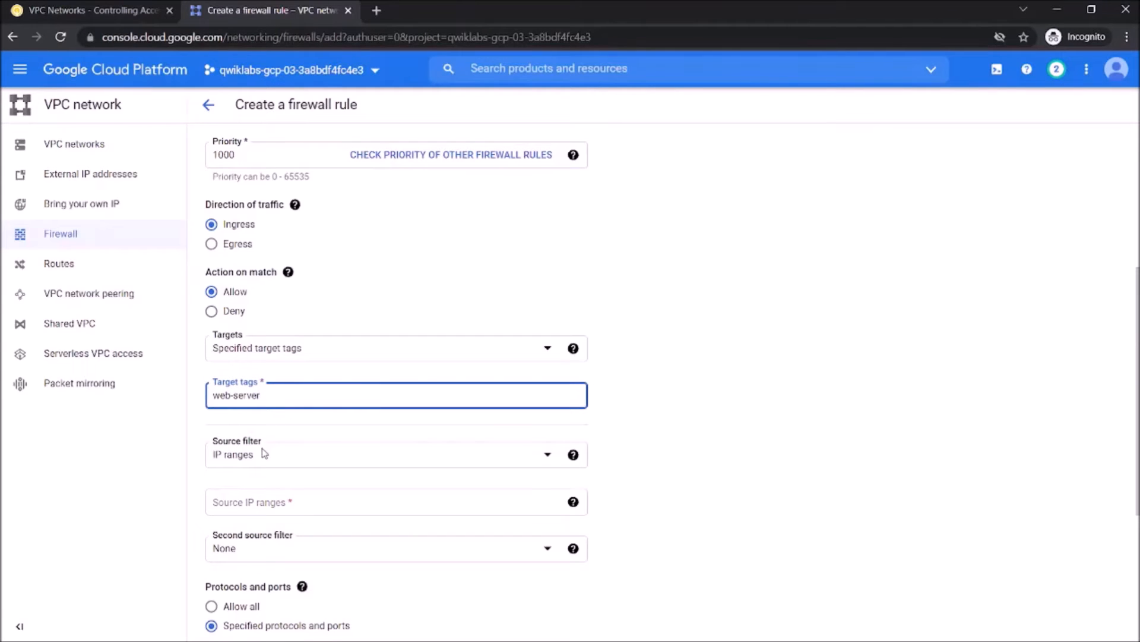
Copy 0.0.0.0/0 from the lab's table and enter it as the rule's source IP range
click(124, 10)
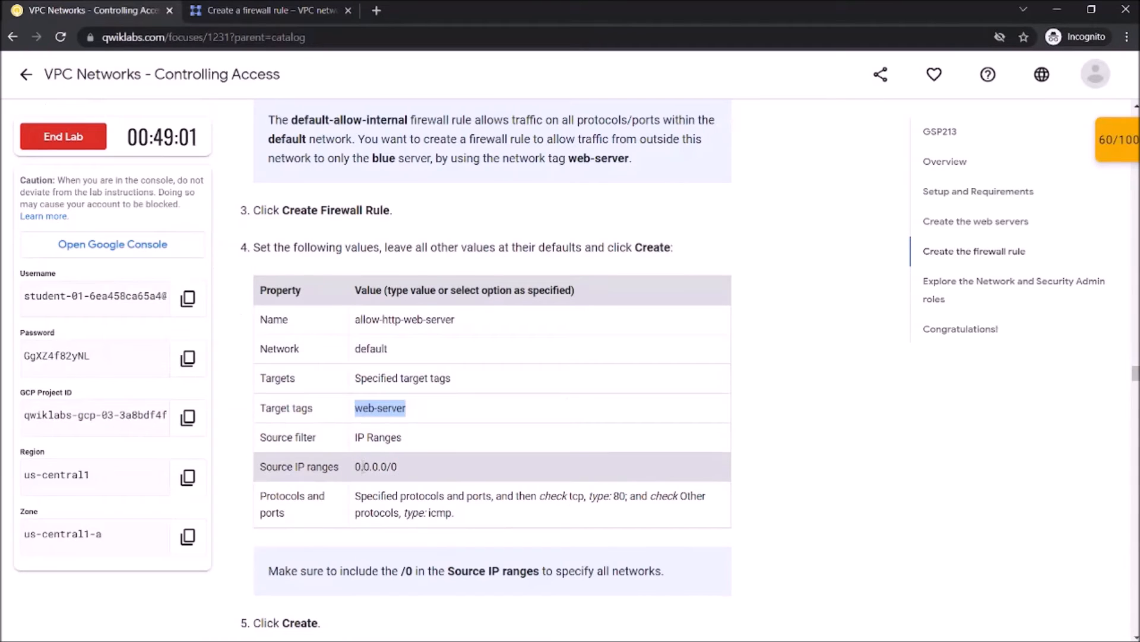
drag(356, 467, 398, 467)
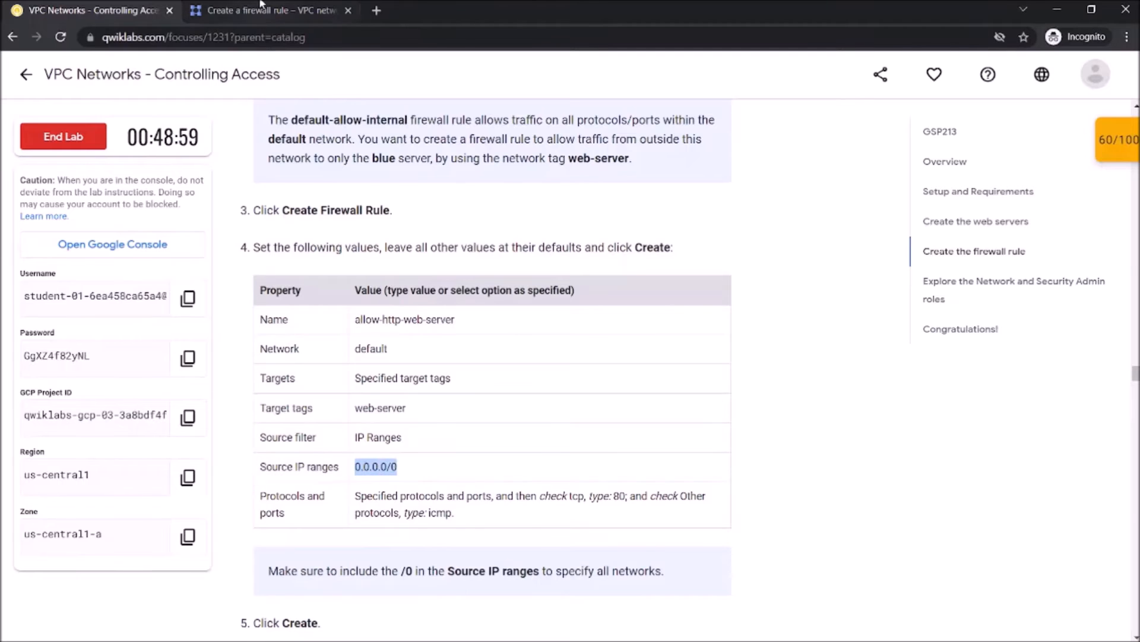
click(273, 10)
click(299, 500)
key(ctrl+v)
scroll(299, 500, down, 5)
click(249, 565)
scroll(285, 323, down, 5)
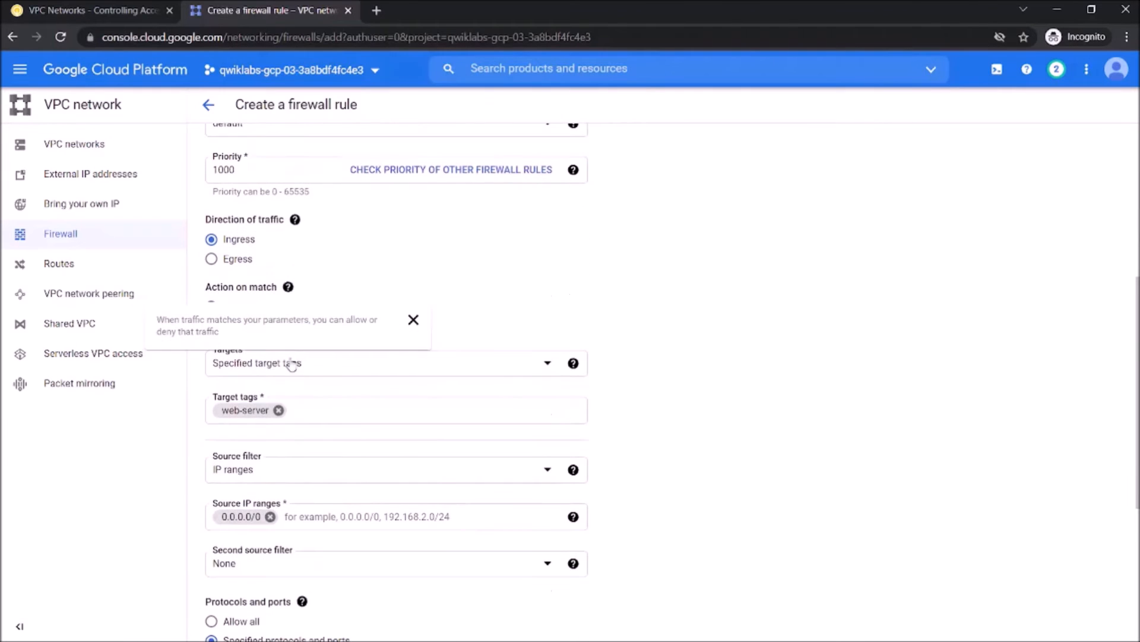
Allow tcp port 80 and the other protocol icmp in the rule's specified protocols and ports
scroll(273, 446, down, 5)
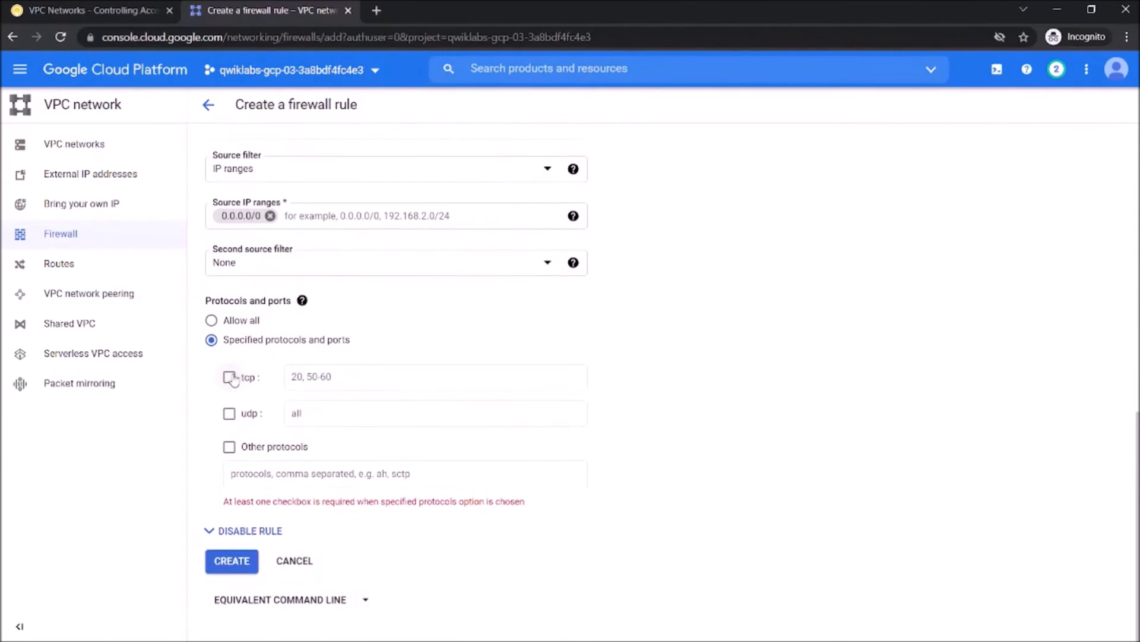
click(229, 394)
click(334, 398)
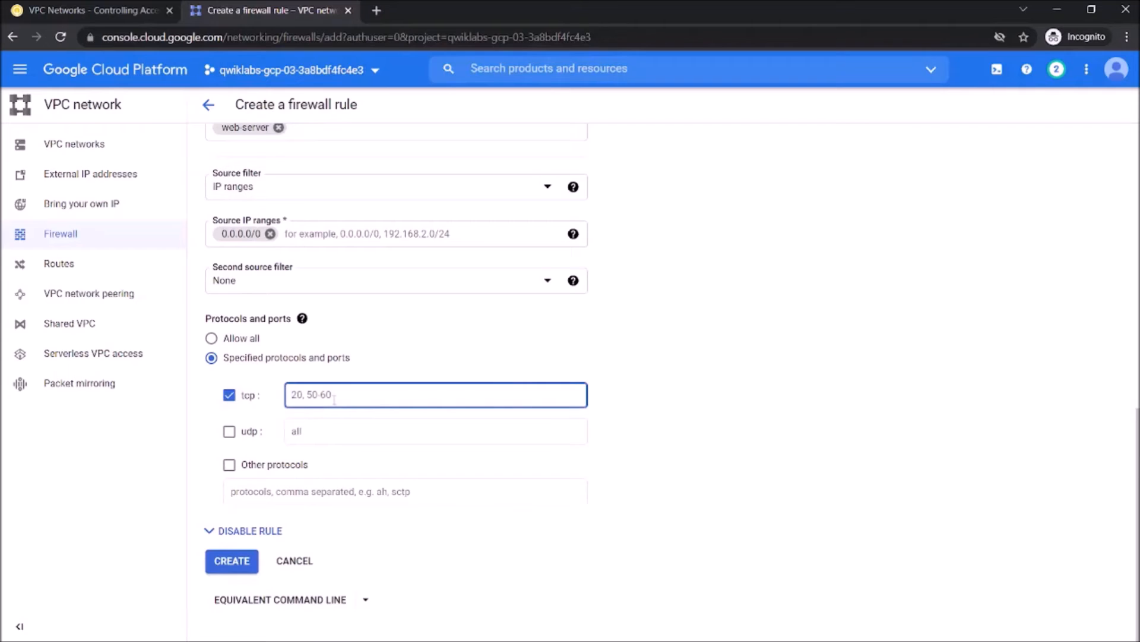
text(80)
click(284, 465)
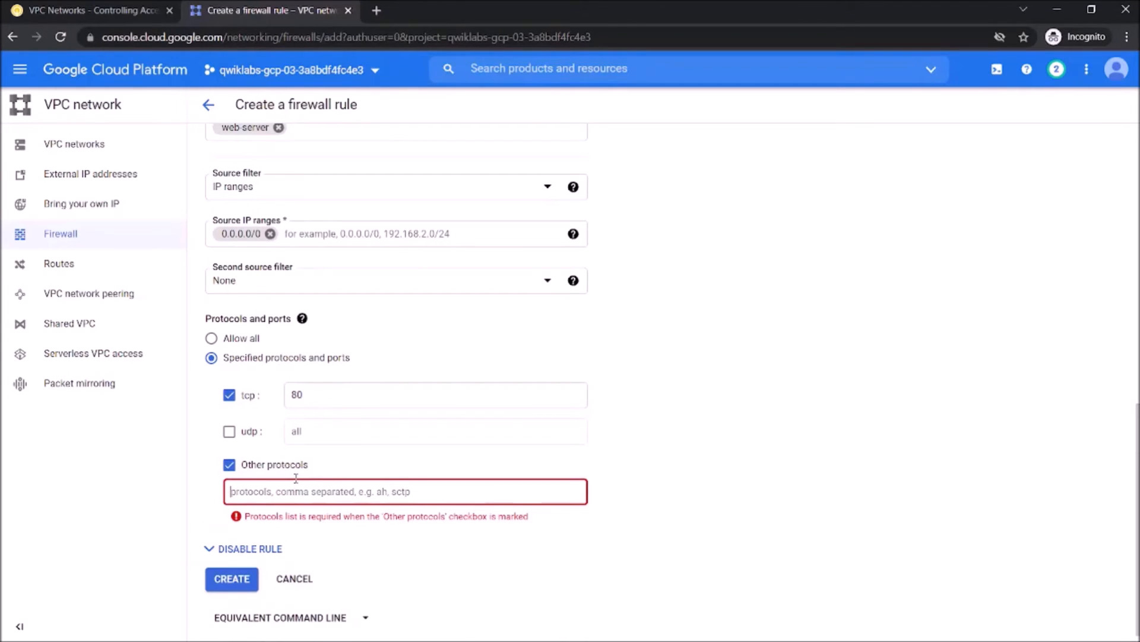
text(icmp)
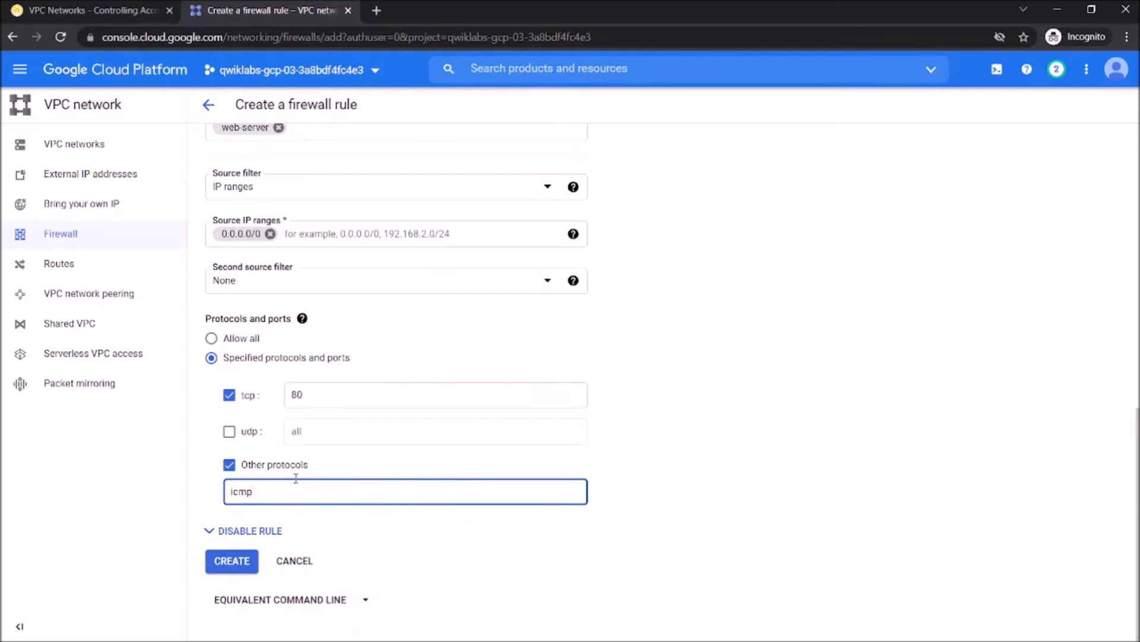
Submit the allow-http-web-server firewall rule with its tcp 80 and icmp settings to create it
key(Return)
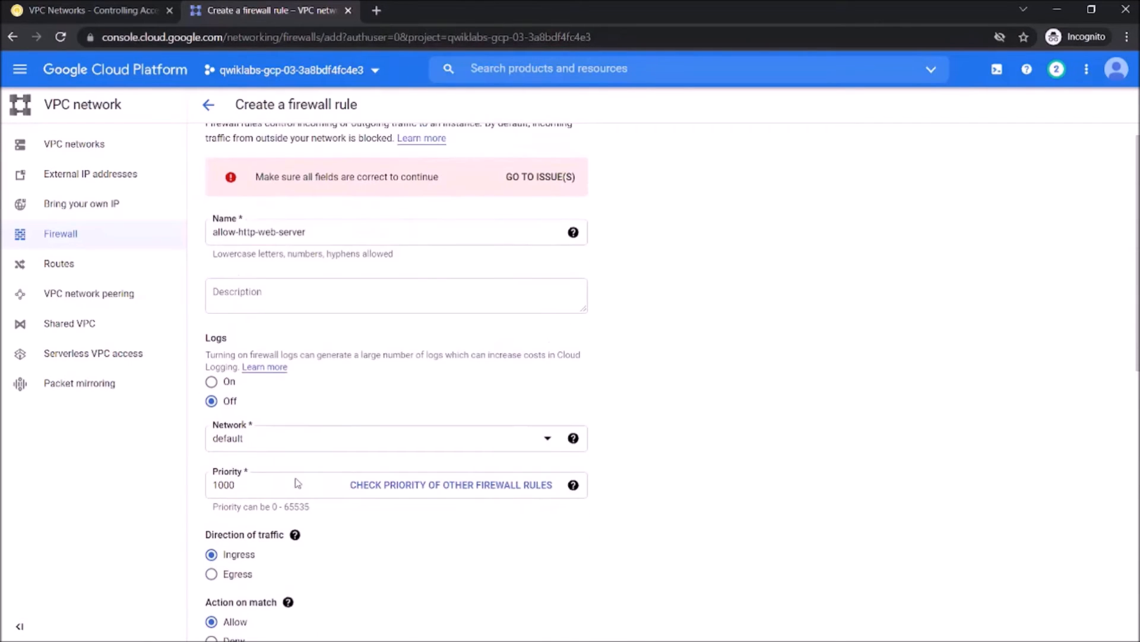
scroll(379, 364, down, 10)
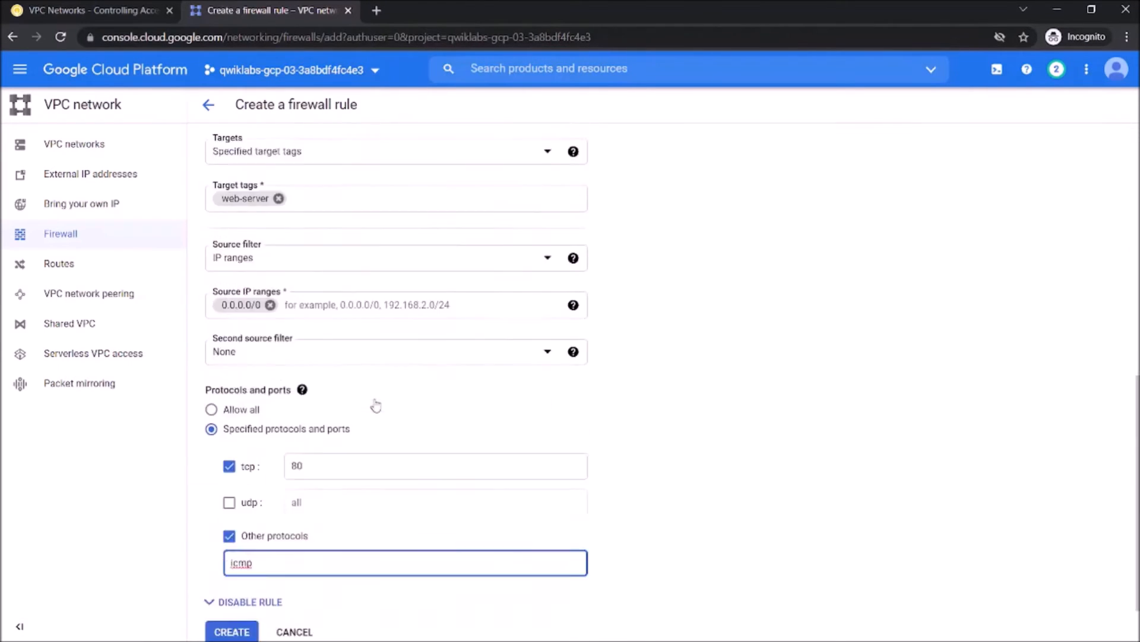
click(232, 569)
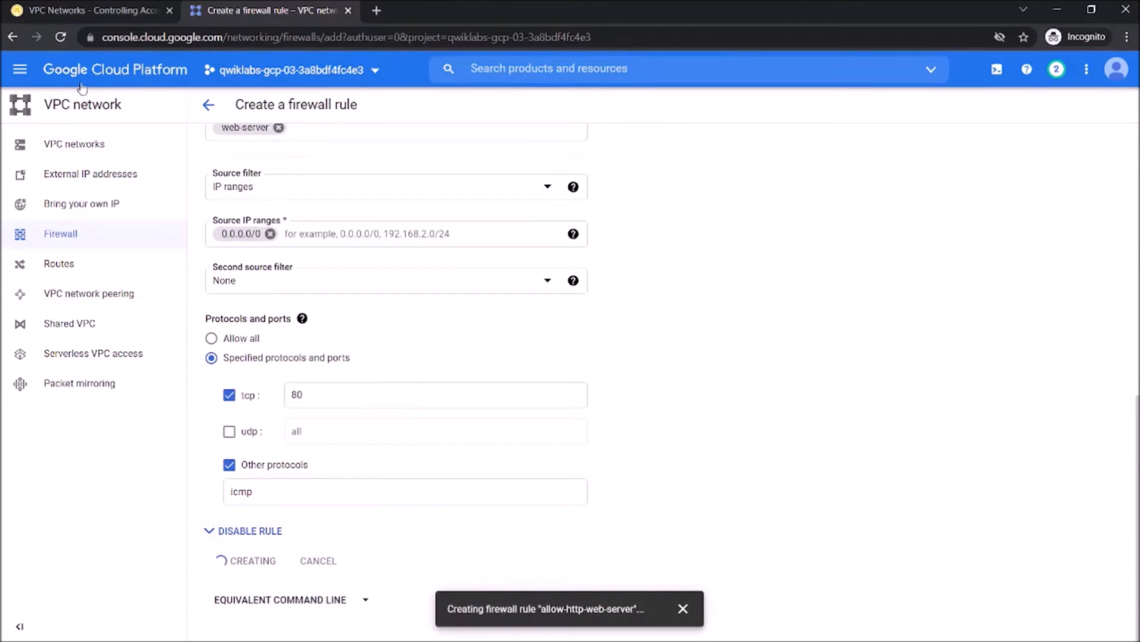
Return to the lab instructions and check the progress of the "Create the tagged firewall rule" task
click(83, 10)
scroll(408, 364, down, 5)
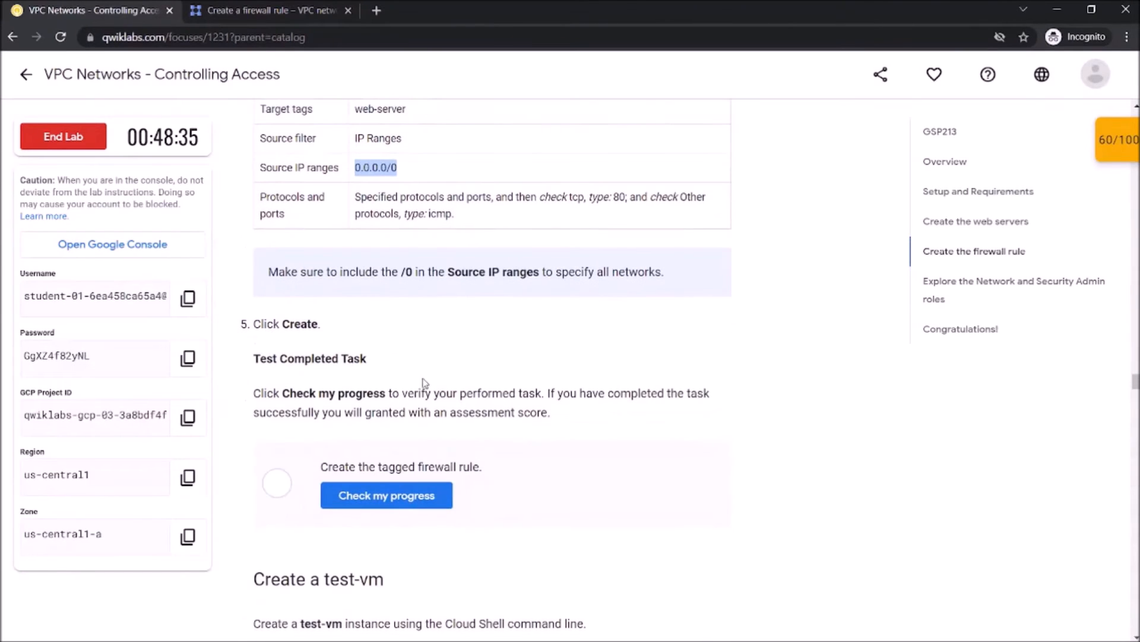
click(294, 12)
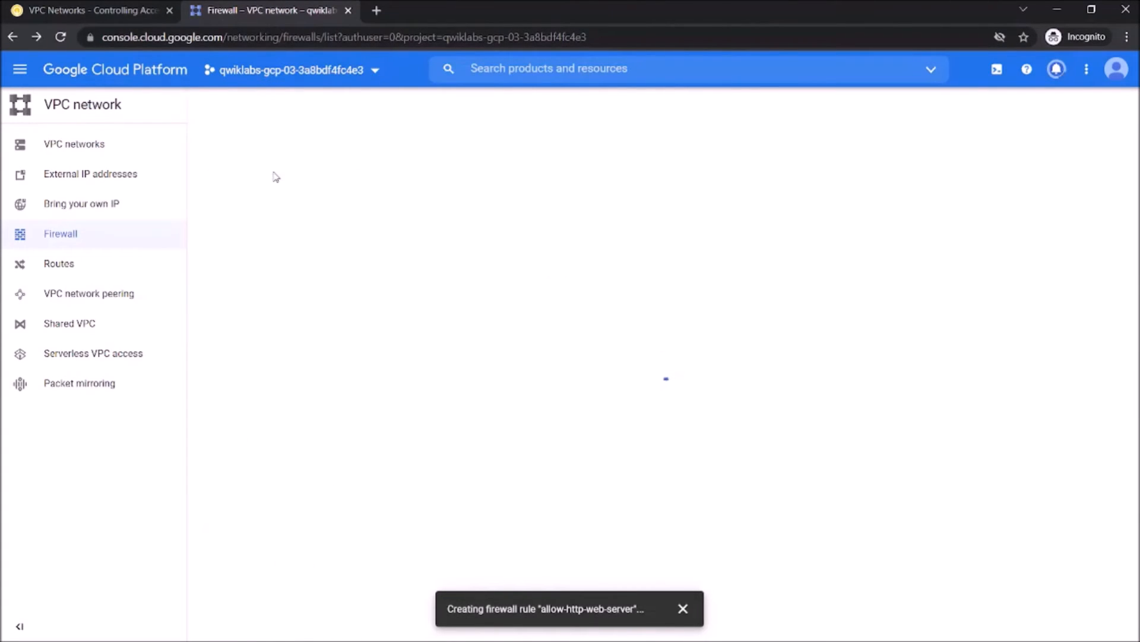
click(75, 21)
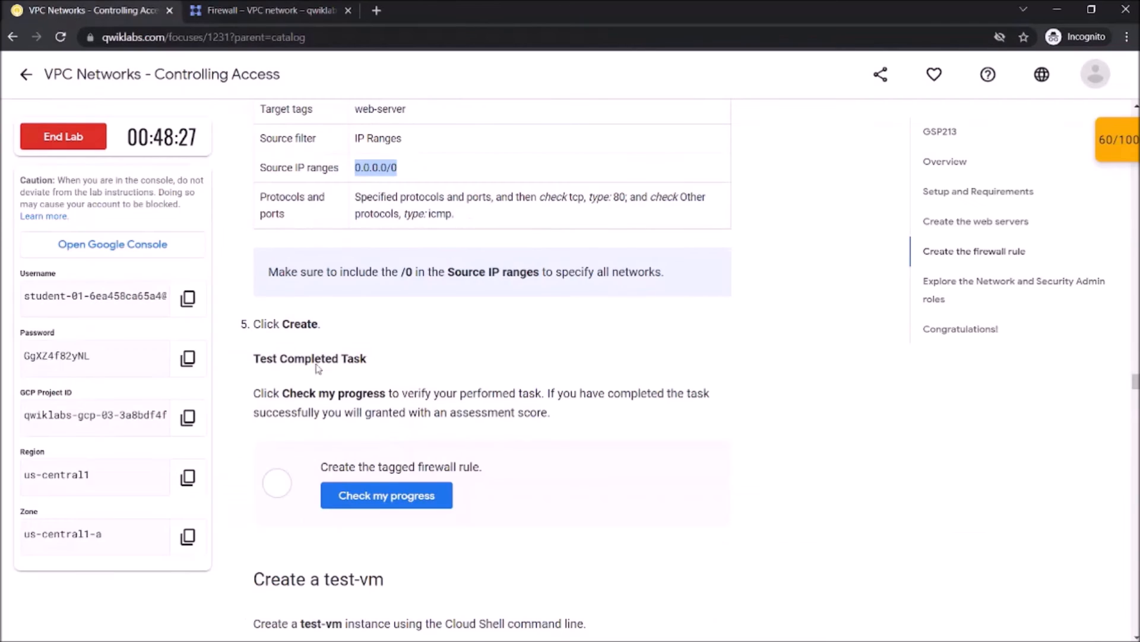
click(358, 488)
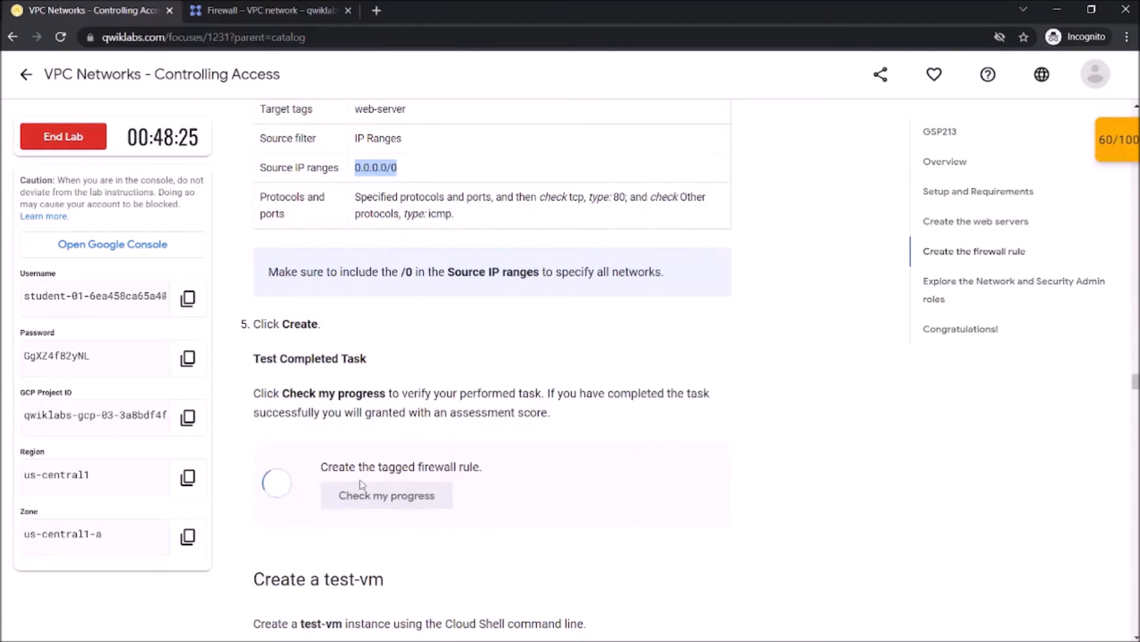
Copy the lab's gcloud command for creating test-vm with machine type f1-micro in us-central1-a and run it in Cloud Shell
scroll(382, 412, down, 8)
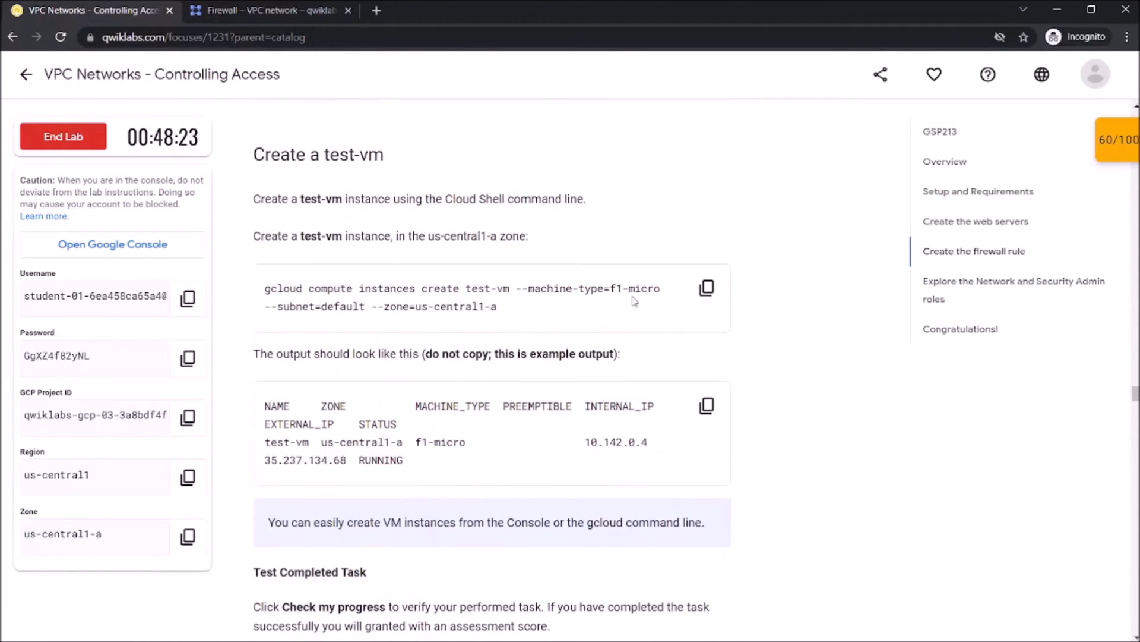
click(707, 289)
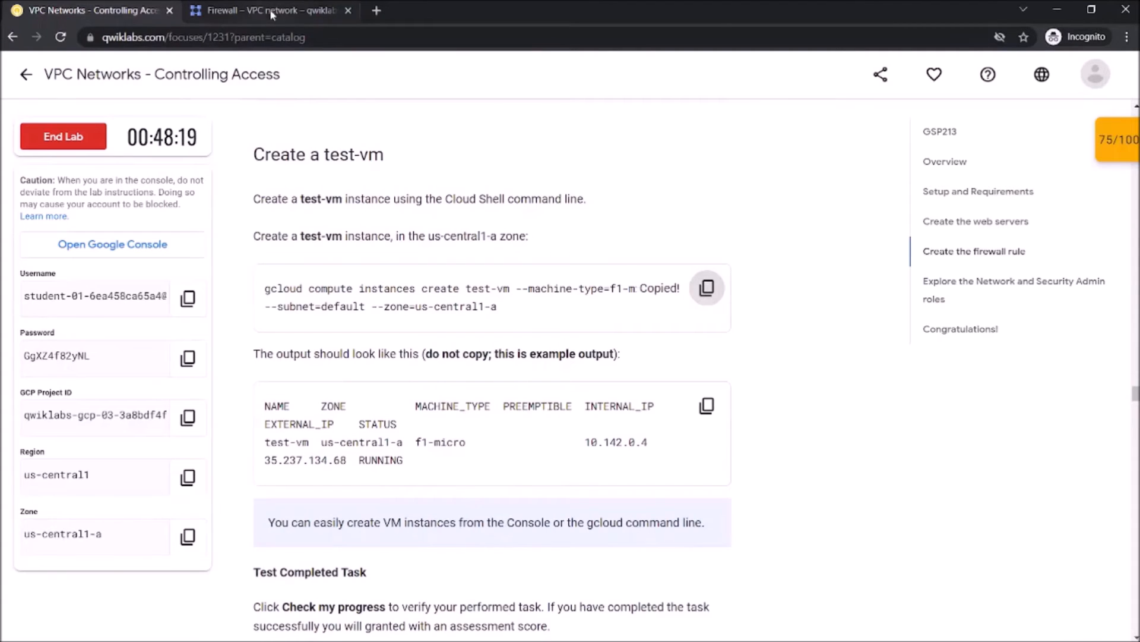
click(270, 10)
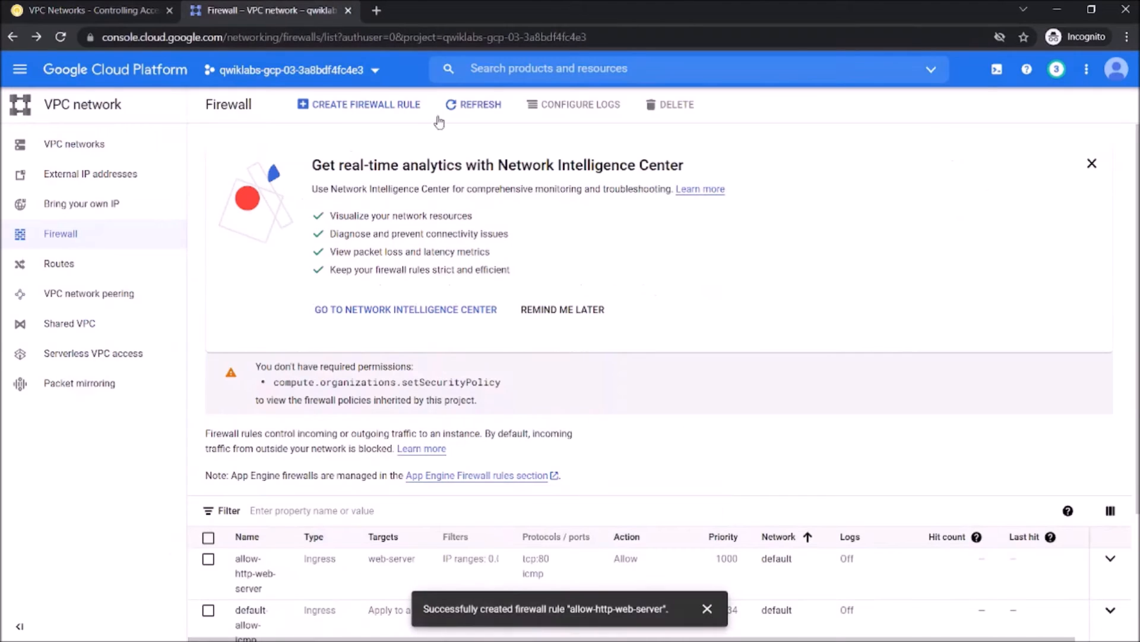
click(995, 74)
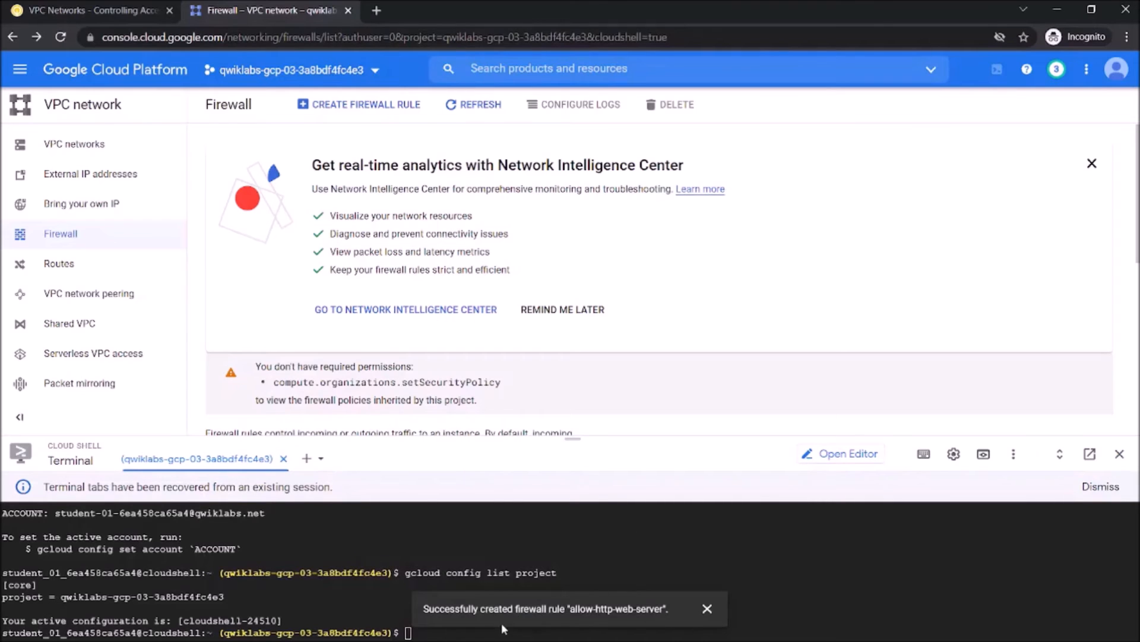
click(706, 609)
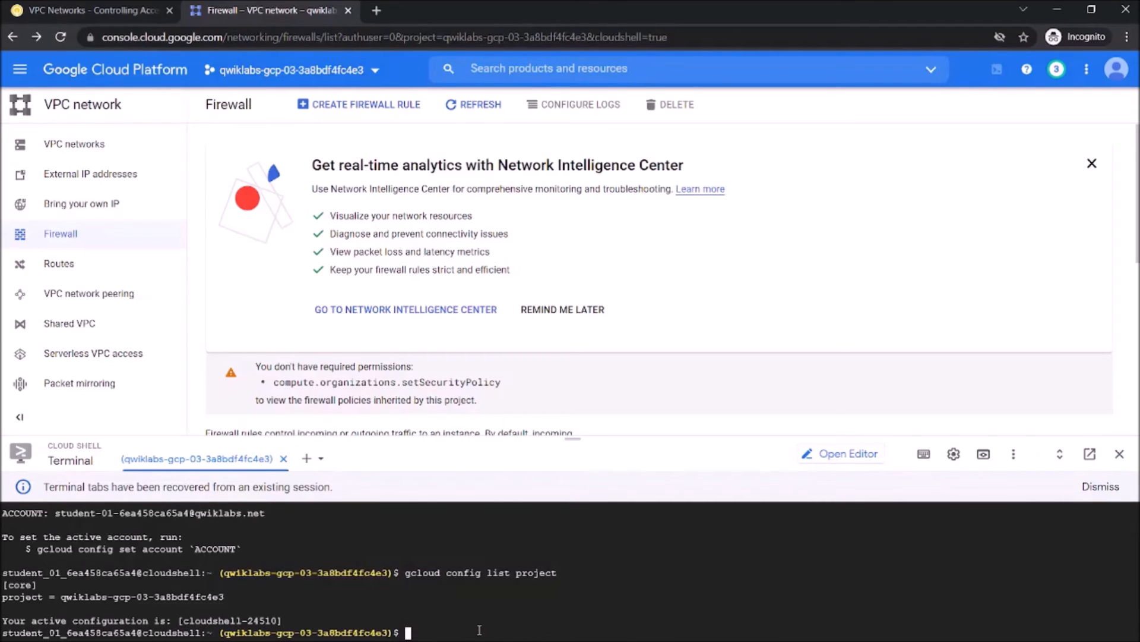
key(ctrl+v)
key(Return)
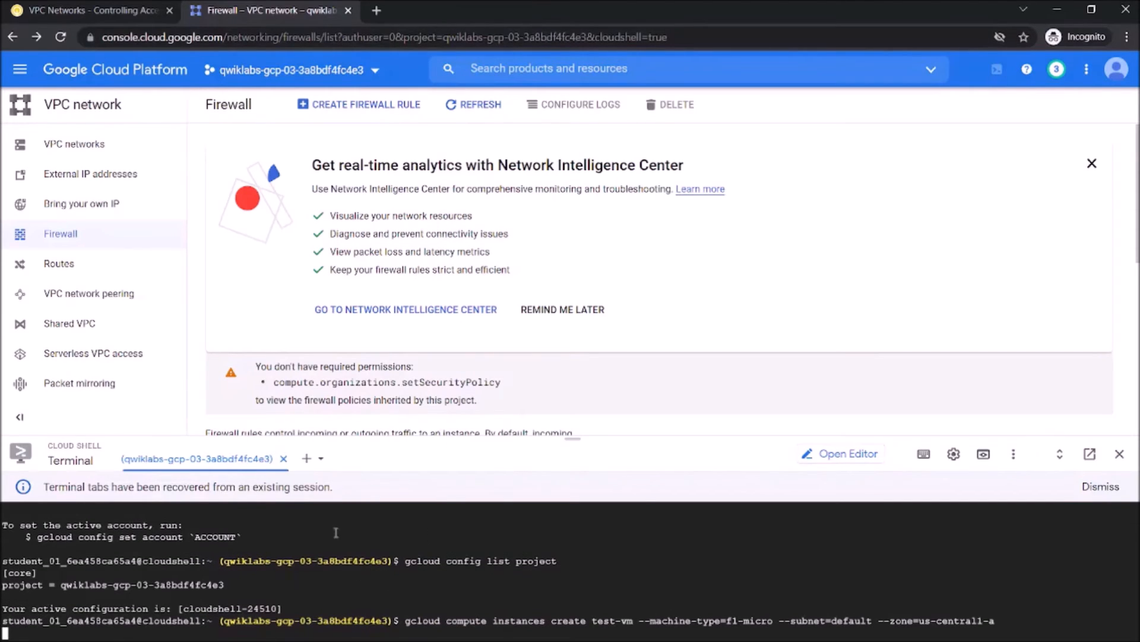
Make sure the test-vm creation command has finished in Cloud Shell, and check the lab's "Create a test-vm" task progress
click(132, 6)
scroll(520, 455, down, 2)
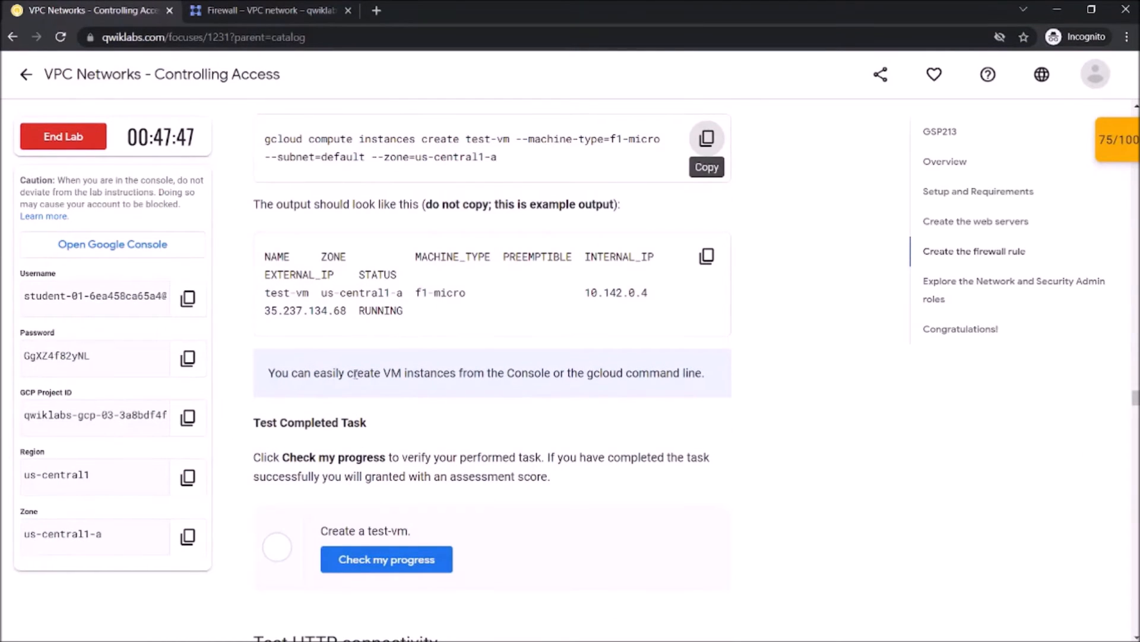
click(266, 15)
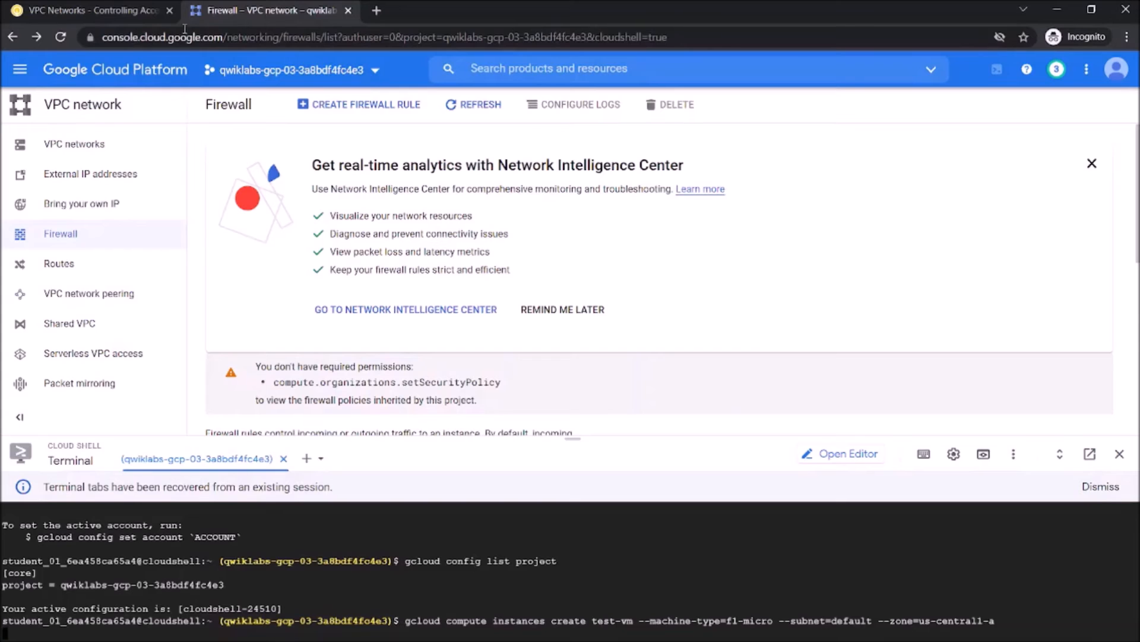
click(105, 12)
scroll(458, 417, down, 1)
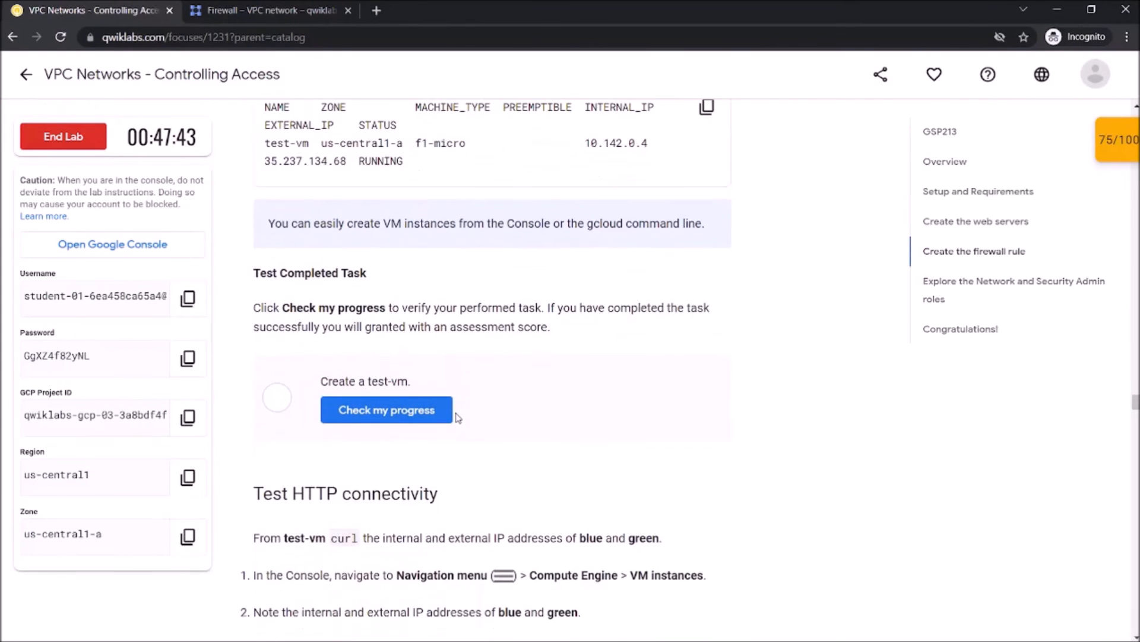
scroll(458, 418, down, 2)
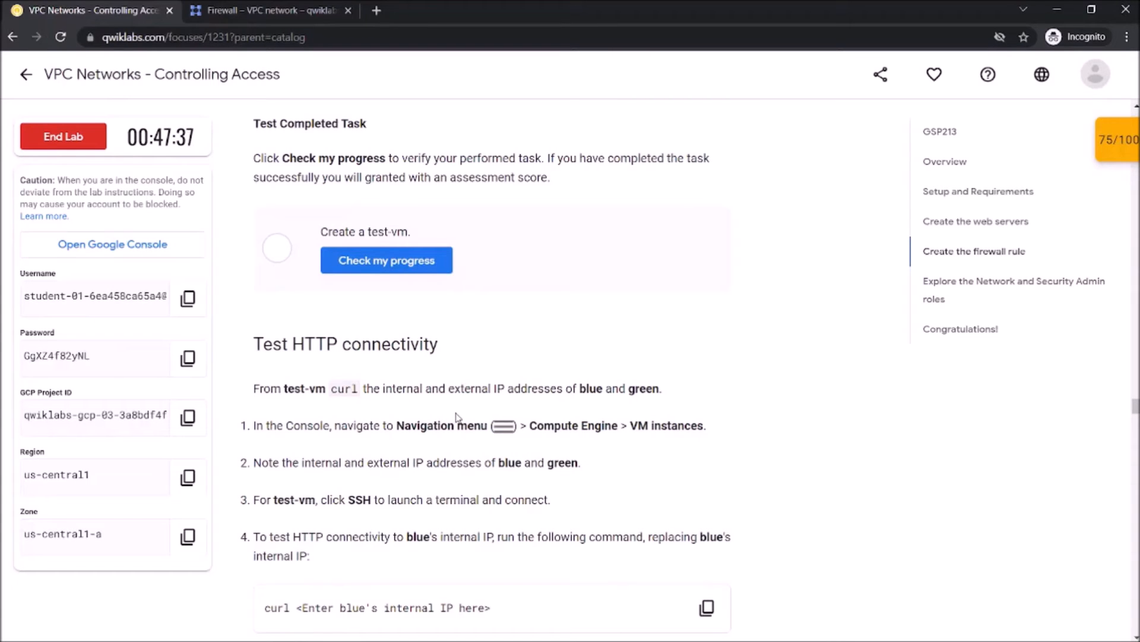
click(281, 17)
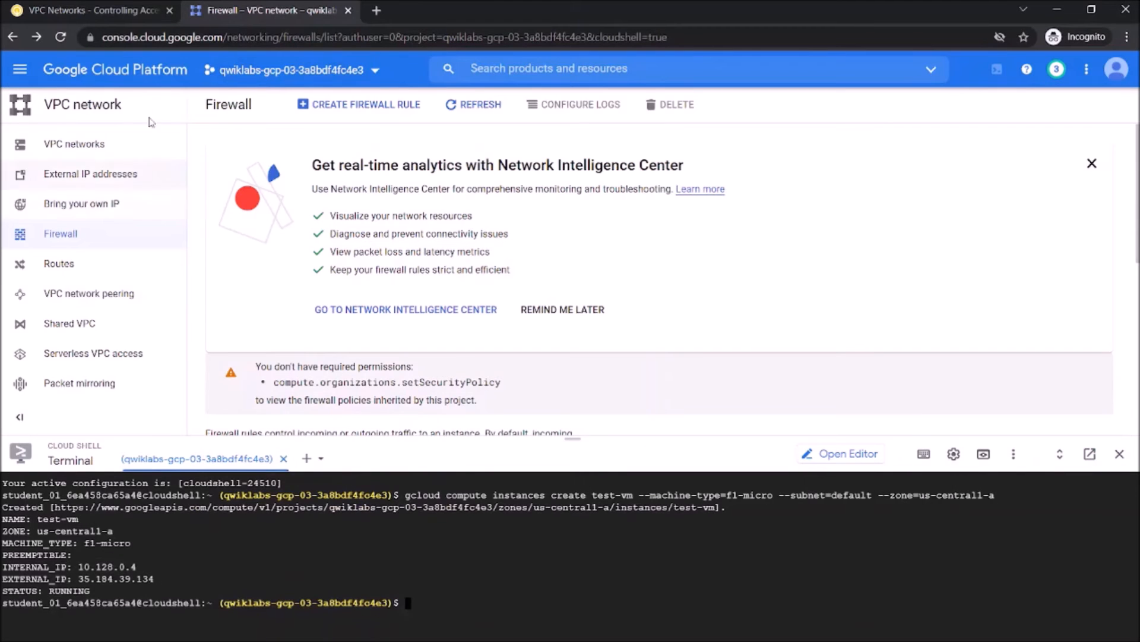
click(133, 17)
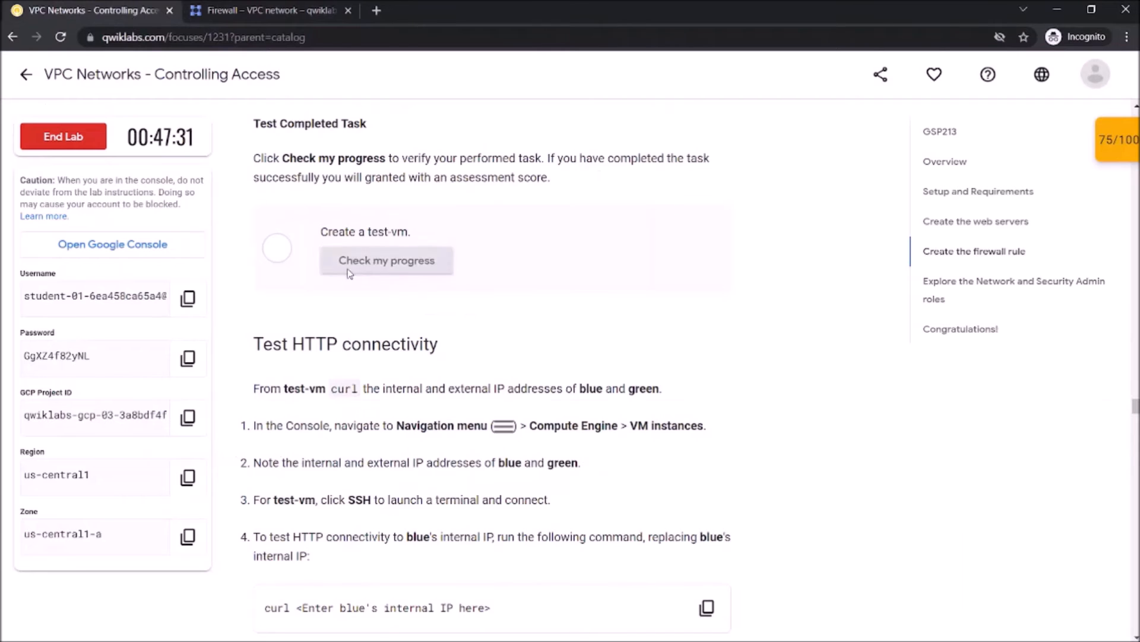
scroll(275, 518, down, 2)
scroll(275, 518, up, 2)
scroll(409, 357, down, 2)
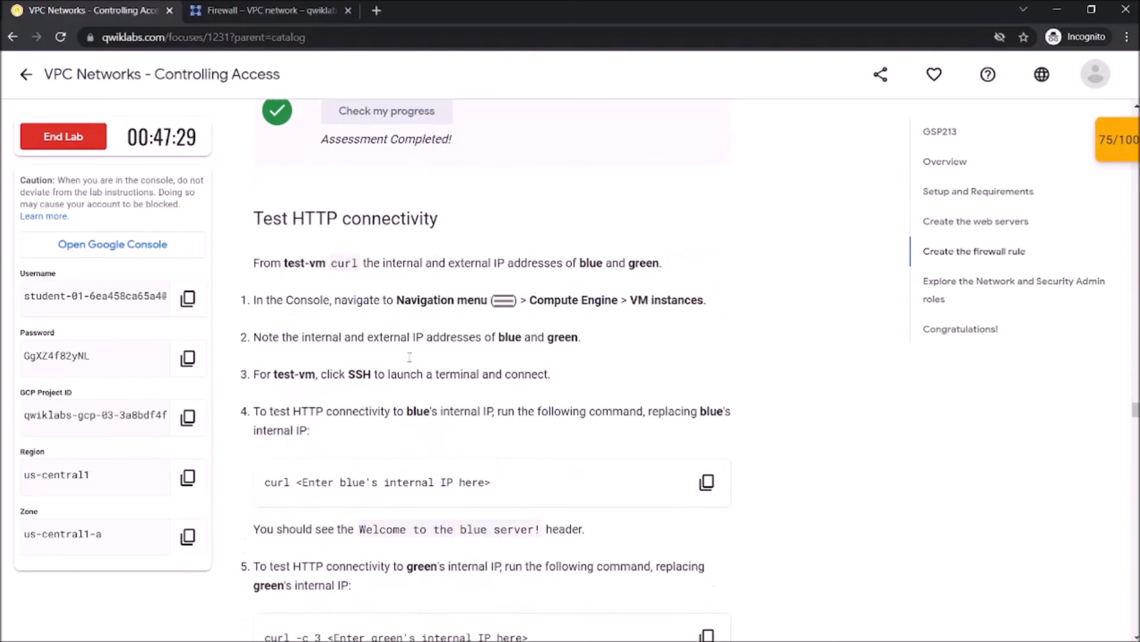
Open the Compute Engine VM instances list and read the lab's steps for testing HTTP connectivity
click(248, 9)
click(20, 70)
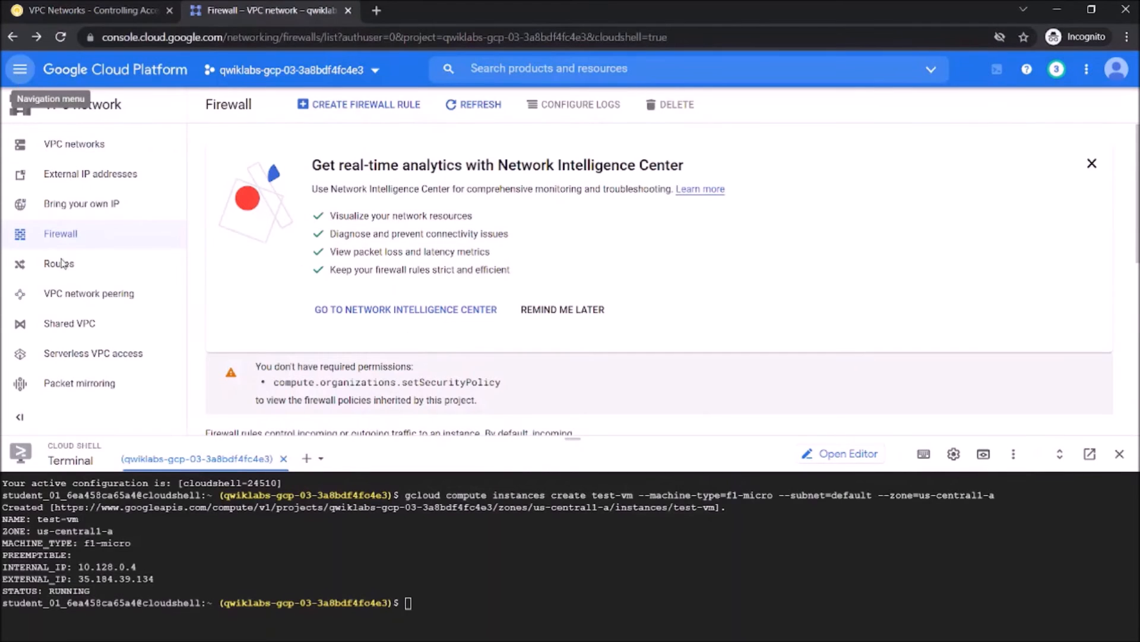
mouse_move(89, 486)
click(255, 98)
click(98, 11)
scroll(514, 371, down, 3)
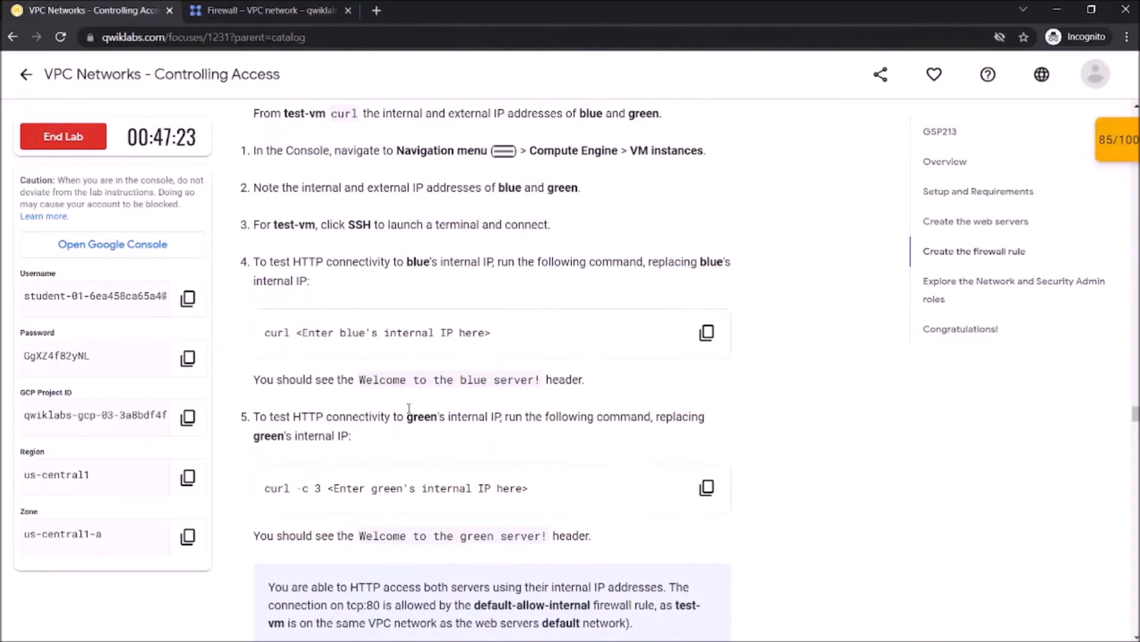
click(223, 10)
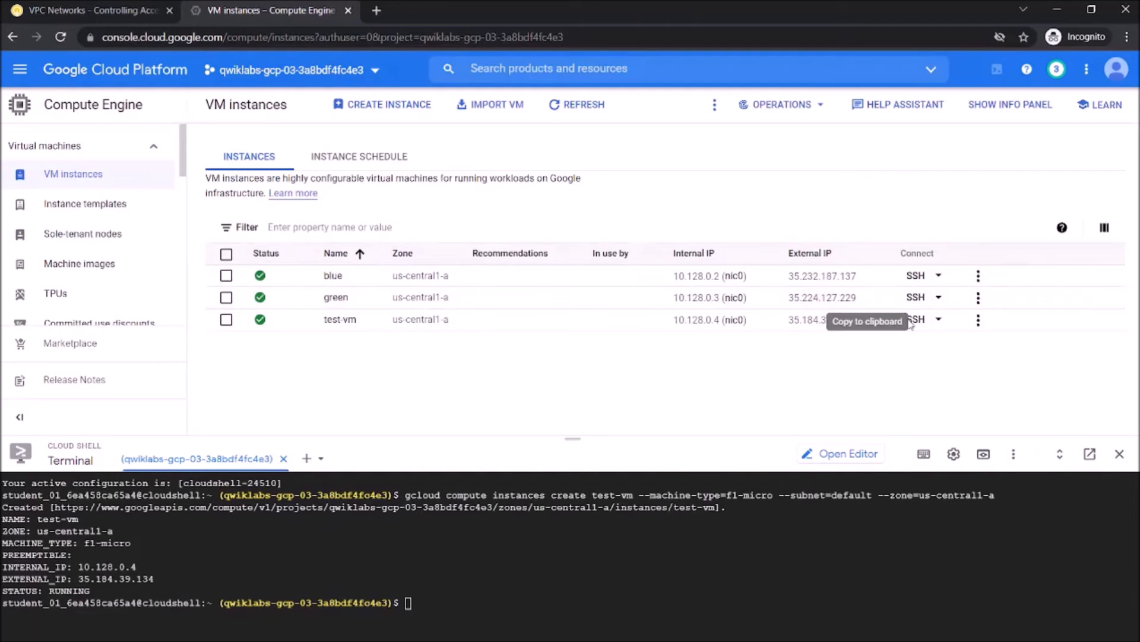
Open an SSH session to the test-vm instance, moving its window clear, and confirm the connection
click(916, 319)
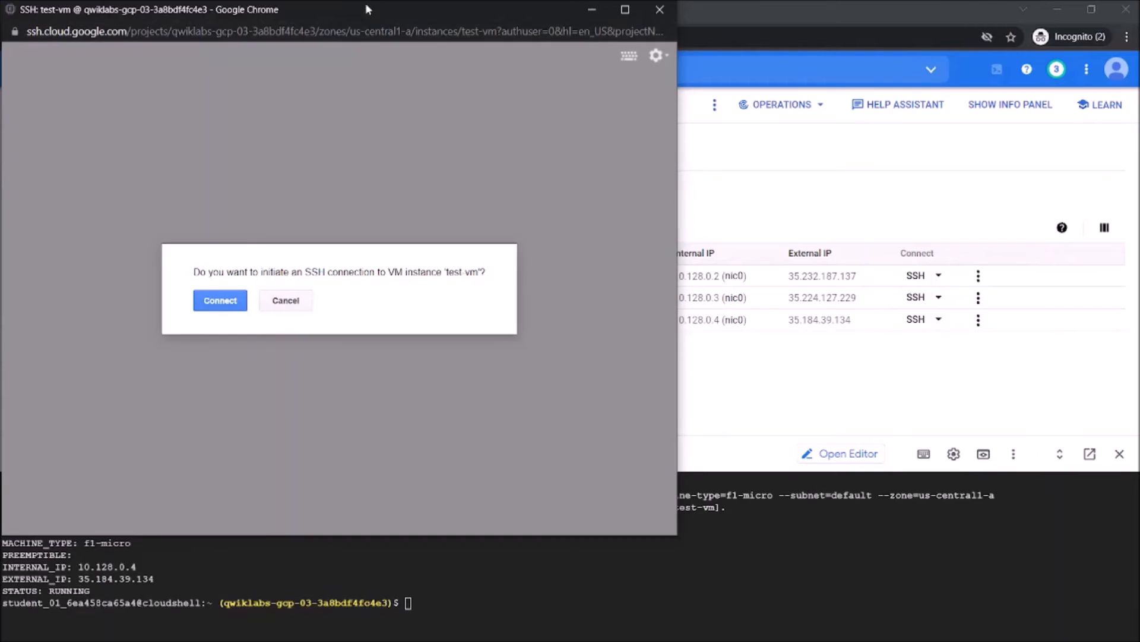
drag(367, 8, 646, 59)
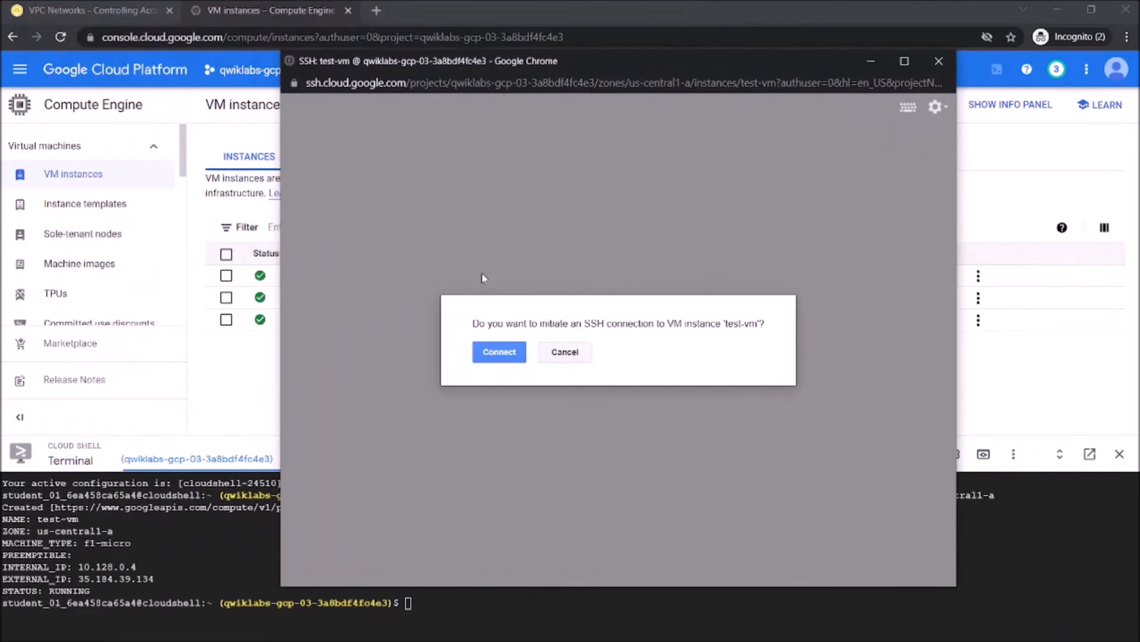
click(487, 350)
Copy blue's internal IP from the VM instances list and run curl 10.128.0.2 in the test-vm SSH session
click(87, 14)
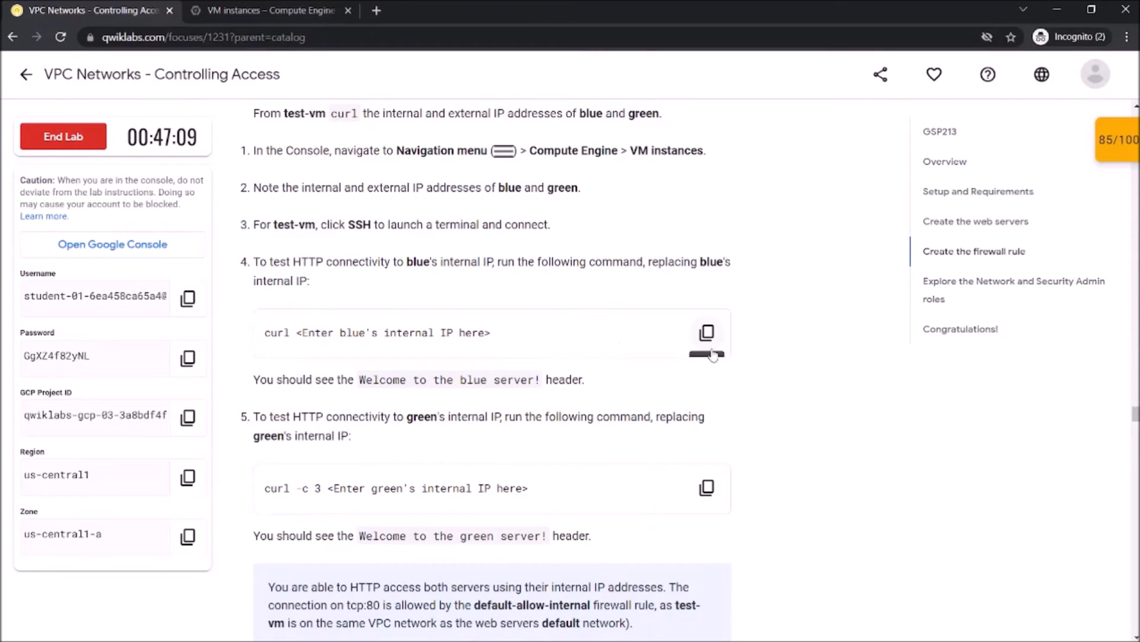
double_click(272, 333)
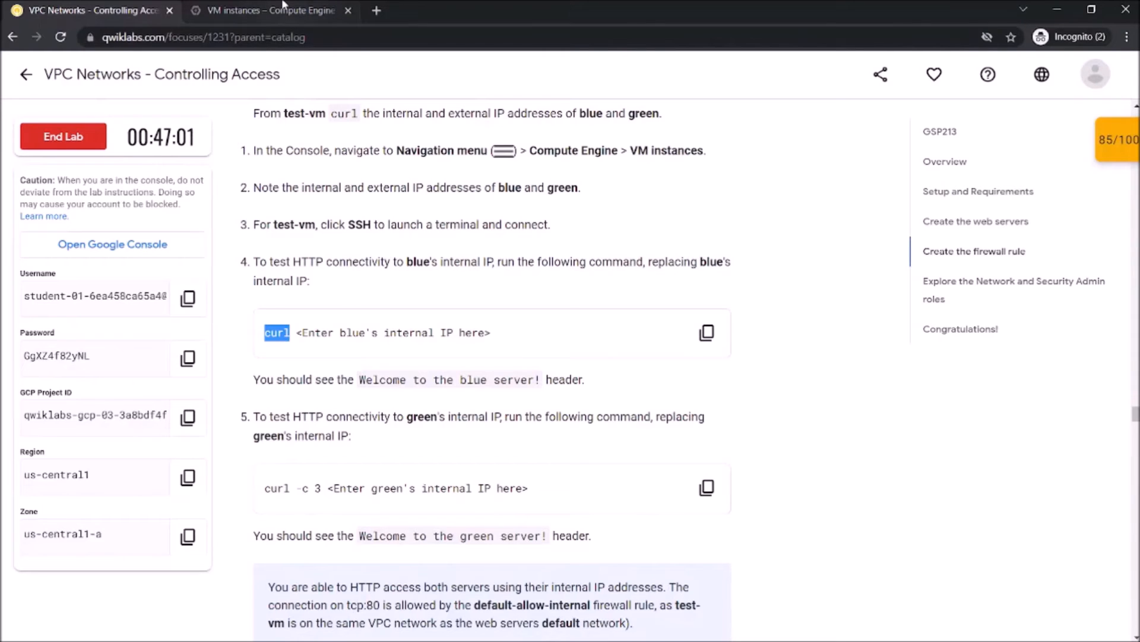
key(alt+Tab)
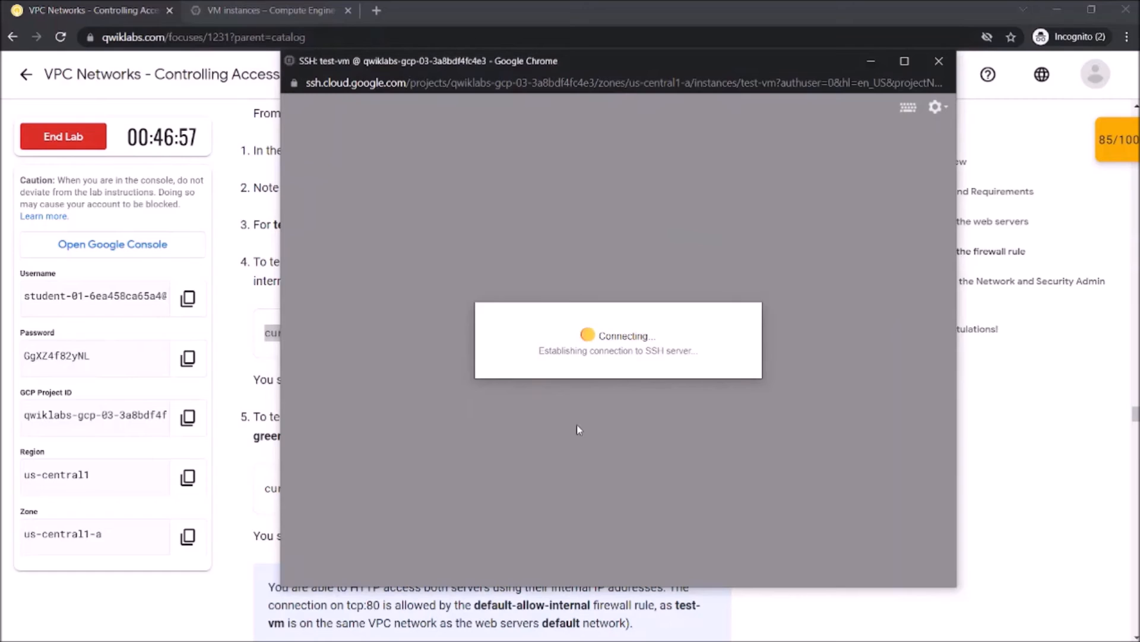
click(525, 38)
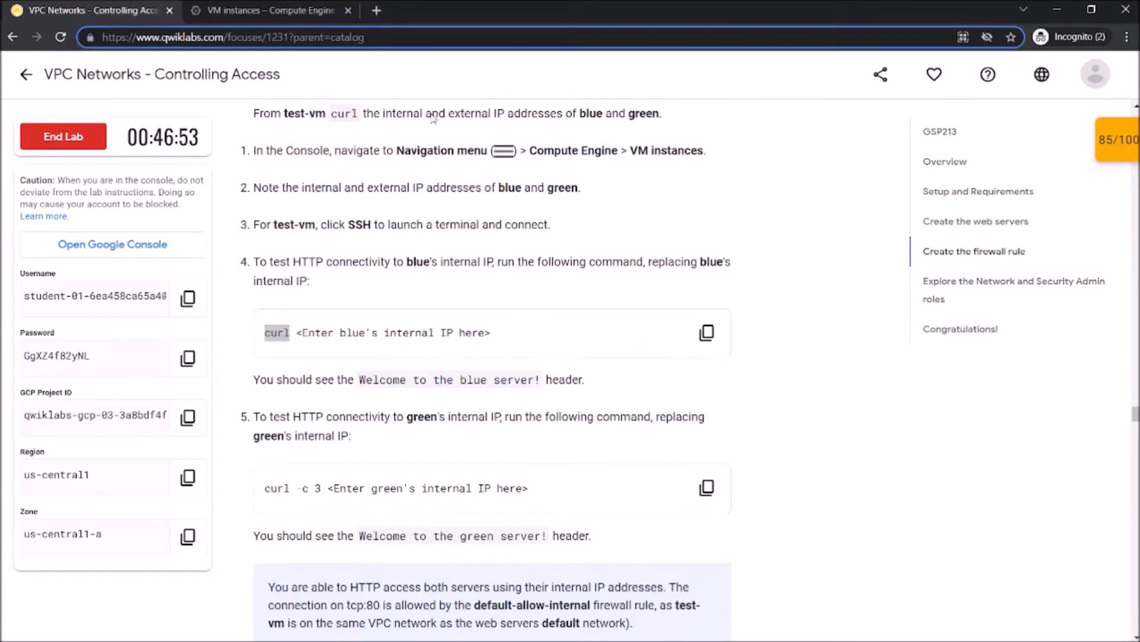
click(291, 12)
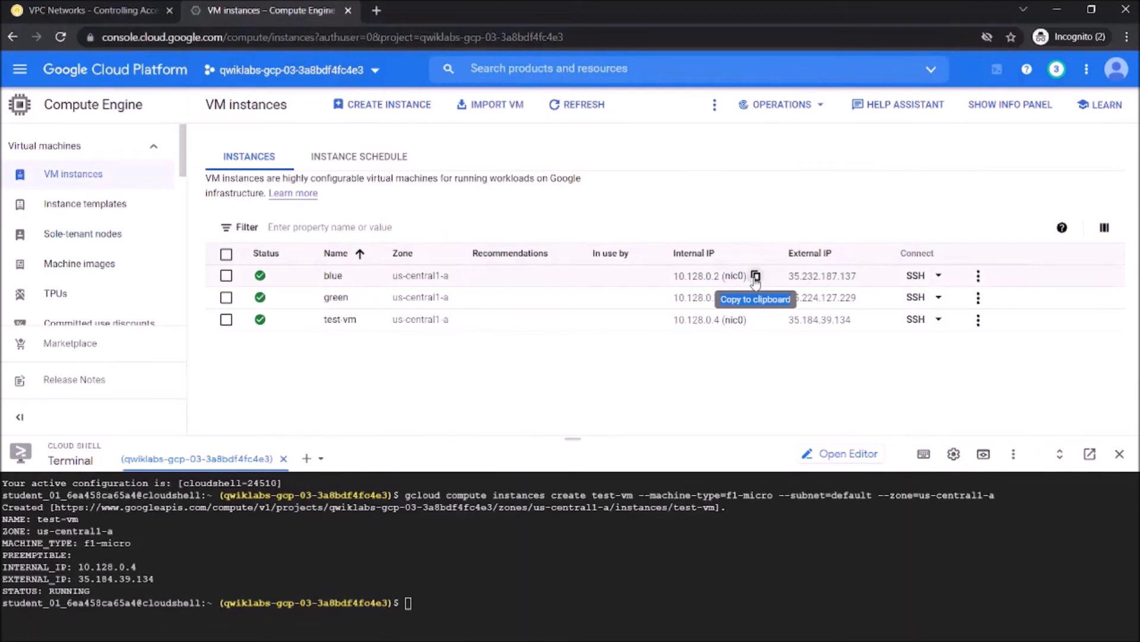
click(756, 275)
key(alt+Tab)
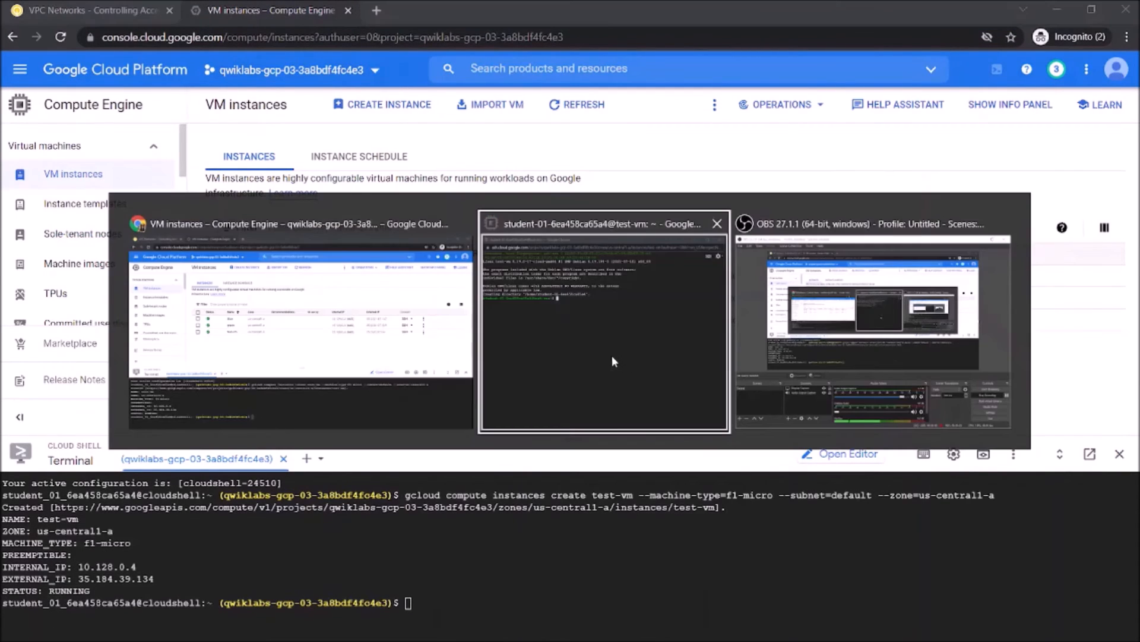
text(curl)
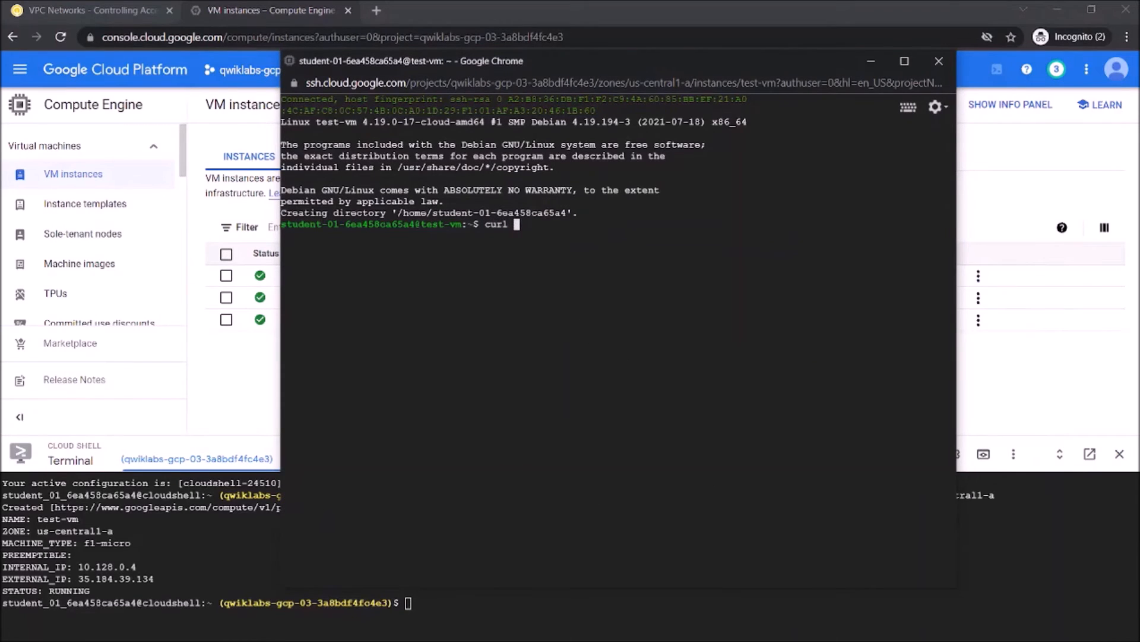
key(ctrl+v)
key(Return)
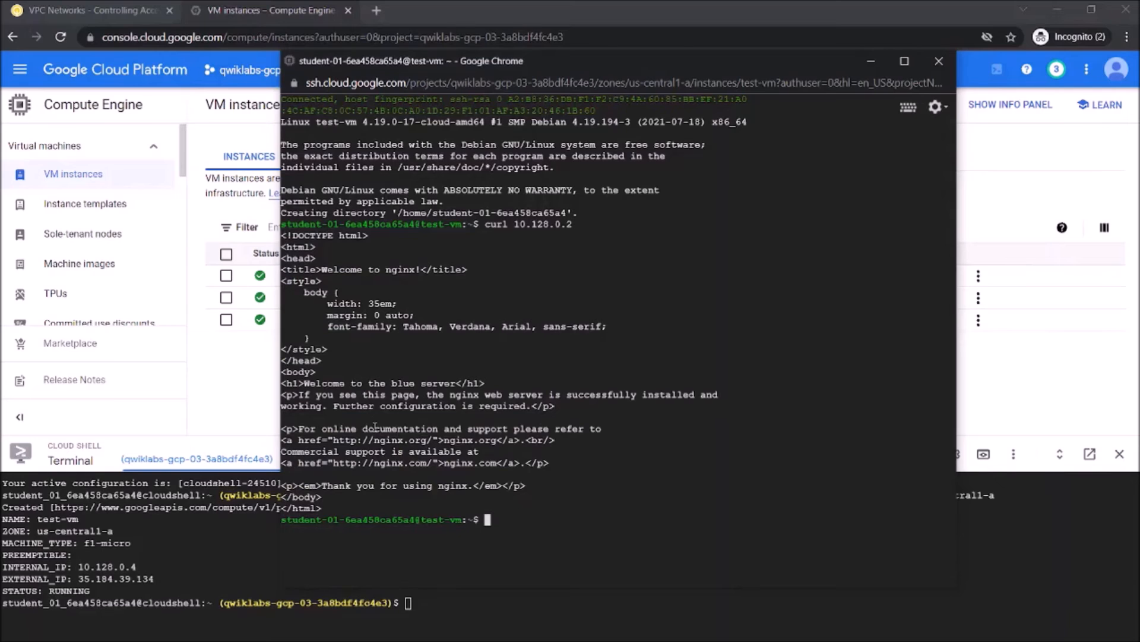
Copy green's internal IP from the VM instances list and run curl 10.128.0.3 in the test-vm SSH session
click(254, 396)
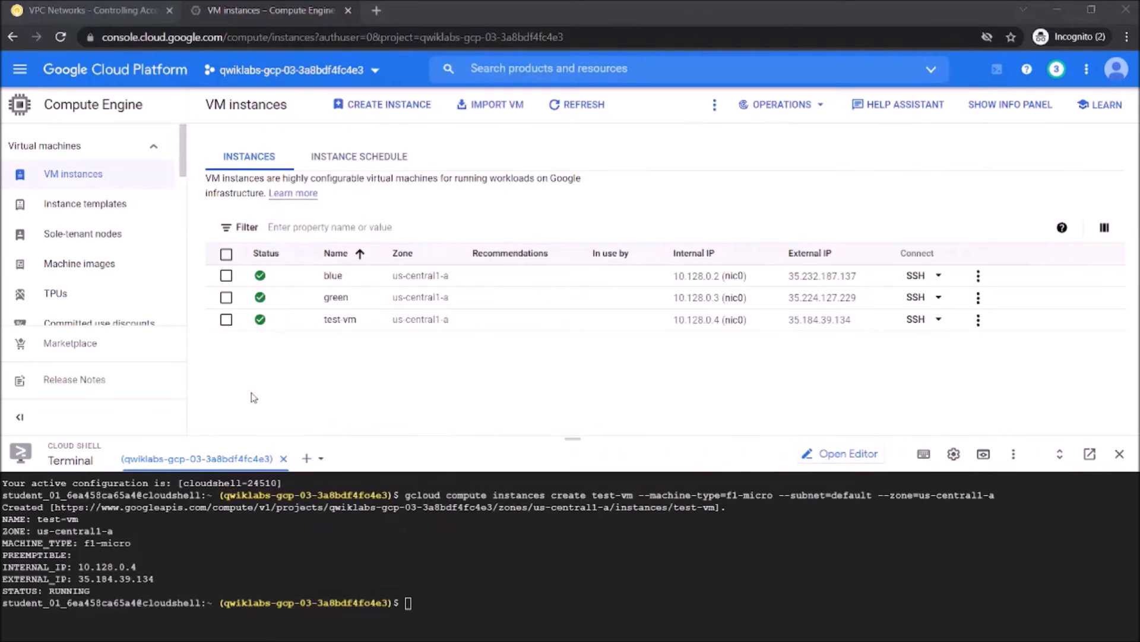
click(118, 10)
click(224, 13)
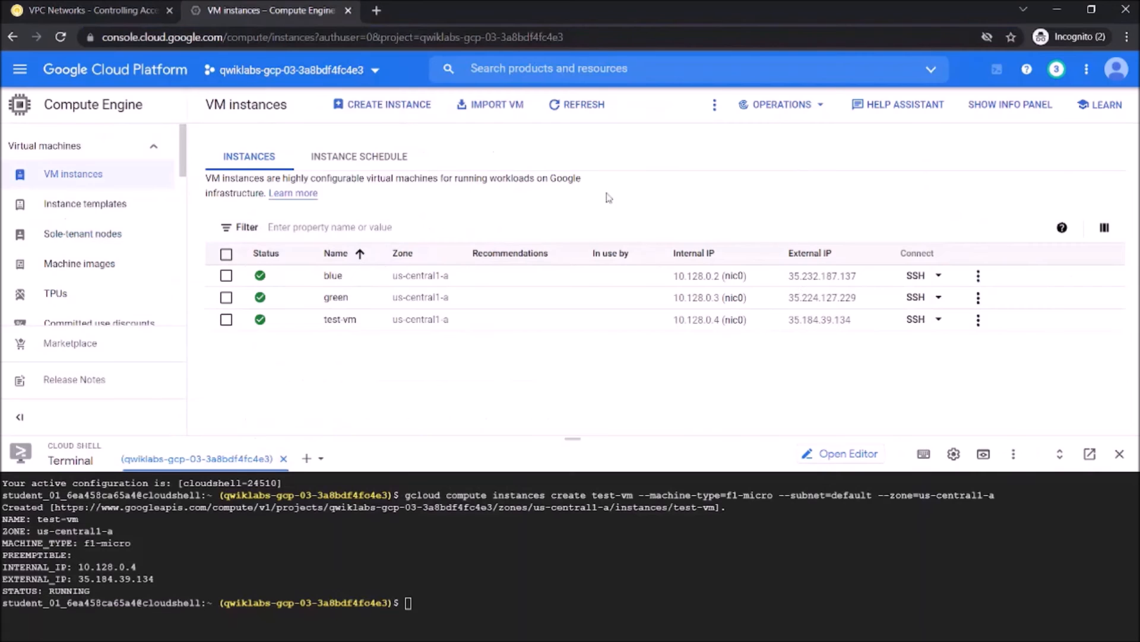
click(755, 298)
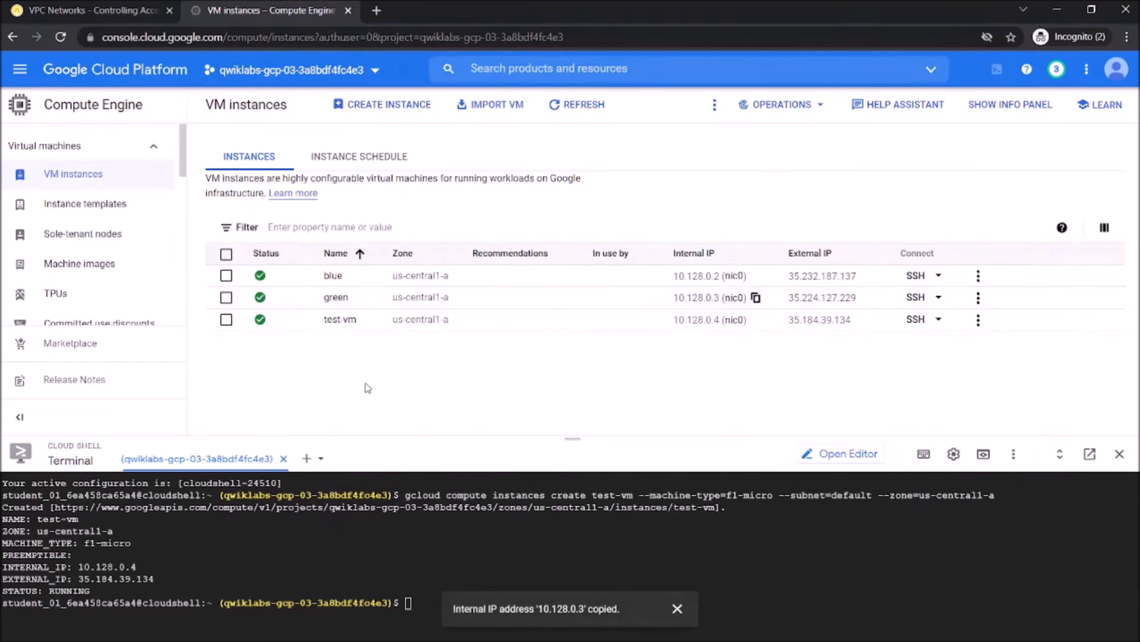
key(alt+Tab)
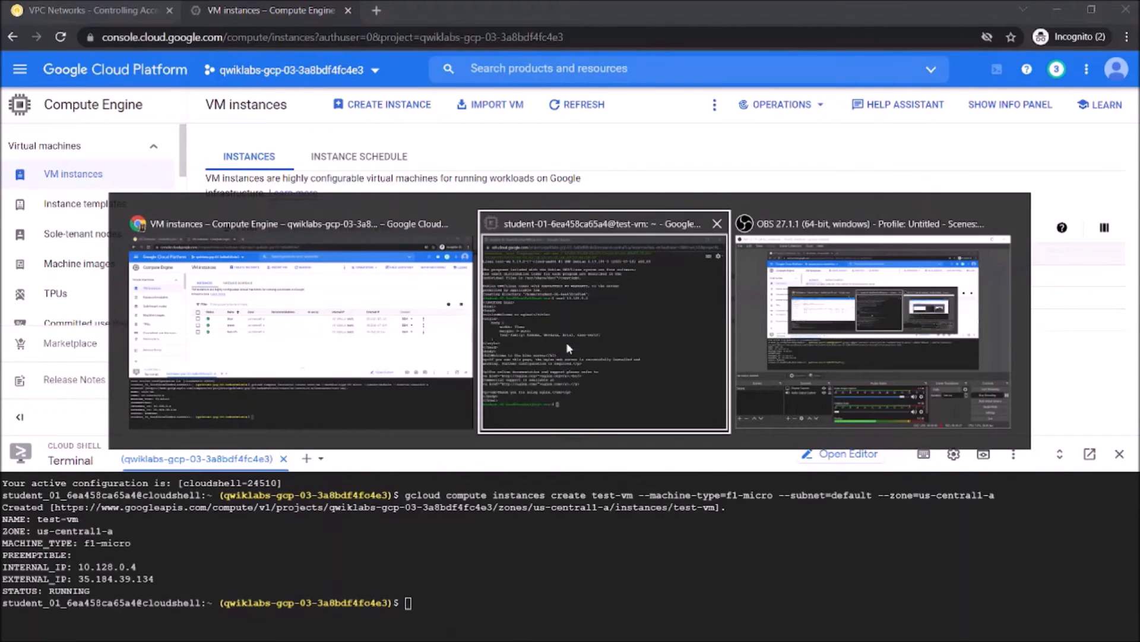
text(curl)
key(ctrl+v)
key(Return)
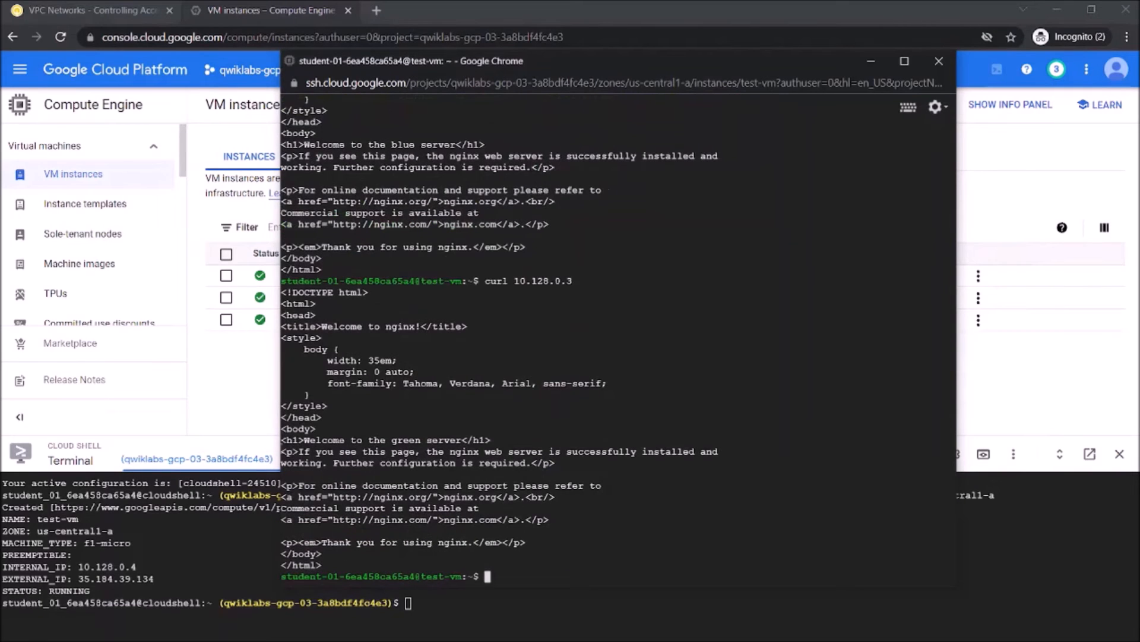
Check the lab's external IP test, copy blue's external IP and run curl 35.232.187.137 in the test-vm SSH session
key(alt+Tab)
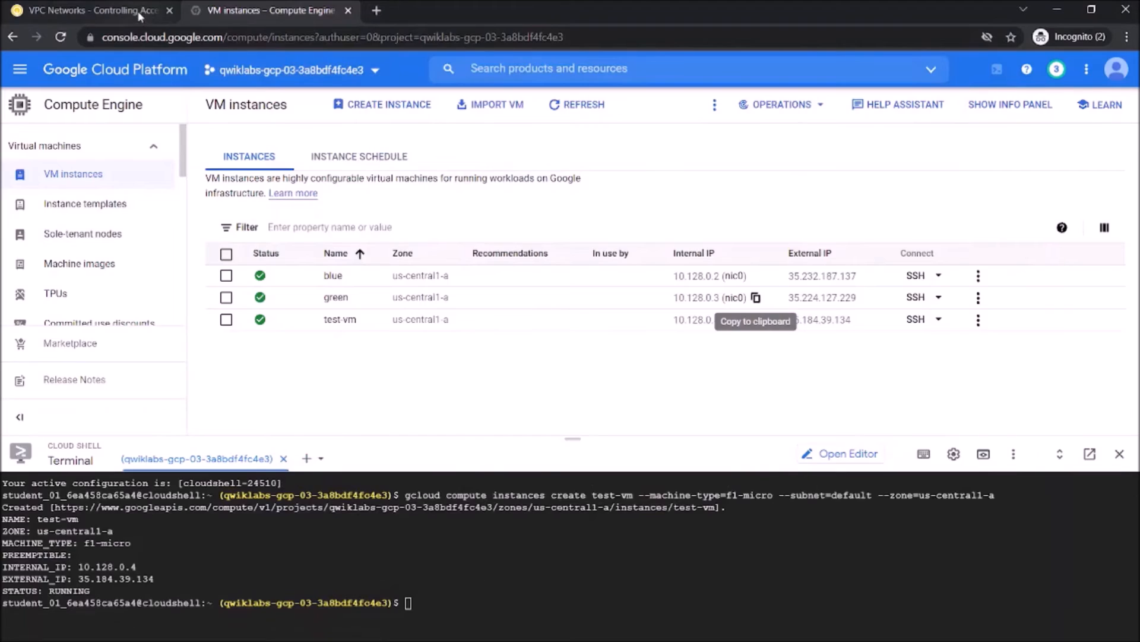
click(140, 16)
scroll(405, 370, down, 4)
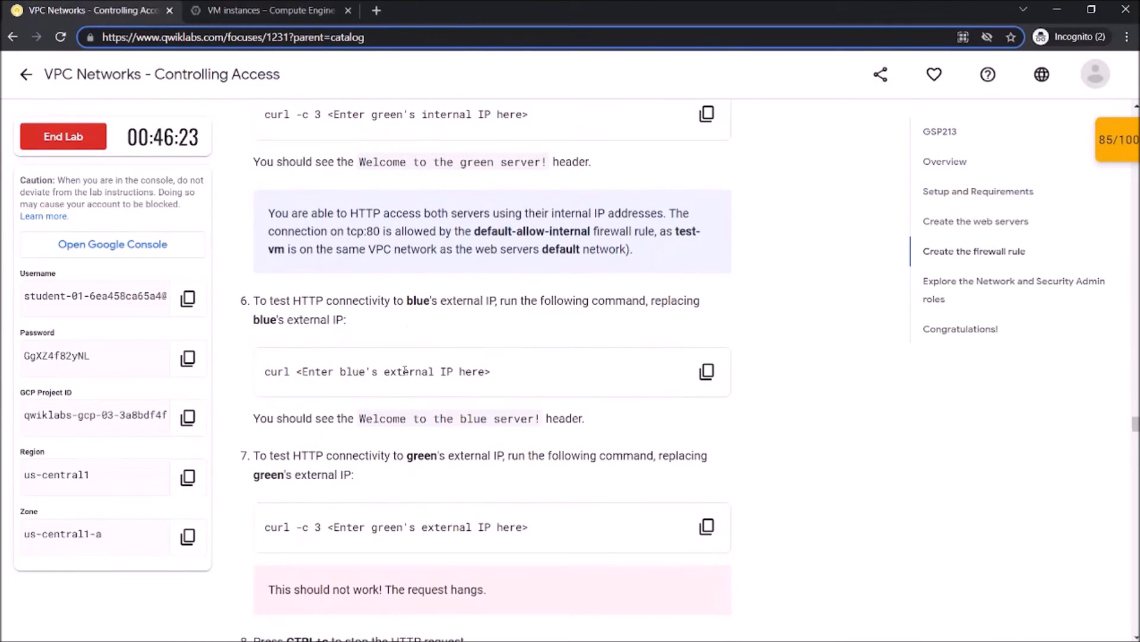
click(238, 13)
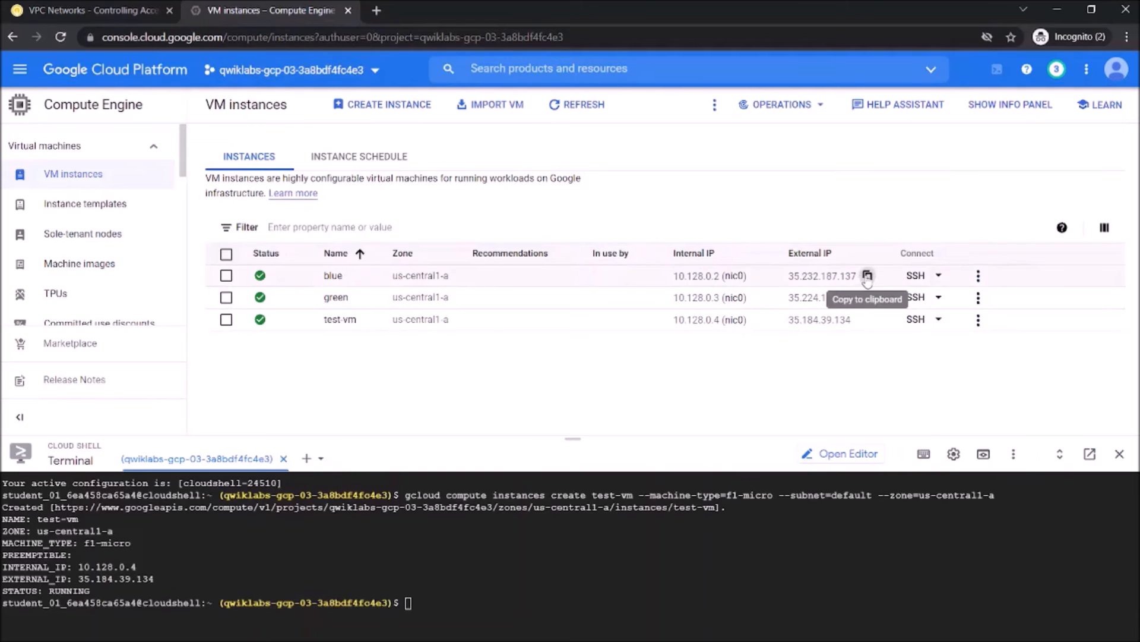
click(867, 275)
key(alt+Tab)
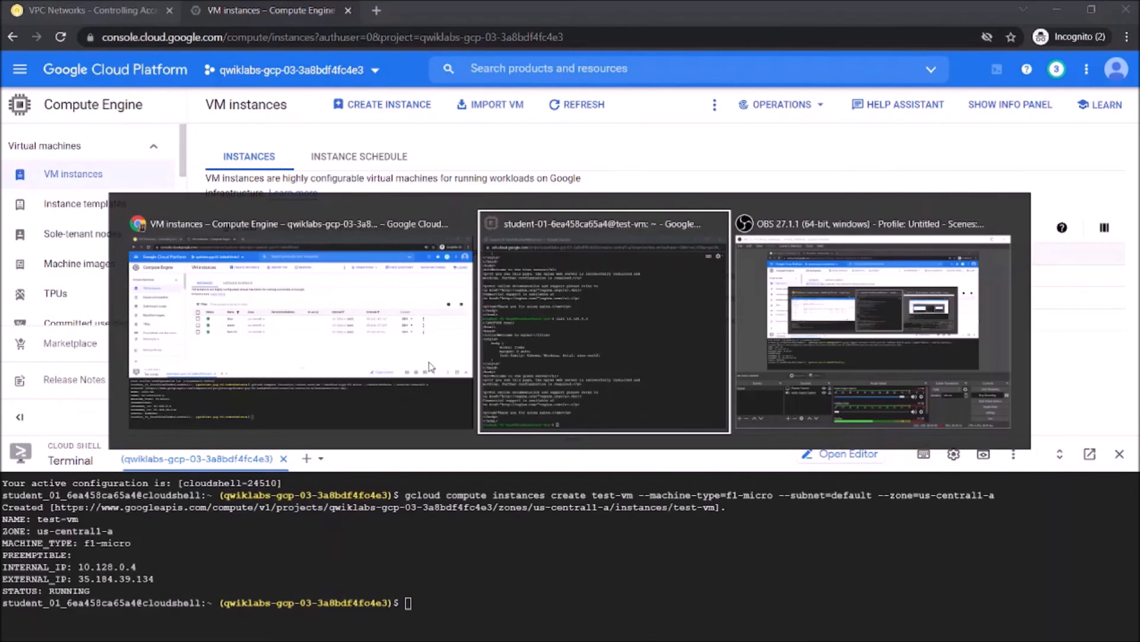
click(591, 369)
text(curl)
key(ctrl+v)
key(Return)
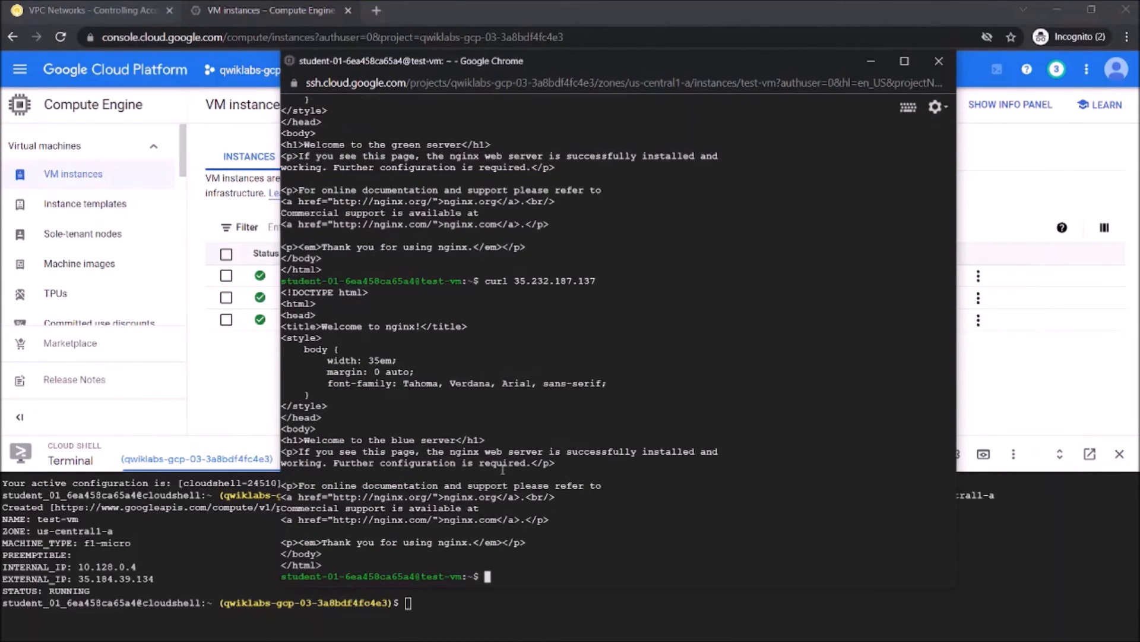
Copy green's external IP from the VM instances list and run curl 35.224.127.229 in the test-vm SSH session
click(265, 421)
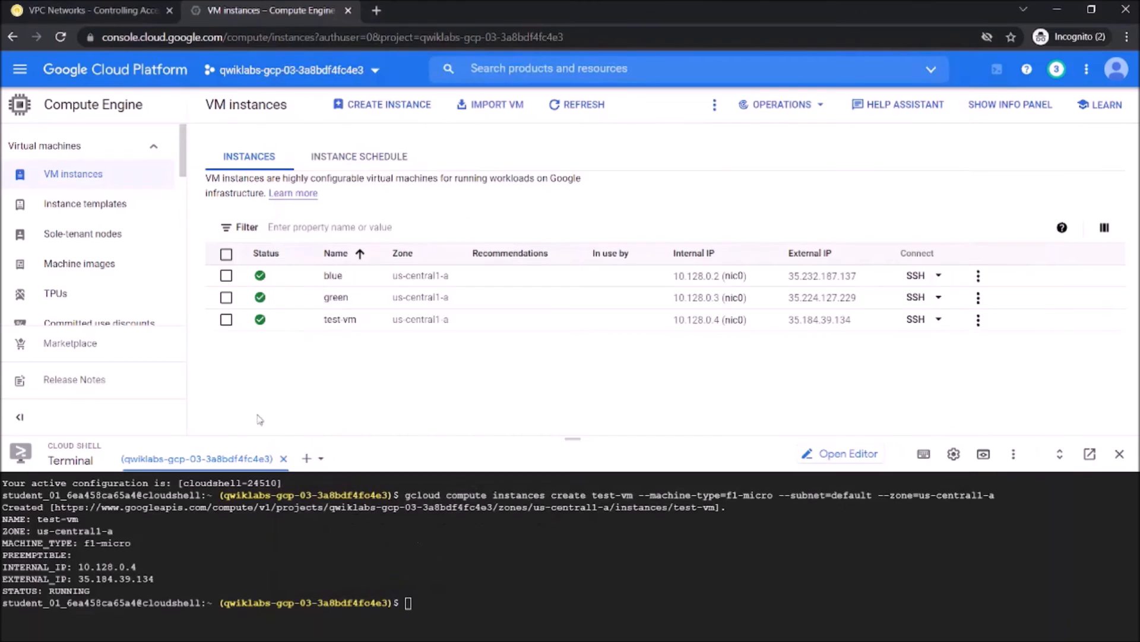
click(878, 297)
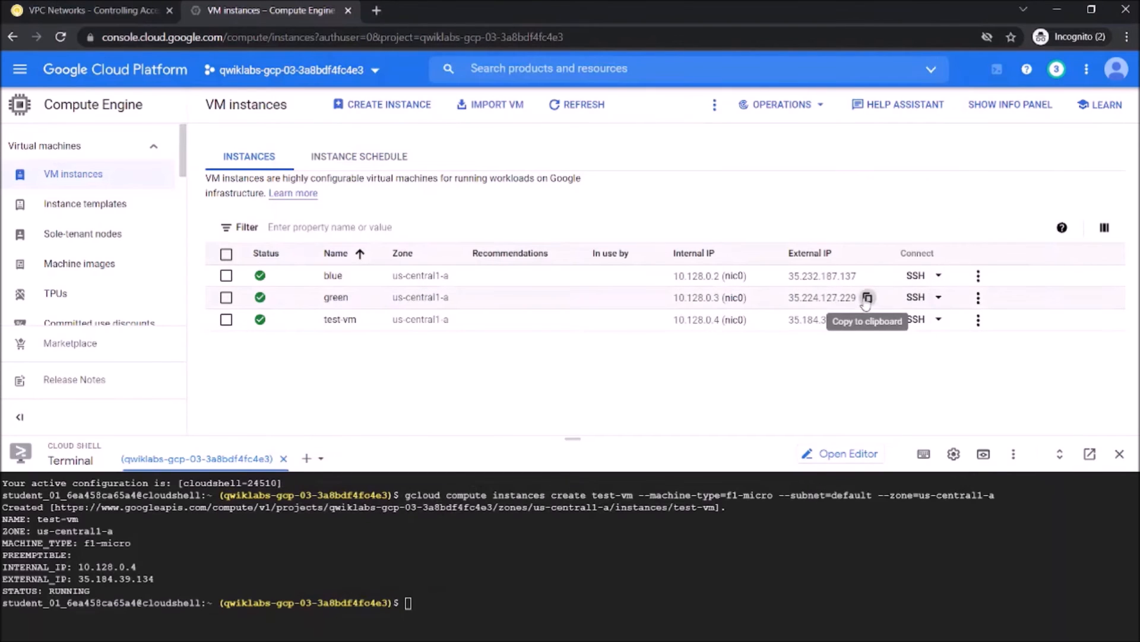
key(alt+Tab)
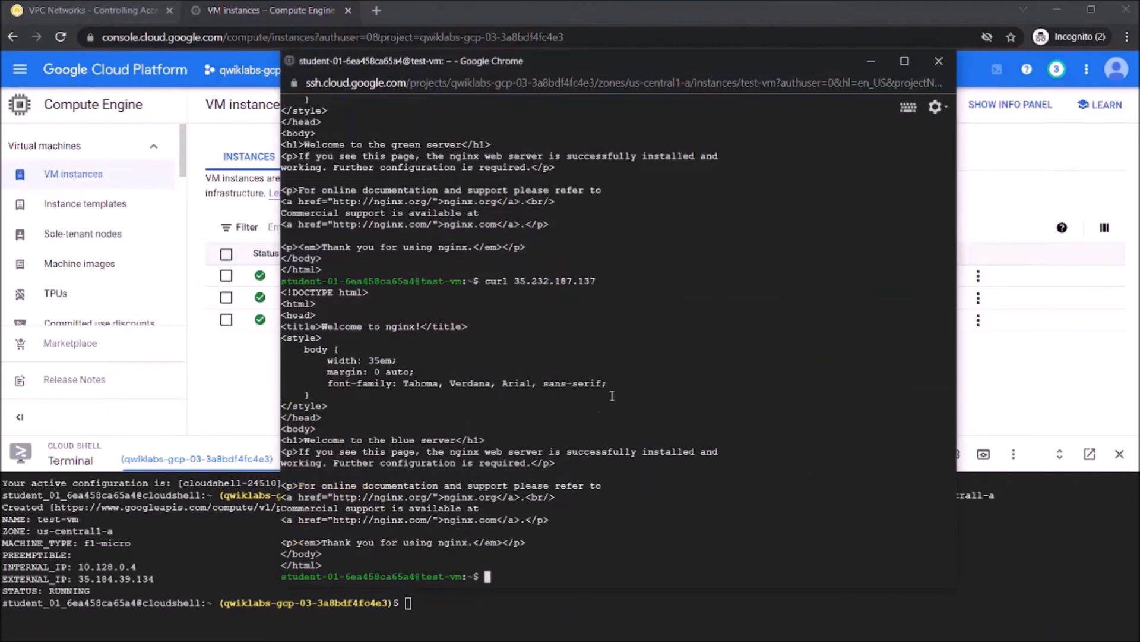
text(curl)
key(ctrl+v)
key(Return)
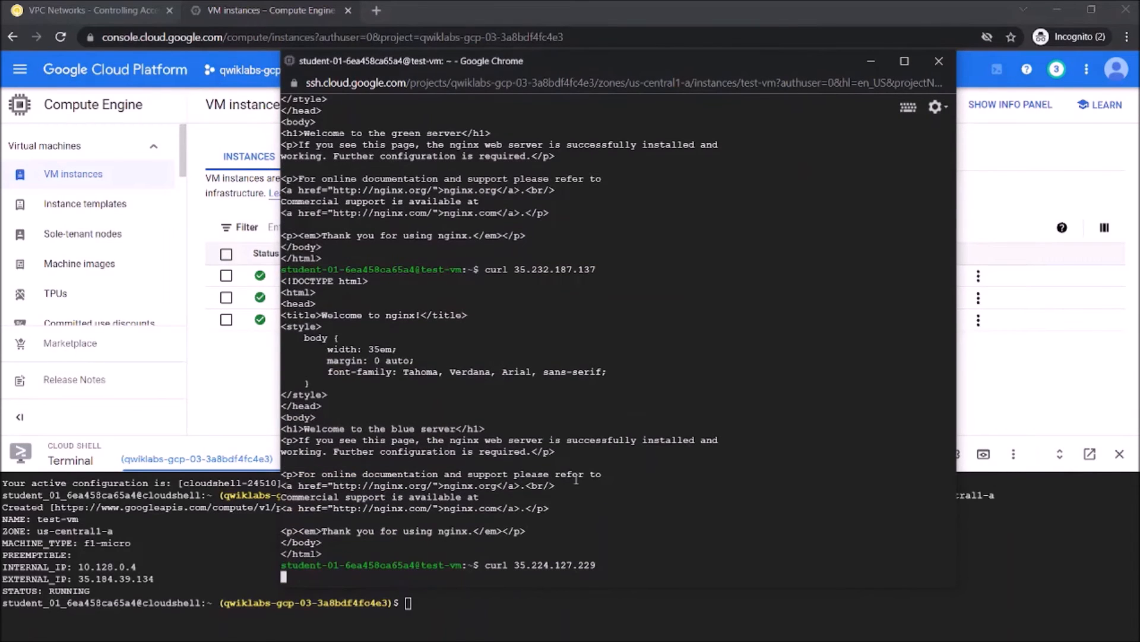
Review the lab's steps for testing green's external IP and stop the pending curl request in the test-vm SSH session
click(143, 9)
scroll(510, 468, down, 1)
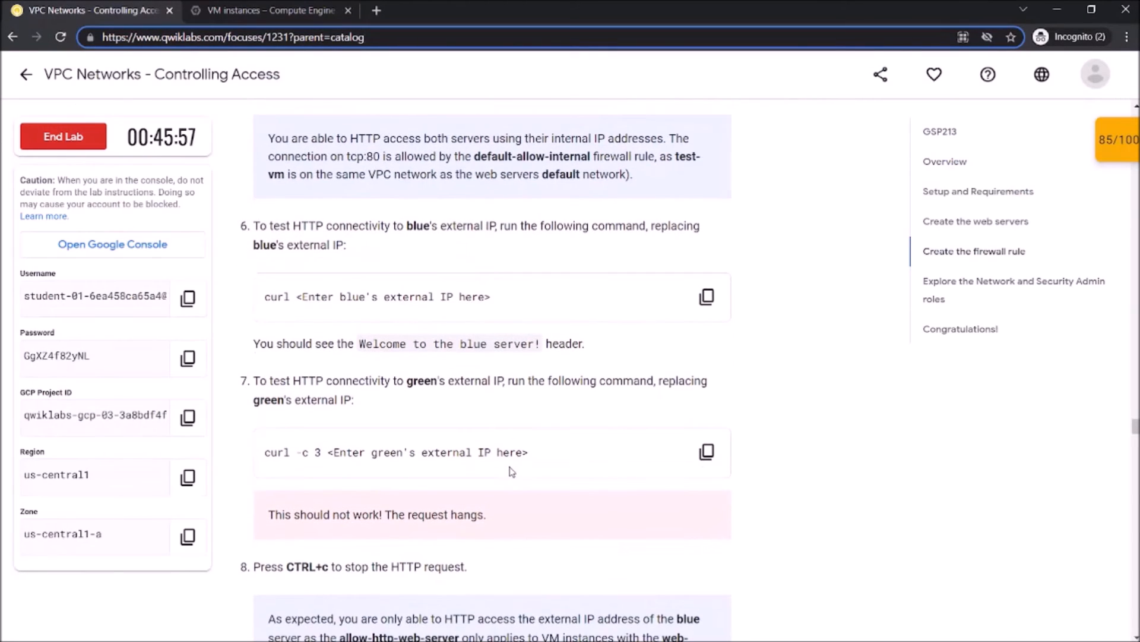
scroll(512, 472, down, 2)
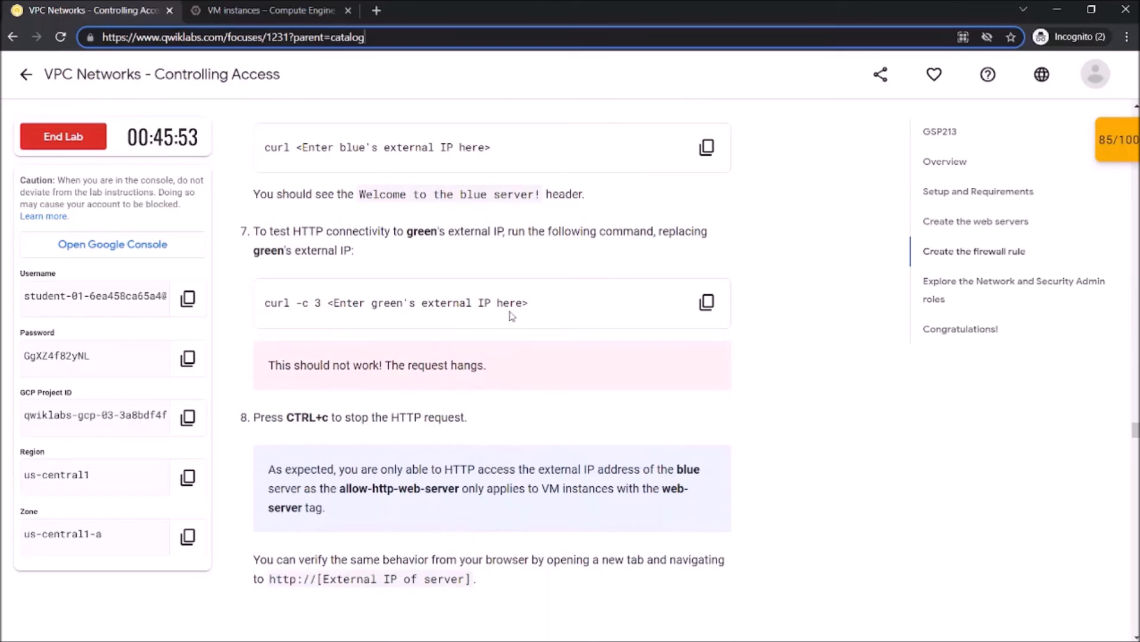
scroll(514, 316, up, 3)
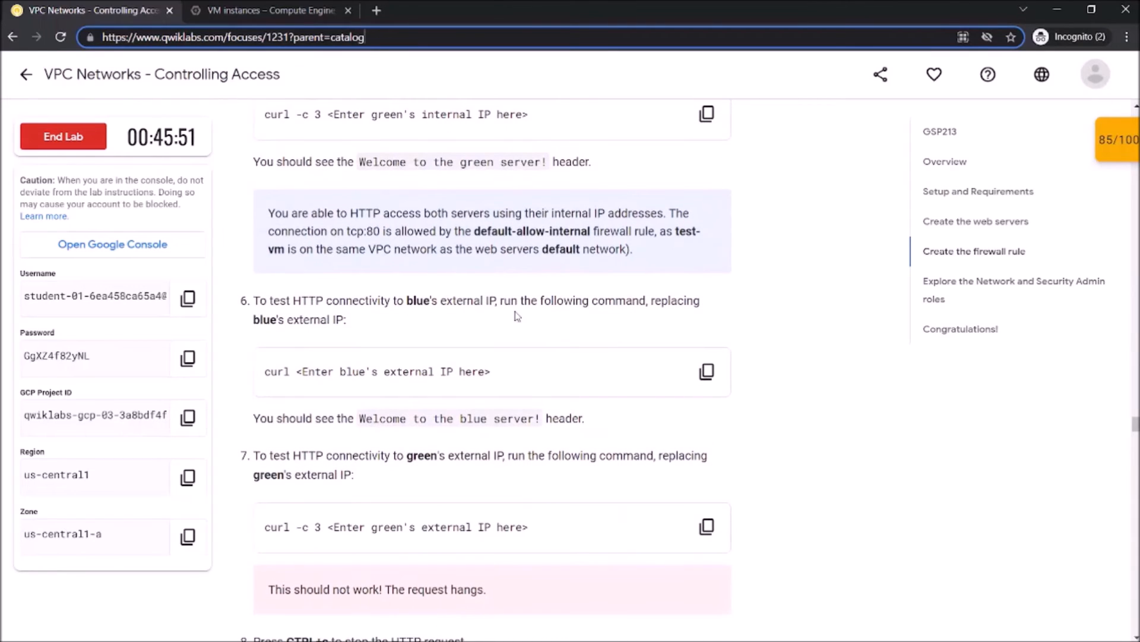
scroll(515, 315, up, 2)
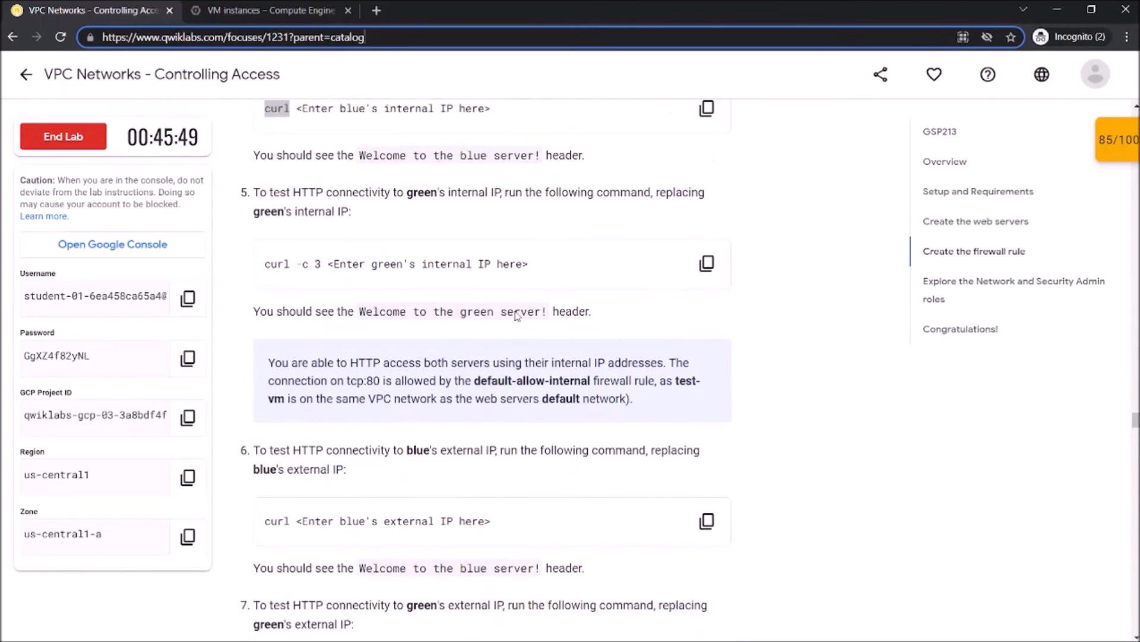
scroll(516, 316, down, 9)
scroll(516, 318, up, 3)
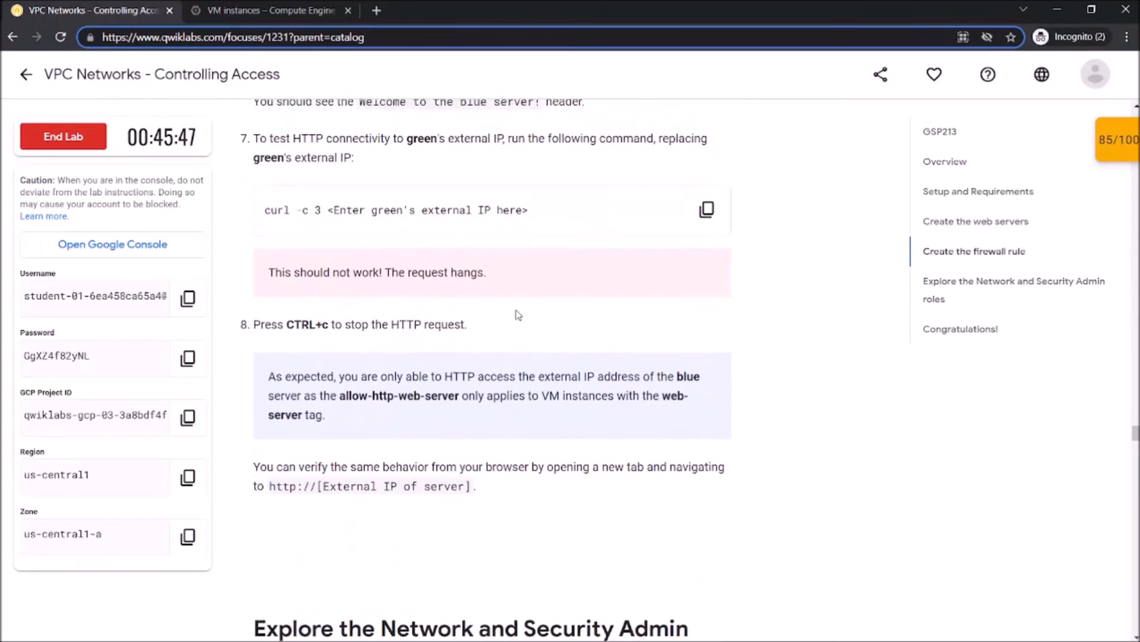
click(267, 11)
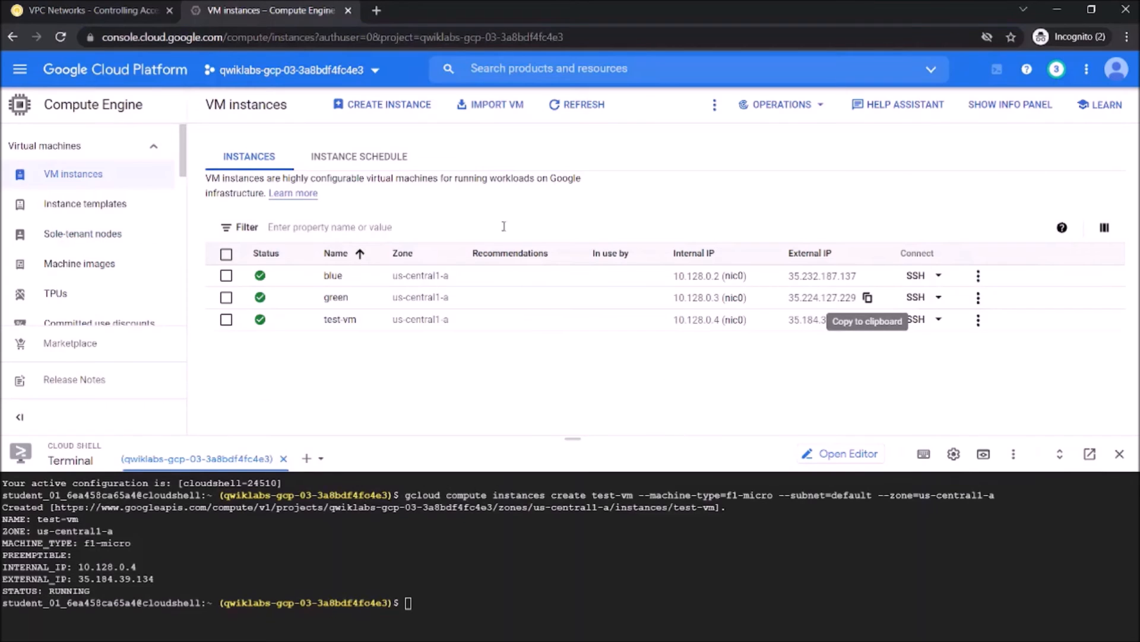
key(alt+Tab)
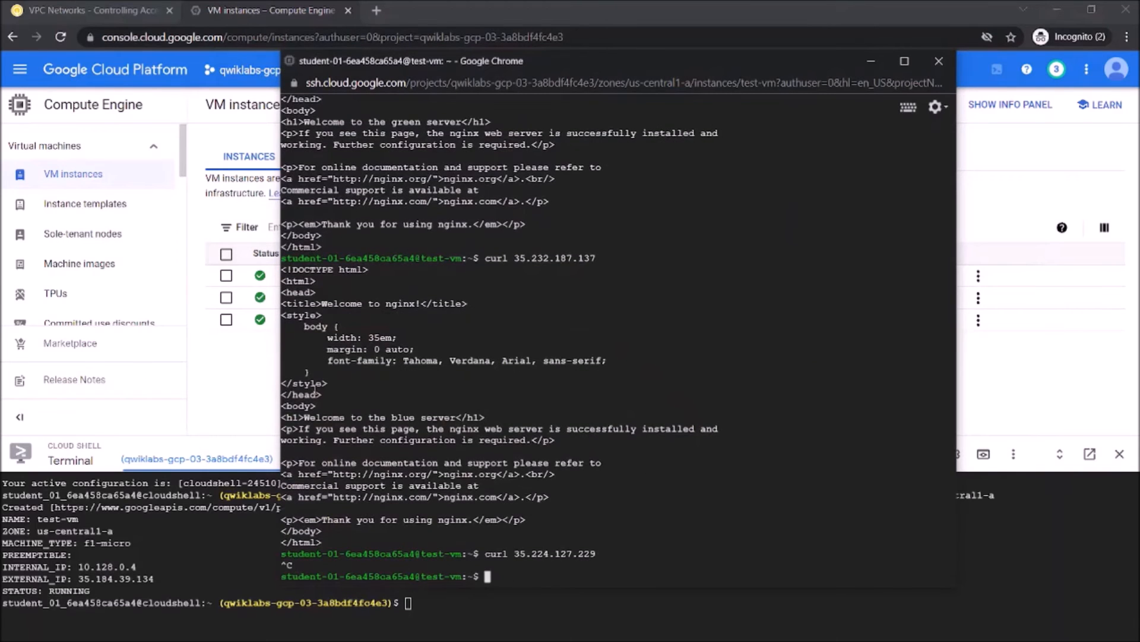
Read the lab's section on the Network and Security Admin roles and its instructions for verifying current permissions
click(84, 13)
scroll(369, 340, down, 9)
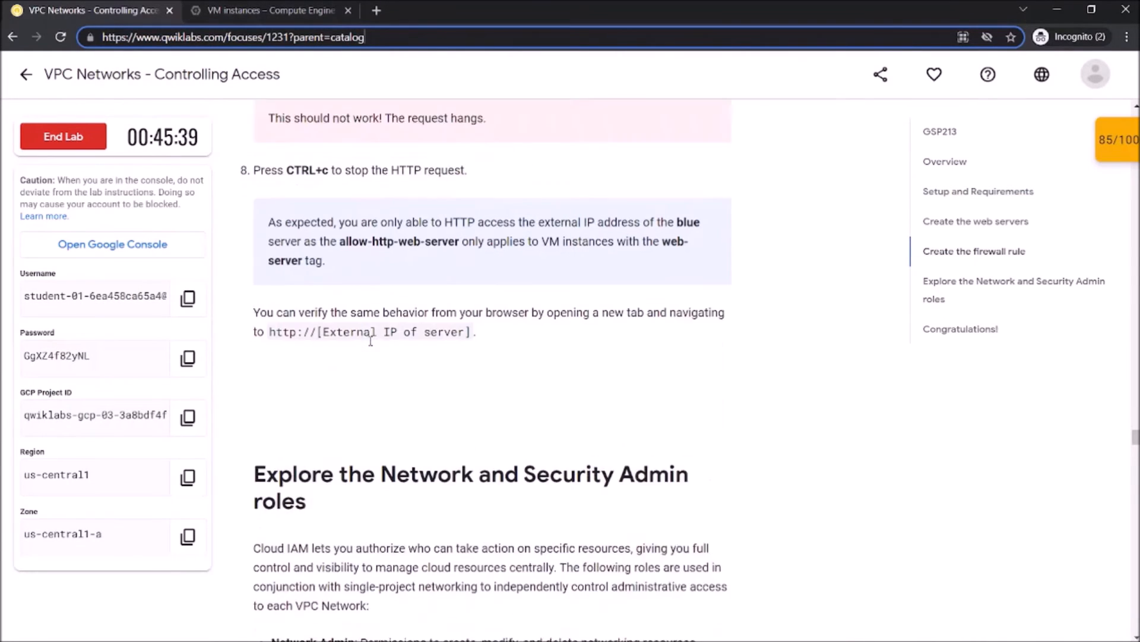
scroll(370, 340, up, 6)
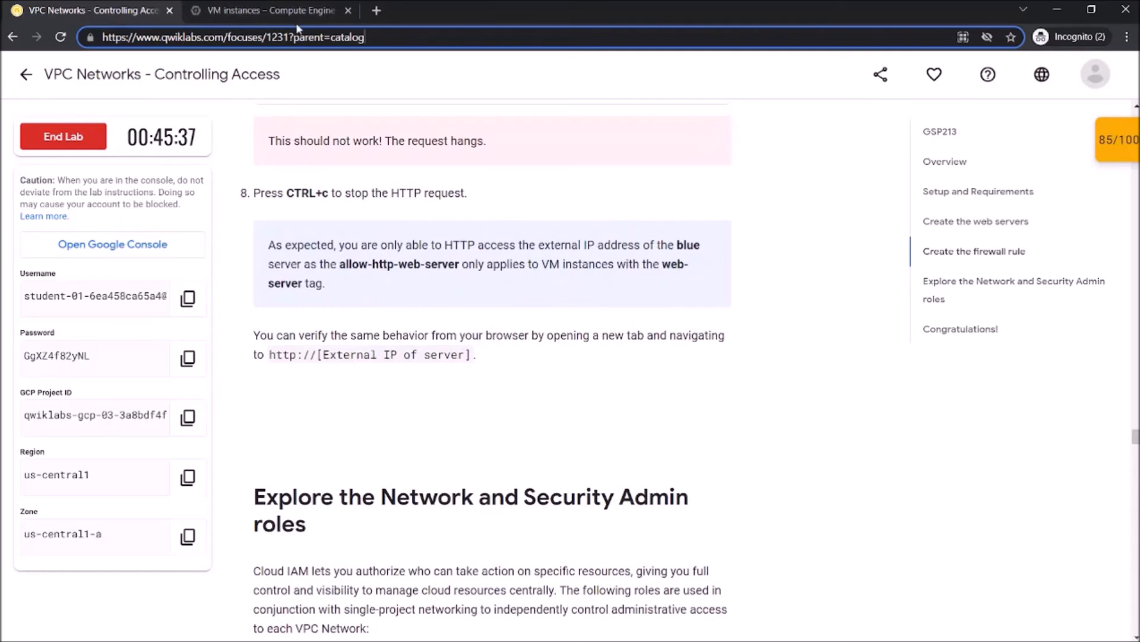
scroll(403, 383, down, 10)
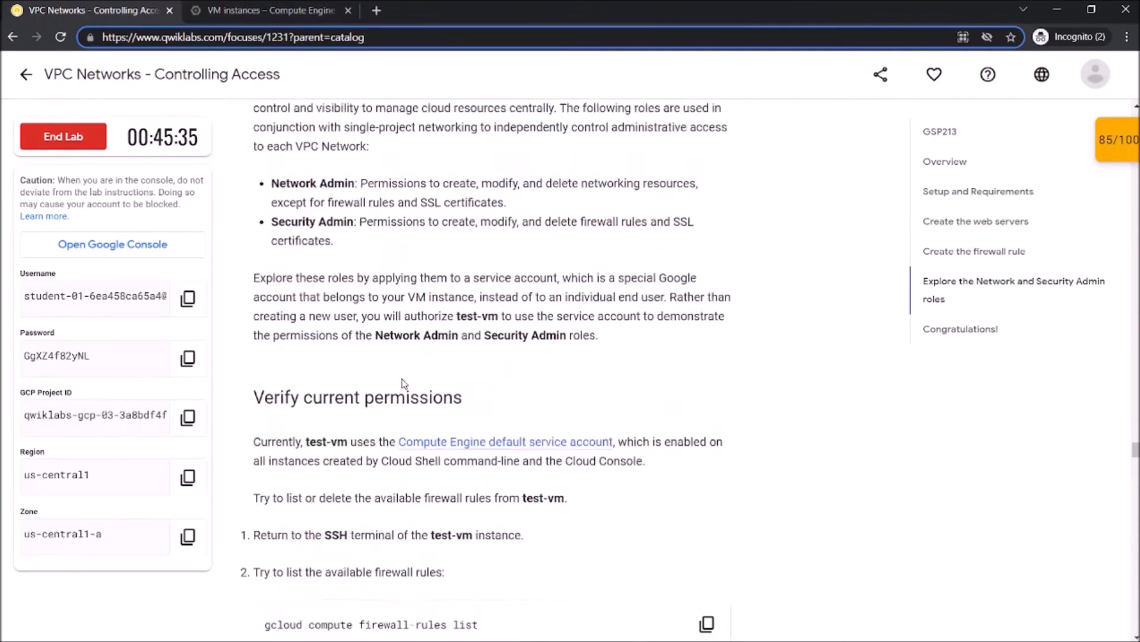
scroll(404, 383, up, 8)
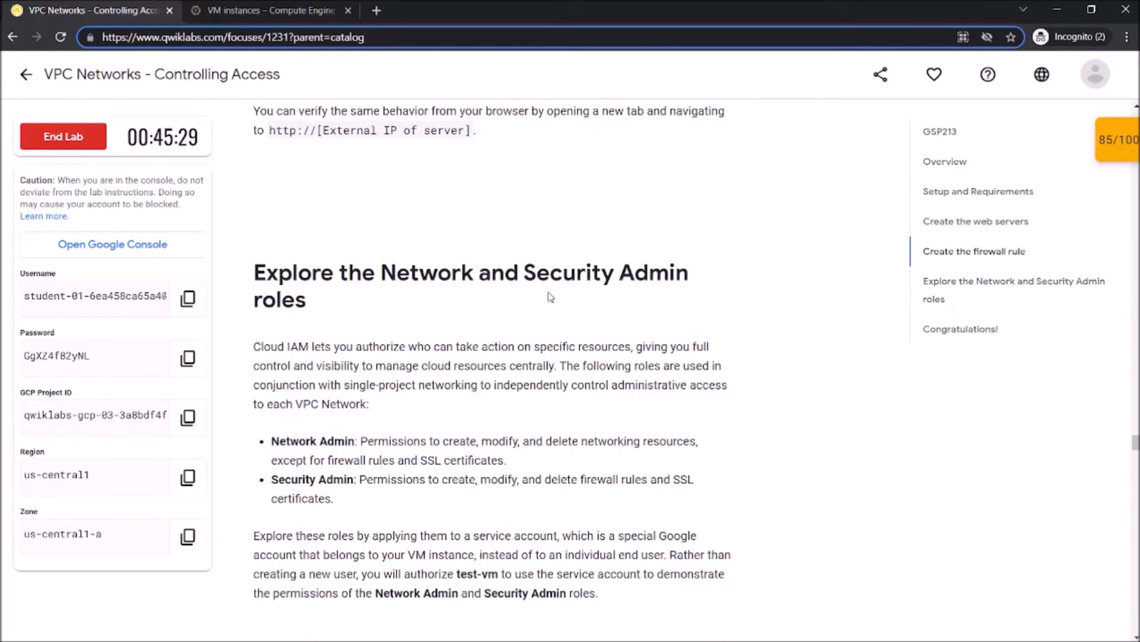
scroll(313, 419, down, 3)
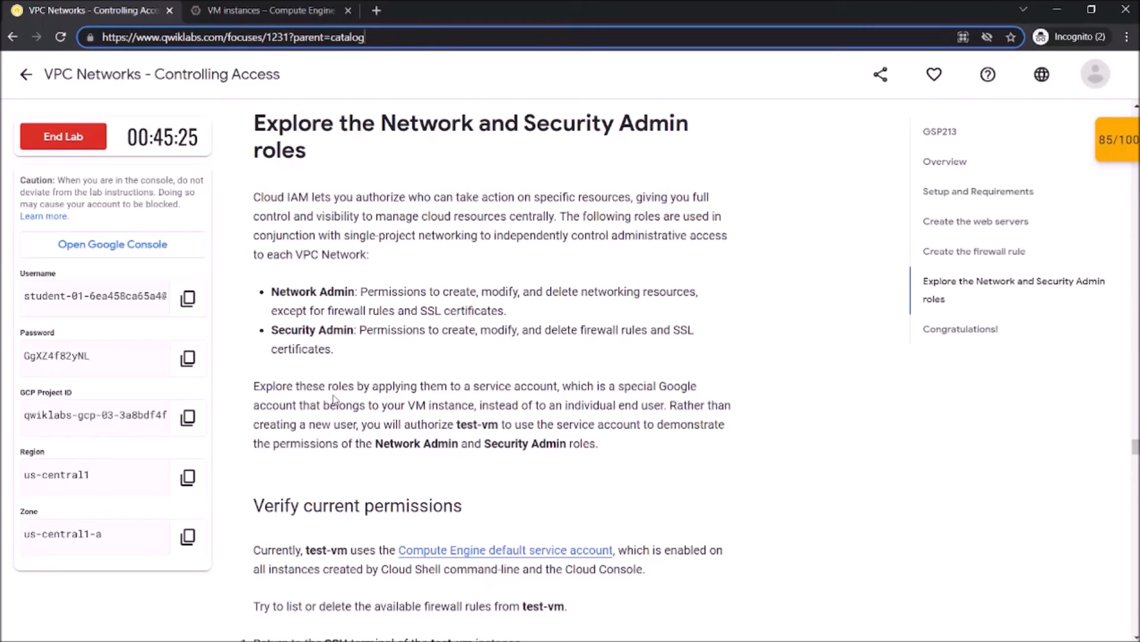
scroll(415, 415, down, 5)
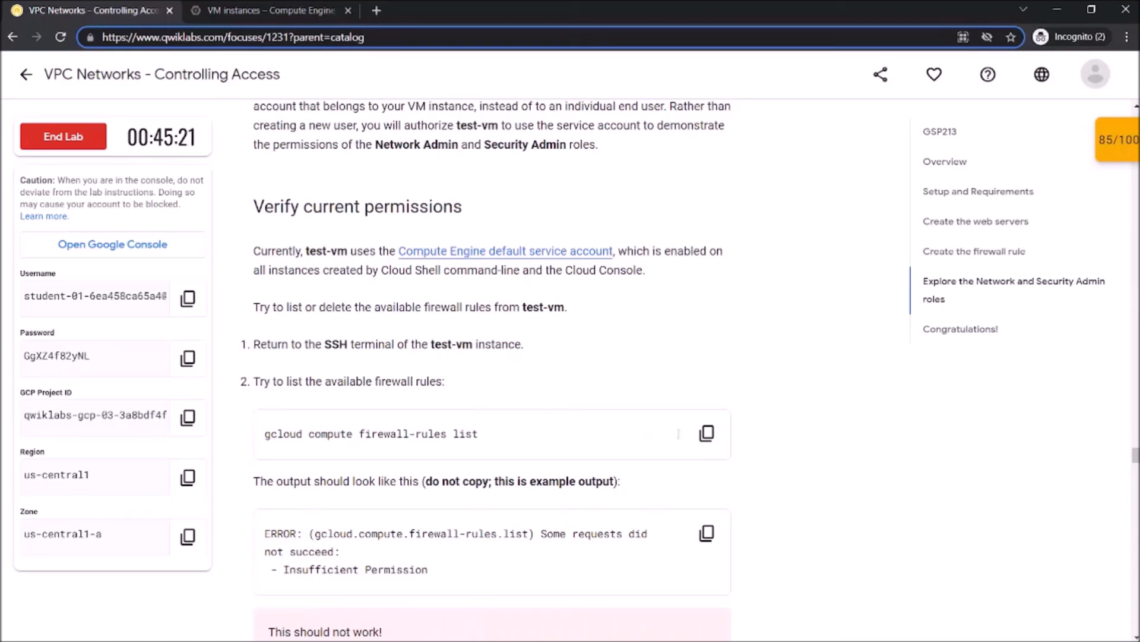
Copy the lab's gcloud compute firewall-rules list command and run it in the test-vm SSH session
click(701, 439)
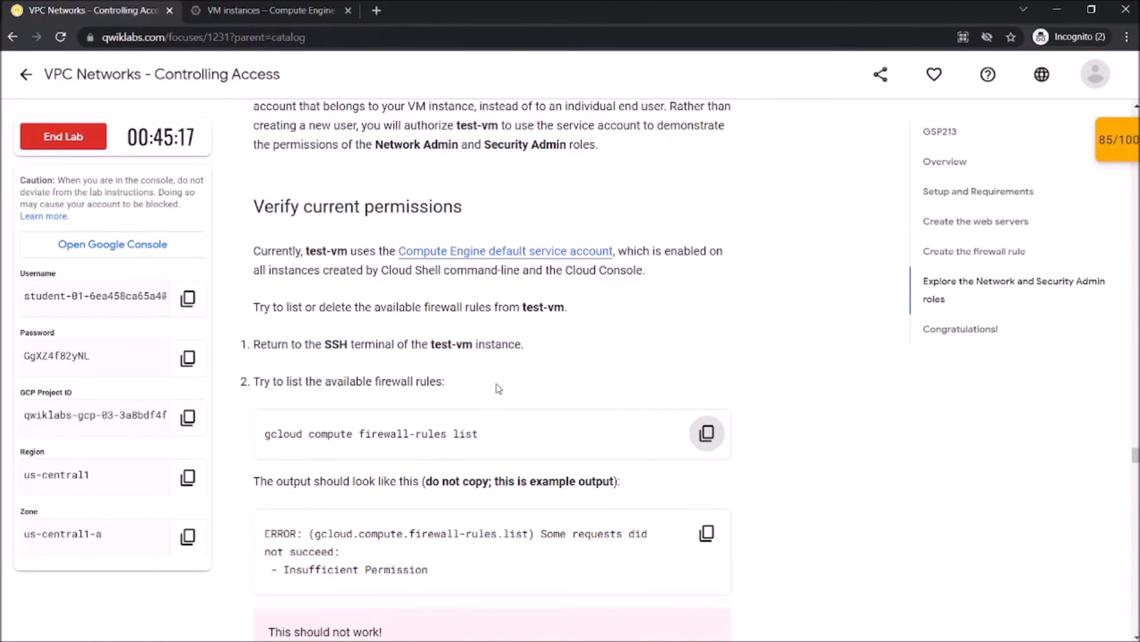
key(alt+Tab)
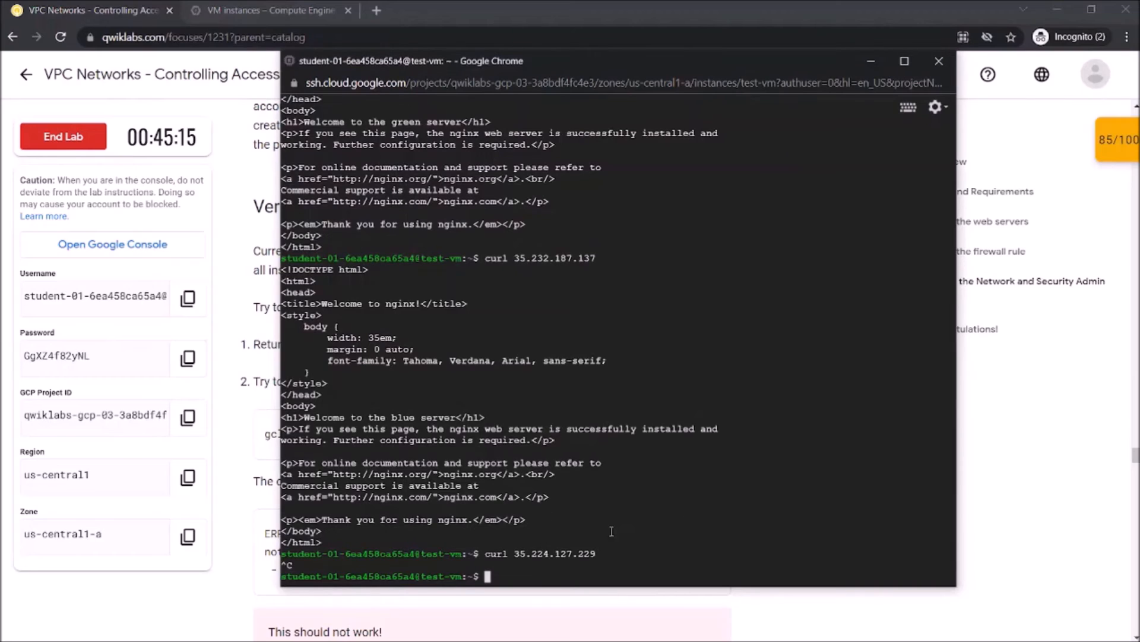
key(ctrl+v)
key(Return)
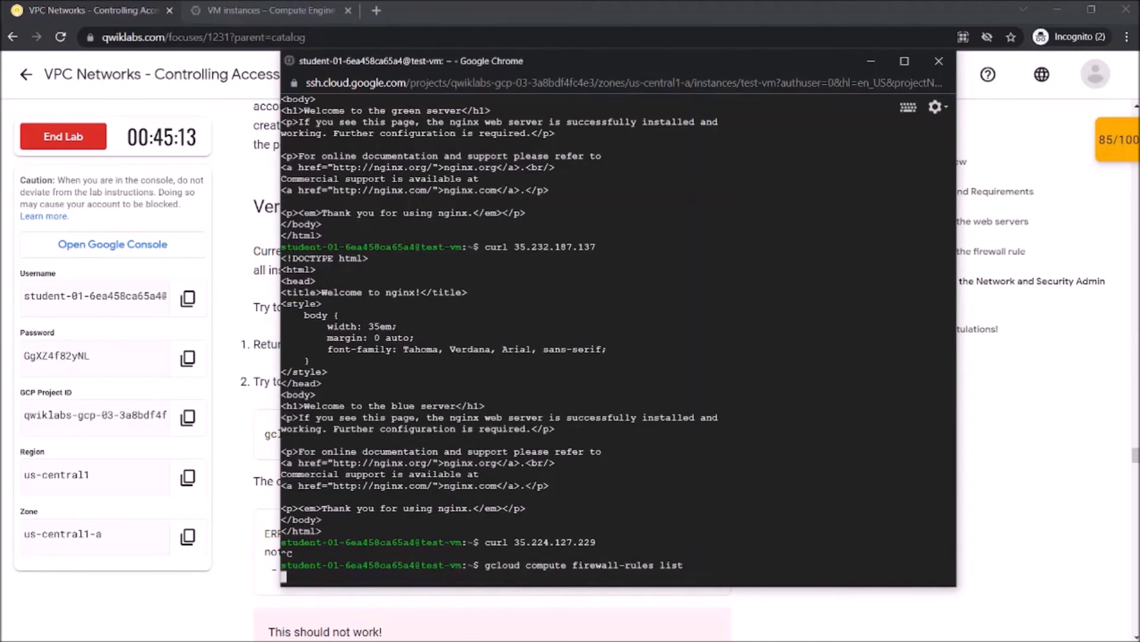
Copy the lab's gcloud compute firewall-rules delete allow-http-web-server command, stop the pending list command in the test-vm SSH session and run the copied one
click(809, 626)
scroll(443, 471, down, 4)
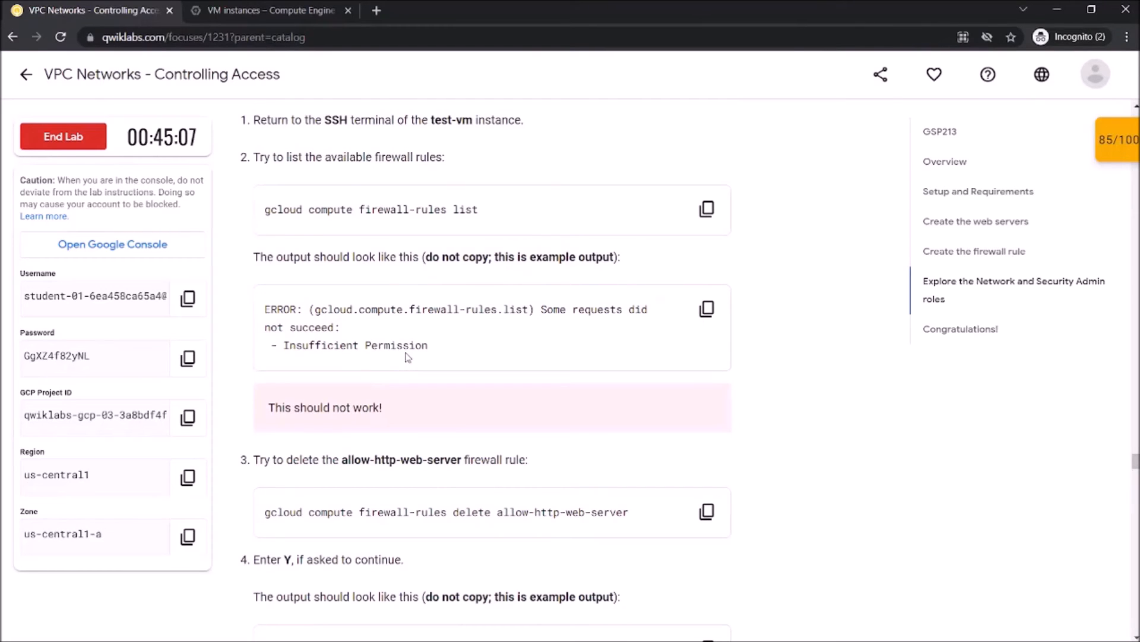
scroll(359, 475, down, 3)
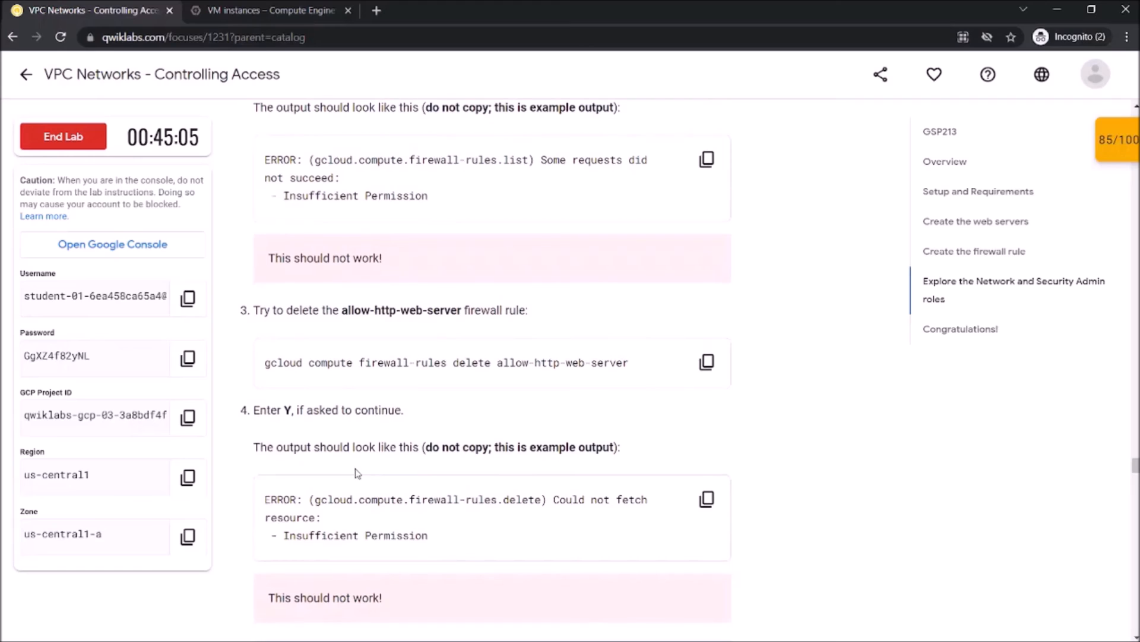
click(705, 363)
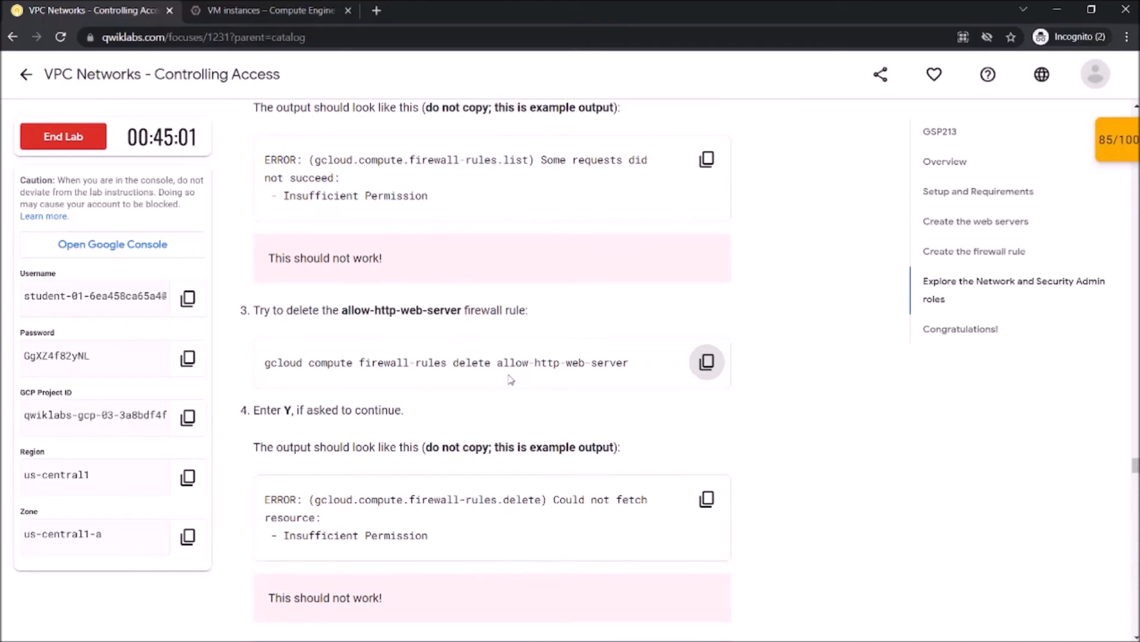
key(alt+Tab)
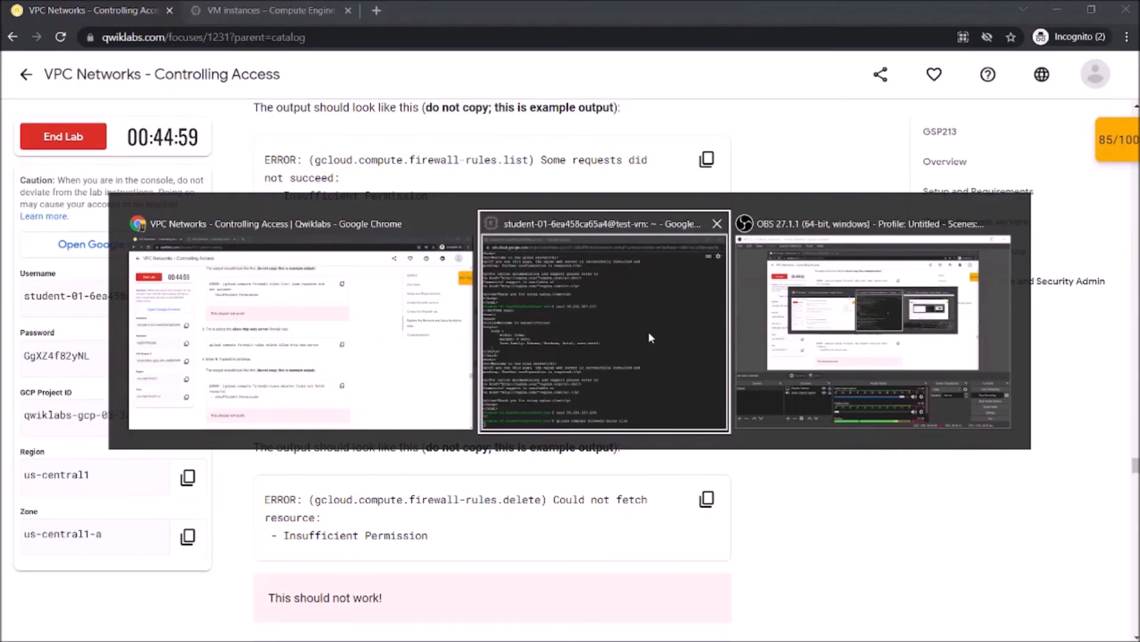
key(ctrl+c)
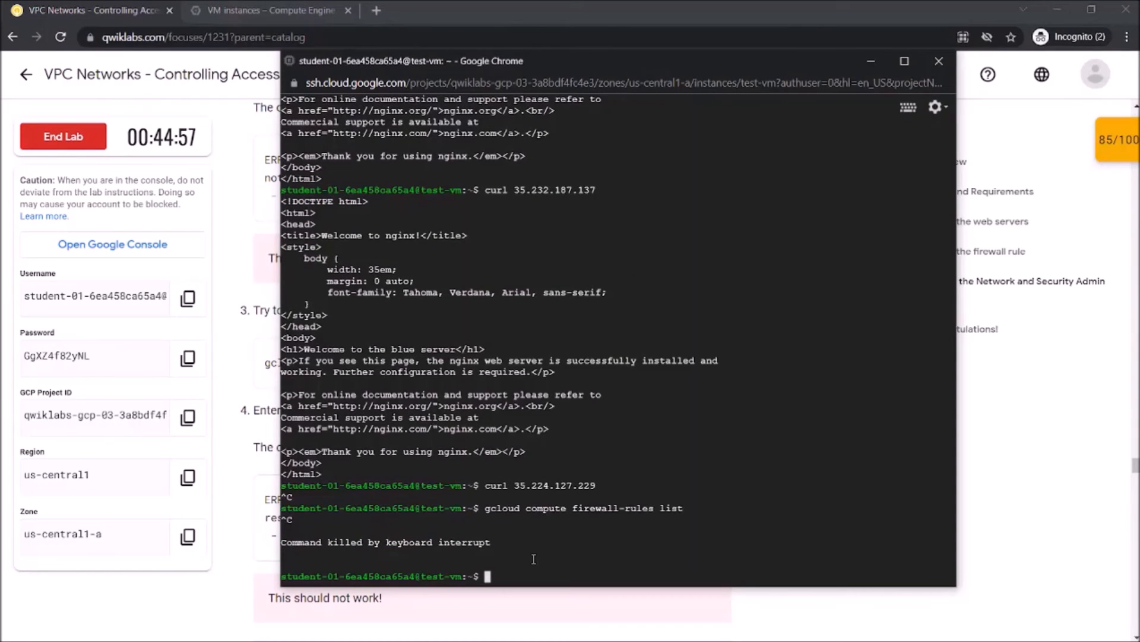
key(ctrl+v)
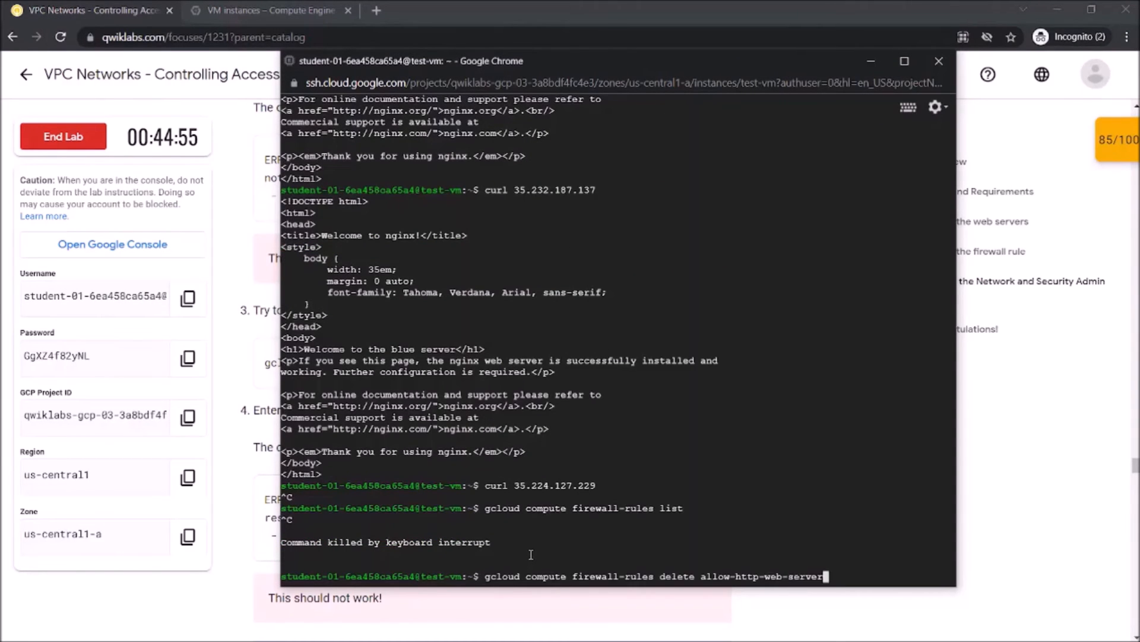
key(Return)
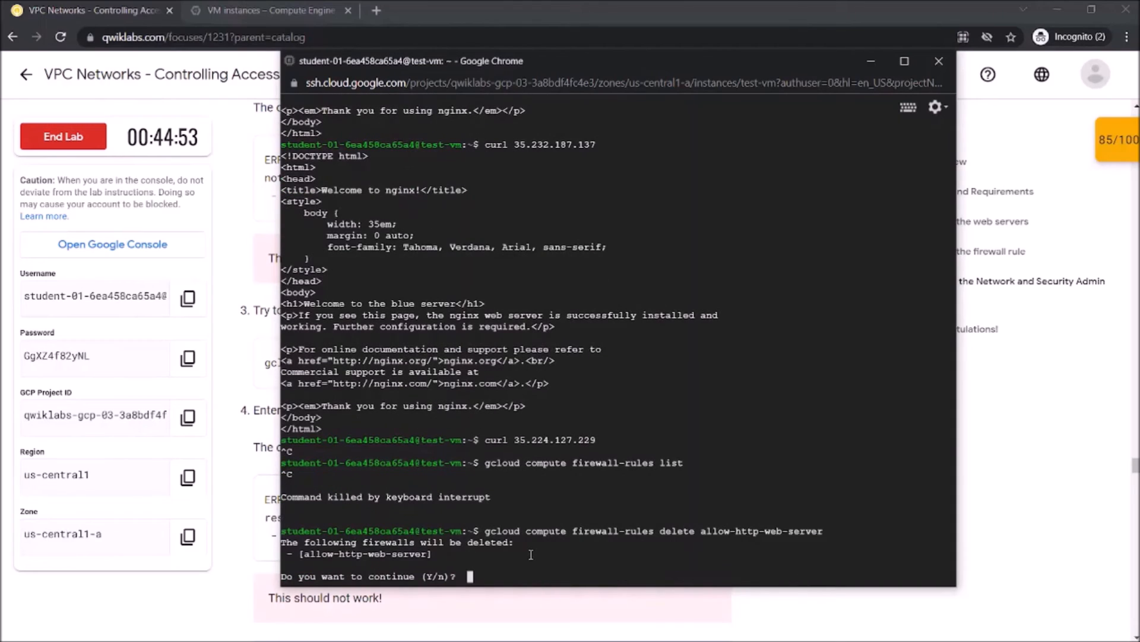
Check the lab's instruction for the confirmation and answer y to the allow-http-web-server deletion in the test-vm SSH session
click(263, 566)
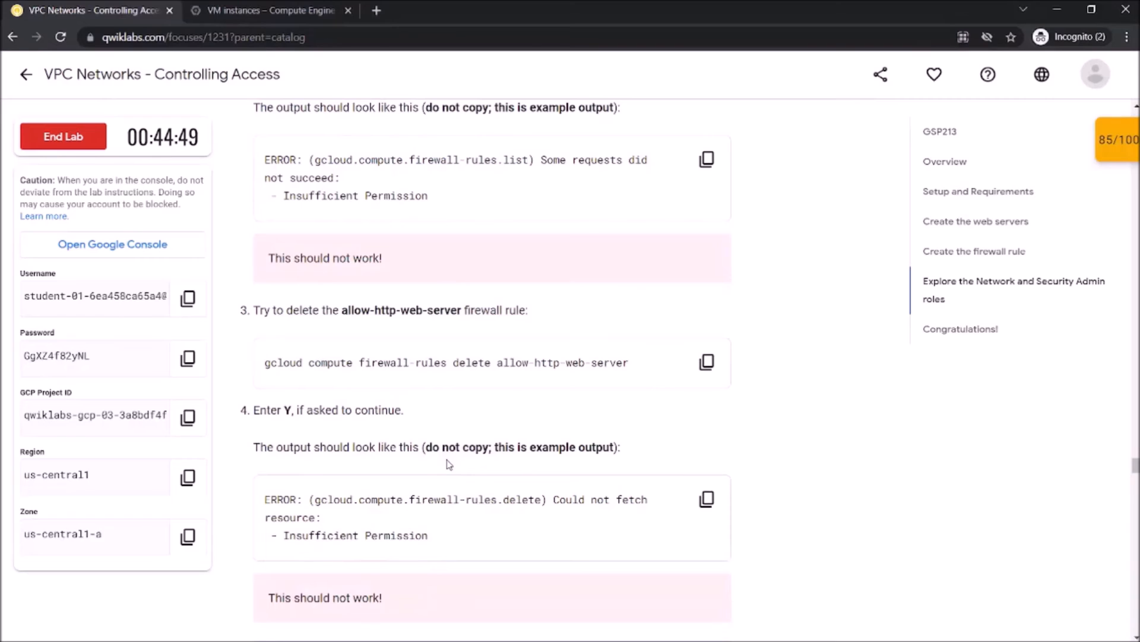
key(alt+Tab)
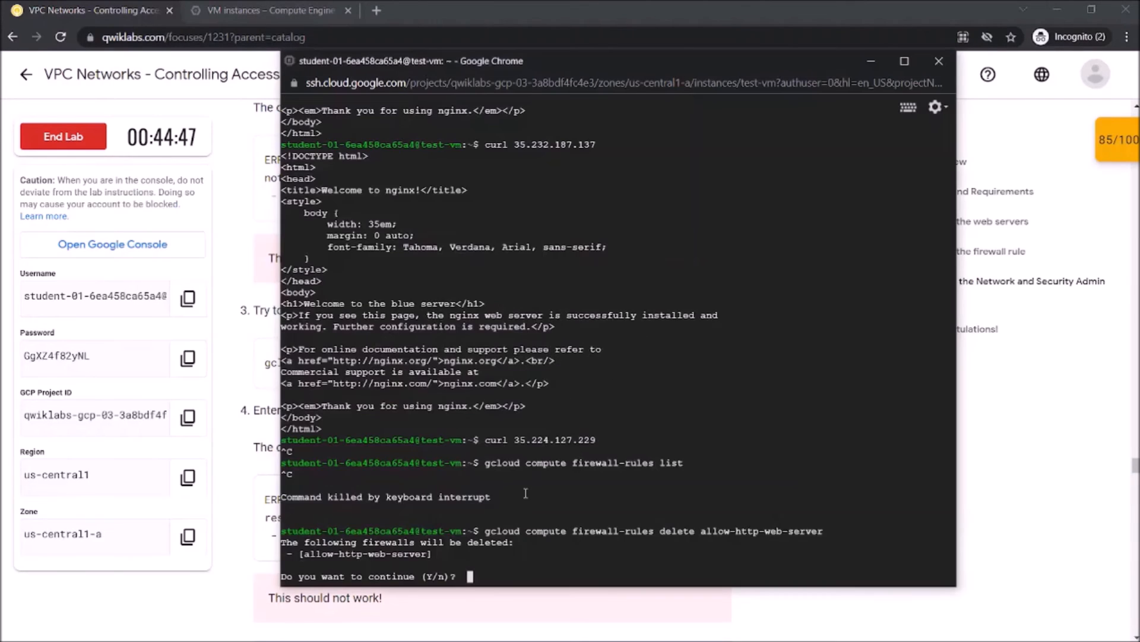
text(y)
key(Return)
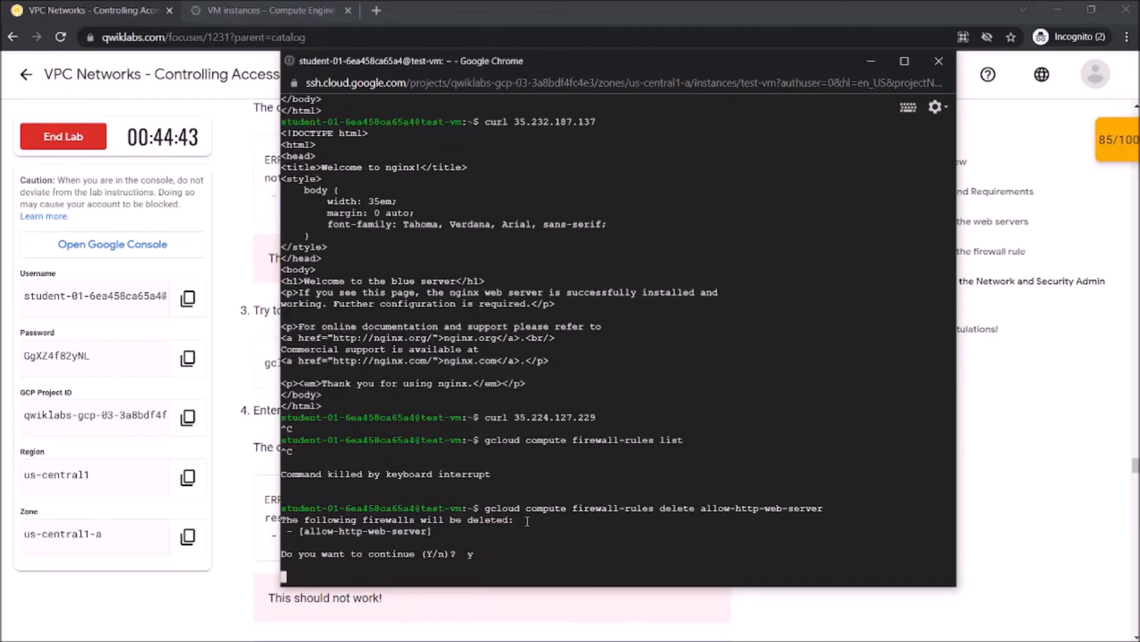
Read the lab's note on the default service account's permissions and stop the pending delete command in the test-vm SSH session
key(alt+Tab)
scroll(410, 522, down, 4)
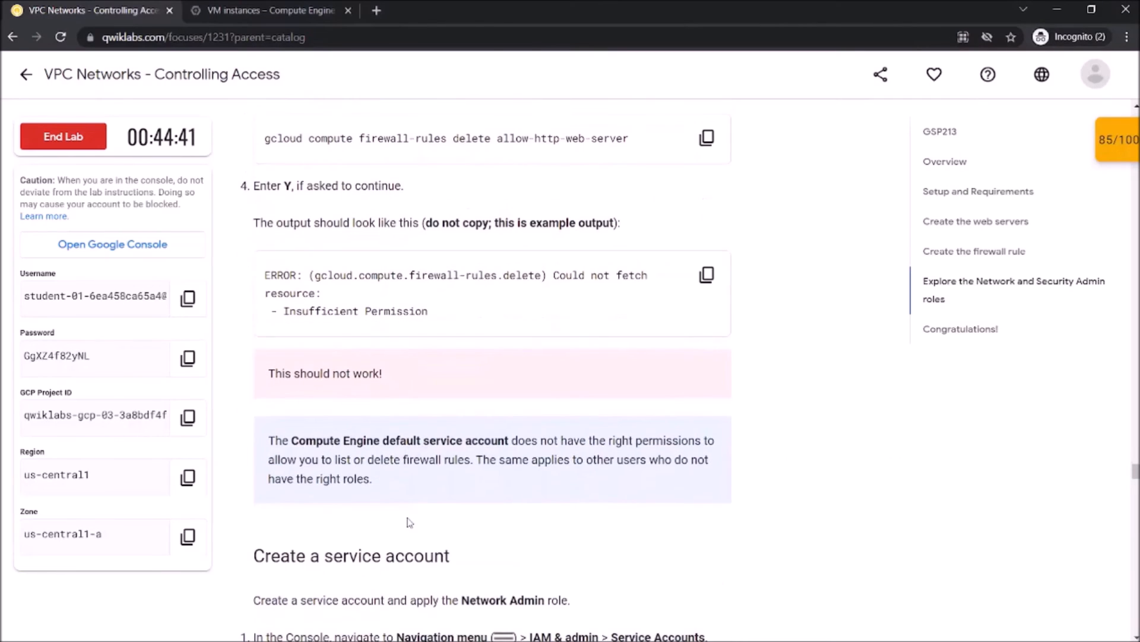
scroll(410, 522, down, 4)
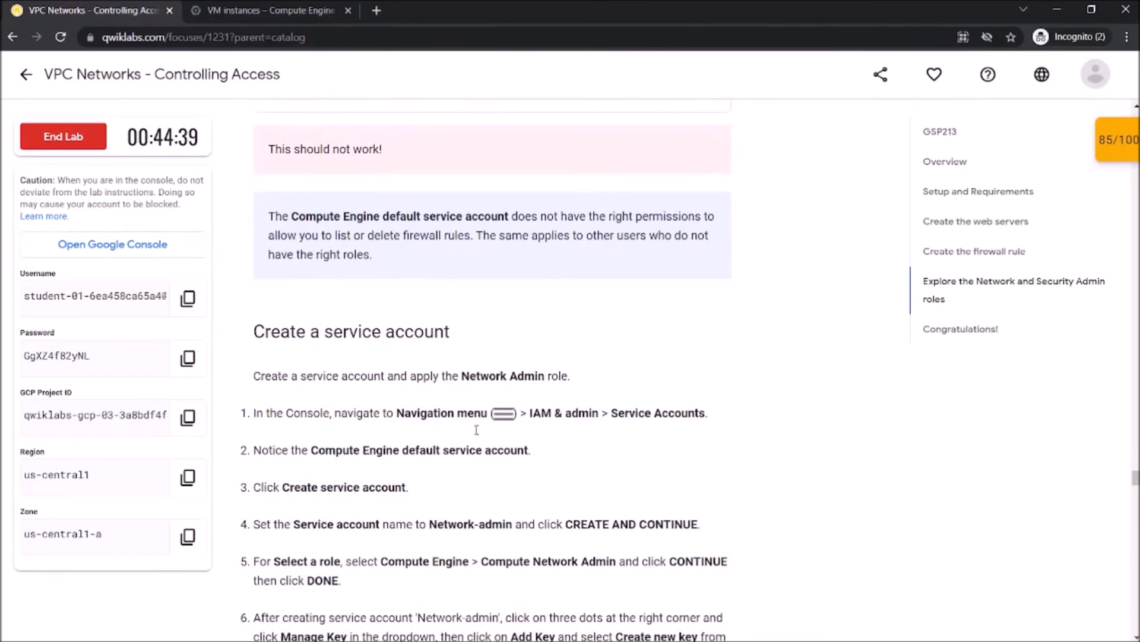
key(alt+Tab)
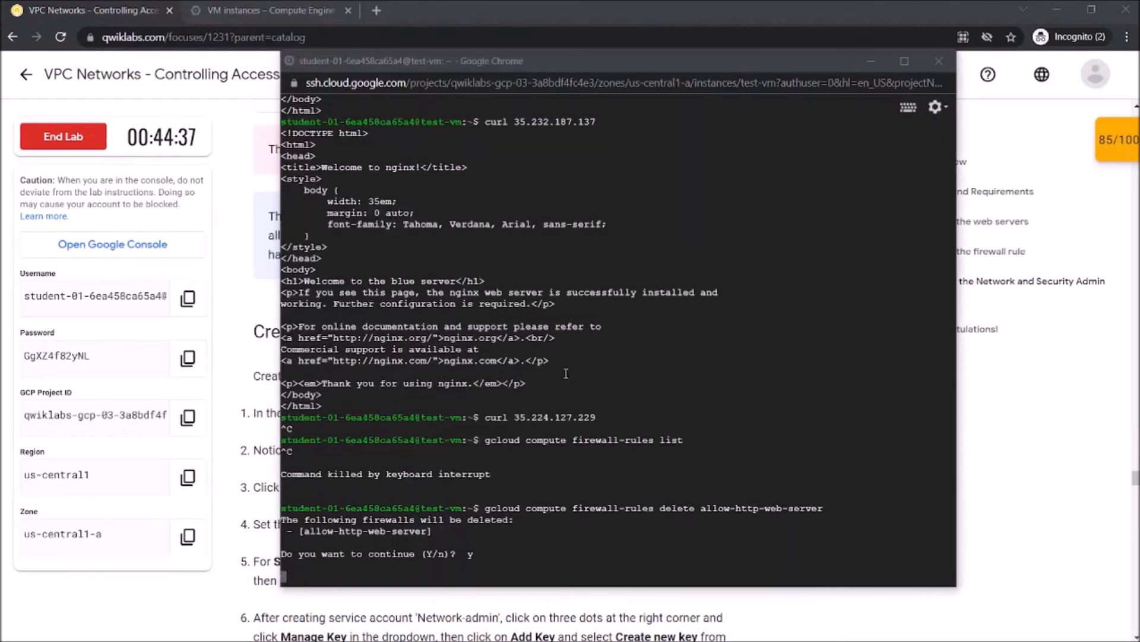
key(ctrl+c)
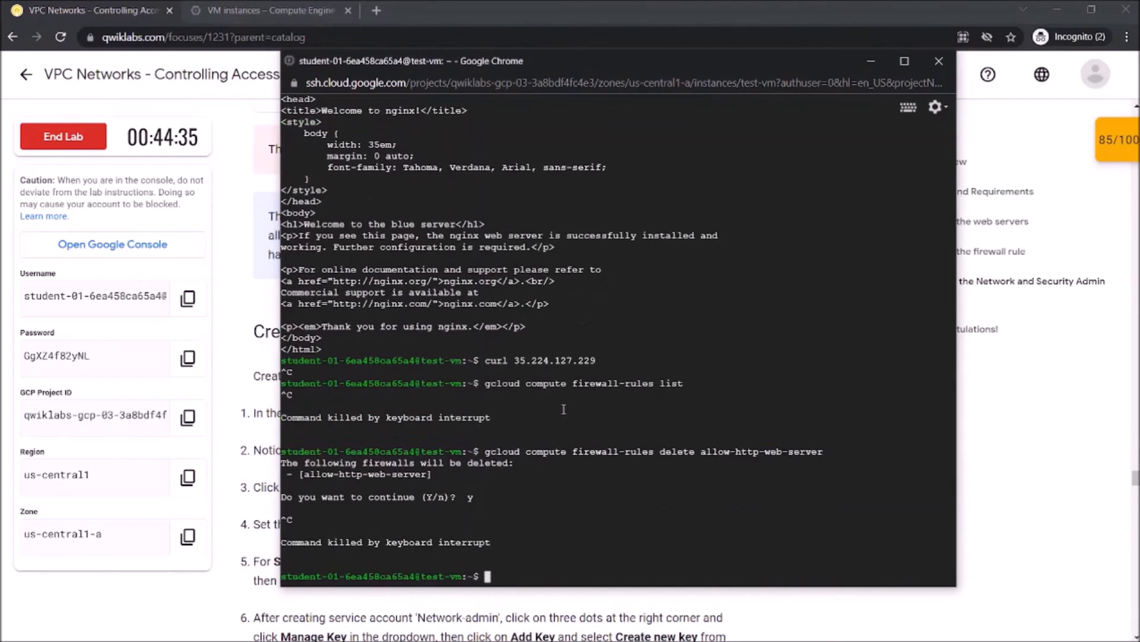
Open the IAM & Admin Service Accounts page in the Cloud Console and review the Compute Engine default service account, following the lab's steps
key(alt+Tab)
scroll(398, 484, down, 2)
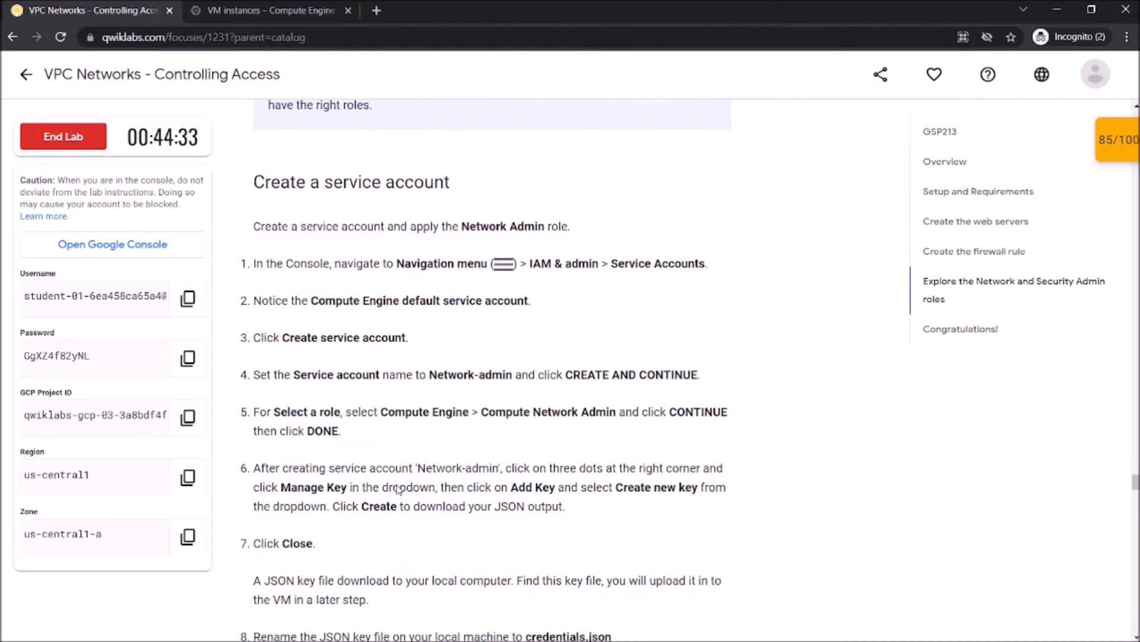
scroll(398, 484, up, 1)
click(258, 8)
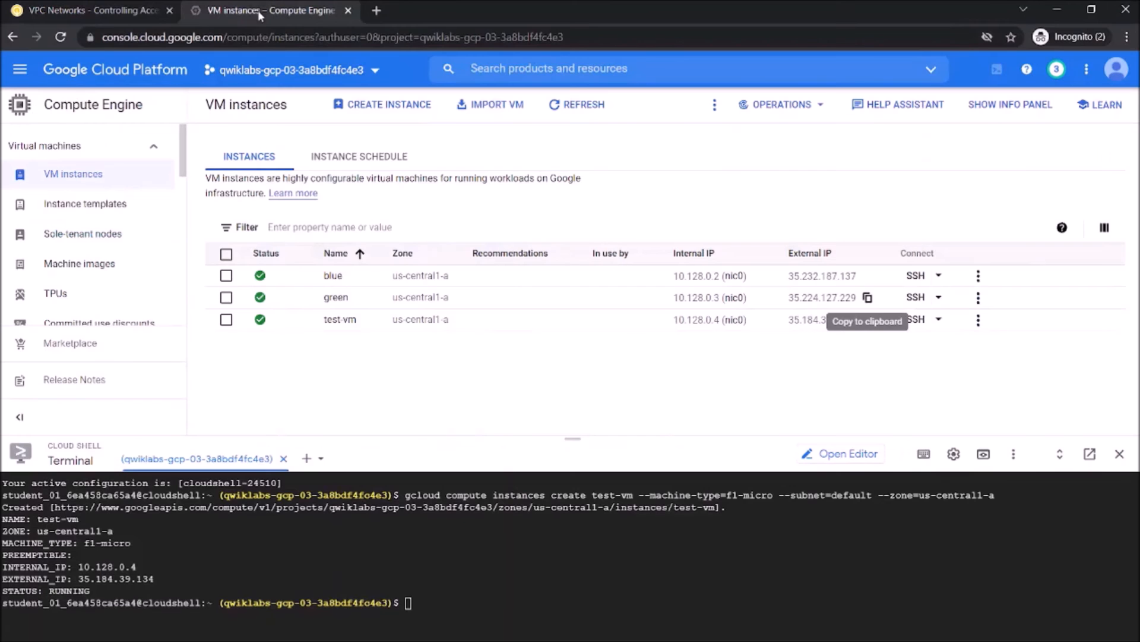
click(19, 69)
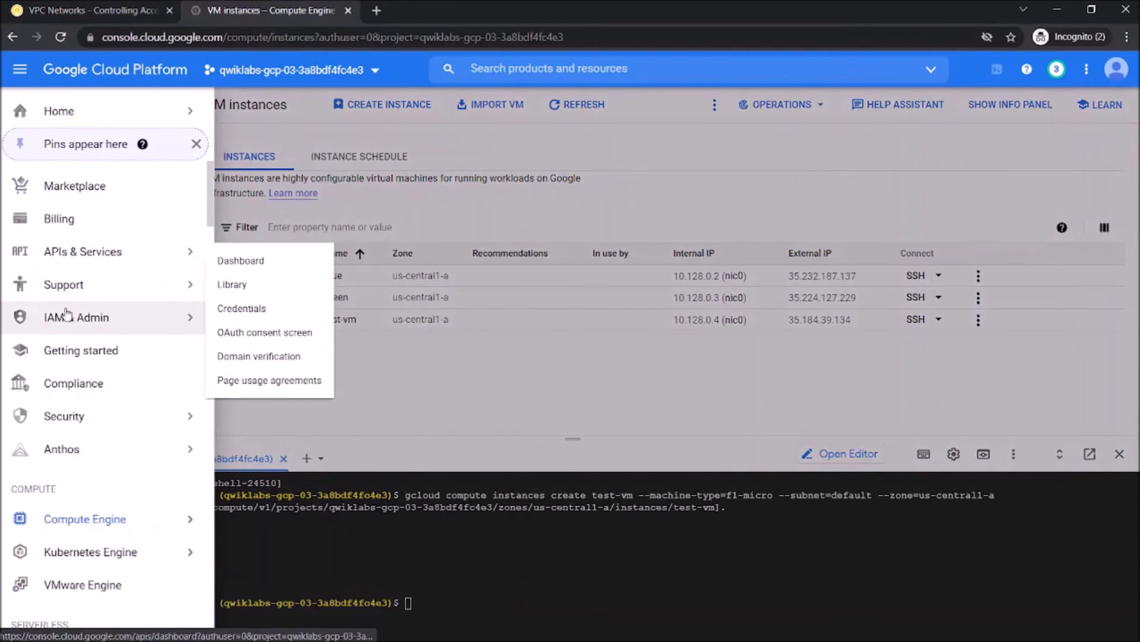
mouse_move(173, 318)
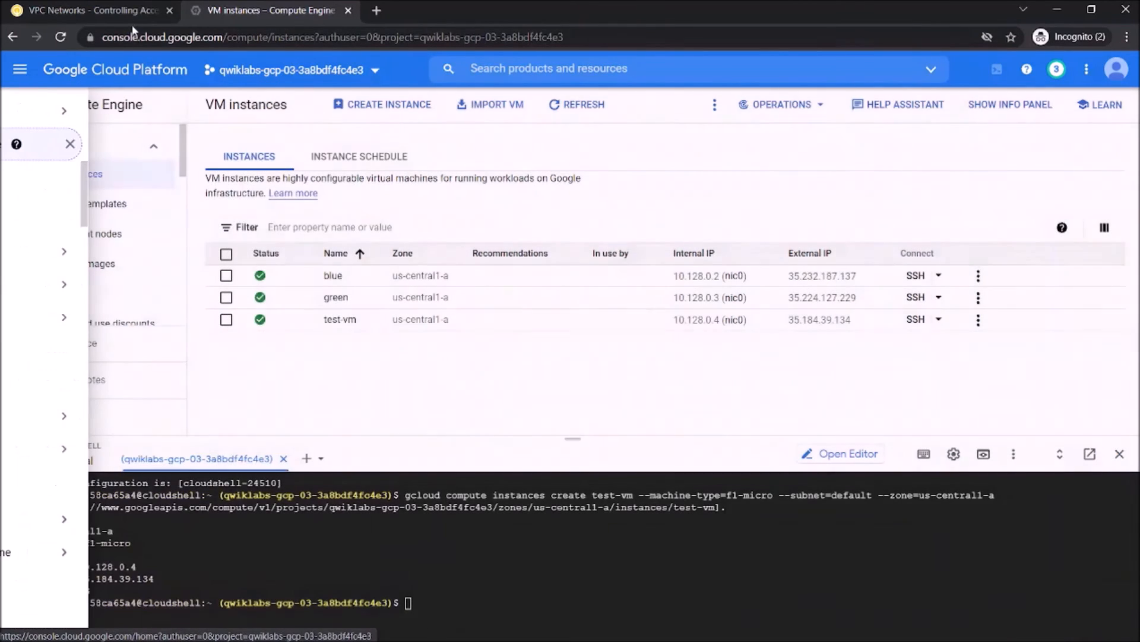
click(117, 10)
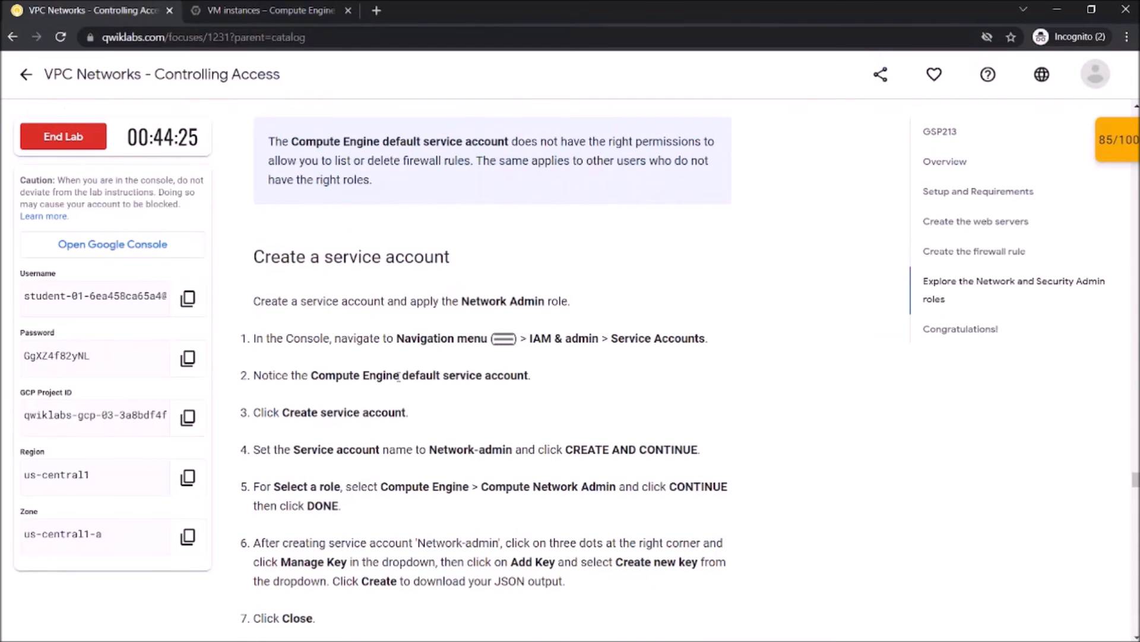
scroll(400, 383, down, 3)
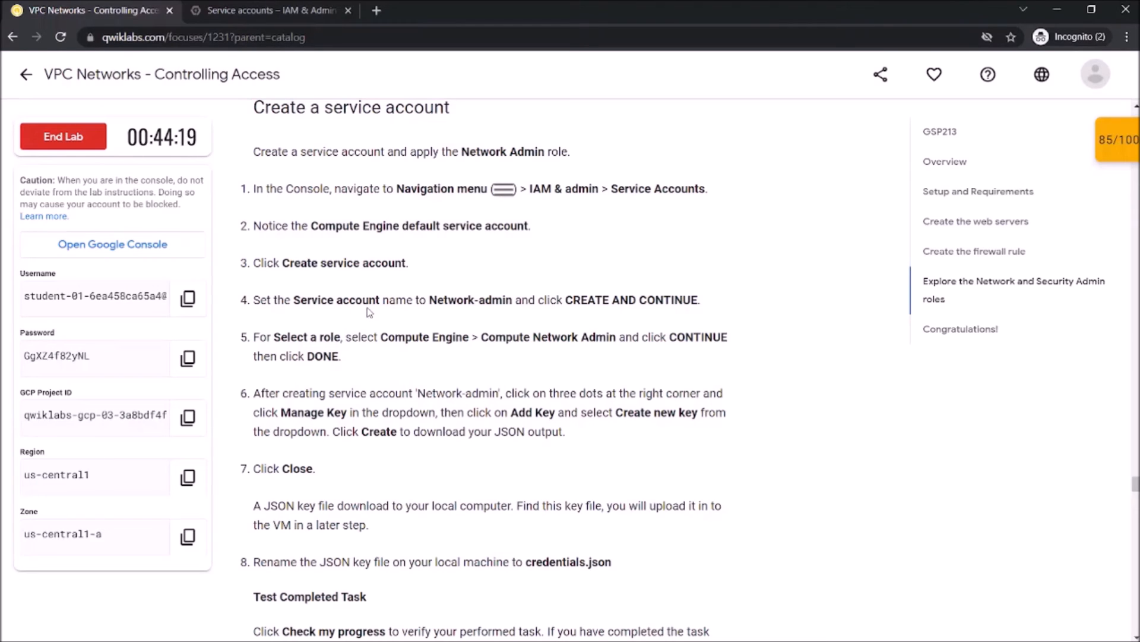
click(276, 2)
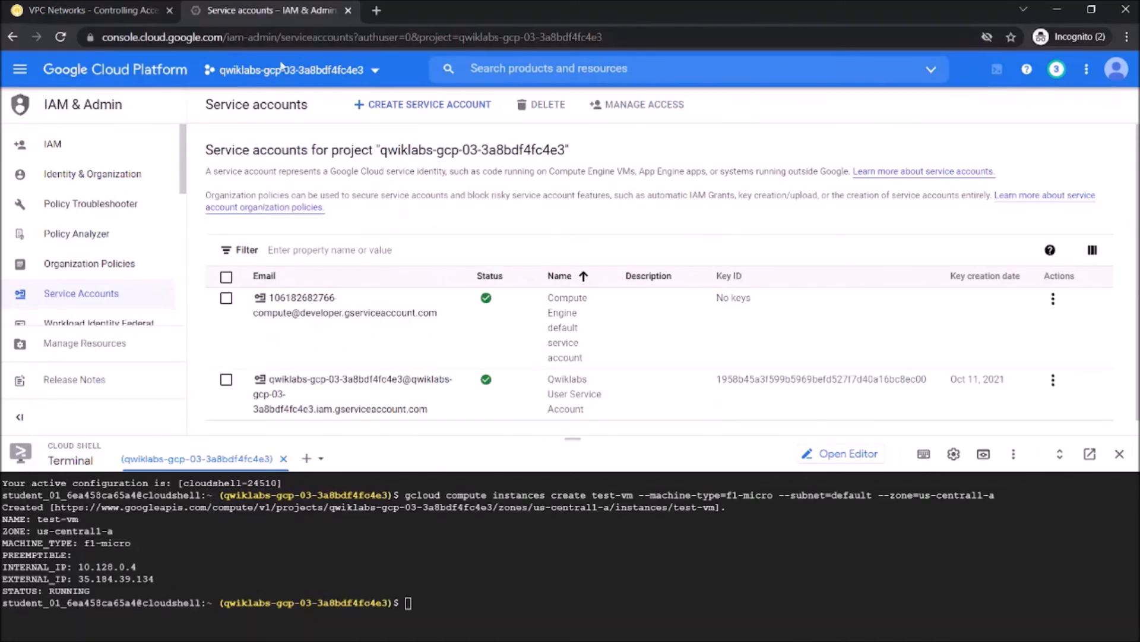
scroll(333, 345, down, 1)
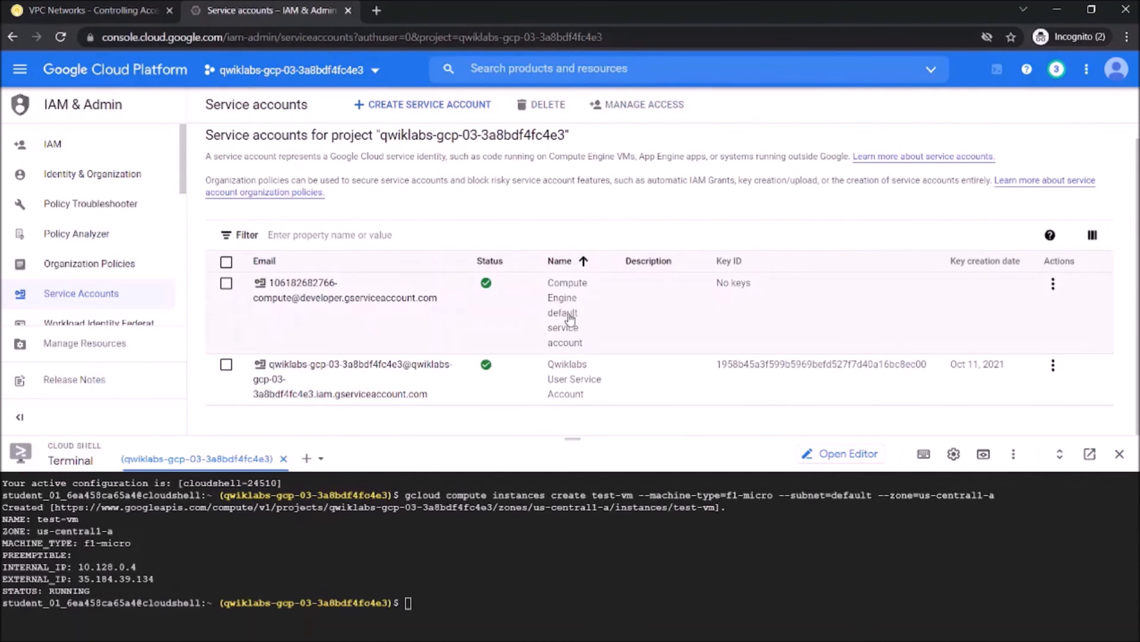
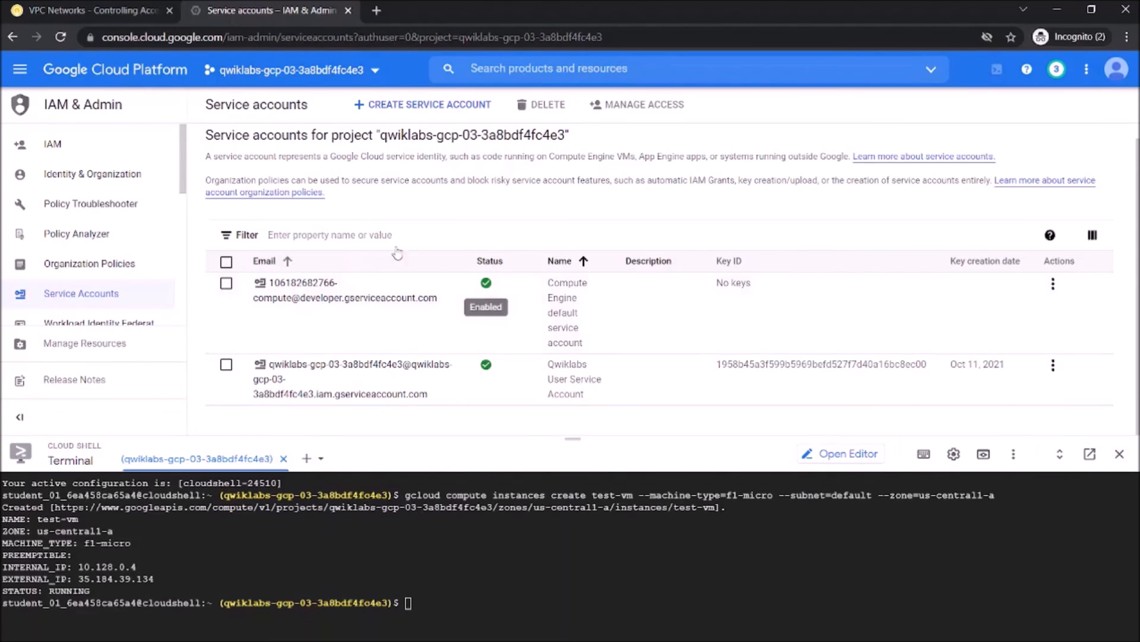
Create a service account named Network-admin, copying the name from the lab instructions, and continue to its project access settings
click(399, 110)
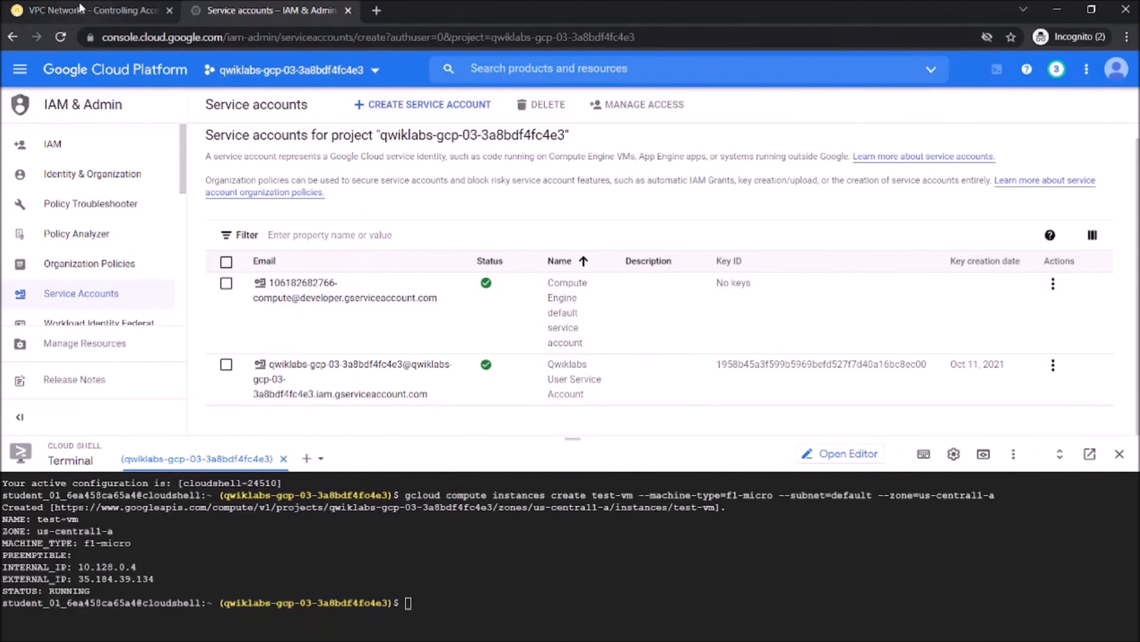
click(89, 10)
scroll(392, 292, down, 1)
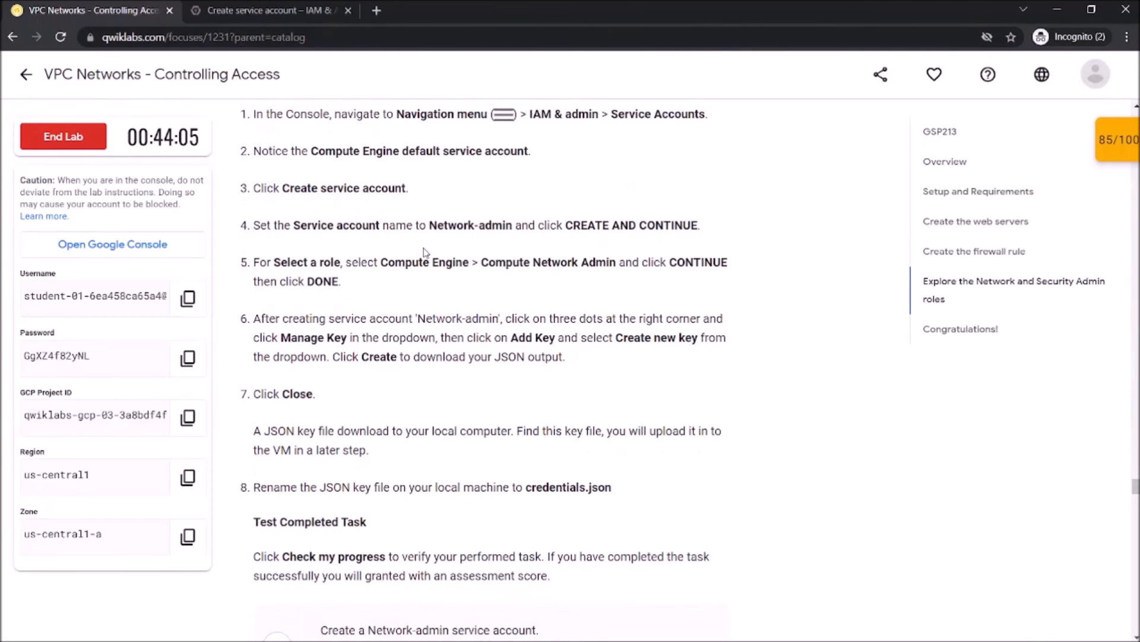
drag(430, 234, 512, 234)
key(ctrl+c)
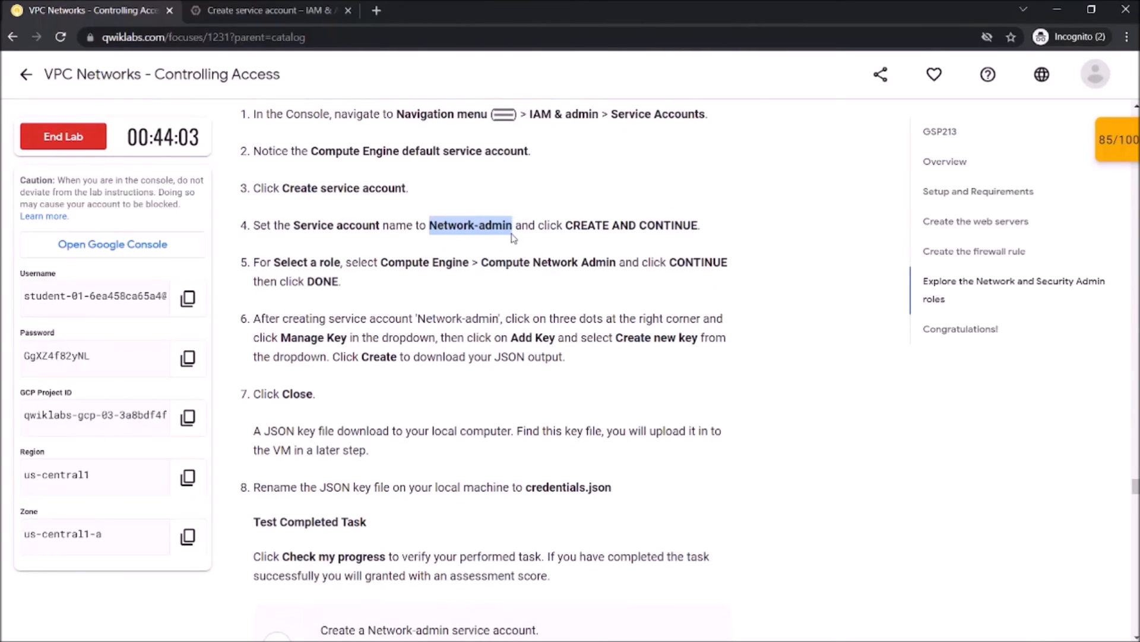
click(287, 11)
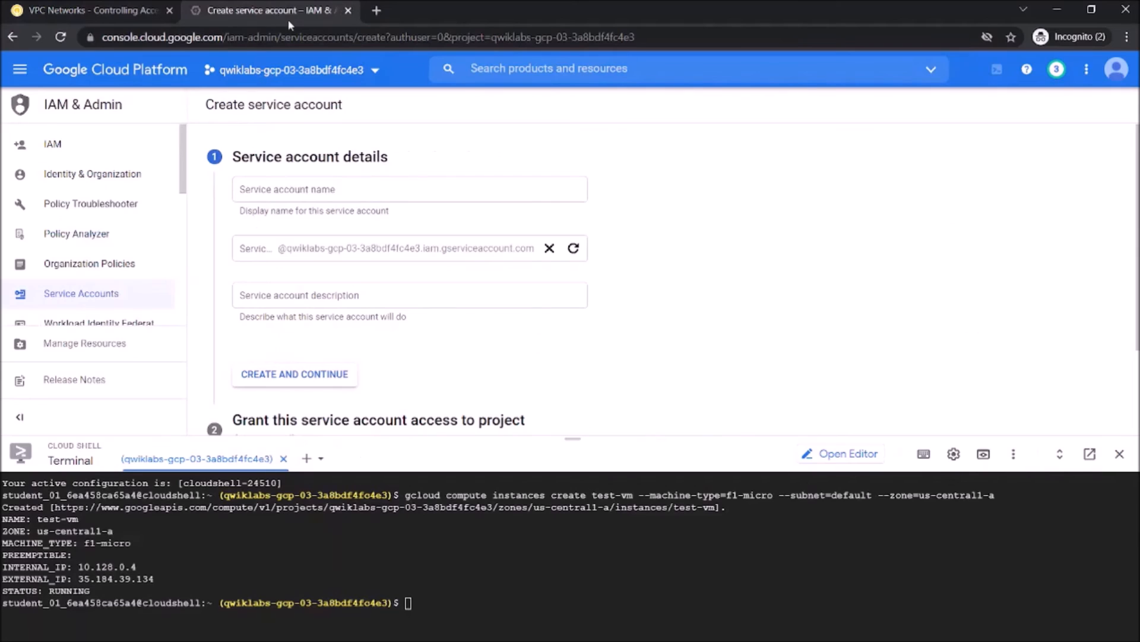
click(420, 186)
key(ctrl+v)
click(294, 373)
Read the lab's instruction on the Network-admin service account's role and compare it with the project access settings
click(98, 10)
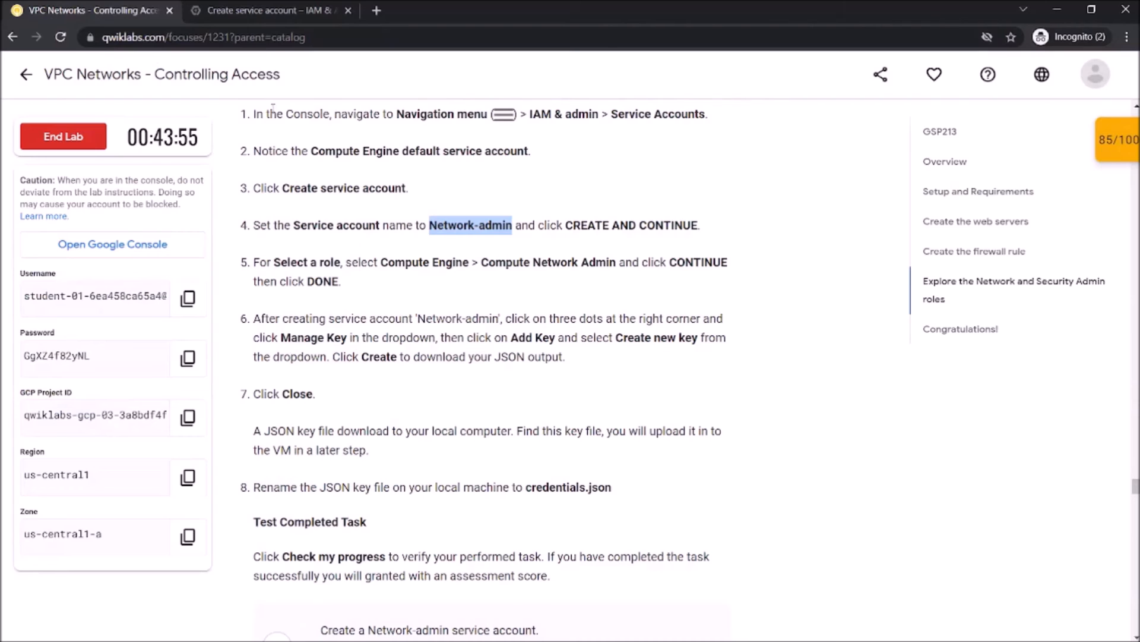
click(245, 12)
scroll(328, 339, down, 2)
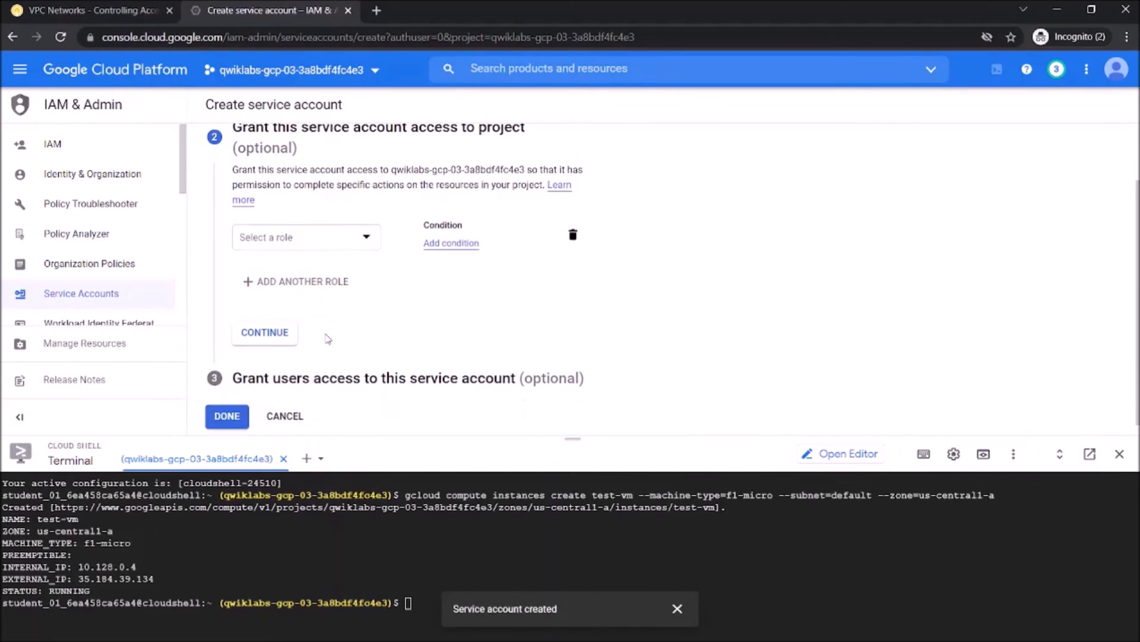
scroll(328, 339, up, 1)
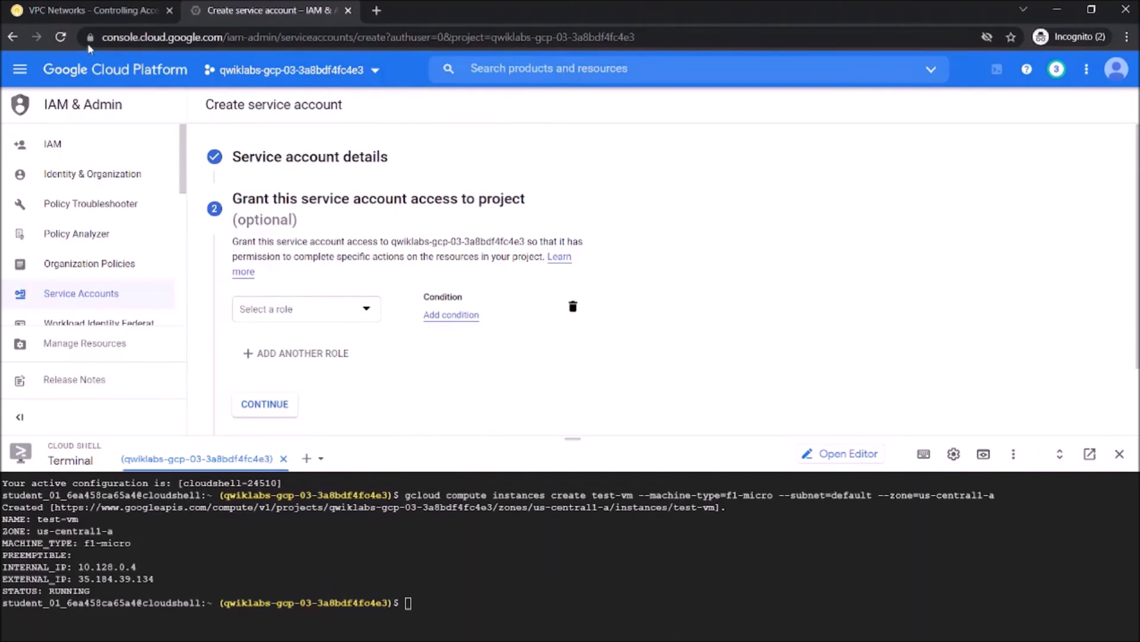
click(91, 8)
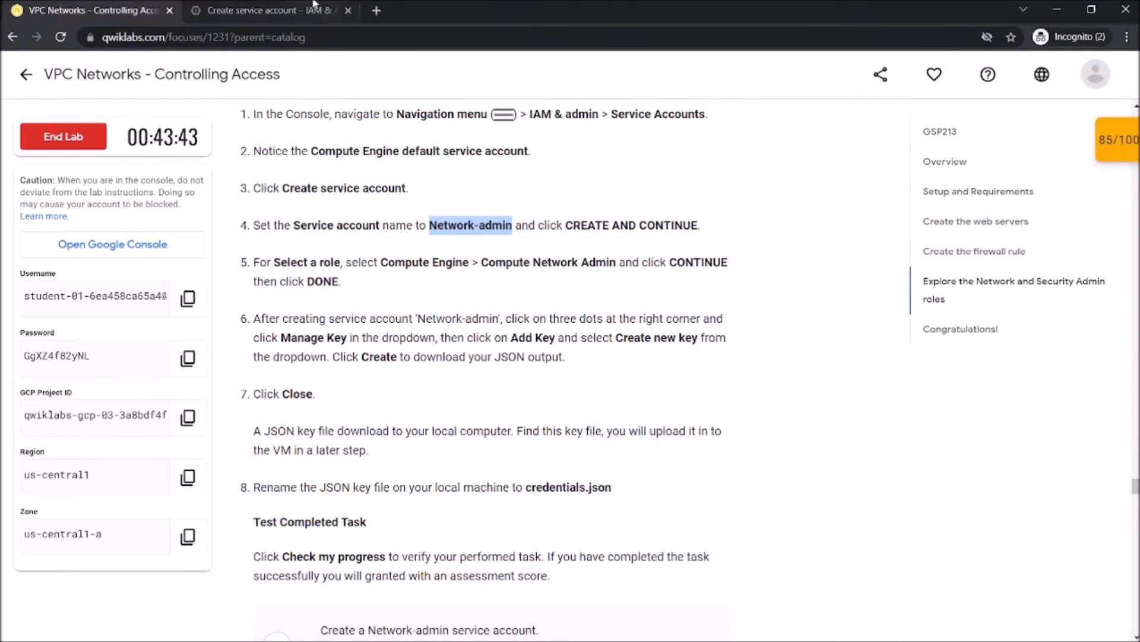
click(269, 21)
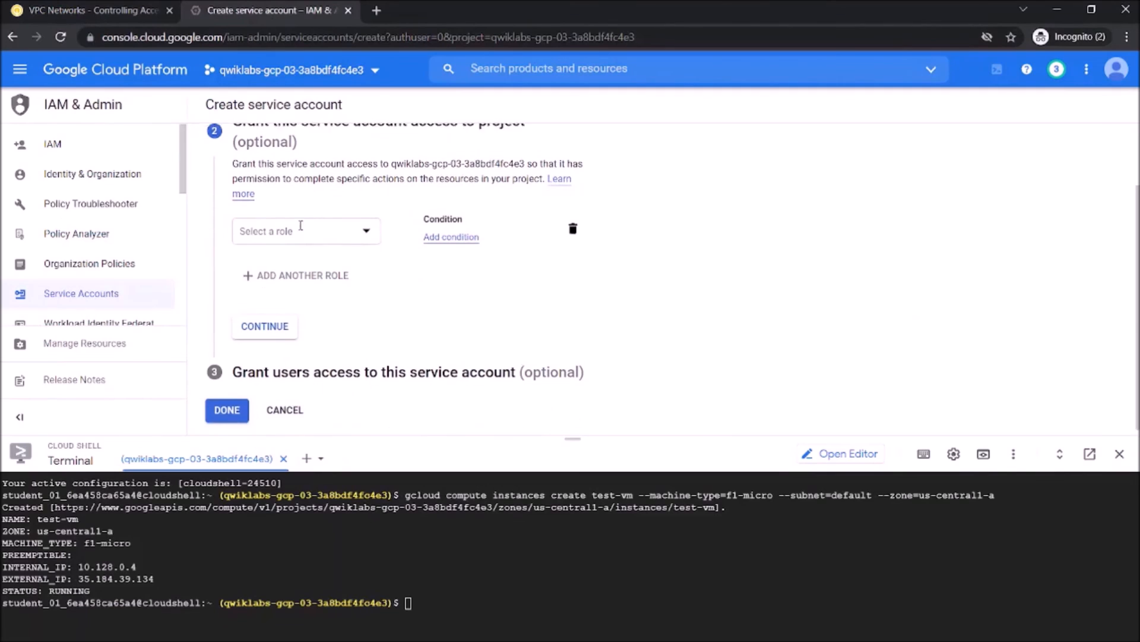
Assign the Compute Network Admin role to the Network-admin service account, copying the role name from the lab instructions, and continue
click(98, 11)
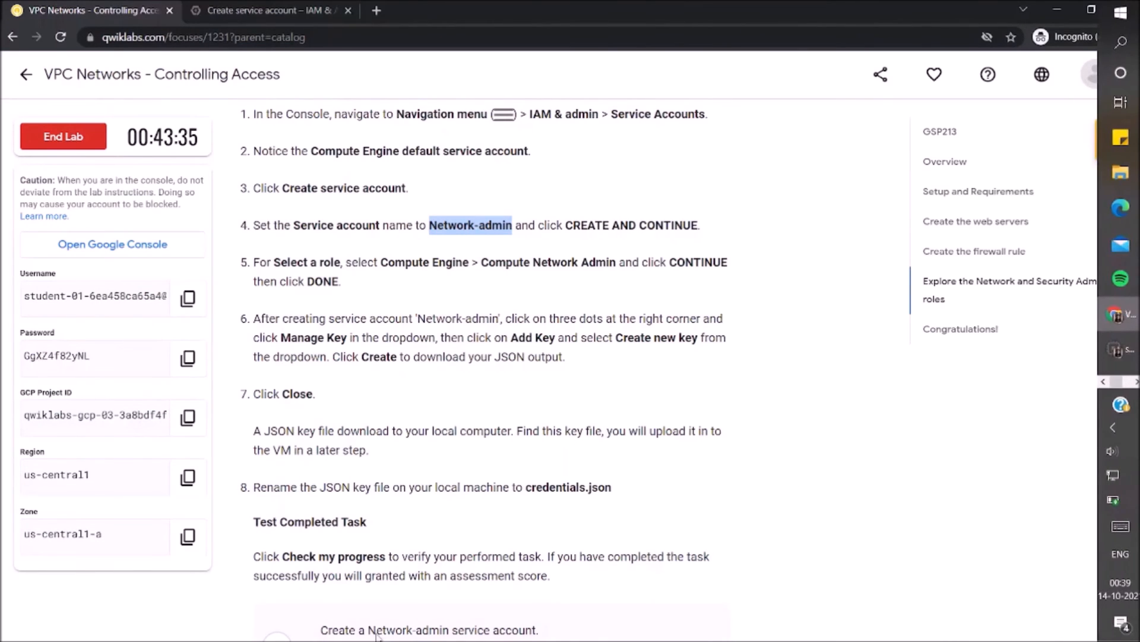
drag(483, 263, 619, 264)
key(ctrl+c)
click(243, 18)
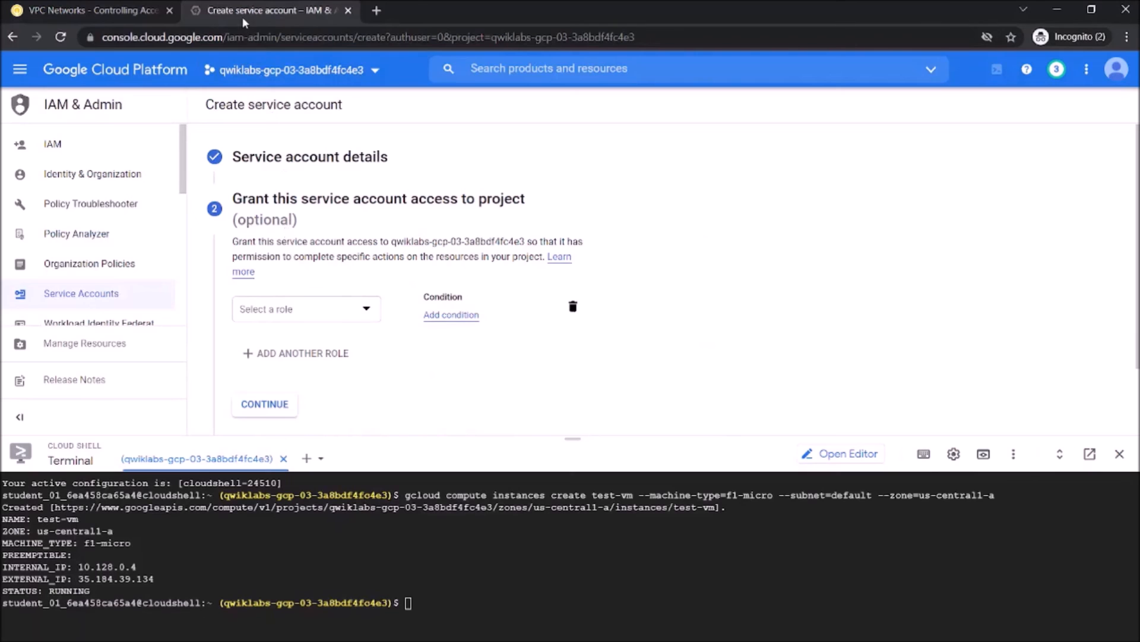
click(292, 310)
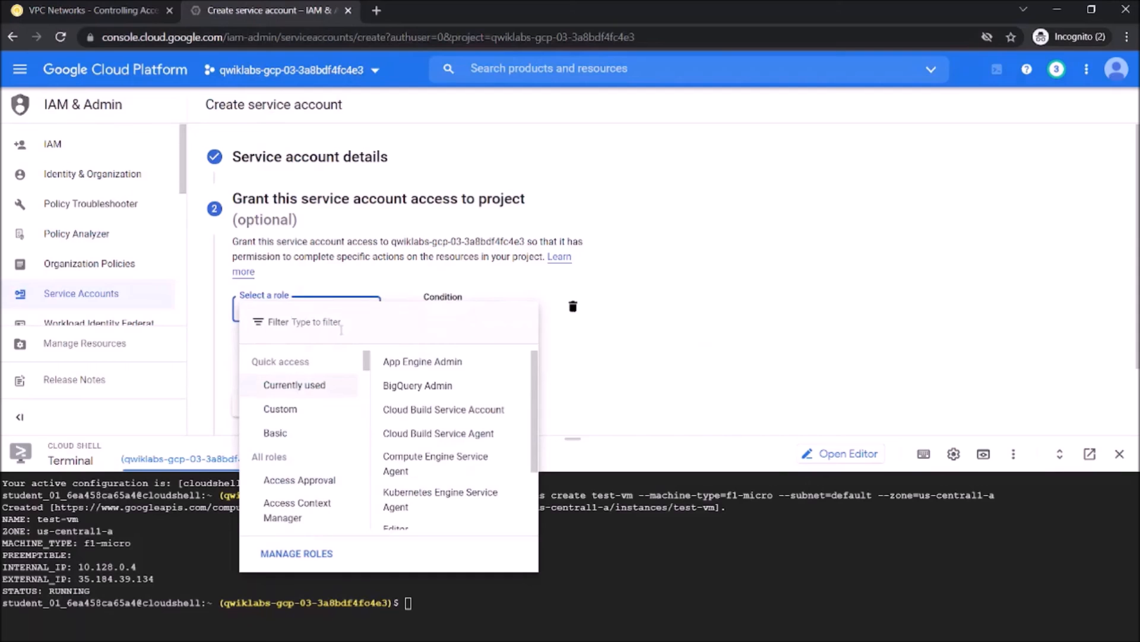
key(ctrl+v)
click(328, 443)
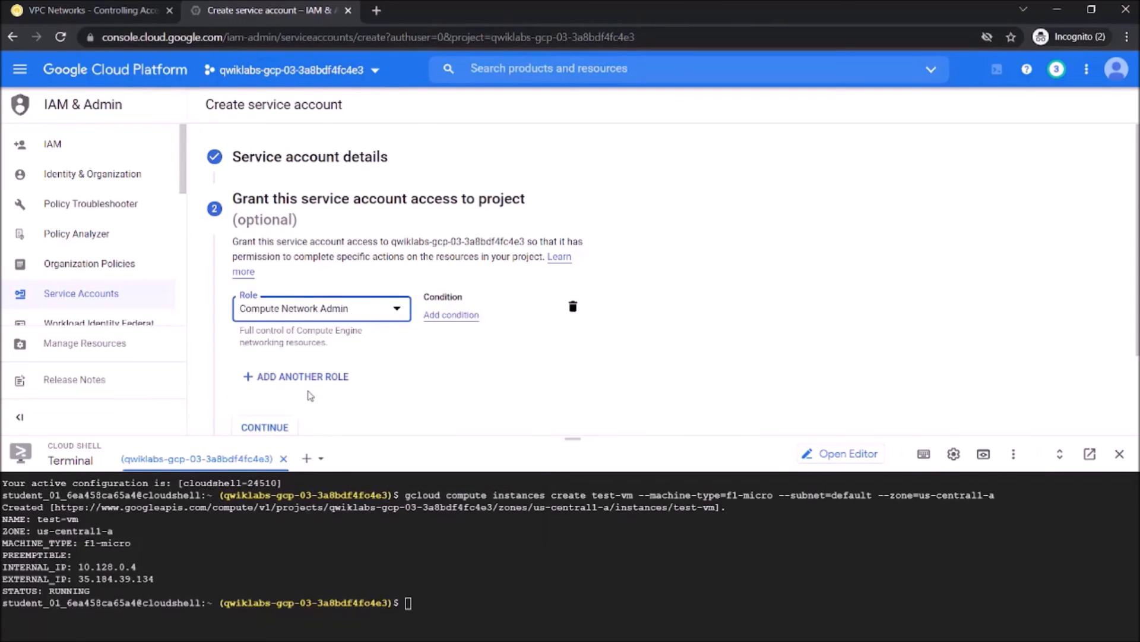
scroll(300, 386, down, 2)
click(264, 322)
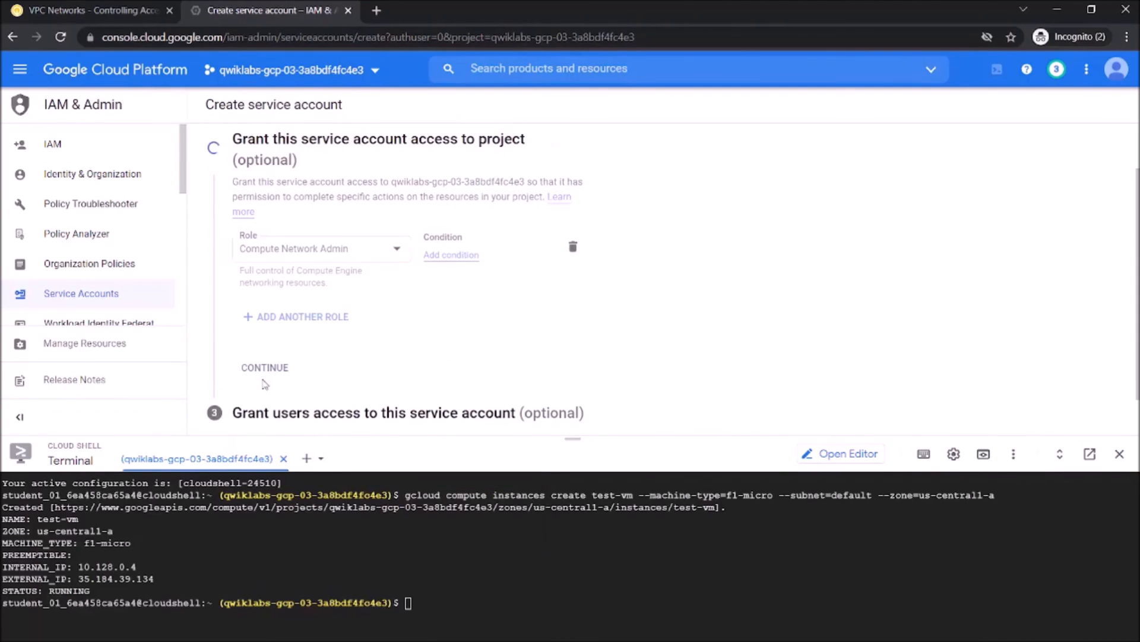
Check the lab's next instructions and finish creating the Network-admin service account without granting users access
click(89, 11)
scroll(409, 297, down, 3)
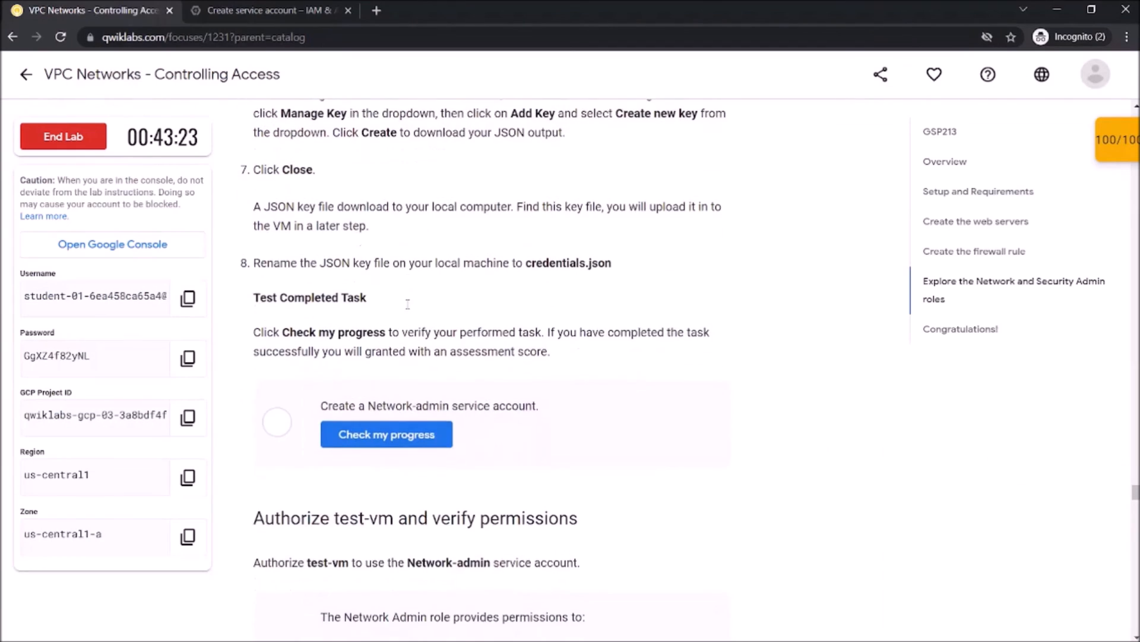
scroll(408, 304, up, 2)
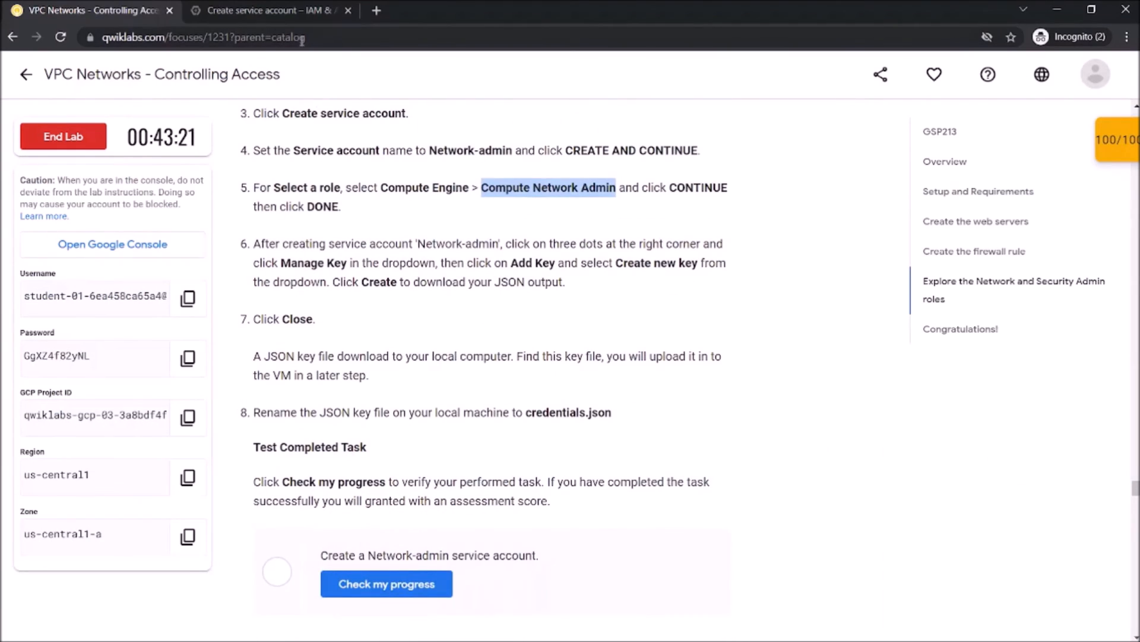
click(287, 7)
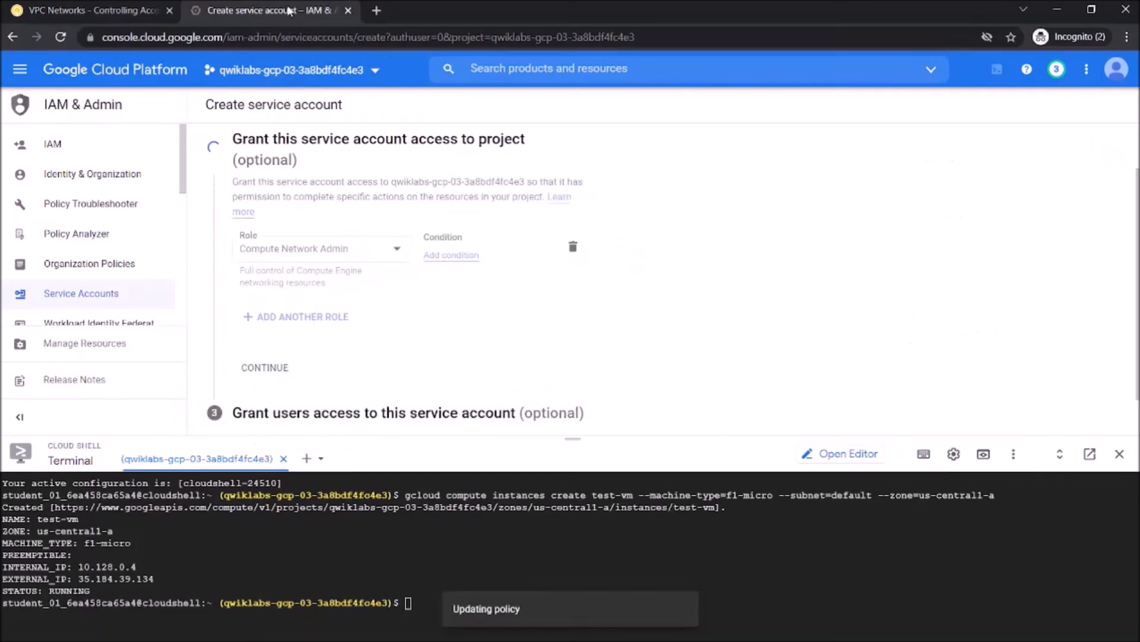
click(237, 405)
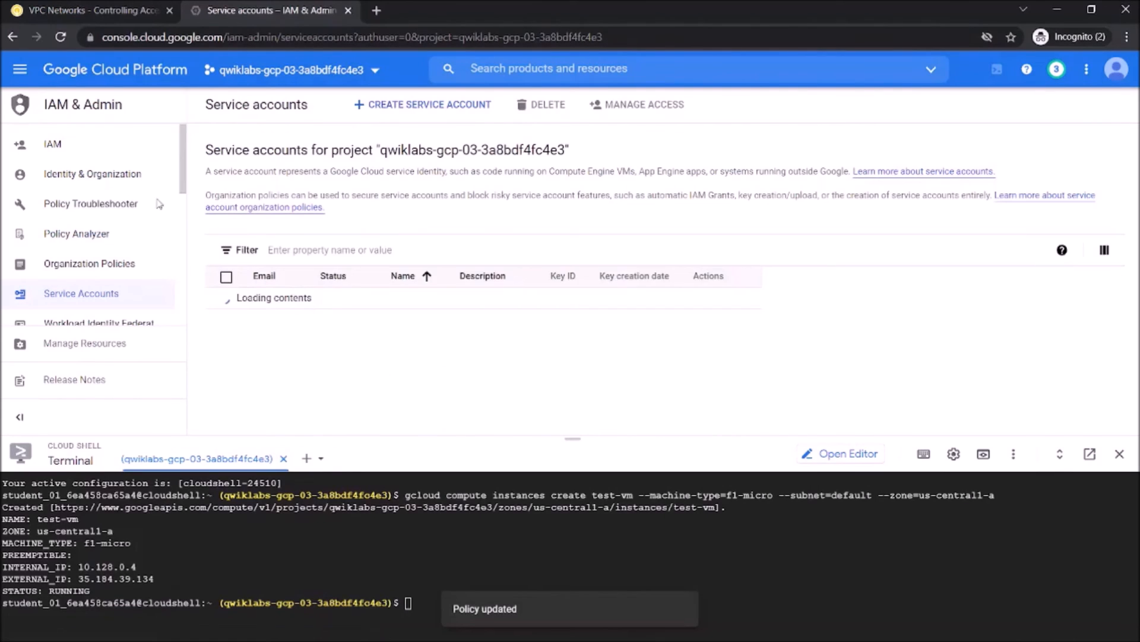
Open the key management page of the Network-admin service account, following the lab's instructions
click(108, 8)
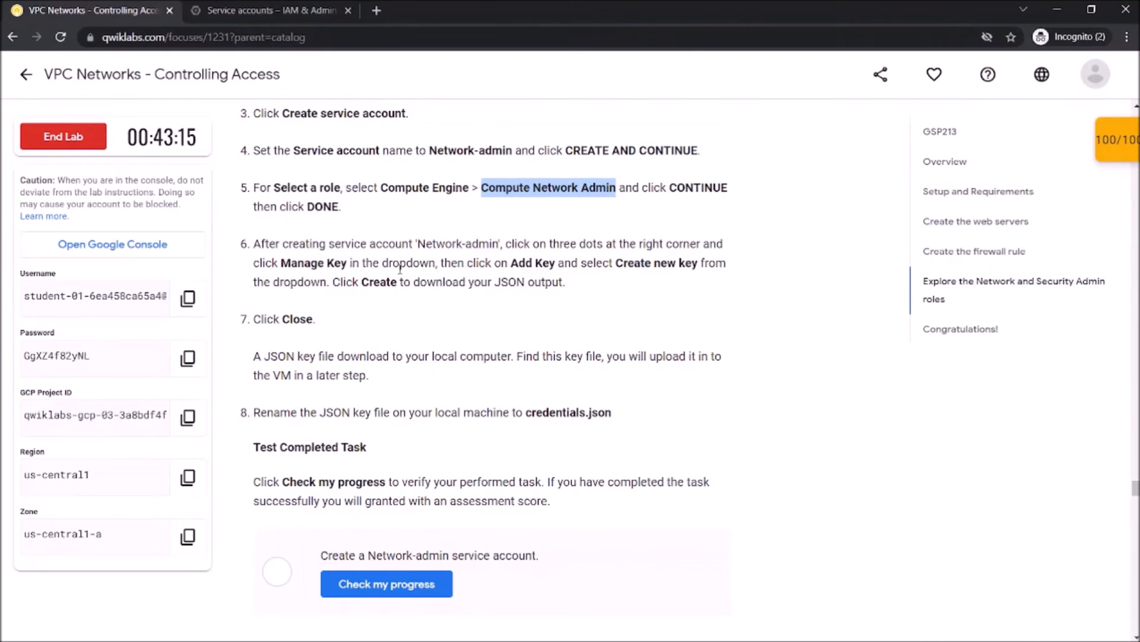
click(269, 9)
scroll(479, 293, down, 1)
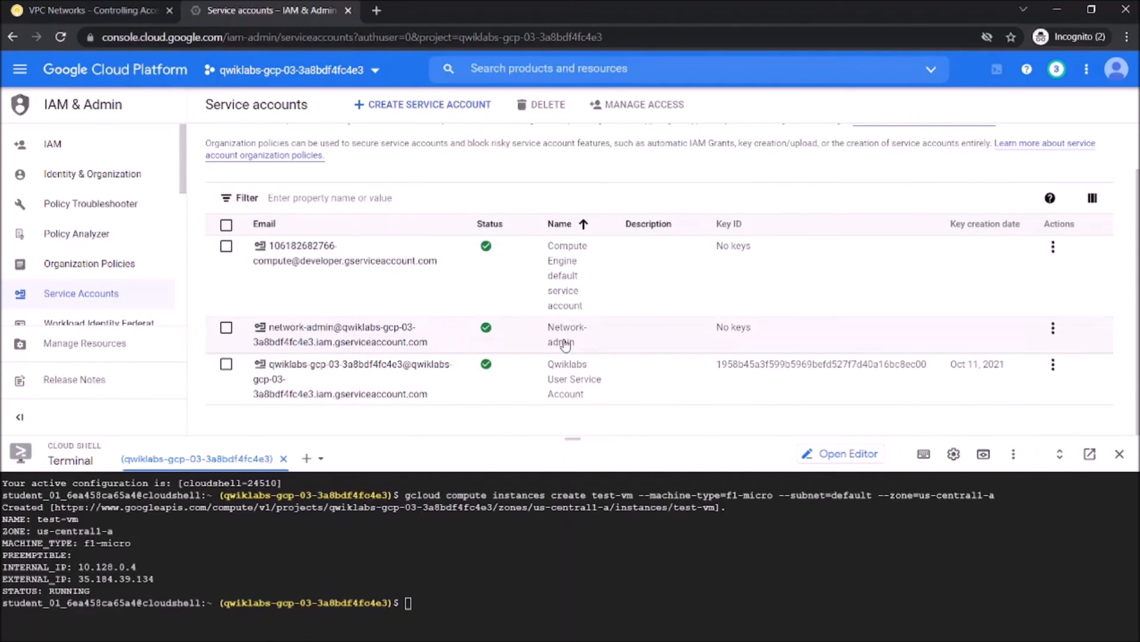
click(1053, 327)
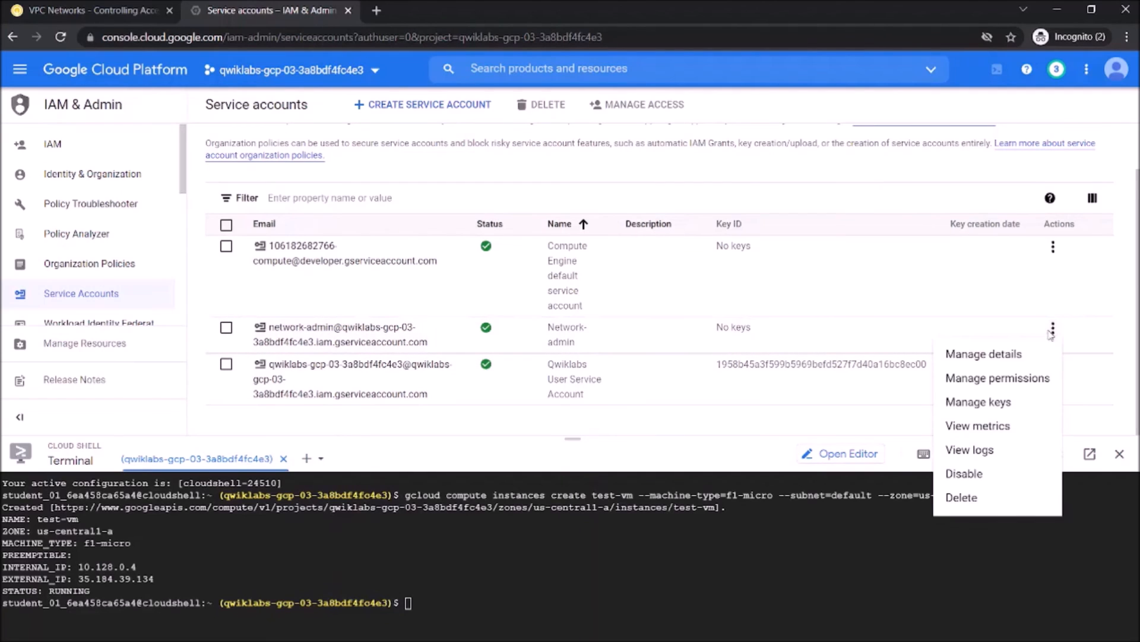
click(993, 414)
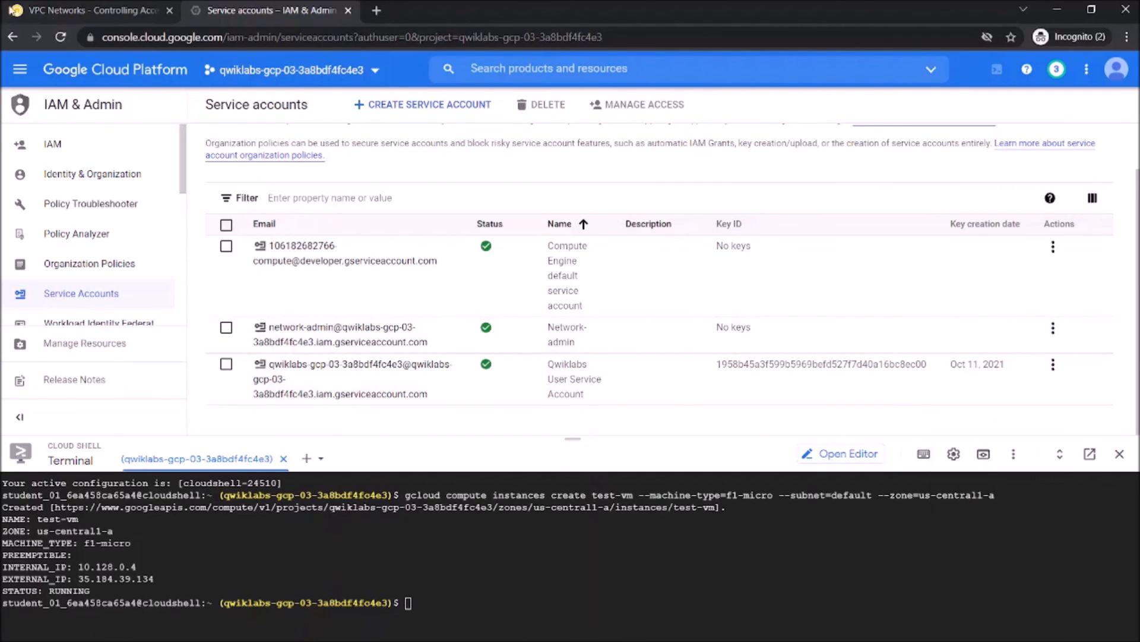
Create and download a new JSON key for the Network-admin service account, following the lab's steps, and close the confirmation
click(62, 14)
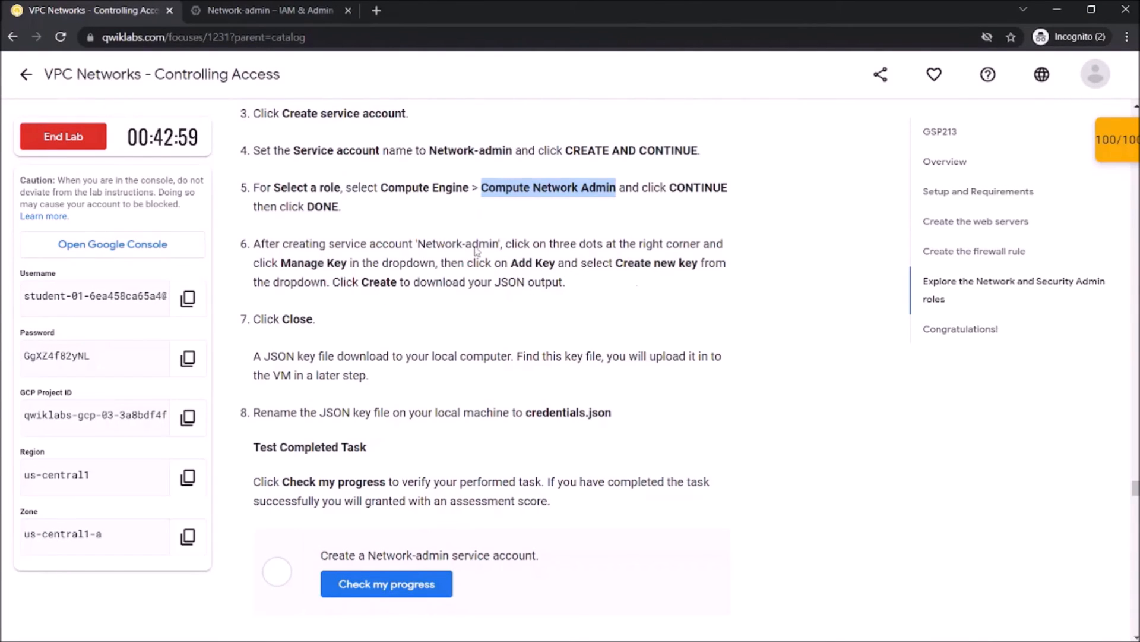
click(258, 9)
click(263, 329)
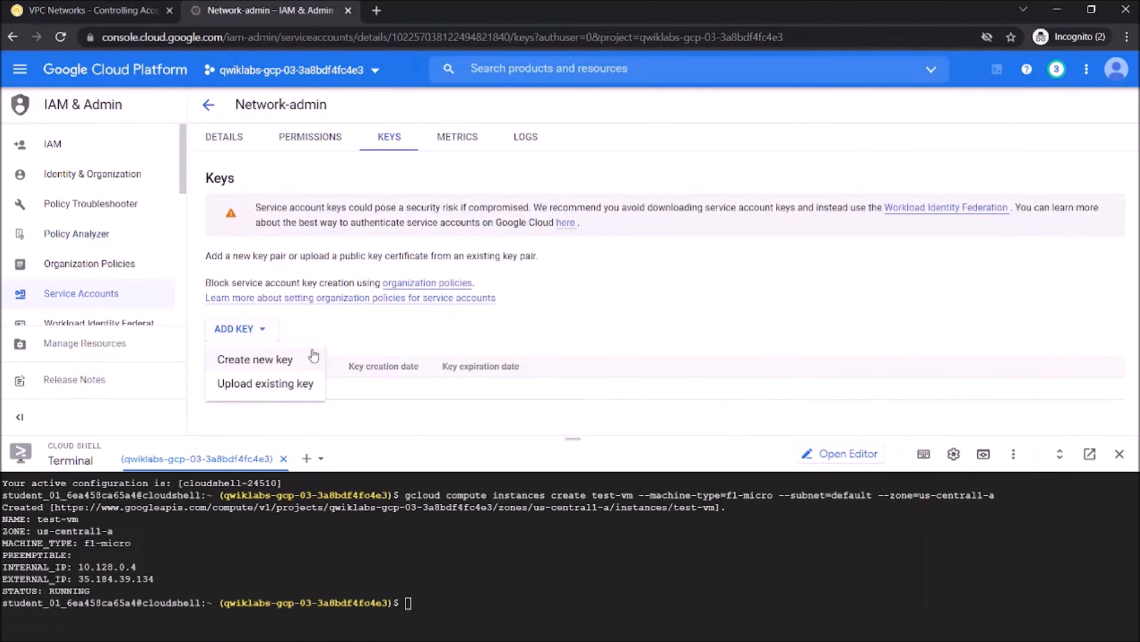
click(297, 361)
click(738, 454)
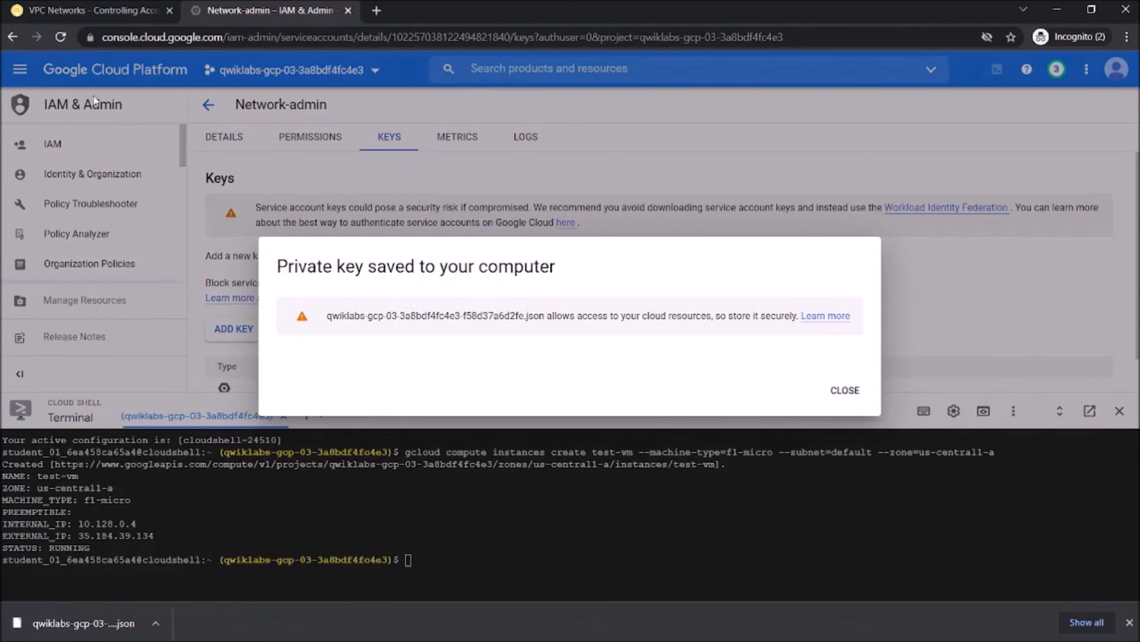
click(102, 10)
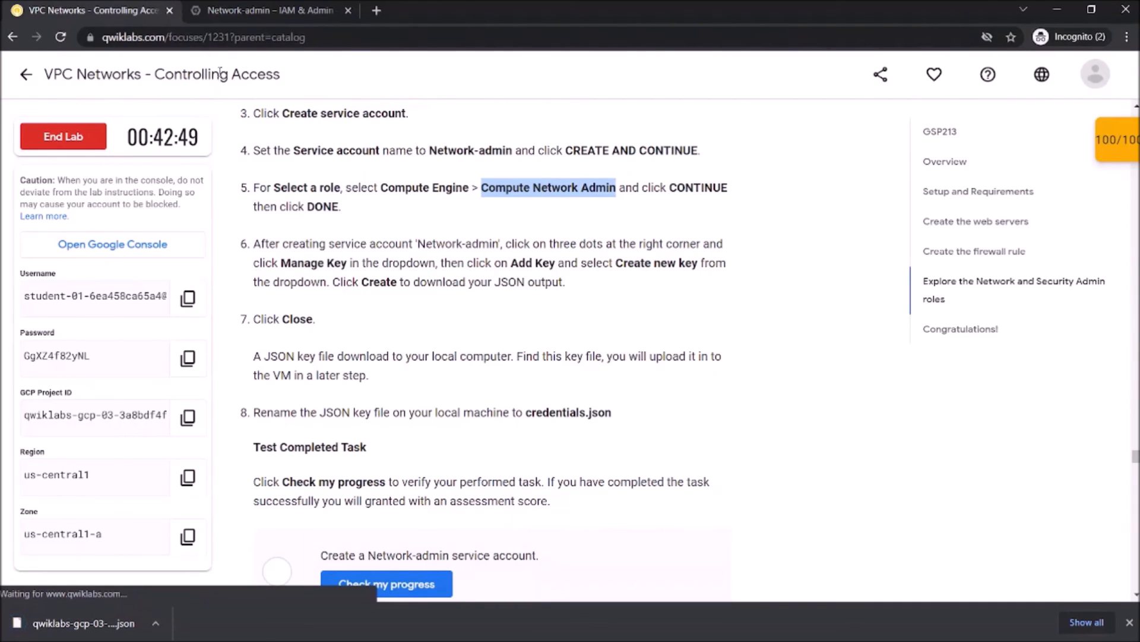
click(275, 3)
click(840, 387)
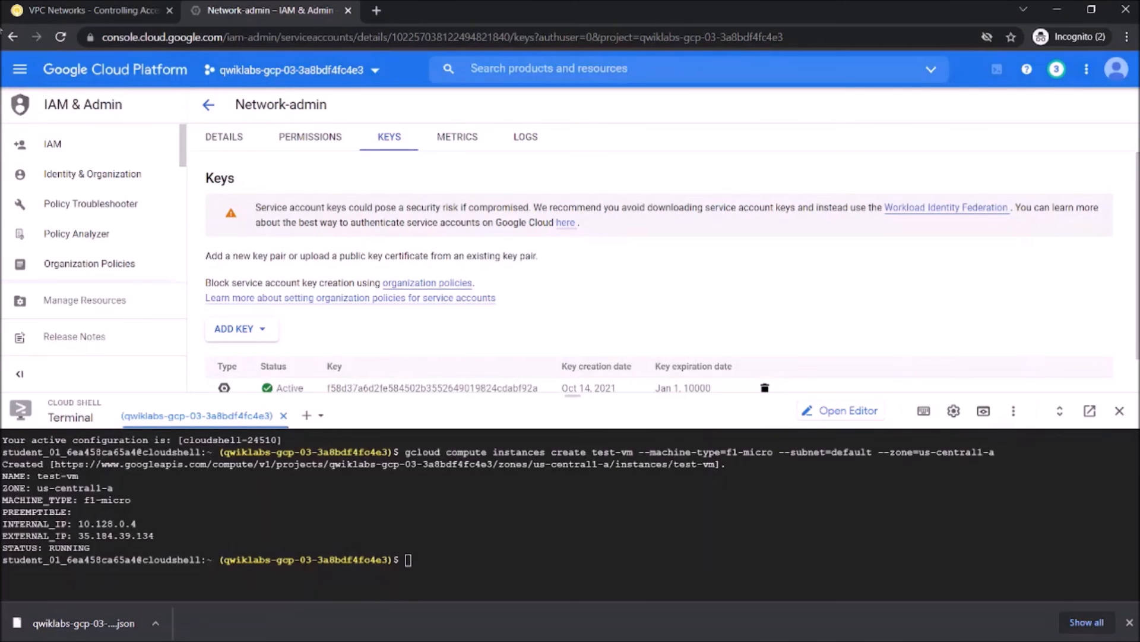
Check the lab progress for the task of creating a Network-admin service account
click(64, 6)
scroll(400, 339, down, 3)
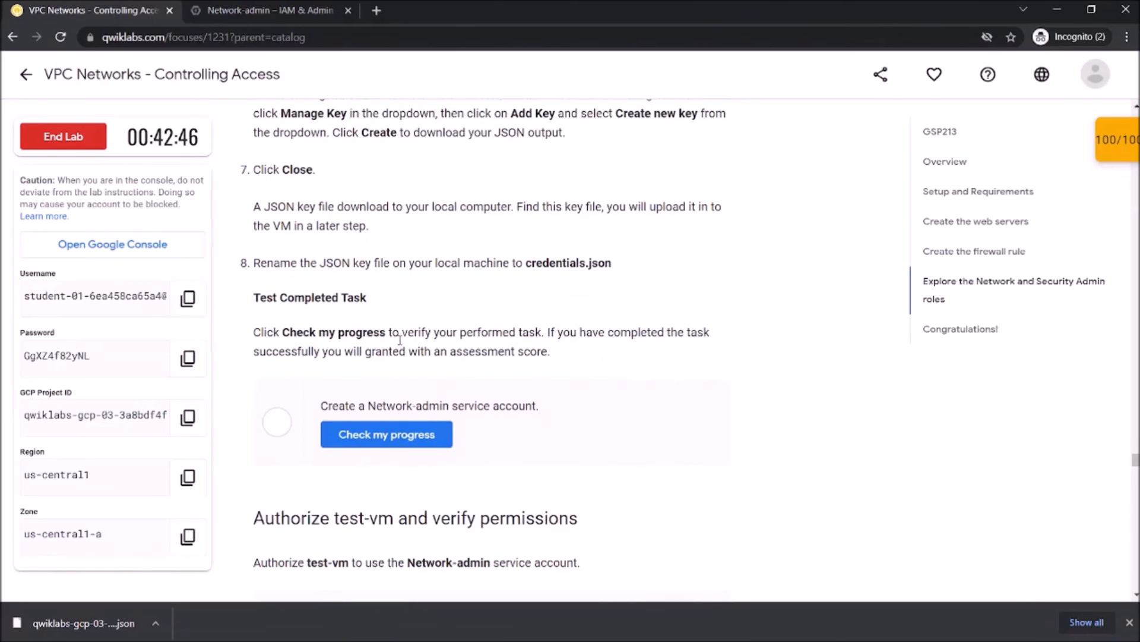
scroll(399, 340, down, 1)
click(388, 356)
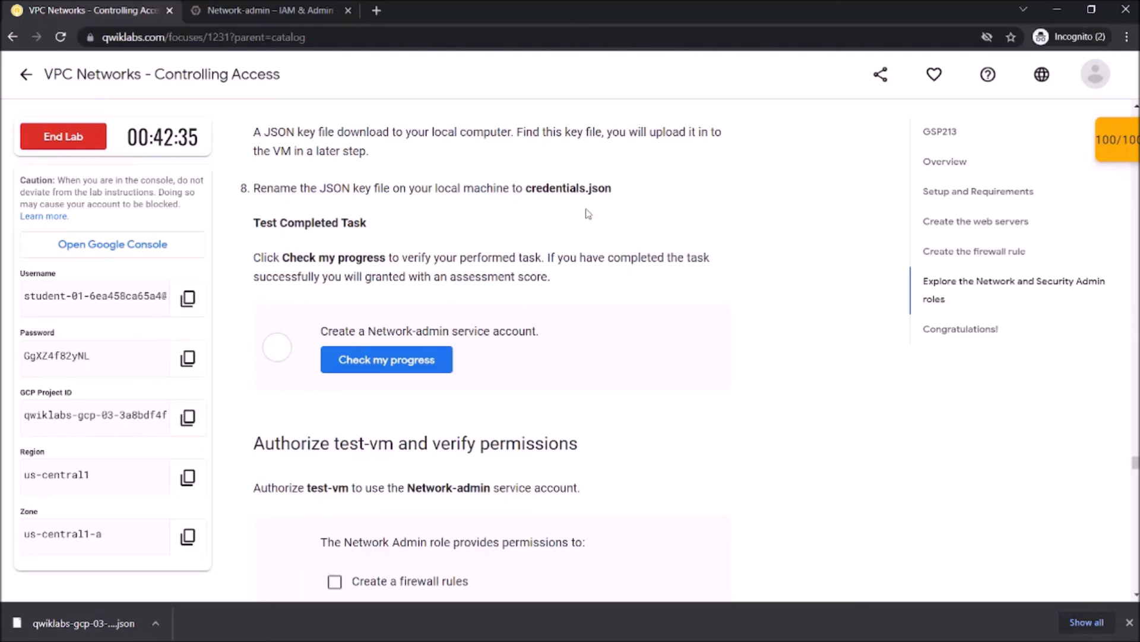
click(358, 363)
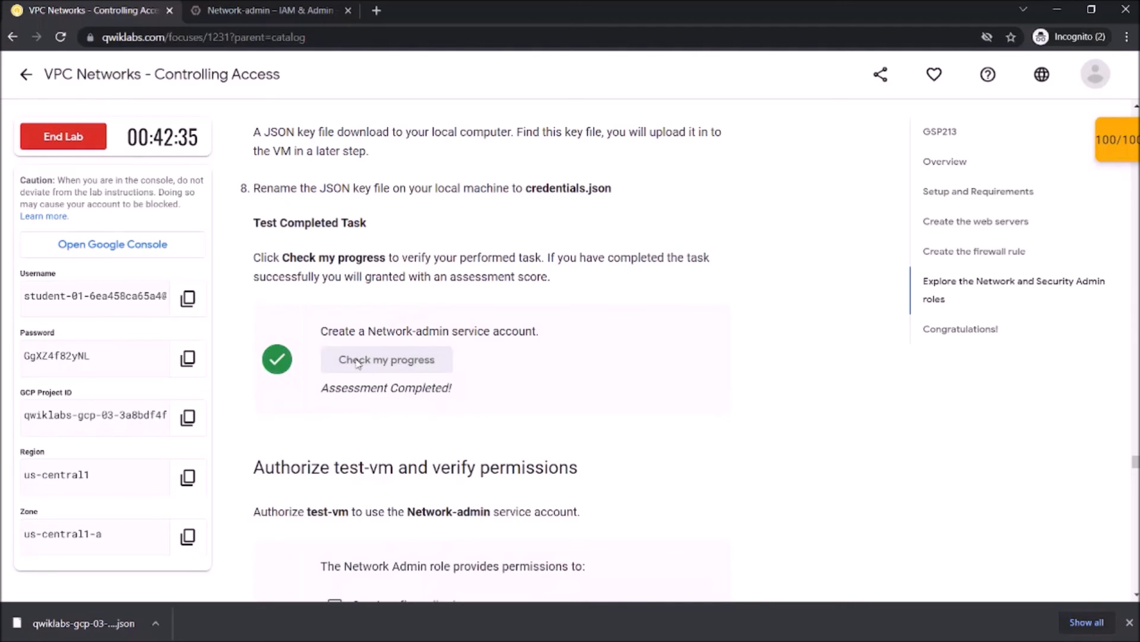
Read the lab's instructions on authorizing test-vm with credentials.json and verifying the Network Admin permissions, and review the preceding key steps
scroll(745, 339, down, 6)
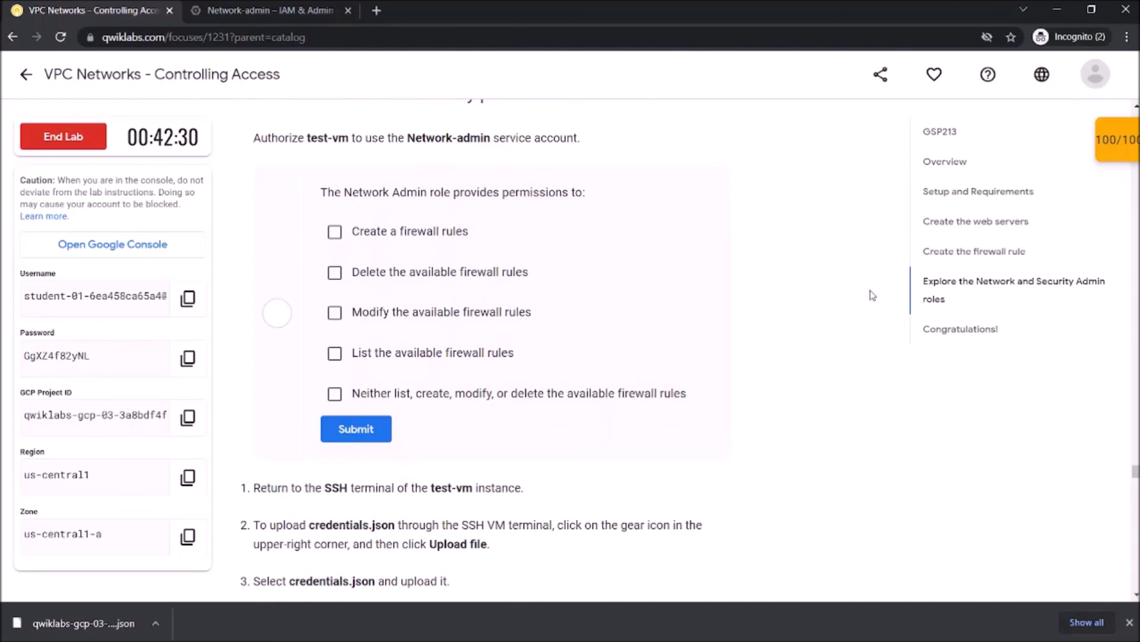
scroll(703, 298, down, 6)
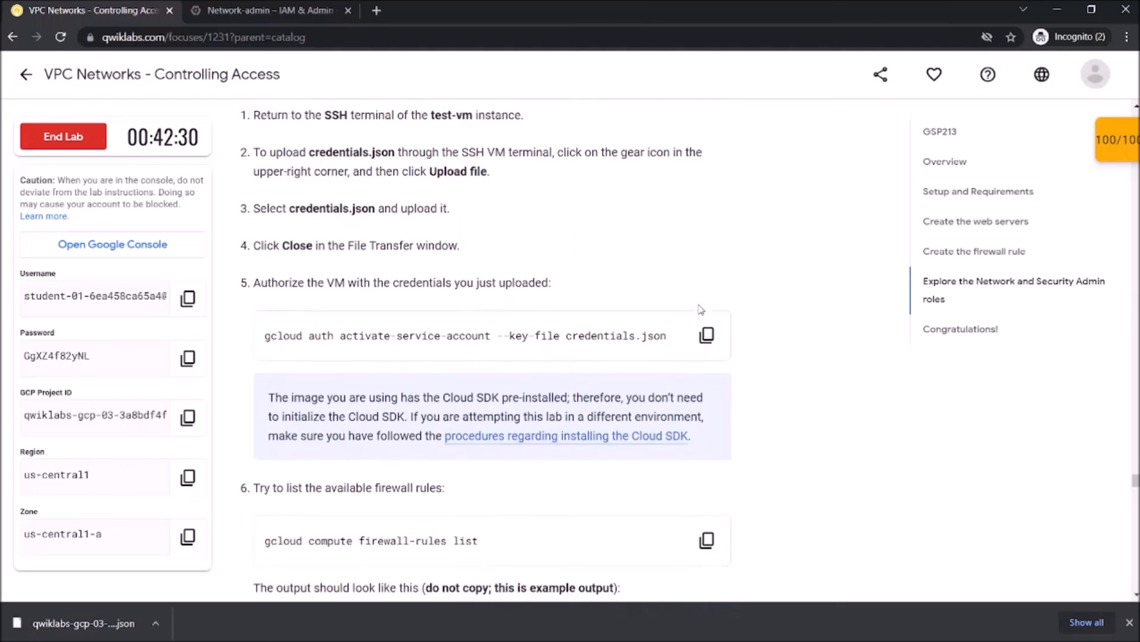
scroll(699, 310, up, 1)
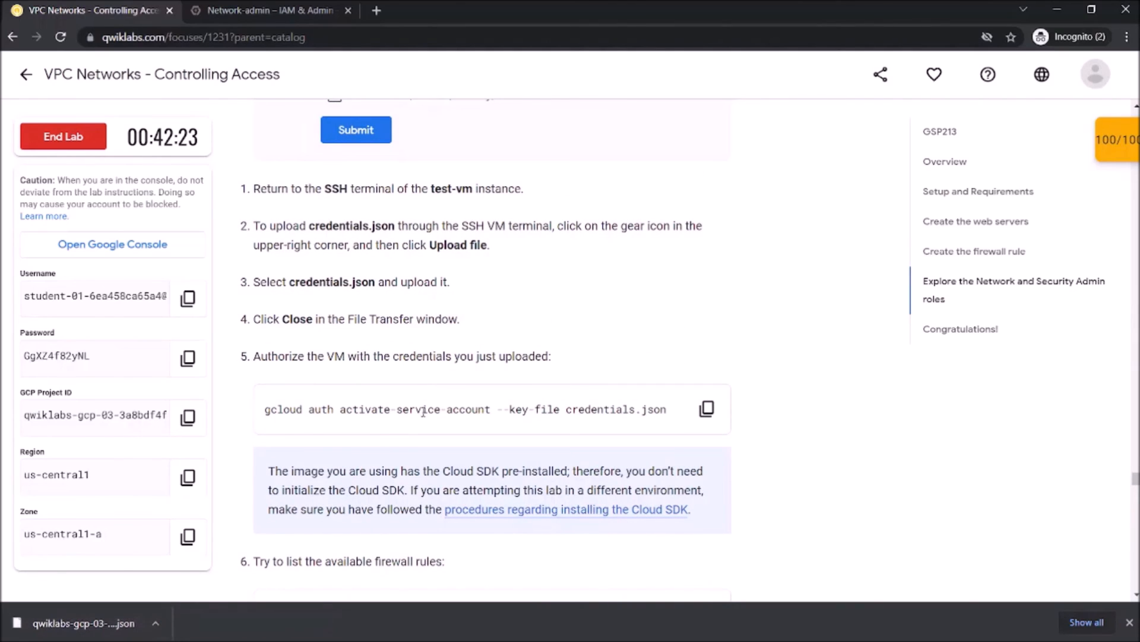
scroll(433, 405, up, 1)
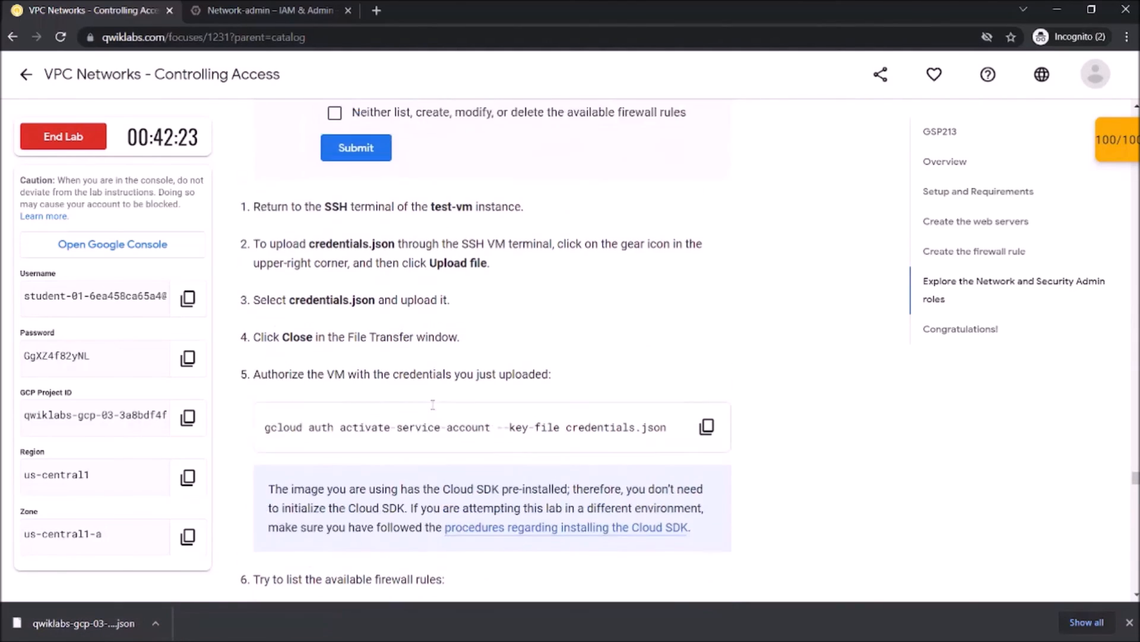
scroll(433, 404, up, 17)
scroll(433, 404, down, 12)
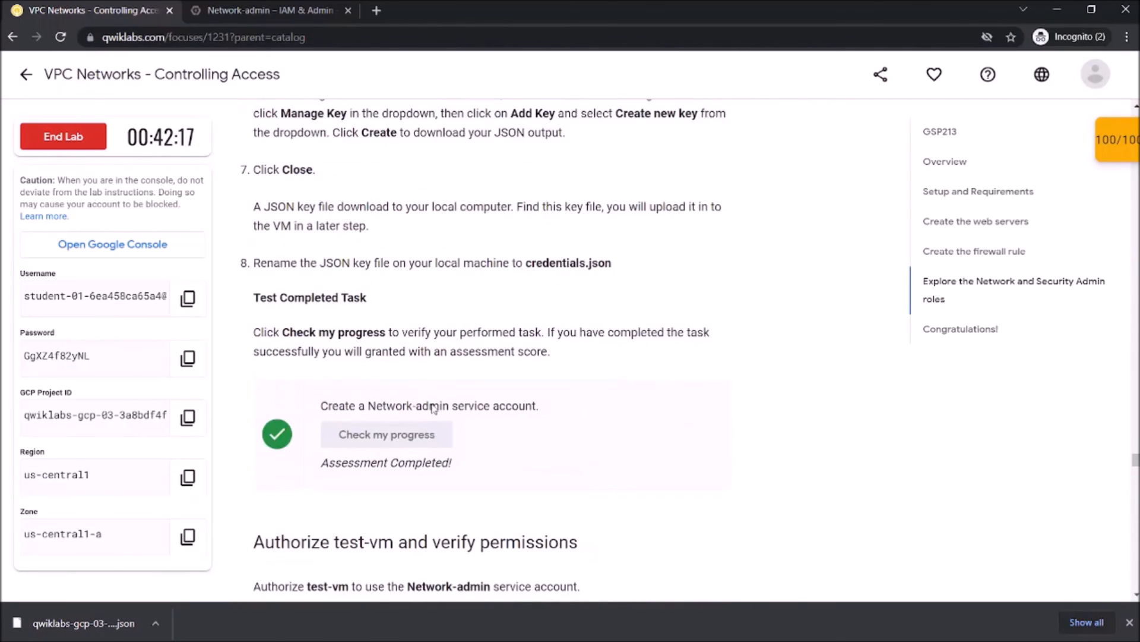
scroll(434, 408, down, 11)
scroll(433, 406, up, 7)
scroll(433, 406, down, 15)
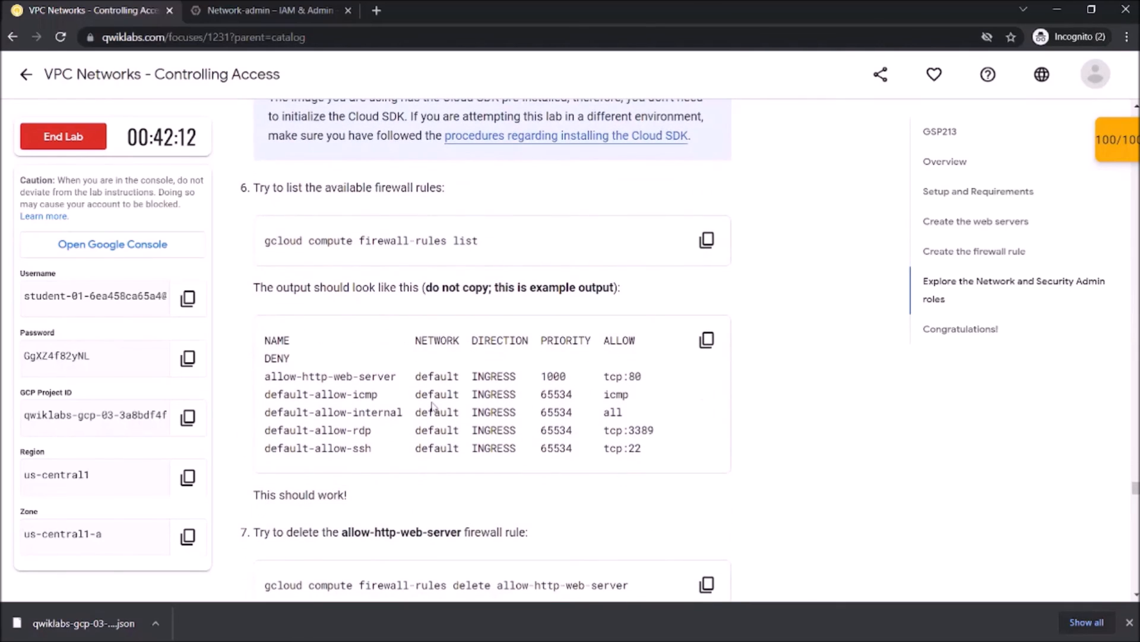
scroll(533, 408, up, 8)
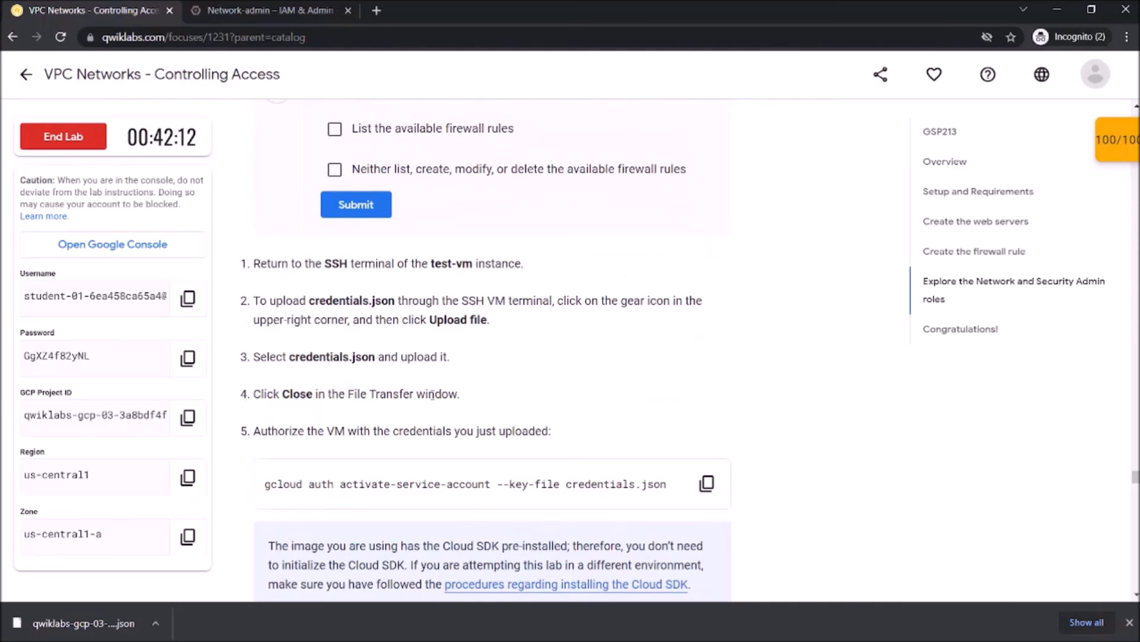
scroll(440, 396, up, 15)
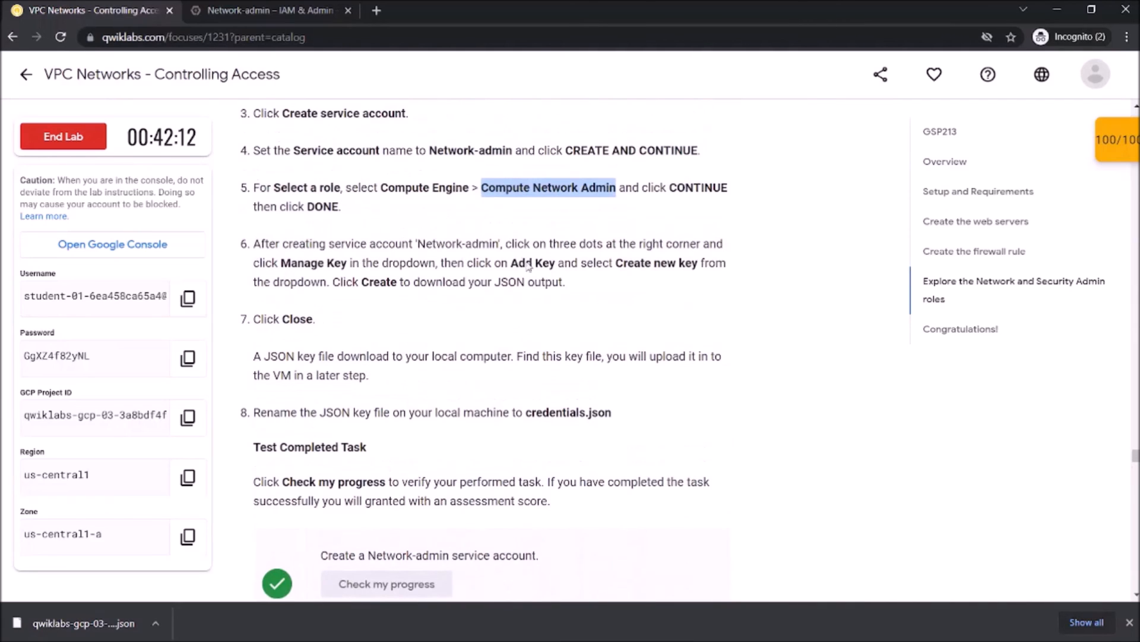
scroll(547, 344, down, 6)
scroll(547, 344, down, 6)
scroll(547, 344, up, 6)
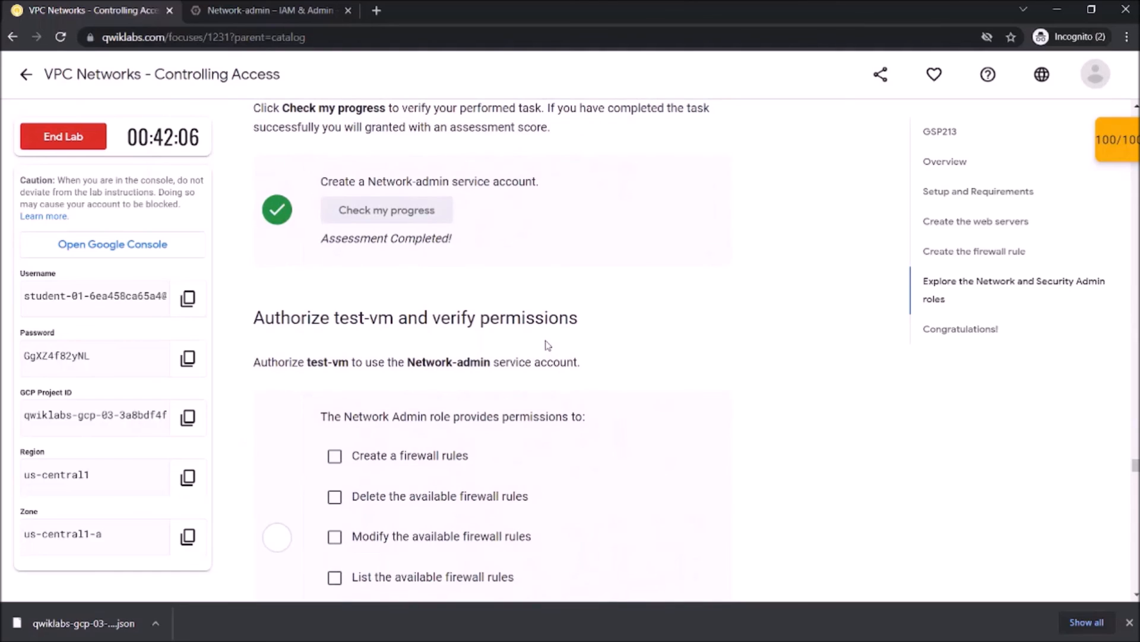
Review the remaining lab instructions on verifying test-vm's permissions, updating Network-admin to the Security Admin role, and deleting the allow-http-web-server firewall rule
scroll(547, 345, down, 14)
scroll(547, 344, up, 2)
scroll(547, 344, up, 7)
scroll(548, 345, down, 8)
scroll(546, 342, up, 6)
scroll(547, 342, down, 6)
scroll(741, 318, down, 17)
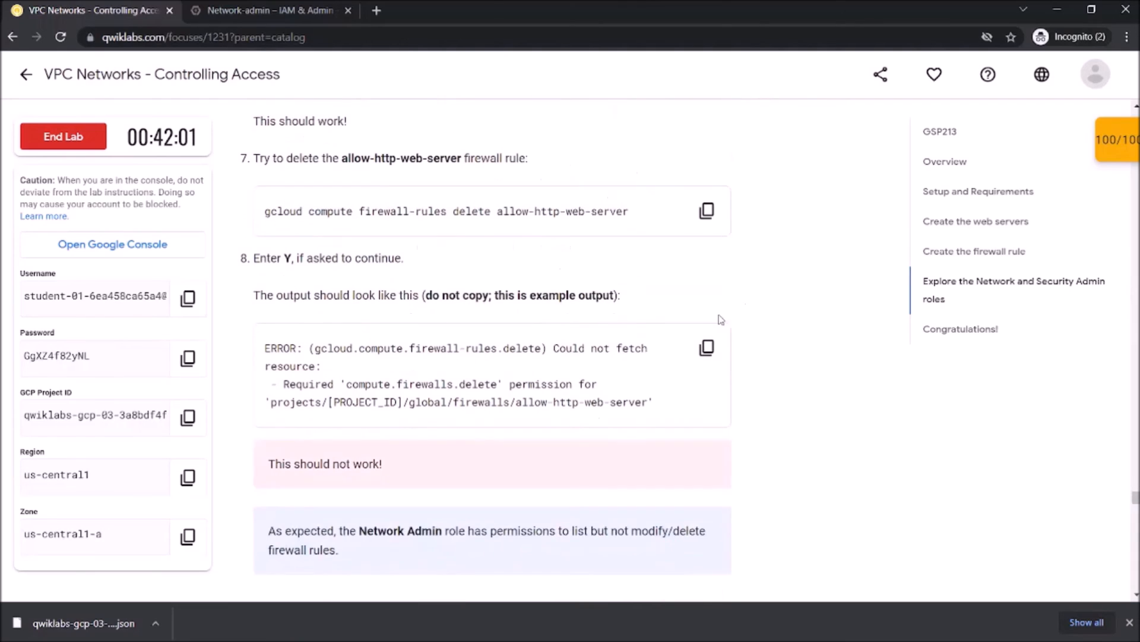
scroll(592, 326, down, 7)
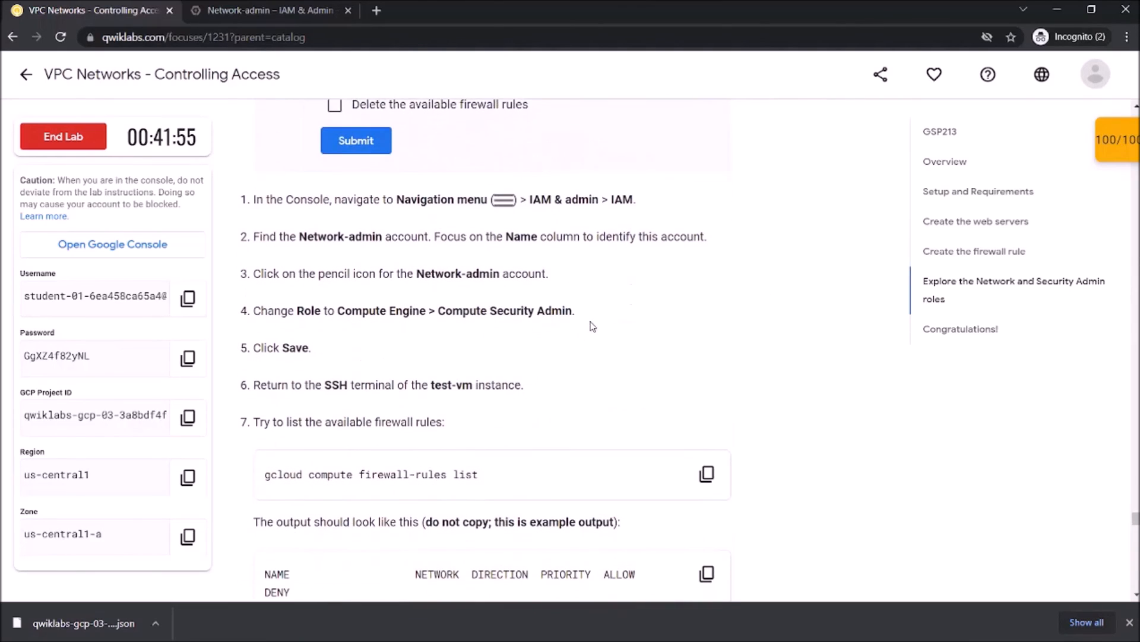
scroll(592, 326, up, 7)
scroll(591, 326, down, 7)
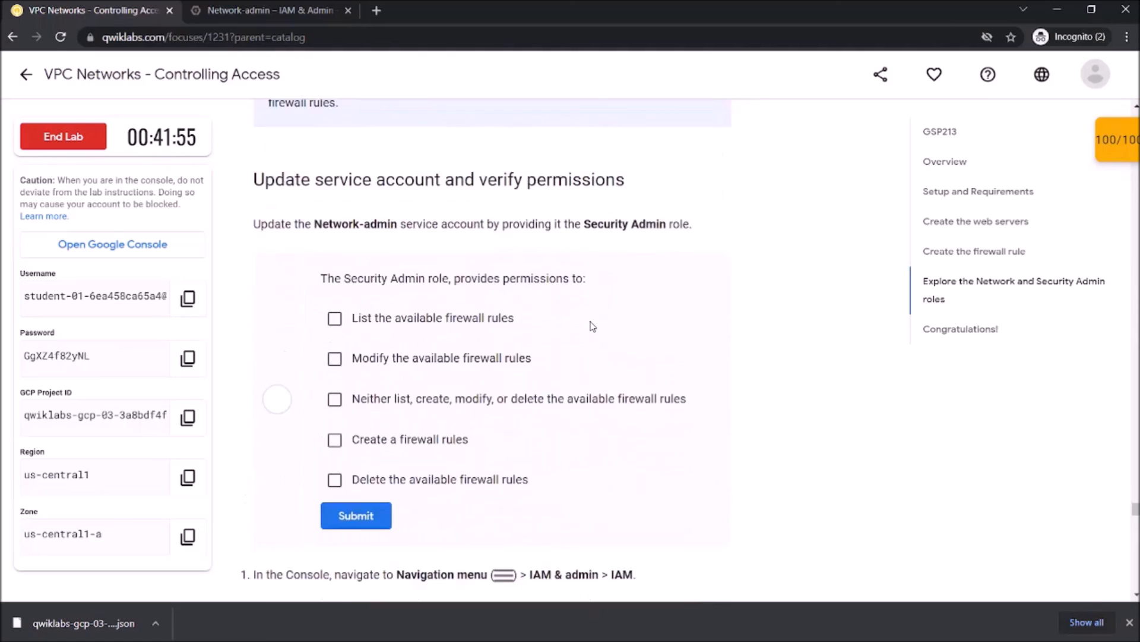
scroll(592, 326, down, 15)
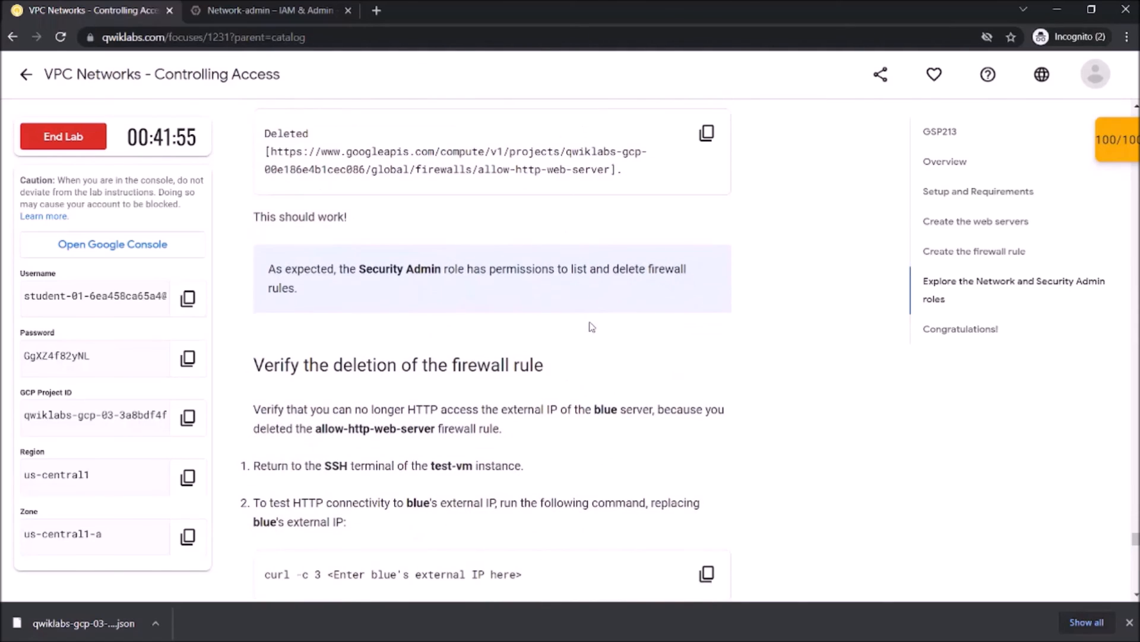
scroll(592, 326, down, 2)
scroll(592, 326, up, 6)
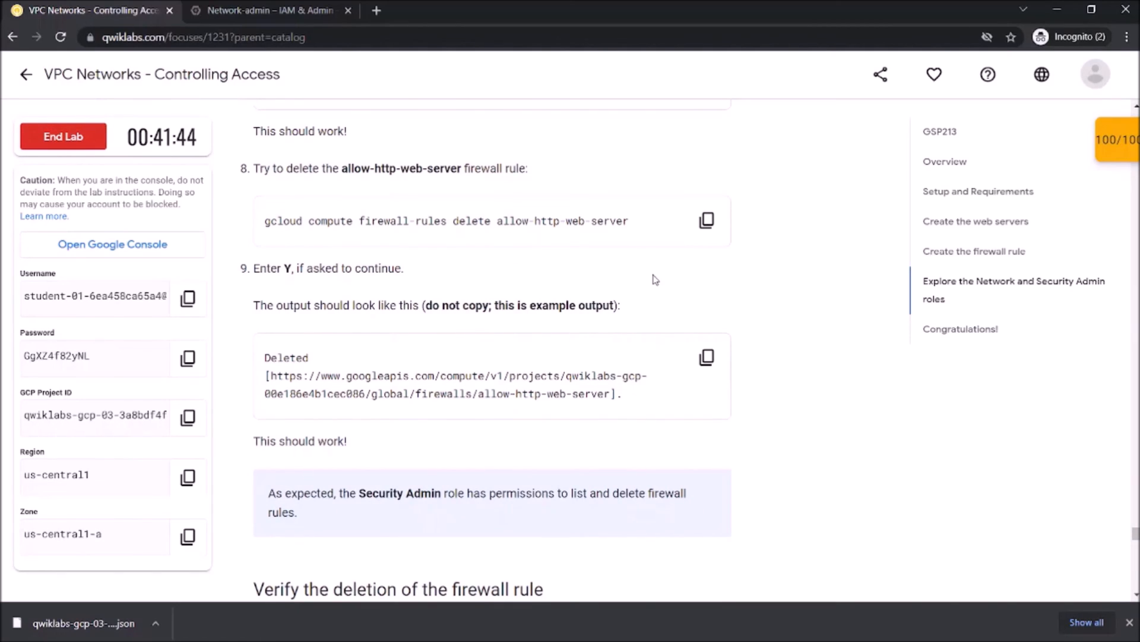
End the VPC Networks - Controlling Access lab and confirm ending it
click(89, 145)
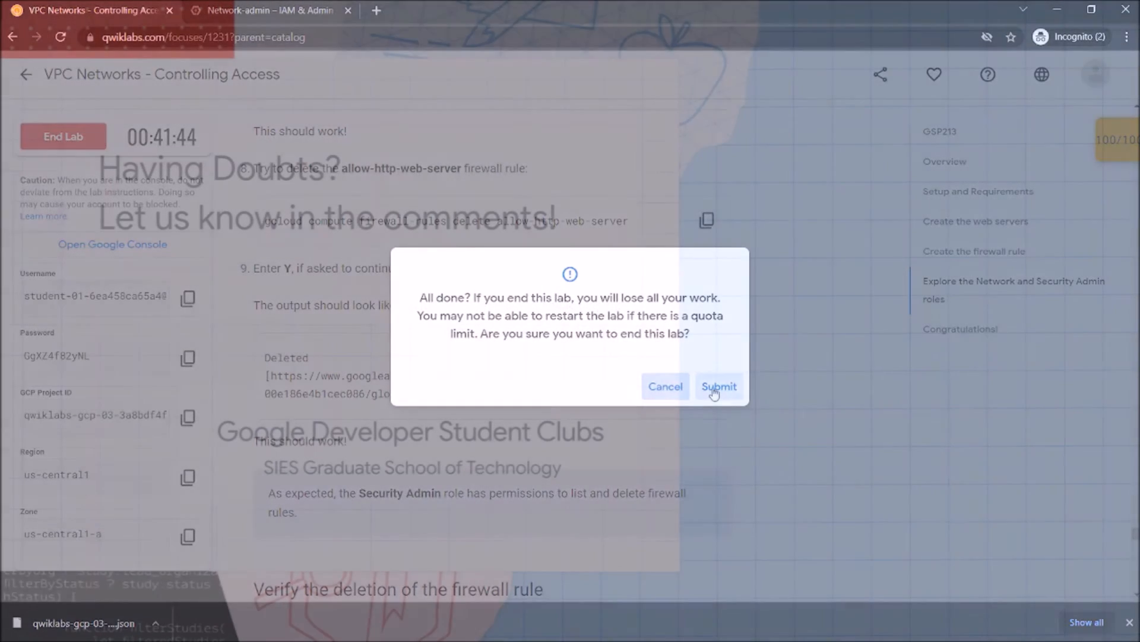
click(715, 391)
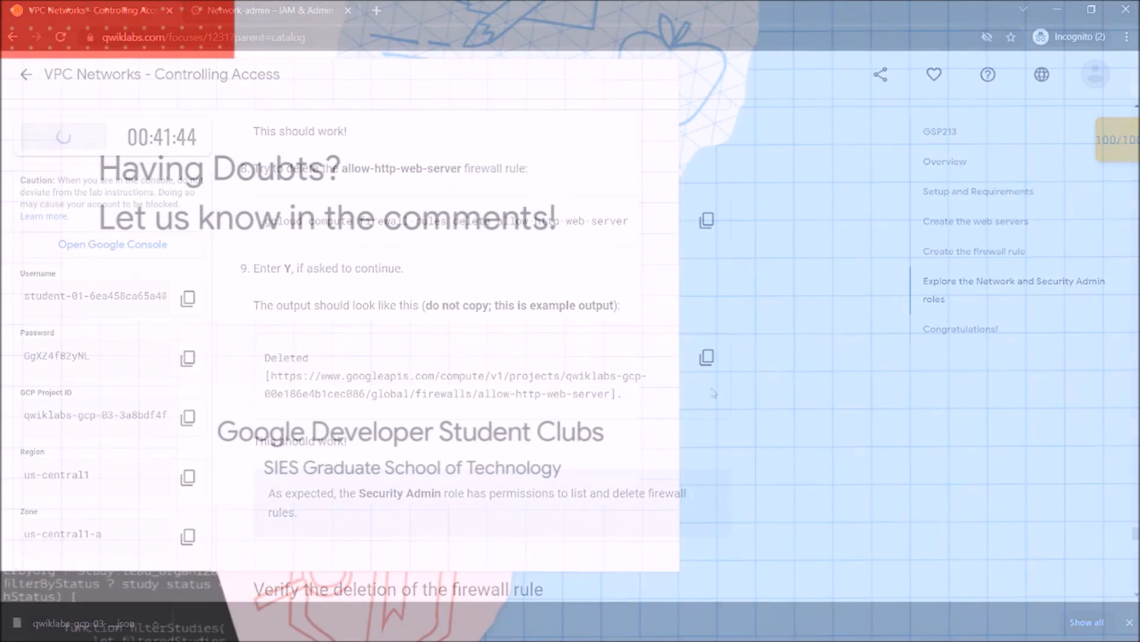